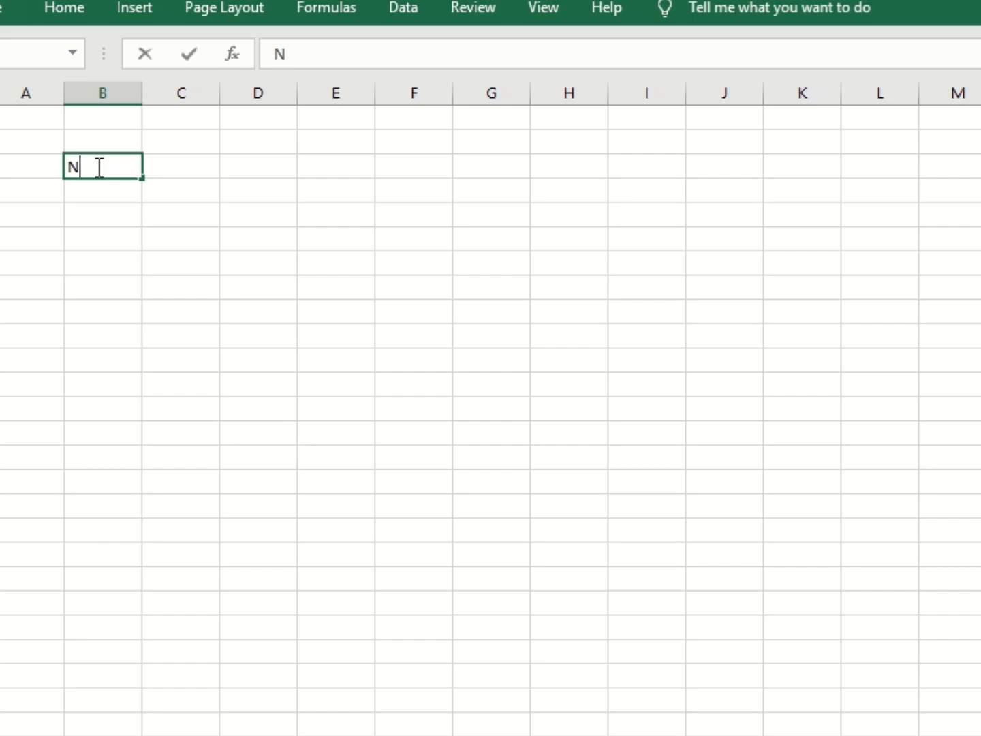
Step: Enter the table headers NO, NAMA, WORD and EXCELL across columns B to E
key(Tab)
text(NAMA)
key(Tab)
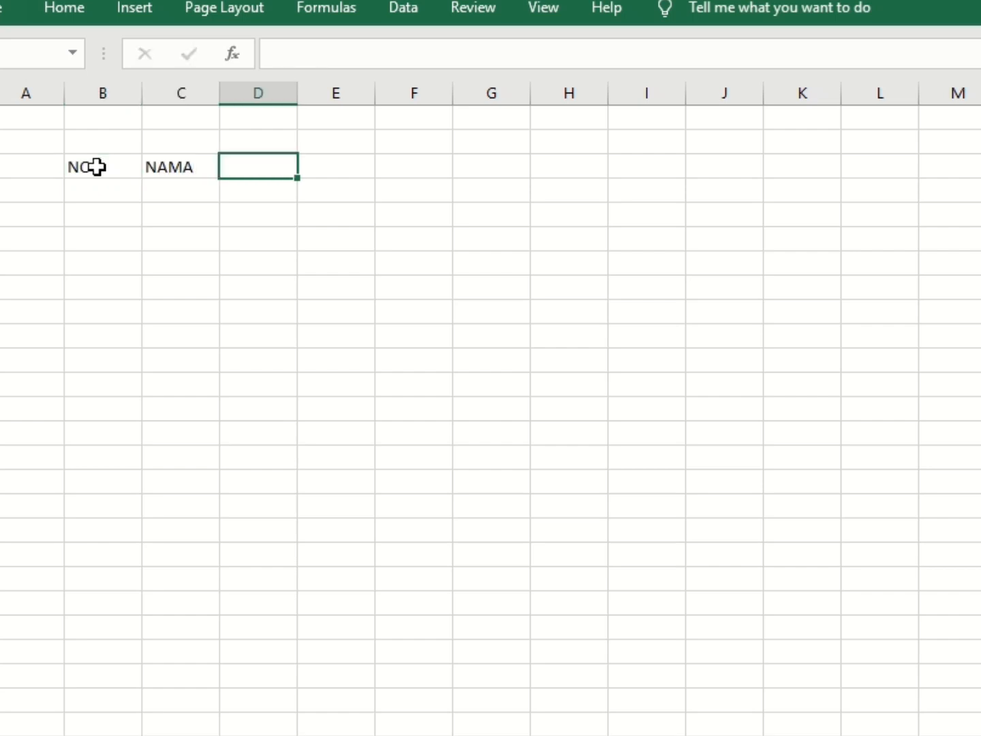
text(WORD)
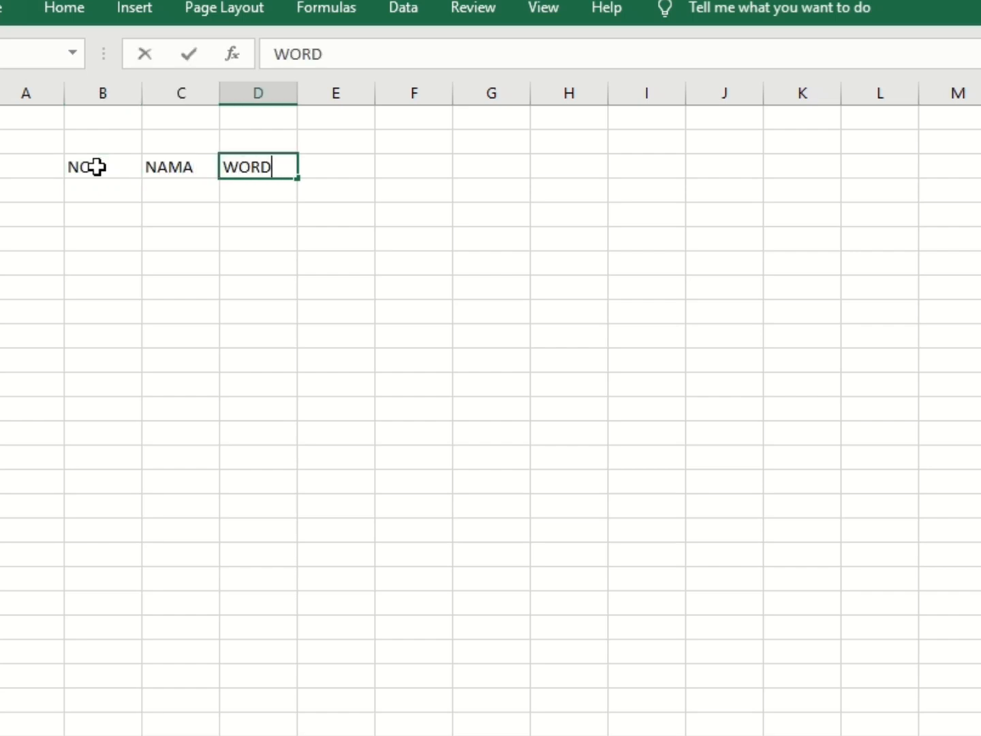
key(Tab)
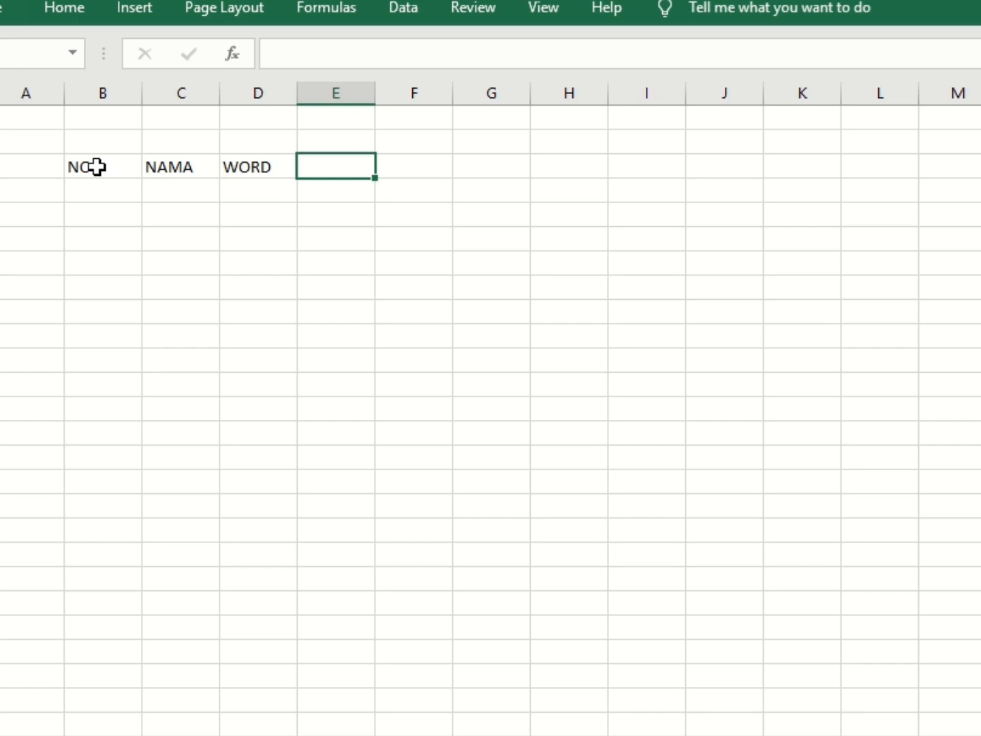
text(EXCELL)
key(Tab)
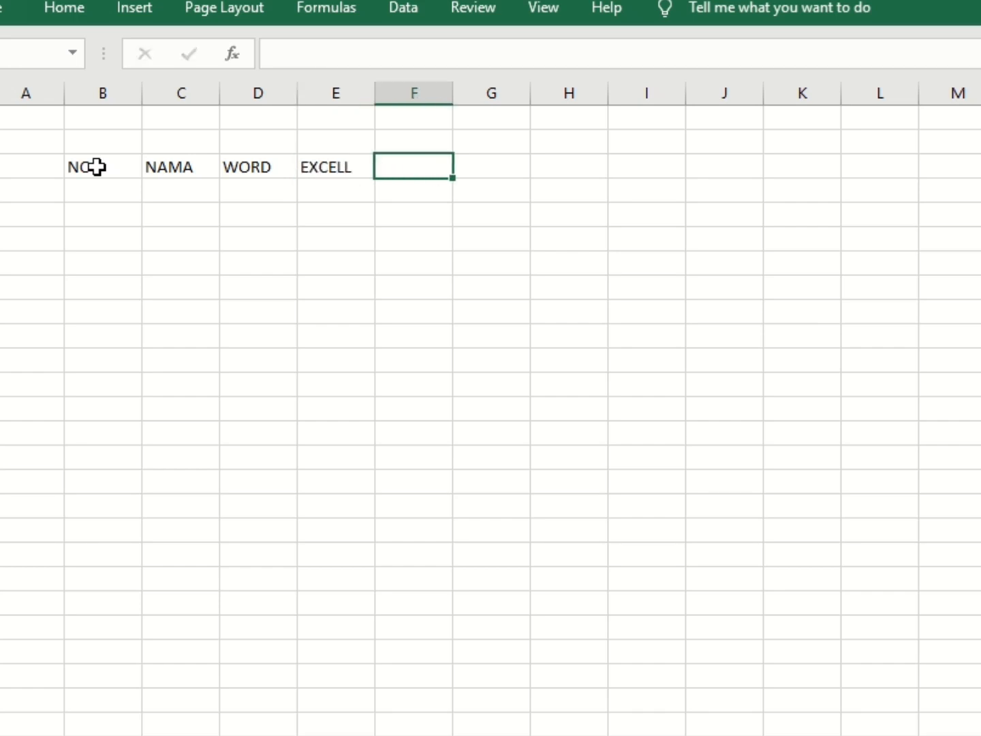
Step: Correct the header in column E to EXCEL and add the header P.POINT in column F
text(P)
key(shift+Tab)
text(EXC)
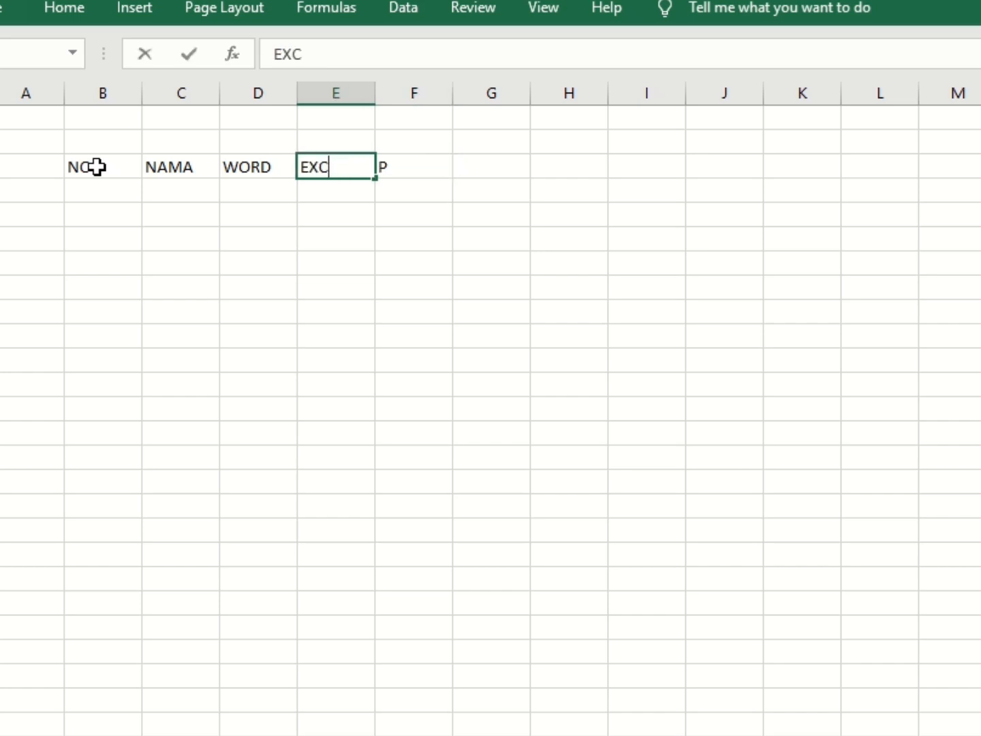
text(EL)
key(Tab)
text(P.)
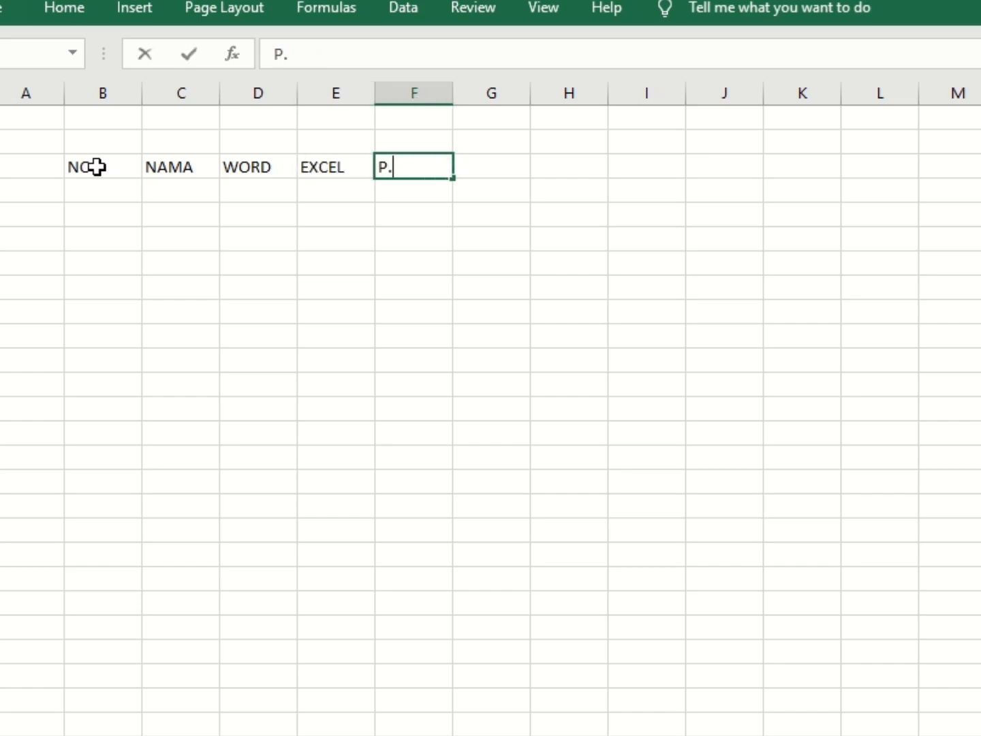
text(POINT)
key(Return)
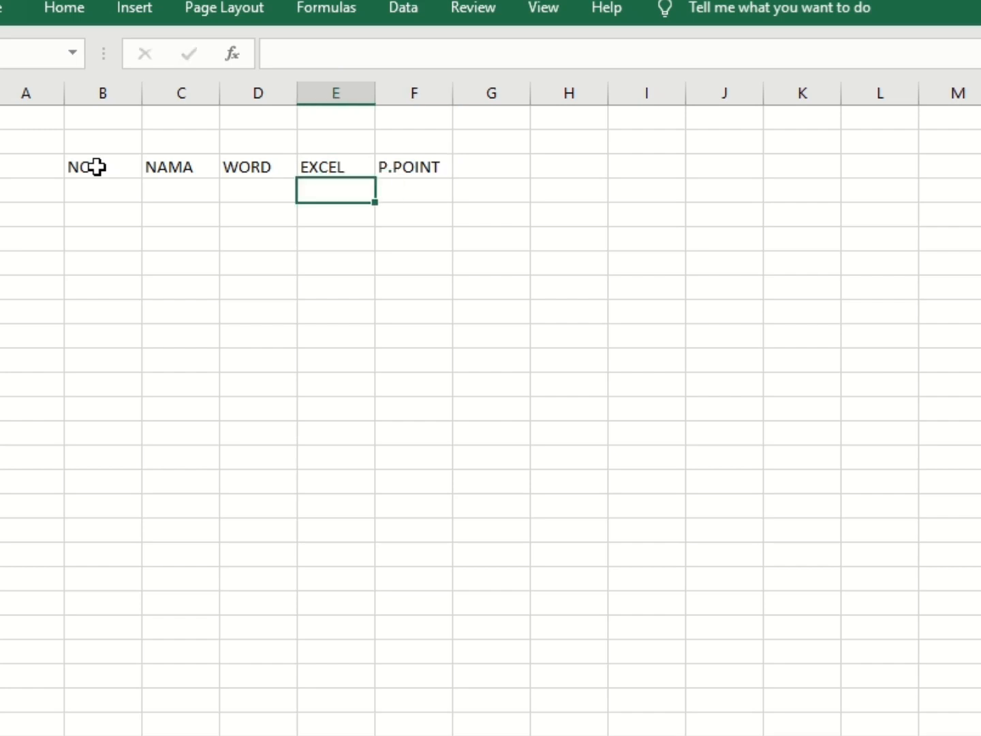
Step: Enter 1 and 2 under the NO header and auto-fill the number series down to 16
click(91, 187)
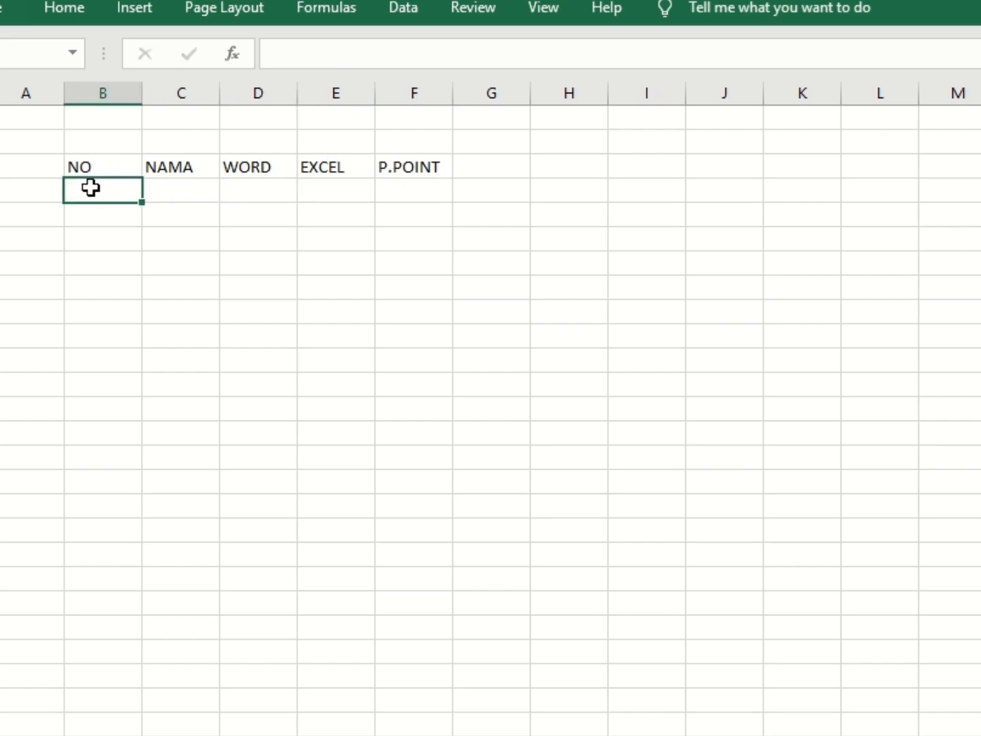
text(1)
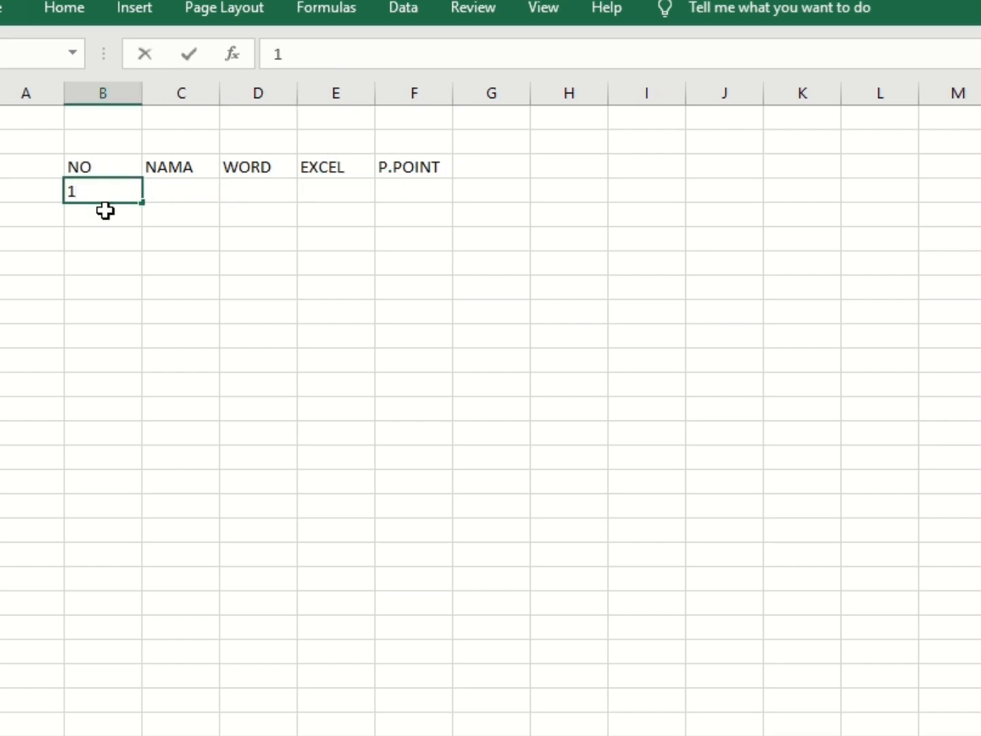
key(Return)
text(2)
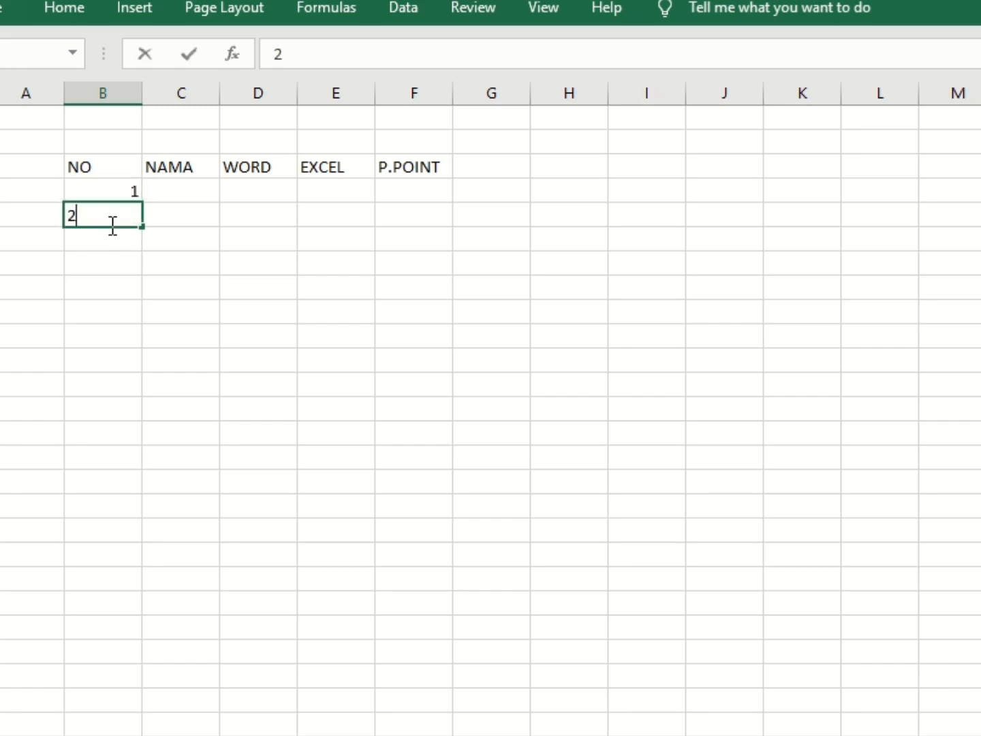
key(Return)
drag(126, 190, 140, 559)
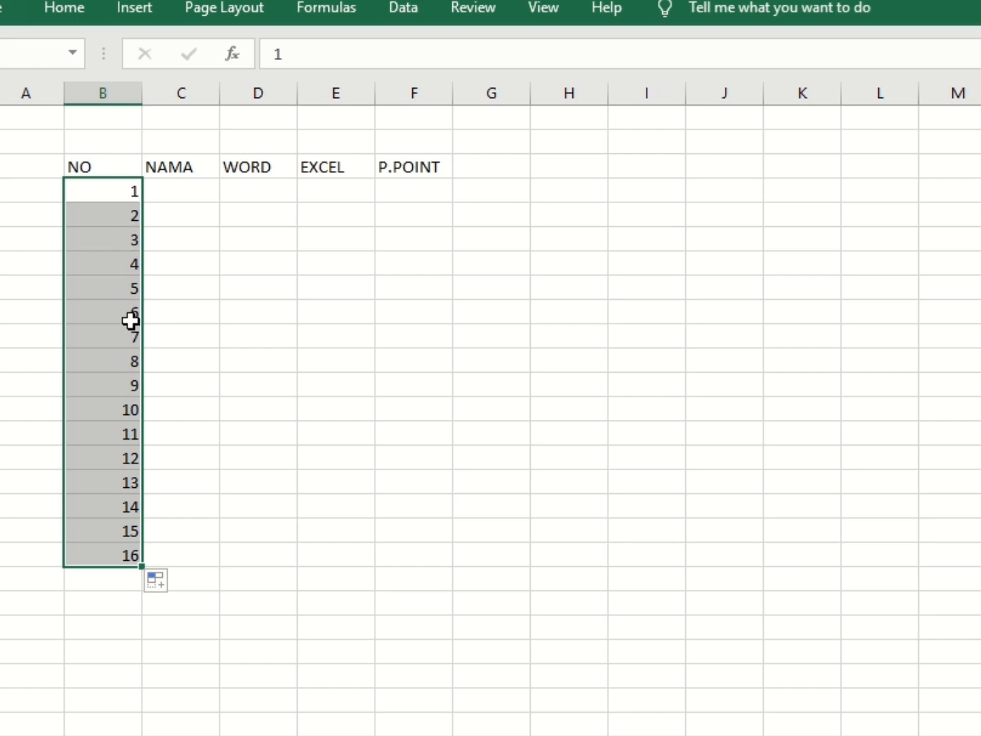
Step: Undo the number fill and auto-fill the series from 1 and 2 down to 16 again
key(ctrl+z)
drag(141, 226, 139, 557)
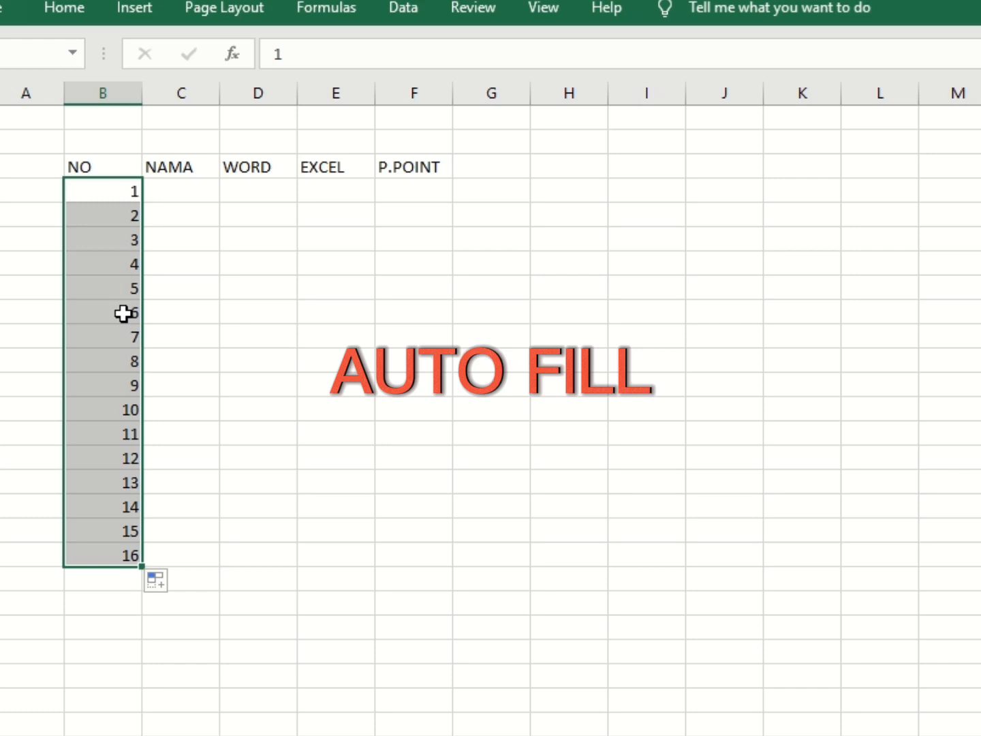
click(120, 242)
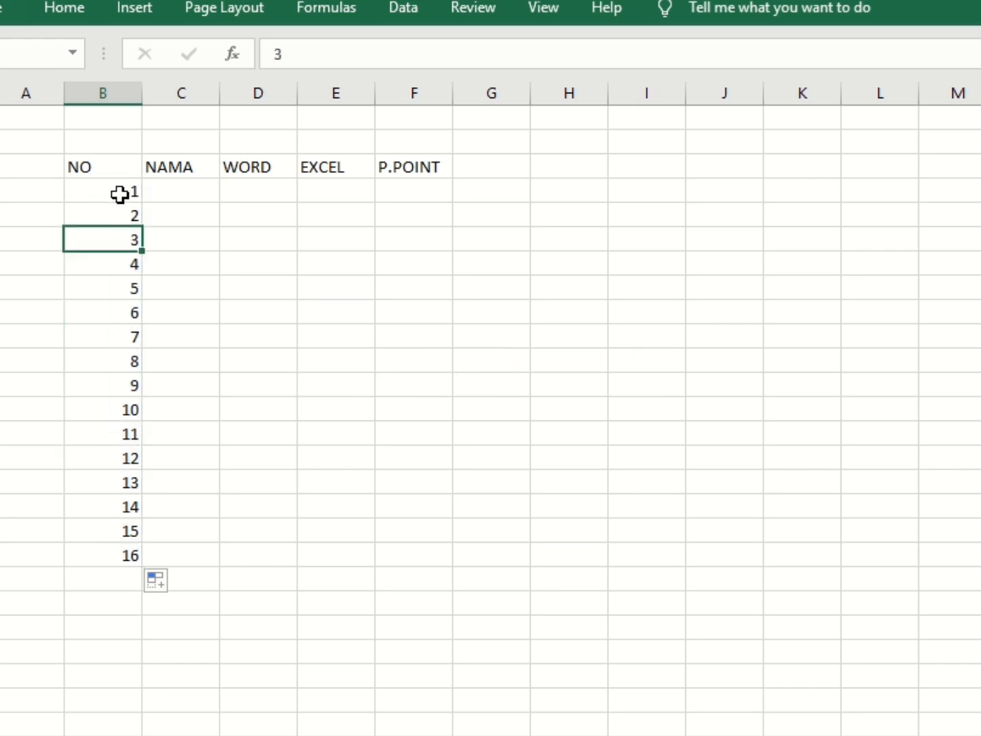
click(120, 195)
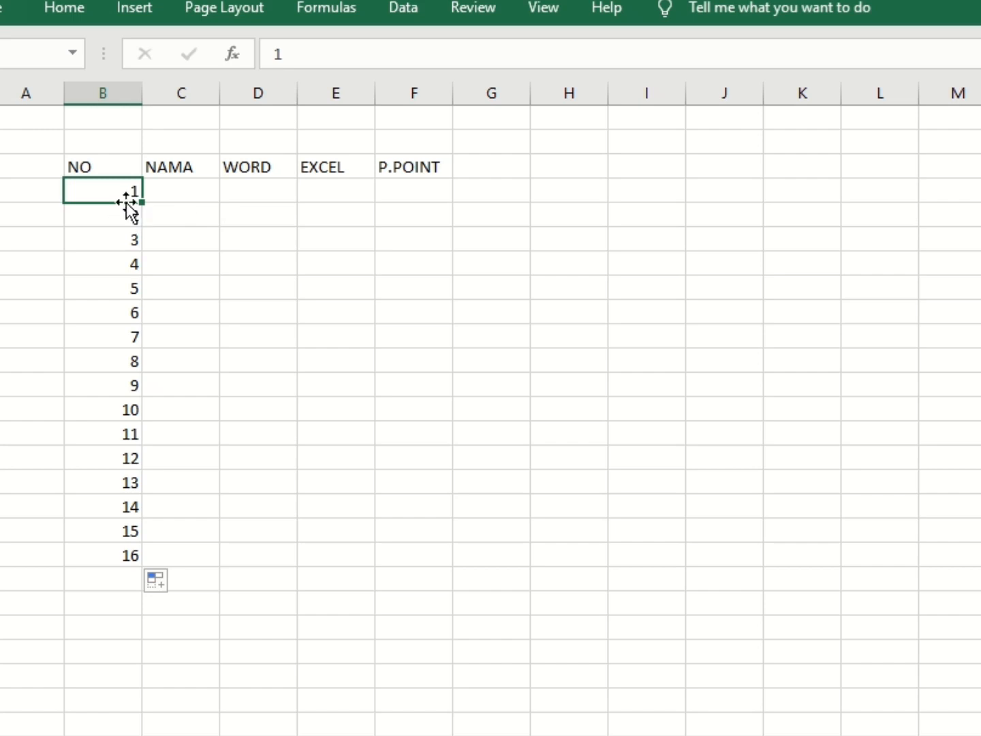
Step: Enter JAN and FEB in column I, starting level with number 1, and auto-fill the months down to the row numbered 13
click(651, 191)
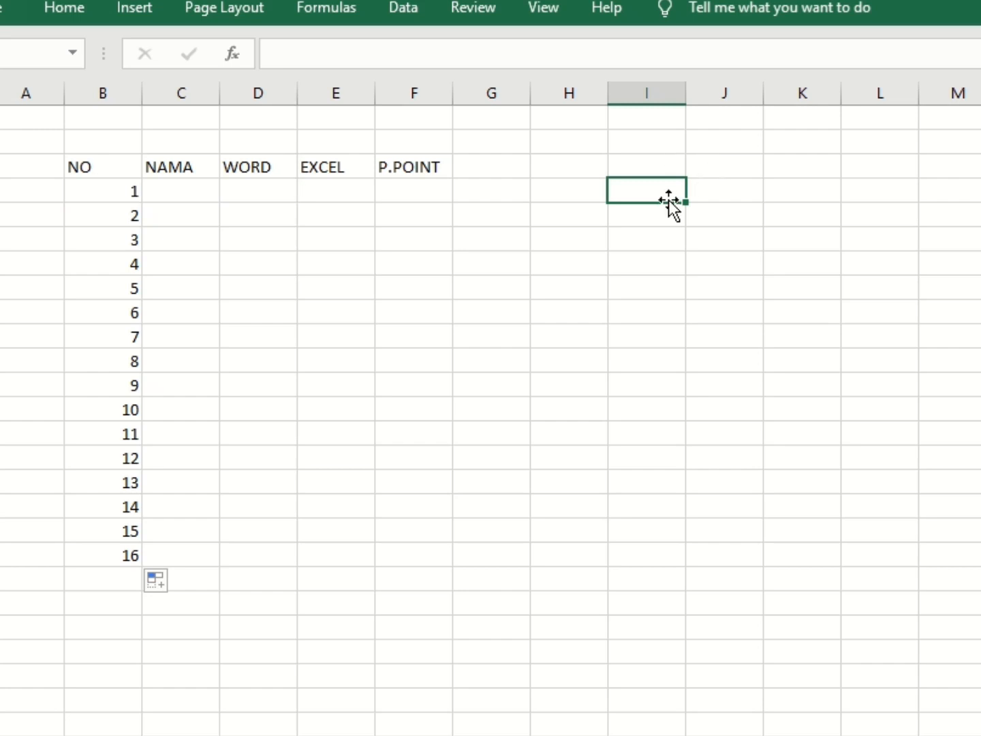
text(JAN)
key(Return)
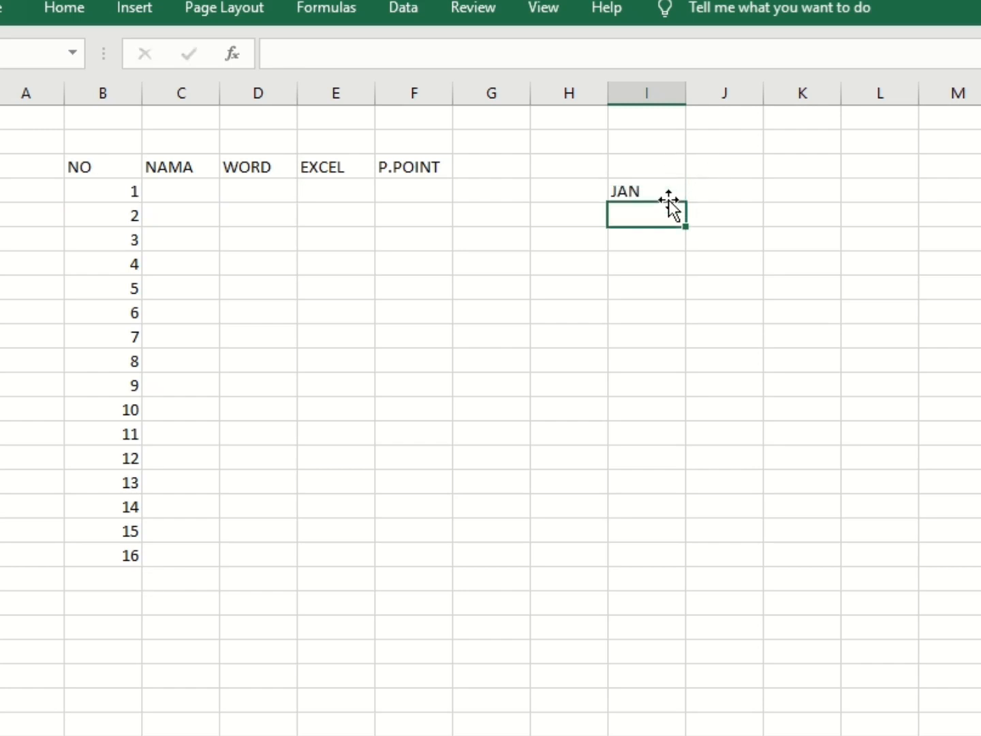
text(FEV)
key(BackSpace)
text(B)
key(Return)
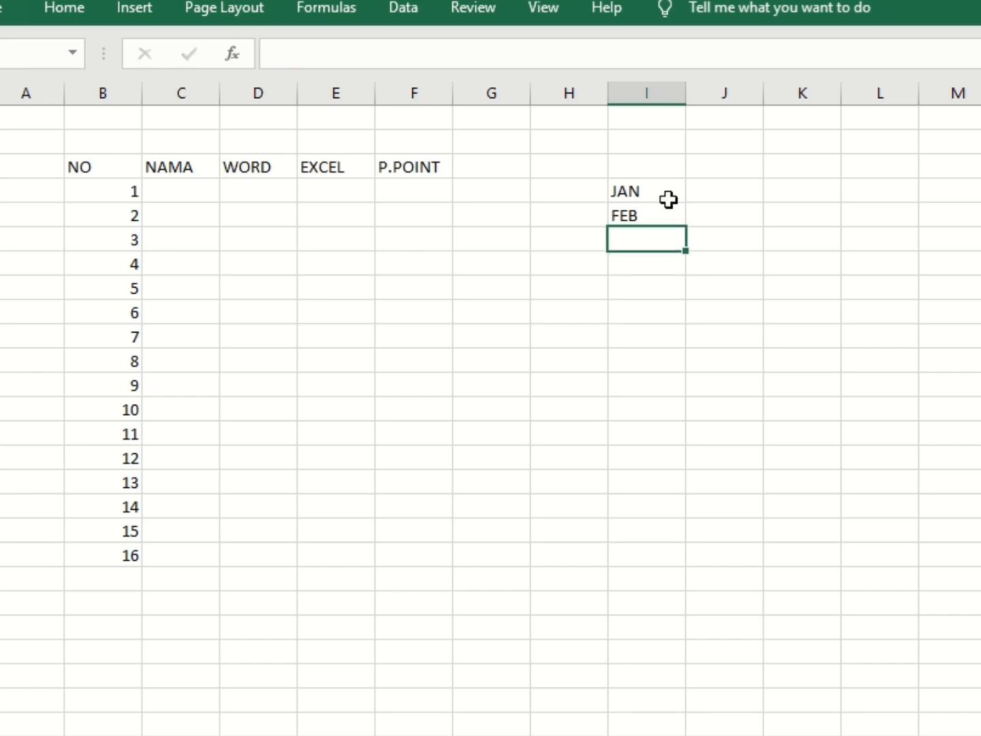
drag(669, 199, 679, 504)
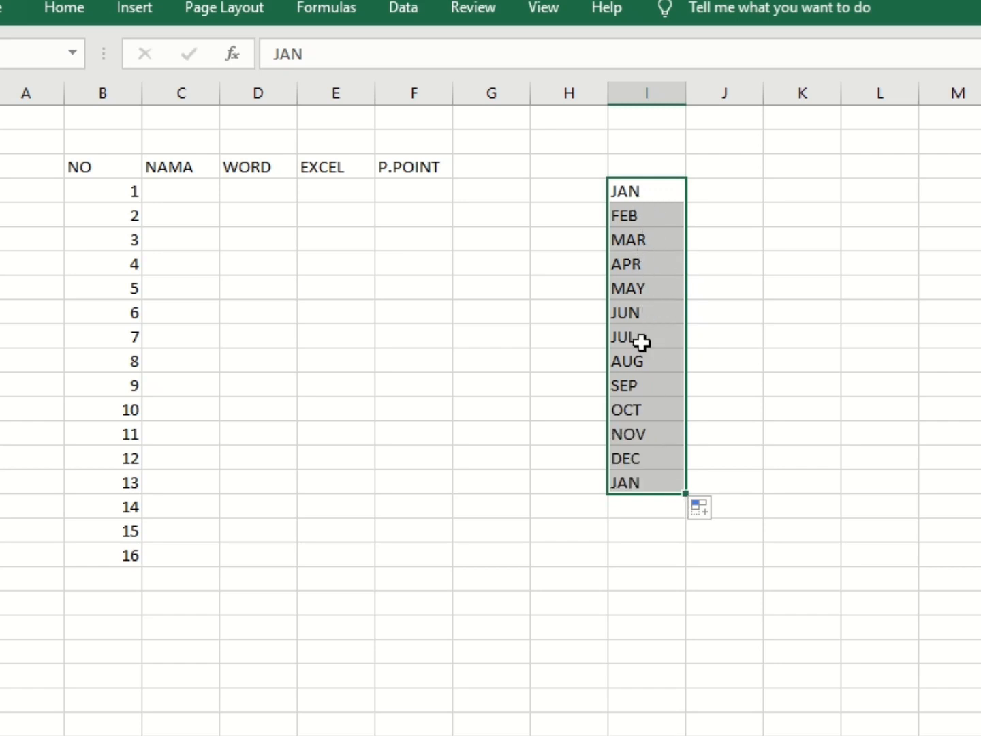
Step: Enter the date 1/7/2023 beside the first JAN, auto-fill it down alongside the months, and widen column J to fit the dates
click(727, 192)
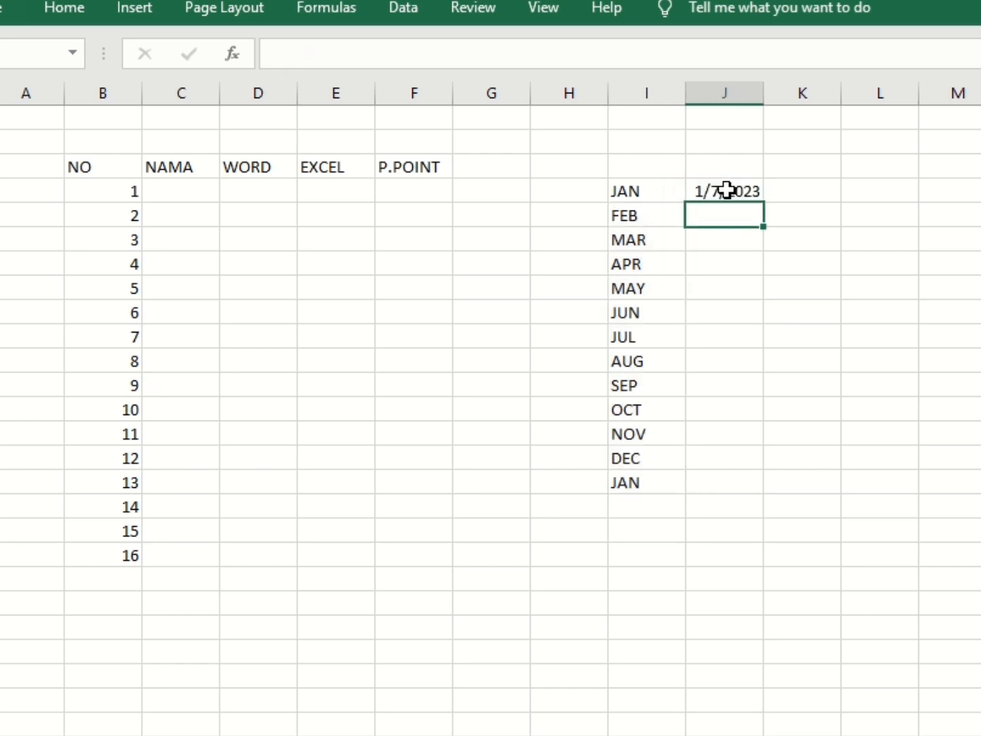
click(727, 191)
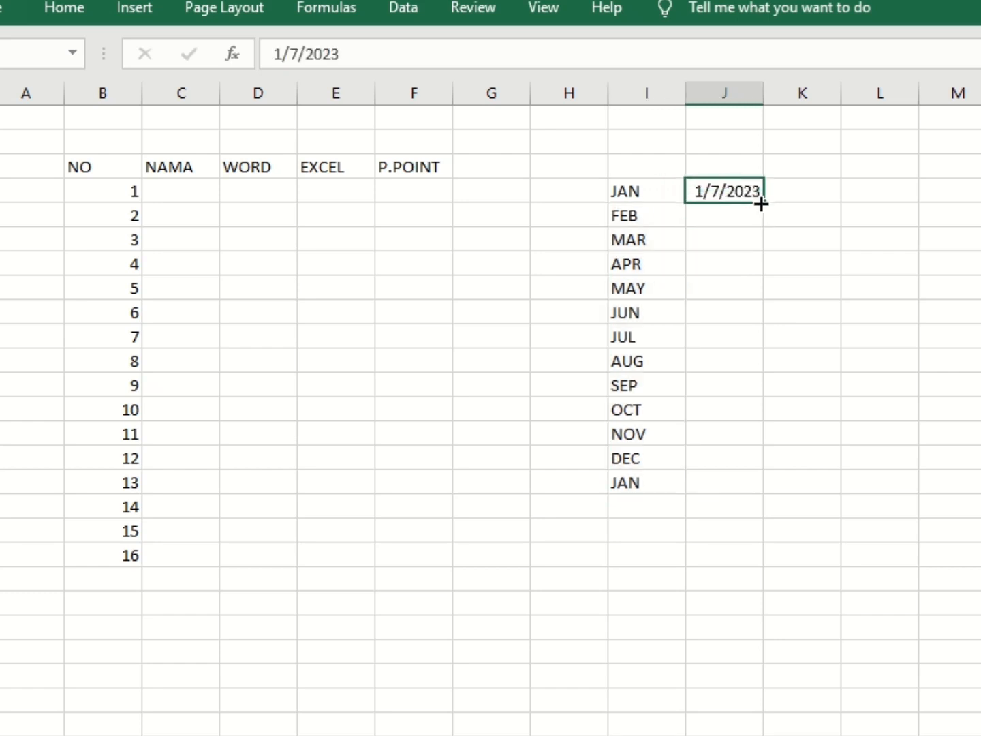
drag(764, 202, 757, 491)
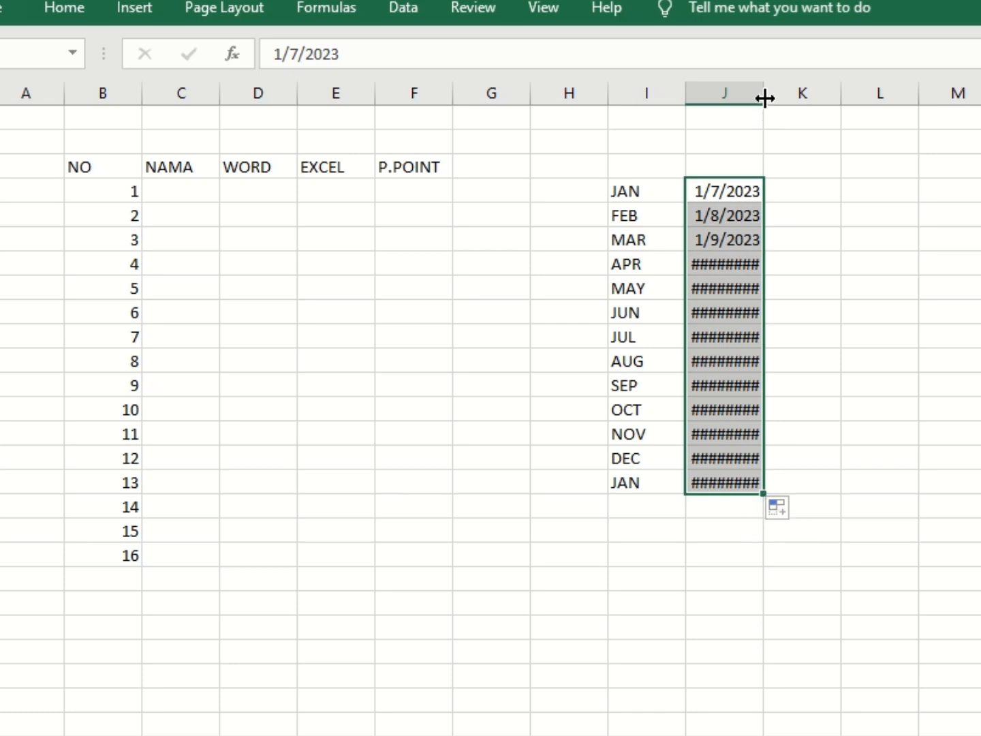
drag(764, 94, 787, 94)
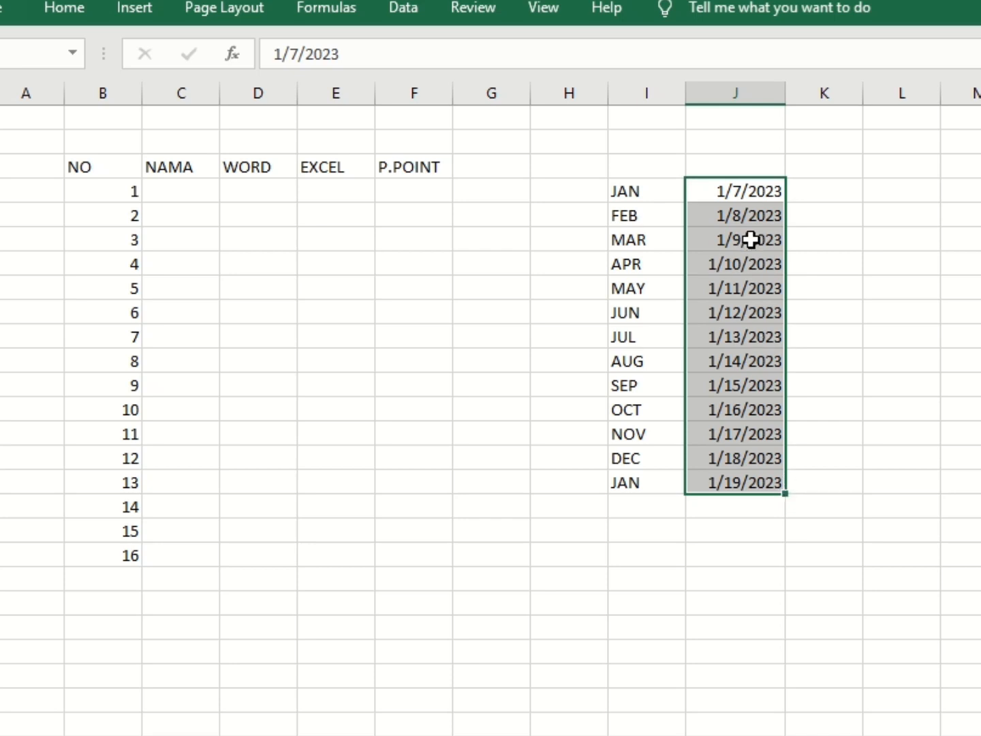
Step: Refill the dates in column J from 1/7/2023, applying Fill Days first and switching the fill to Fill Weekdays
click(766, 189)
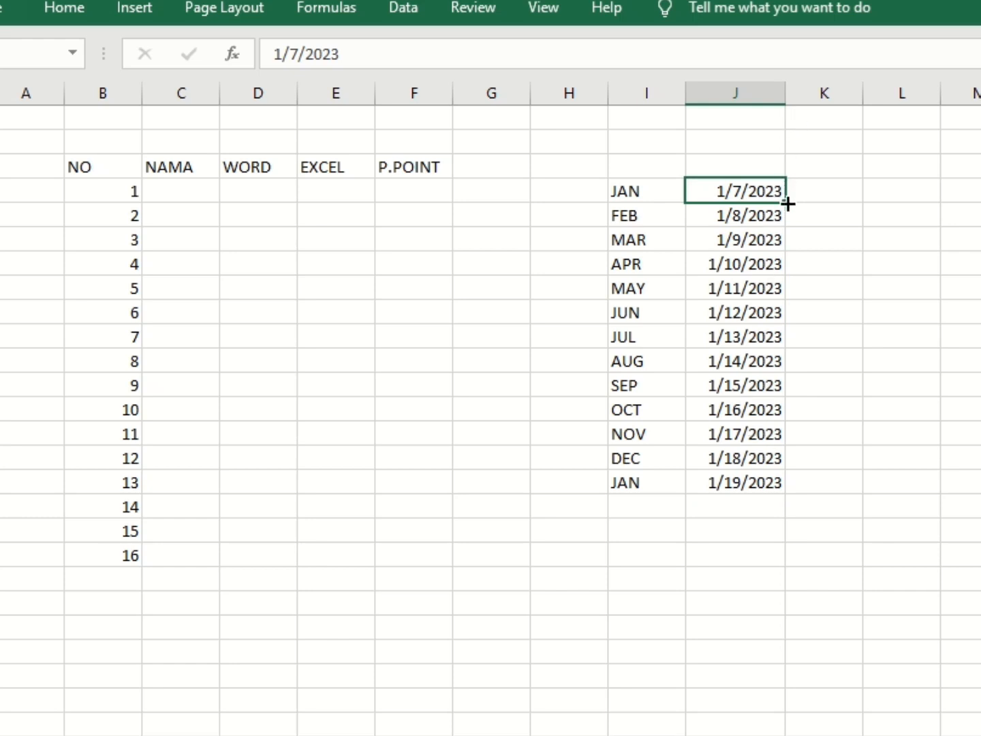
drag(788, 234, 776, 487)
click(803, 506)
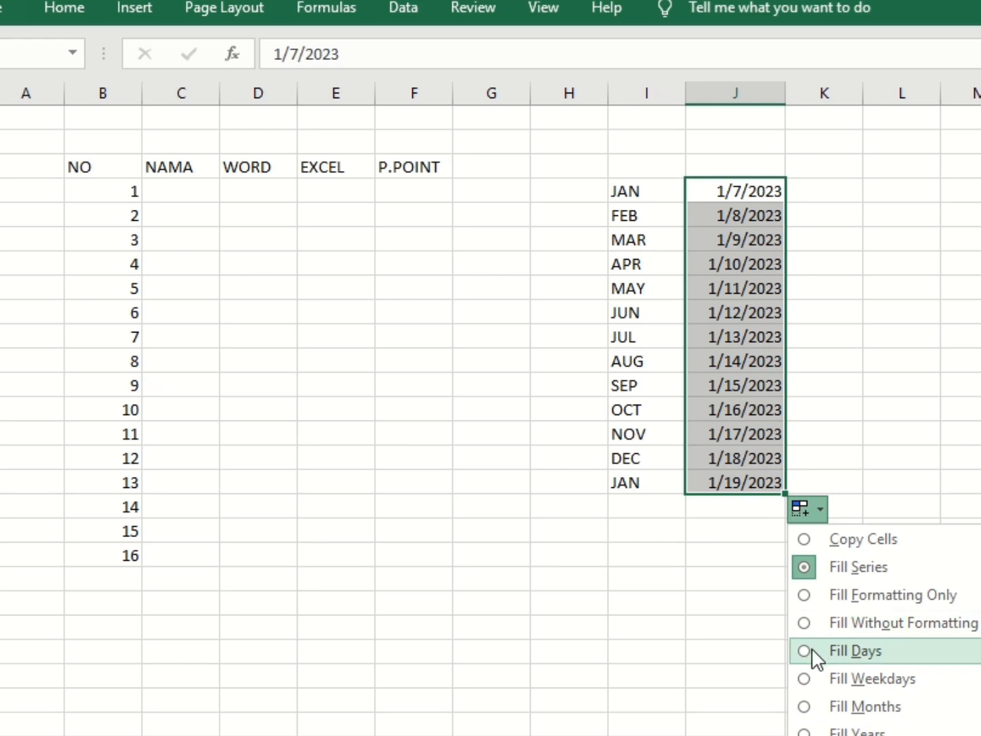
click(813, 650)
click(804, 508)
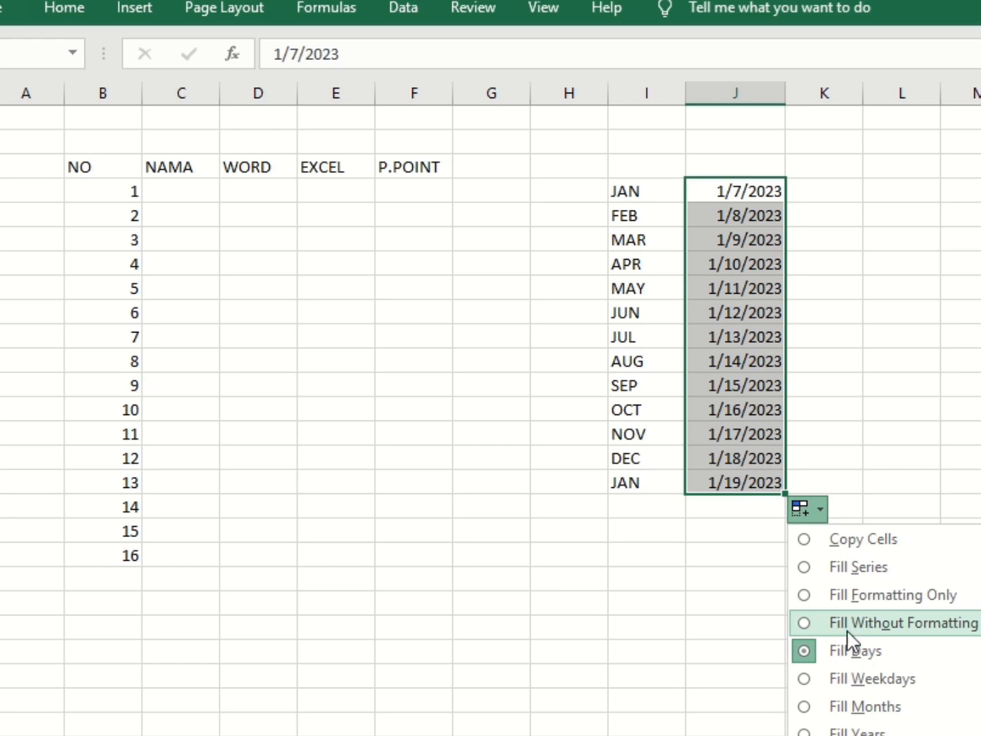
click(808, 679)
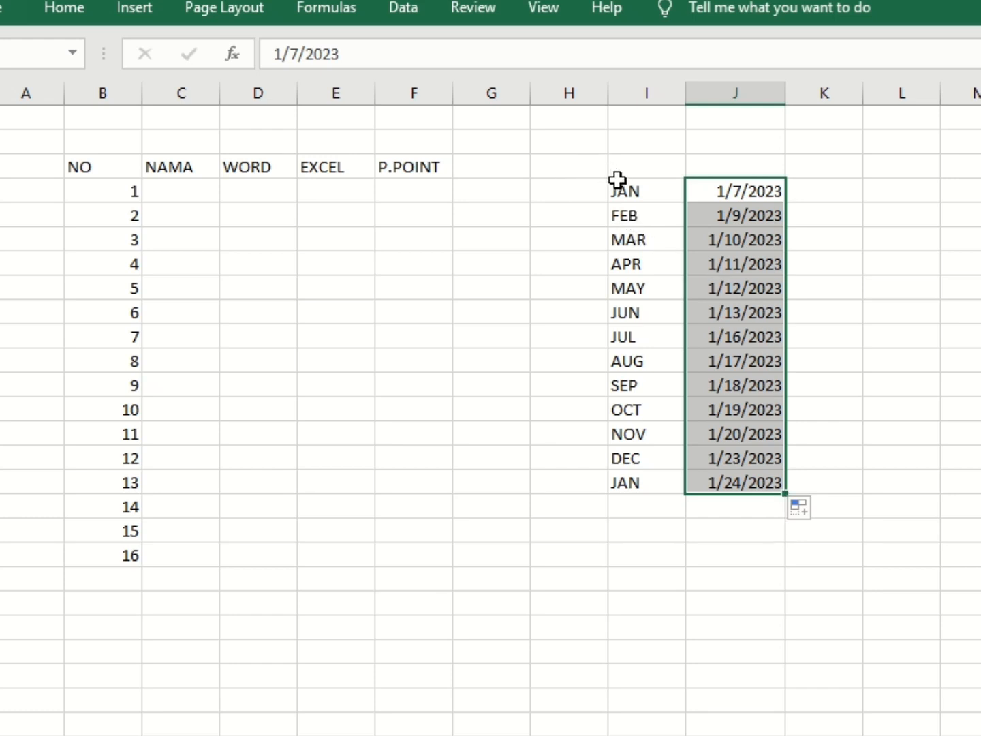
Step: Clear all sample months and dates from columns I and J
drag(624, 187, 747, 481)
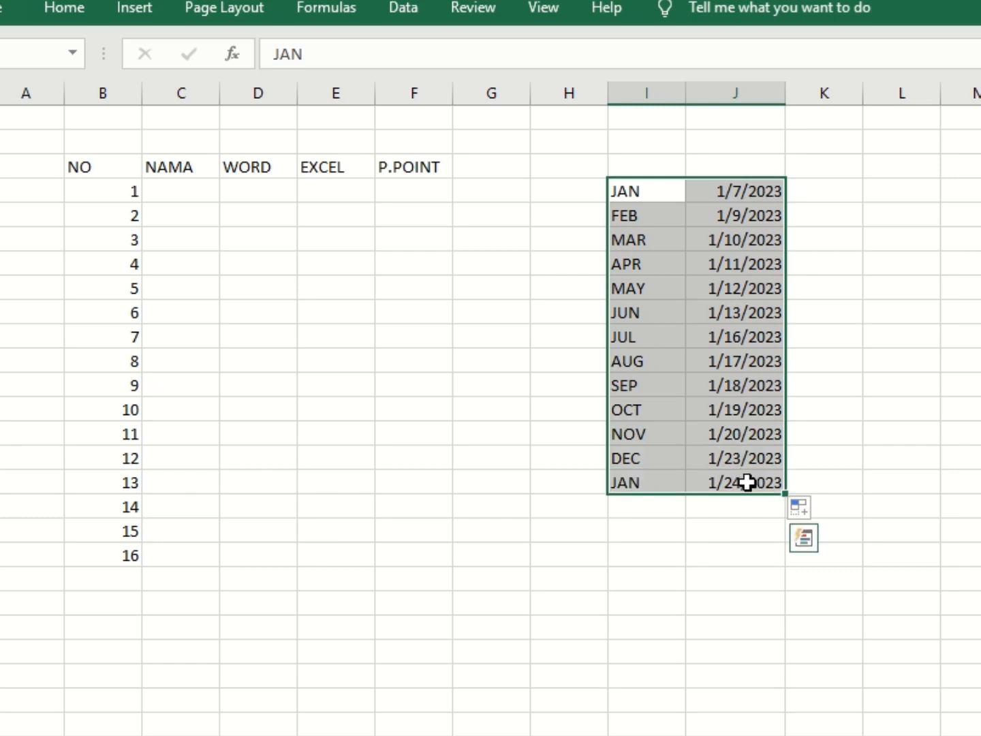
key(Delete)
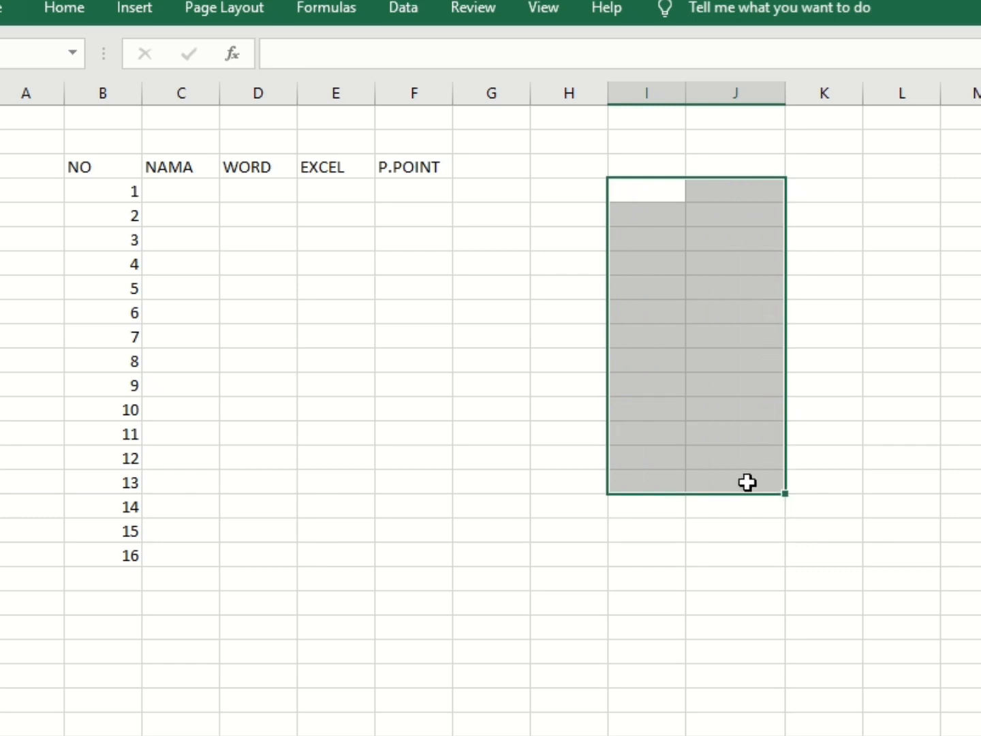
click(110, 191)
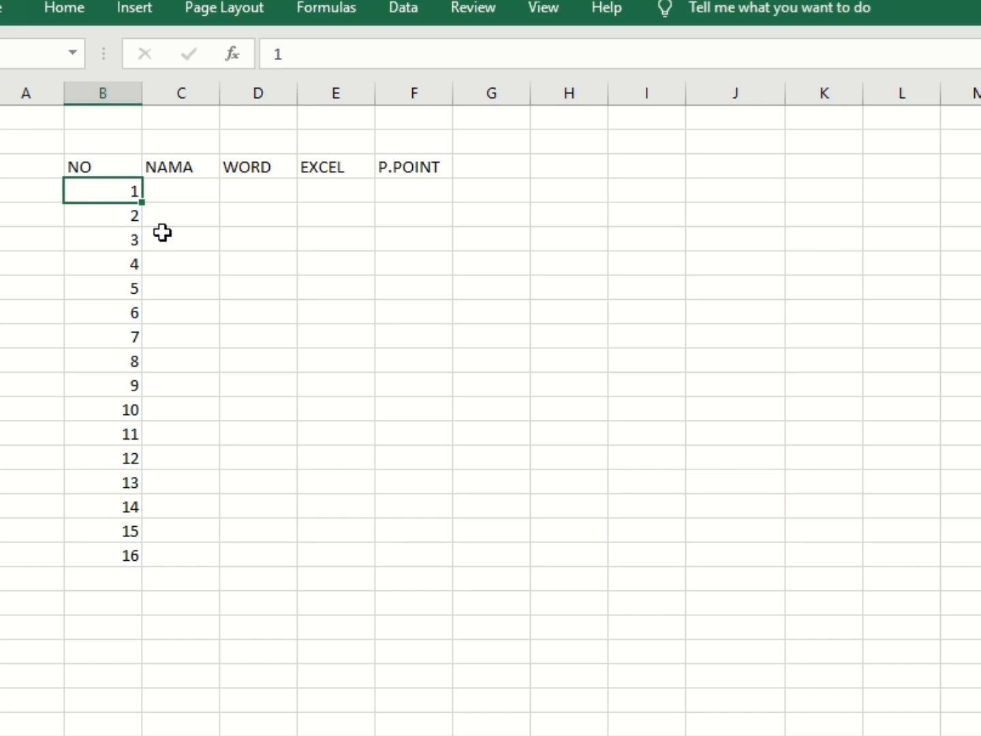
Step: Enter the odd numbers 1, 3, 5, 7 and 9 down column A beside the first five numbered rows
click(44, 192)
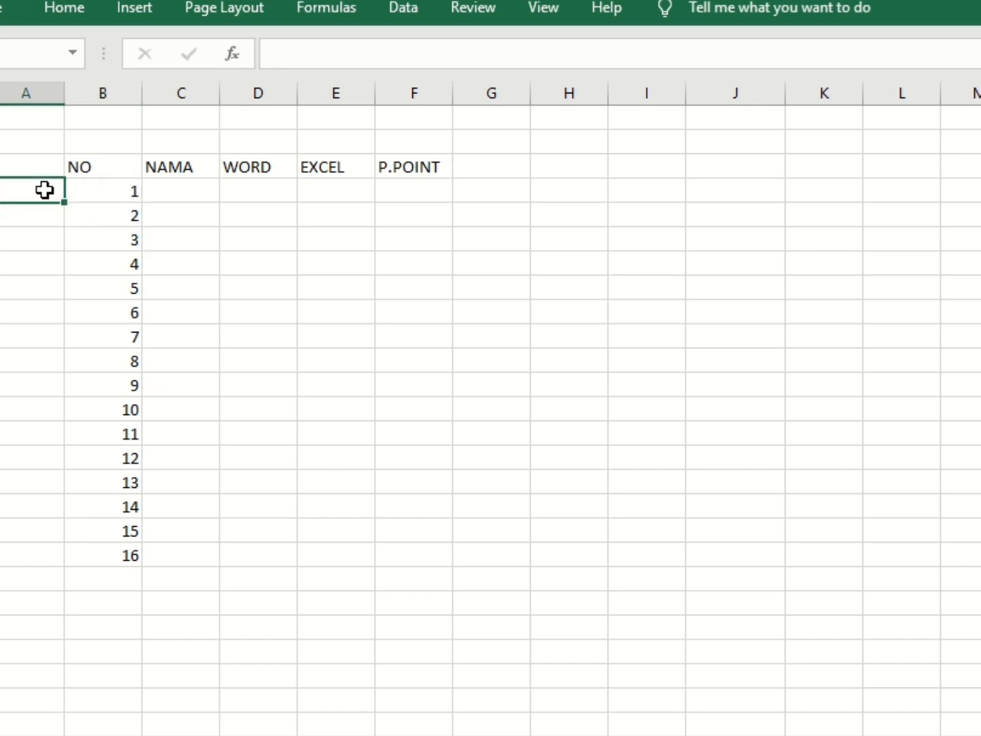
text(1)
key(Return)
text(3)
key(Return)
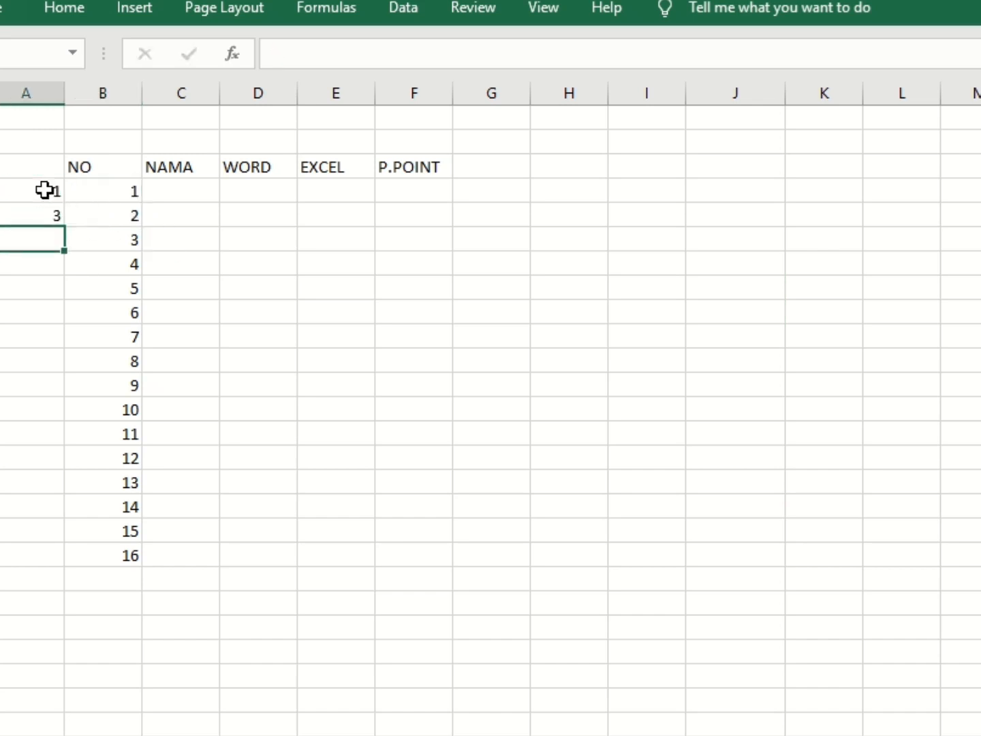
text(5)
key(Return)
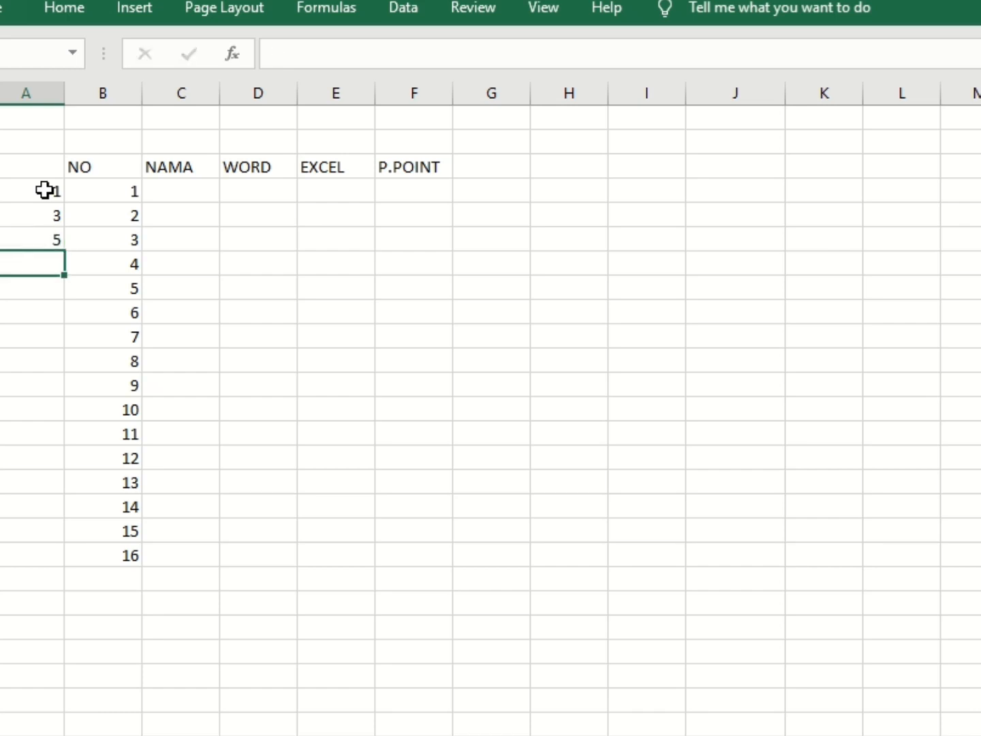
text(7)
key(Return)
text(9)
key(Return)
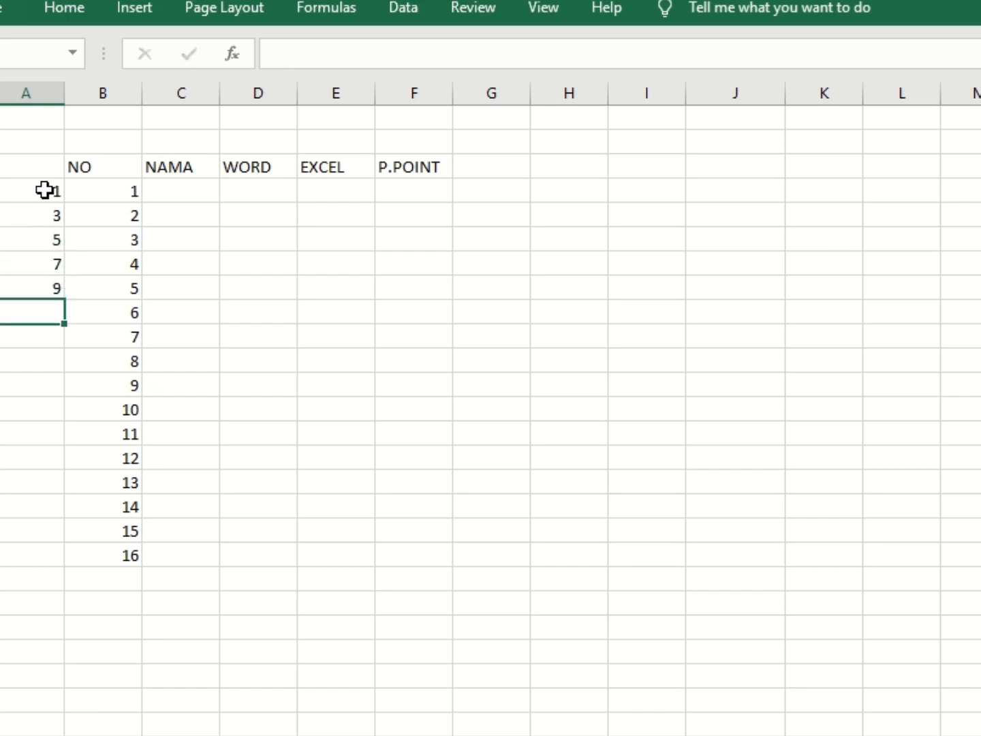
Step: Clear the odd numbers from column A
drag(45, 191, 42, 296)
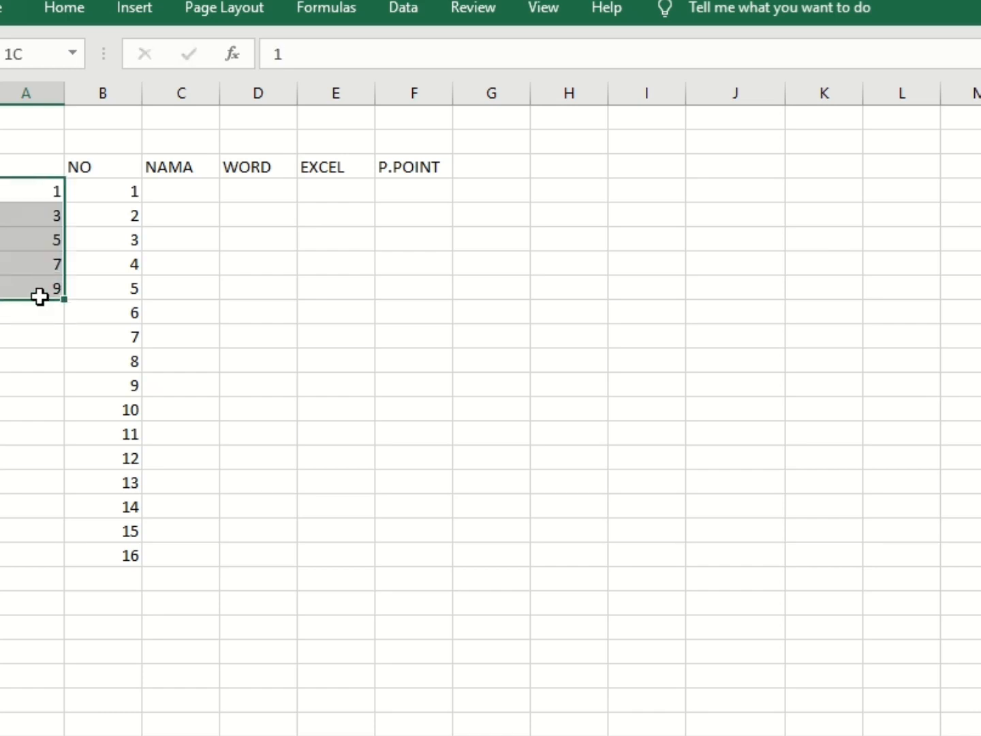
key(Delete)
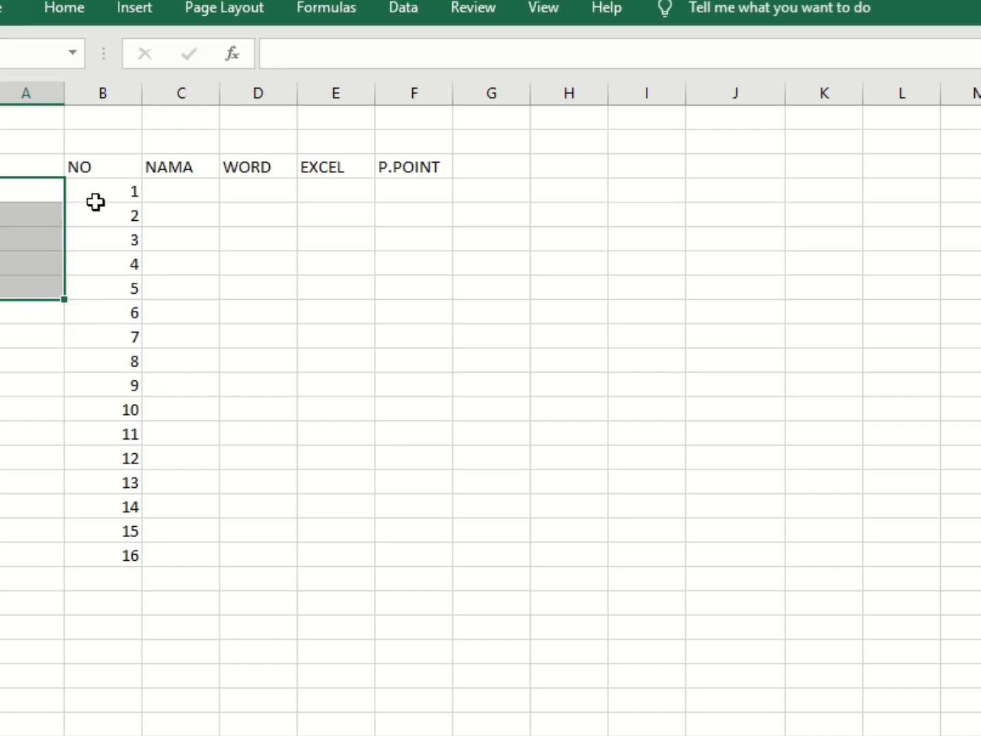
Step: Reduce the NO column to the single value 1 and fill a linear series along its row with step value 2 and stop value 50
drag(99, 195, 102, 565)
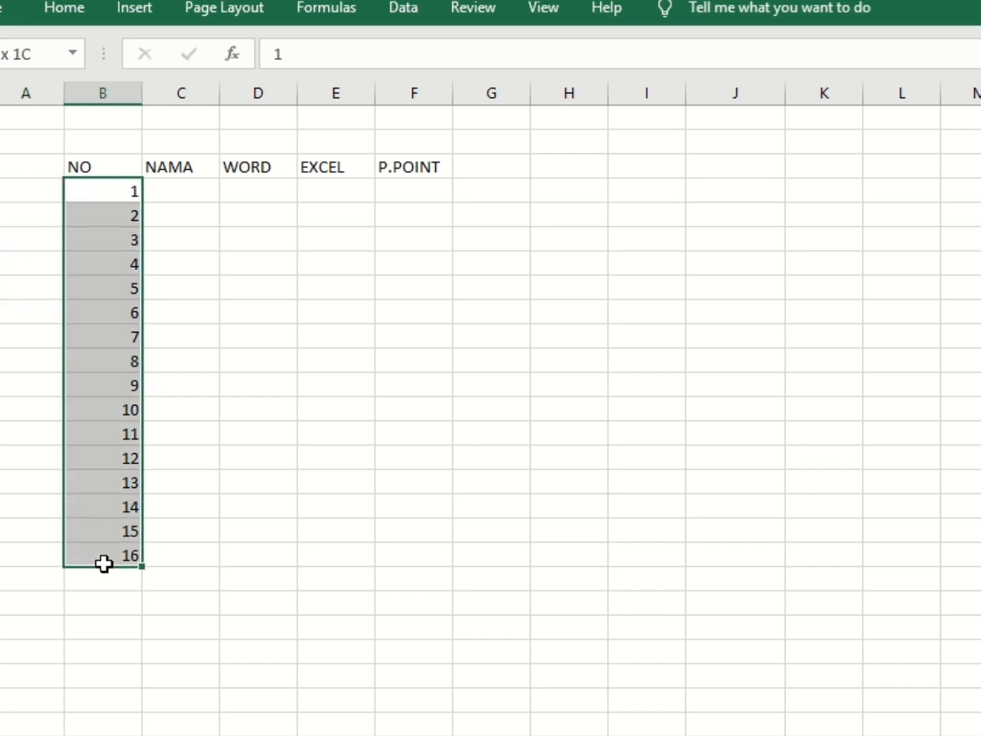
click(65, 8)
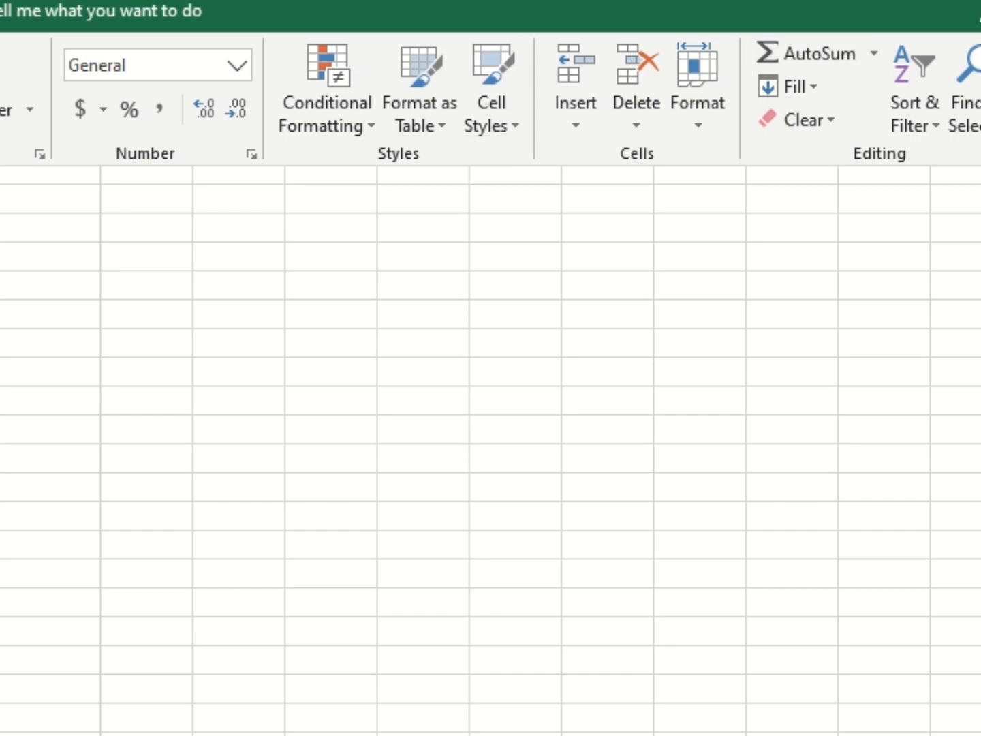
click(822, 95)
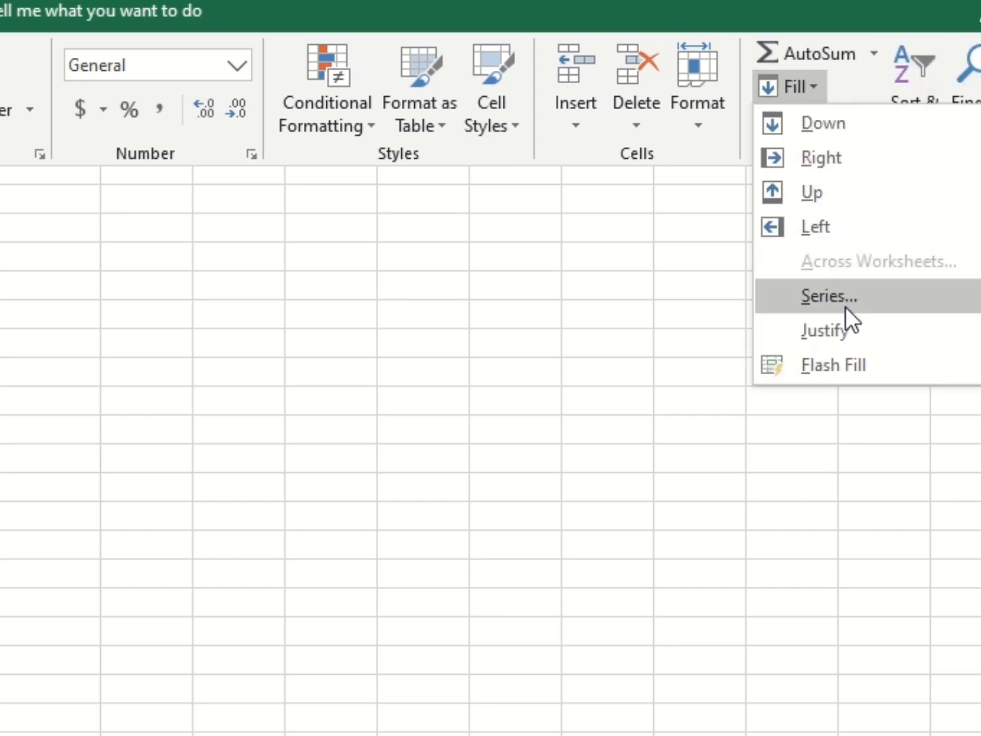
click(832, 308)
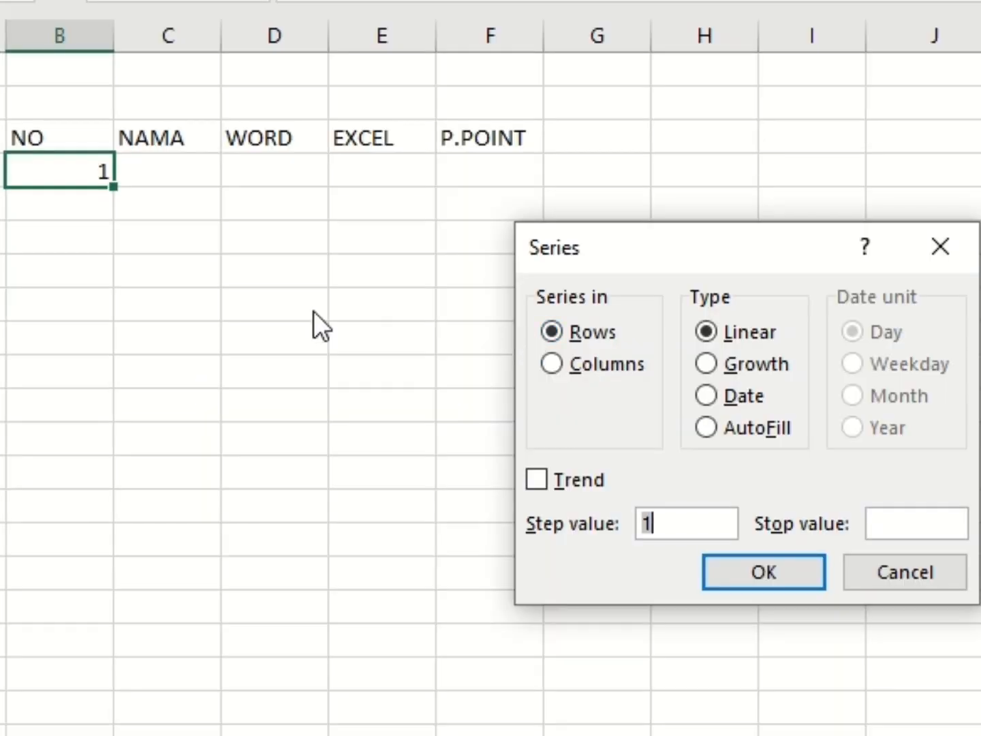
click(572, 369)
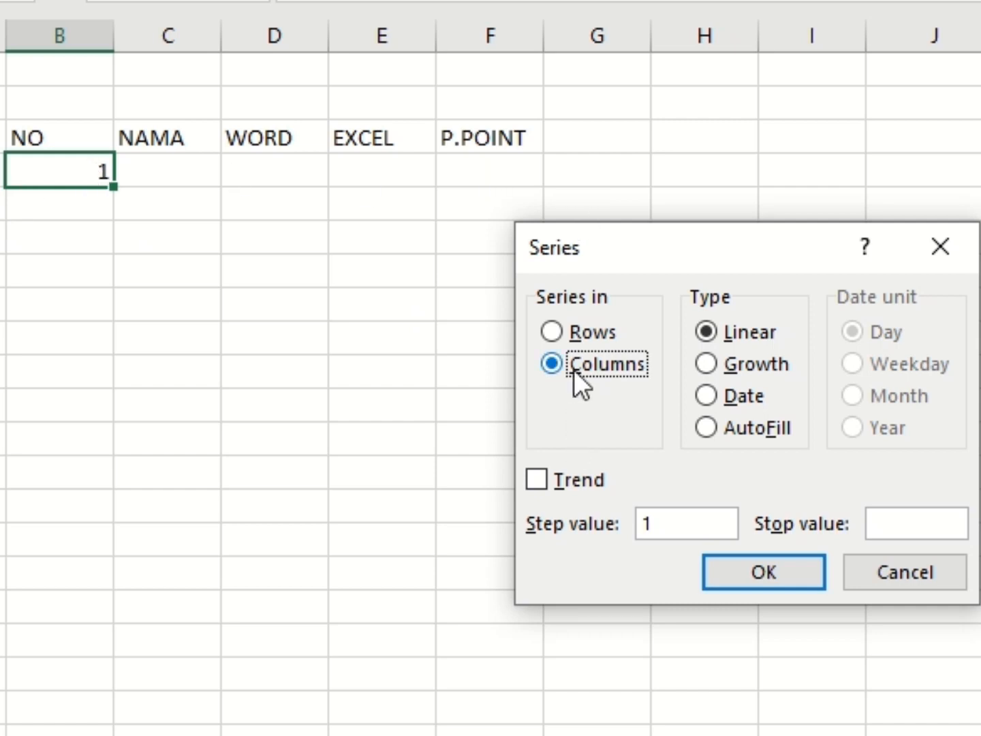
click(570, 332)
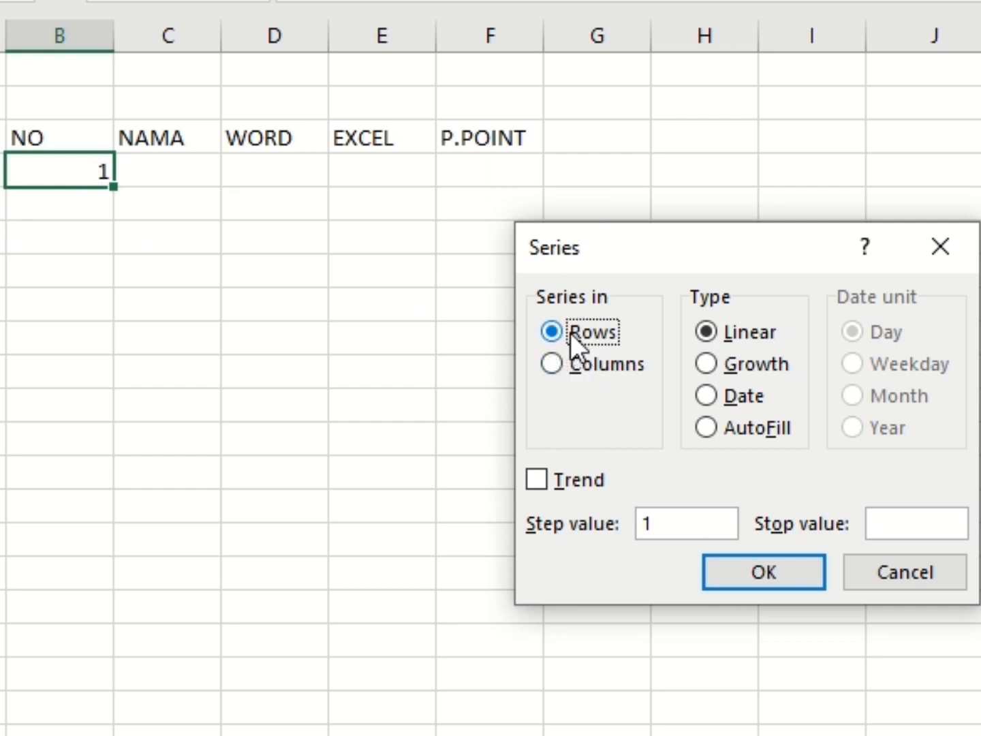
click(676, 527)
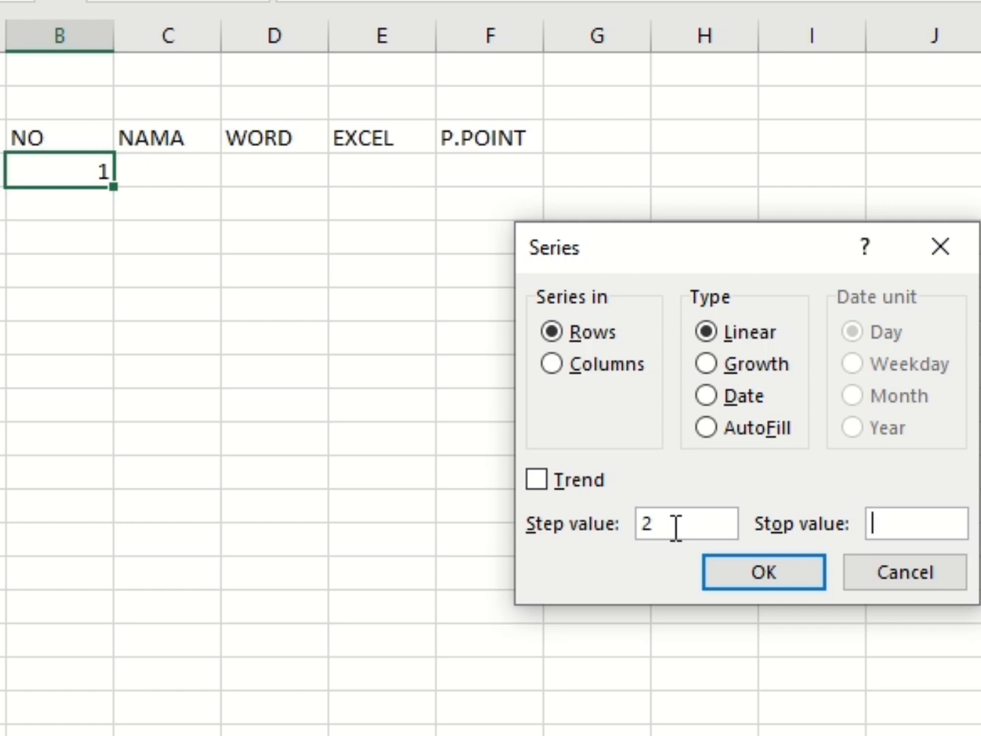
text(50)
click(758, 564)
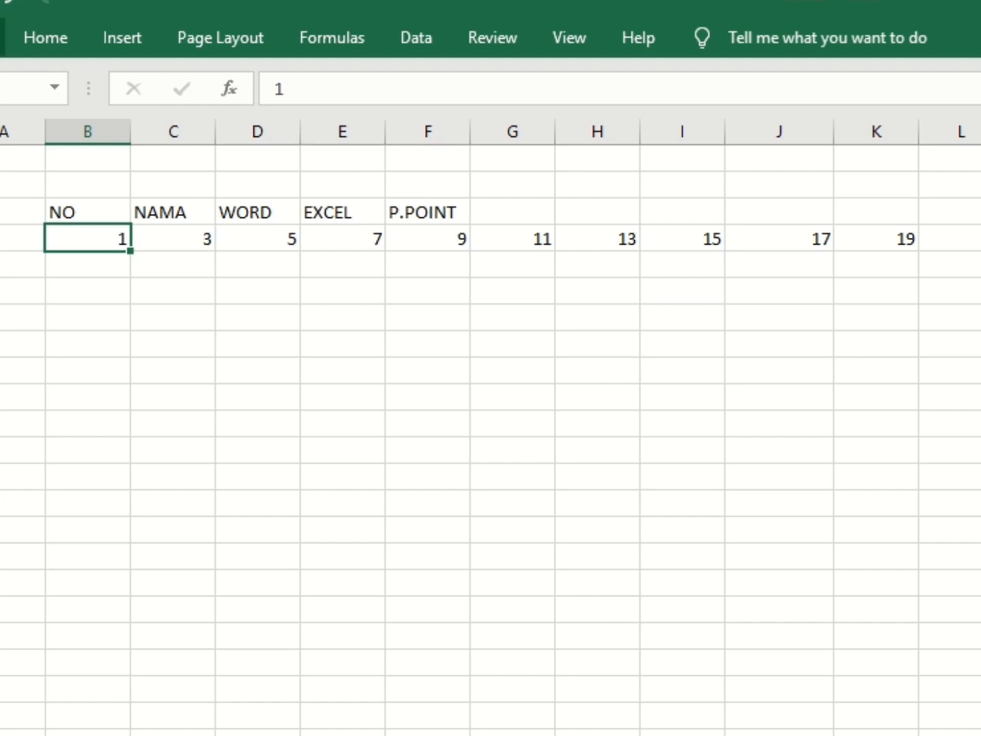
Step: Fill a linear series down the NO column from the starting 1 with step value 3 and stop value 50
click(30, 41)
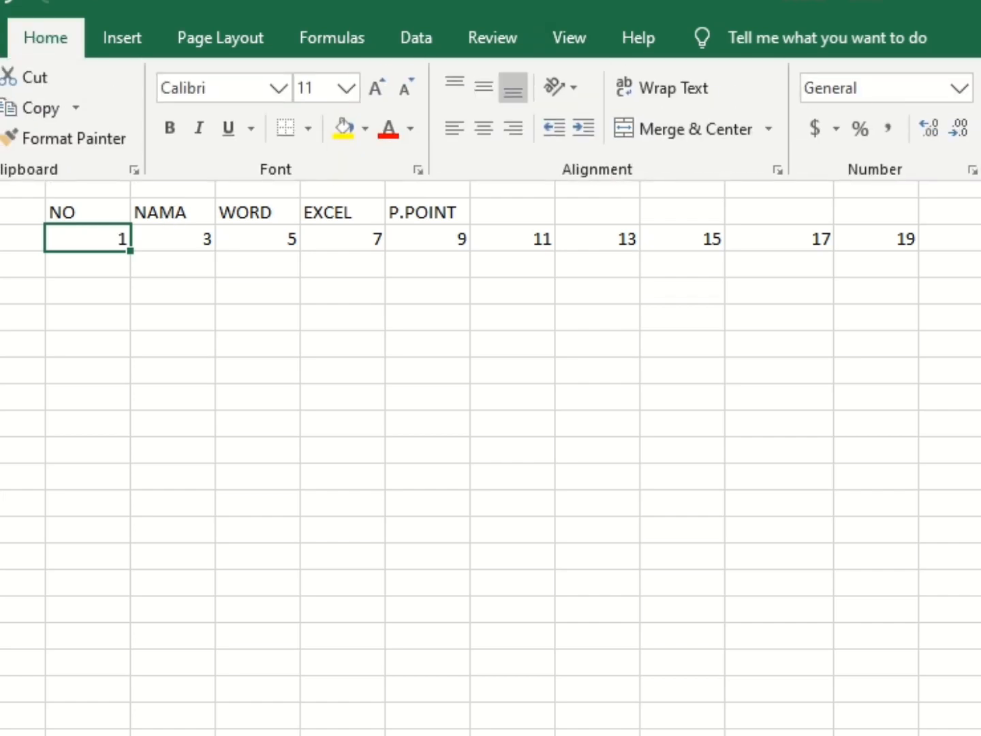
click(763, 139)
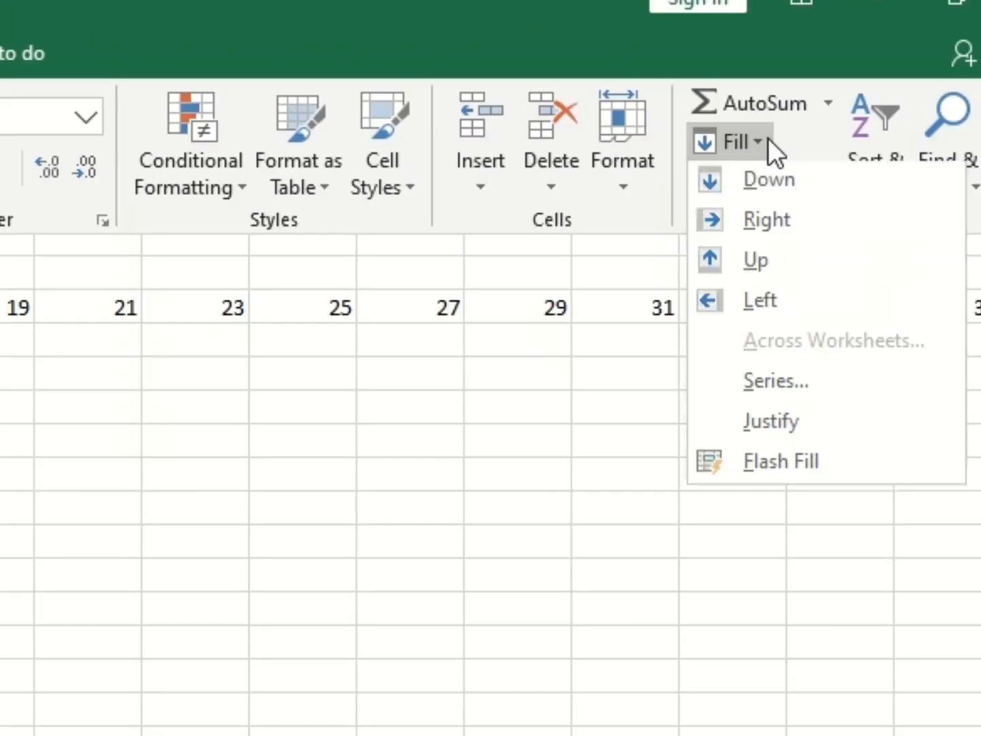
click(792, 382)
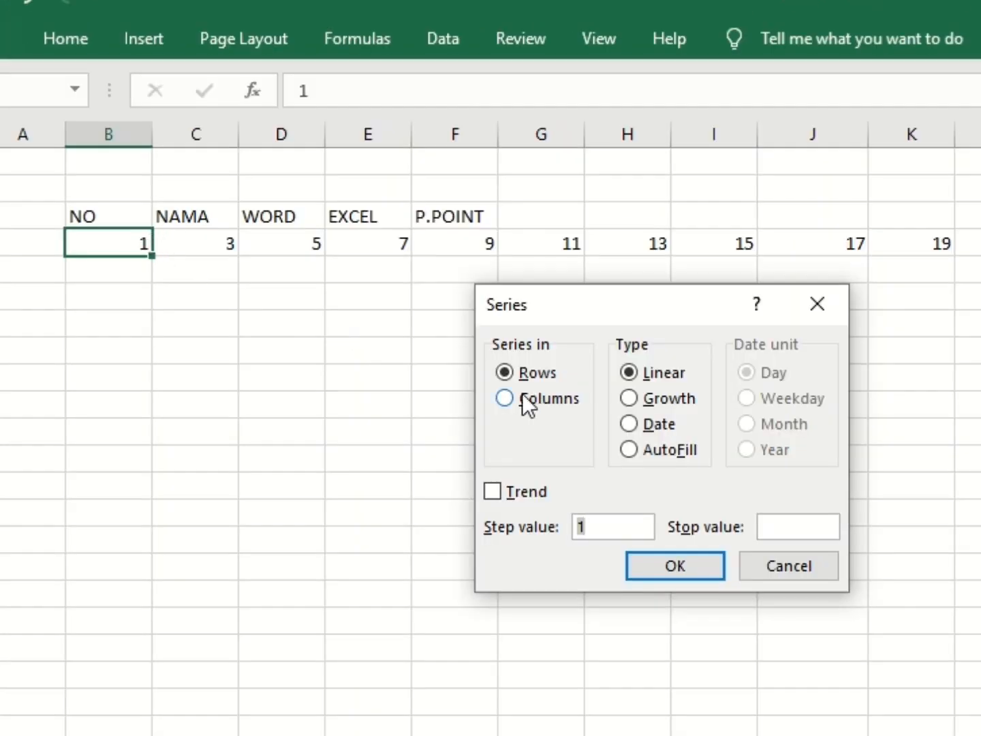
click(508, 400)
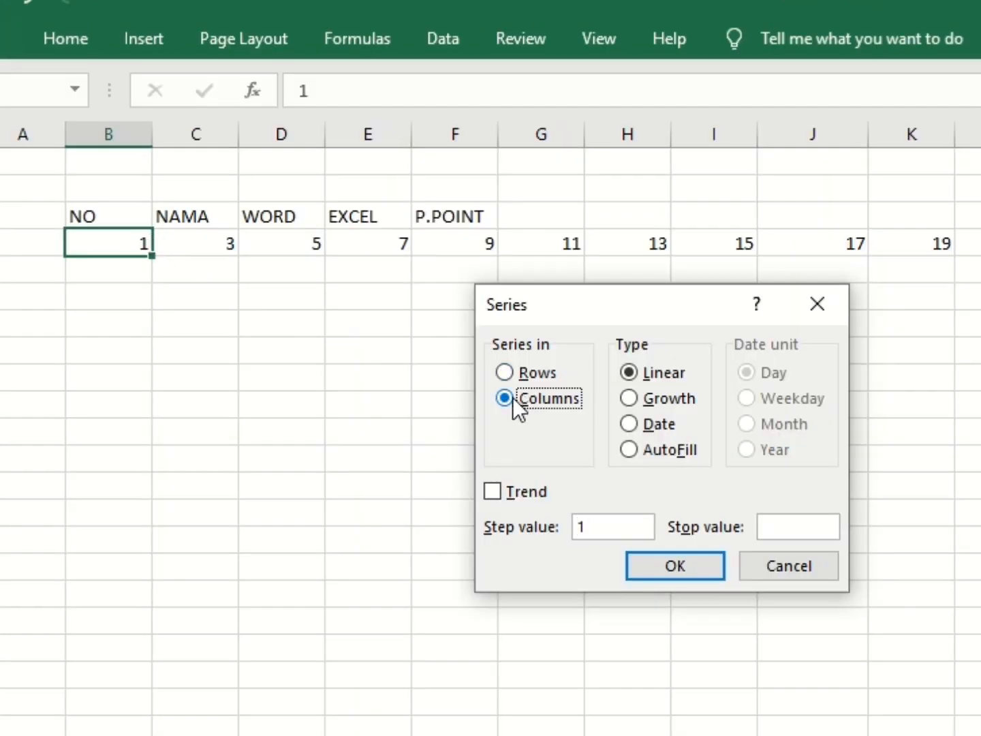
click(612, 521)
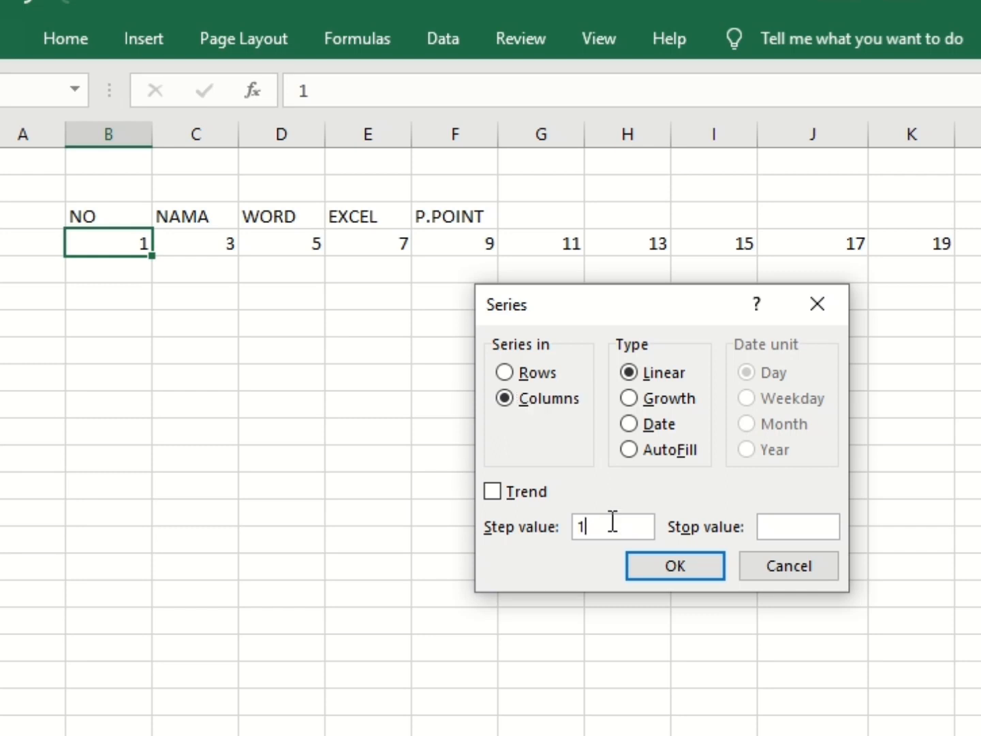
drag(613, 522, 573, 523)
click(770, 528)
text(50)
click(684, 568)
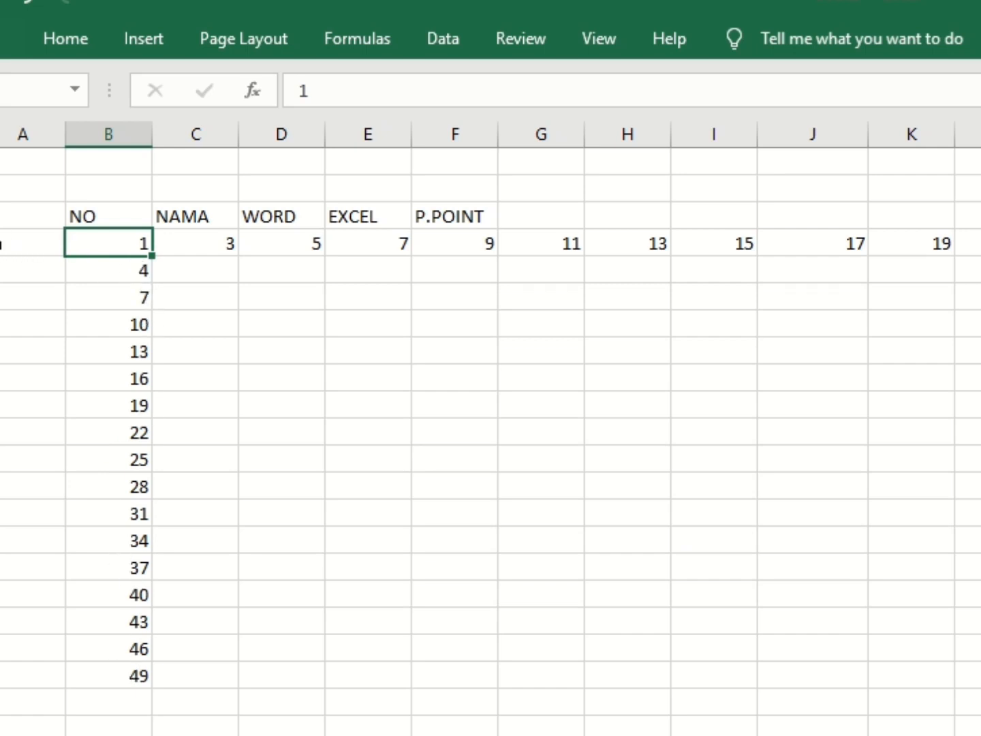
Step: Clear both filled series below the headings and number the NO column from 1 to 16 by auto-filling
drag(2, 243, 31, 678)
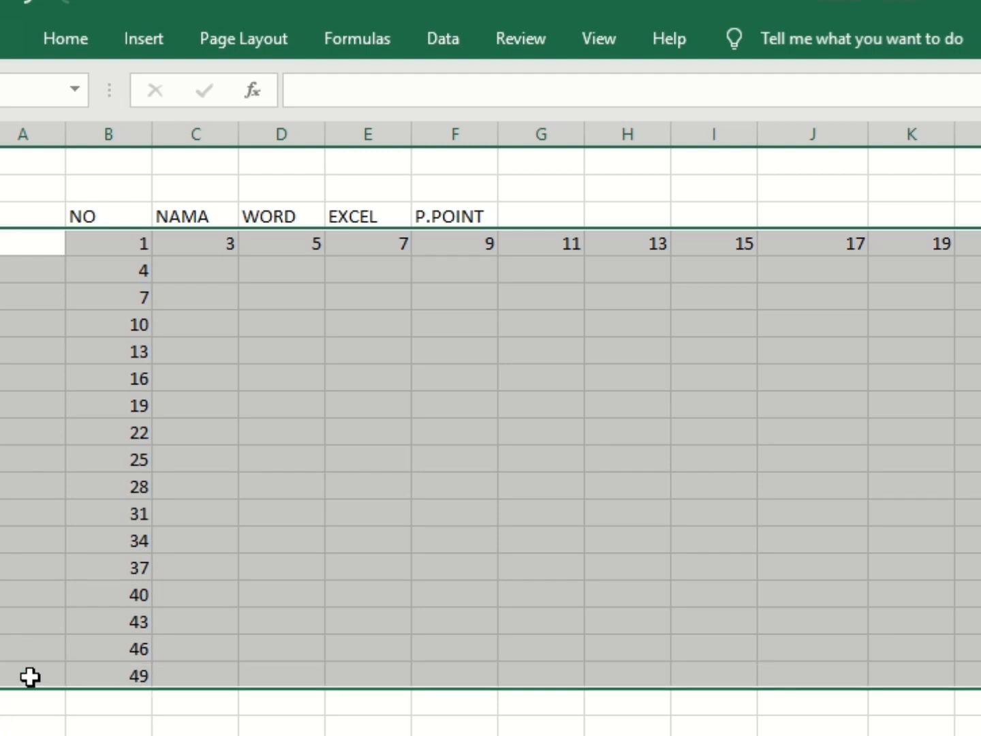
key(Delete)
click(126, 242)
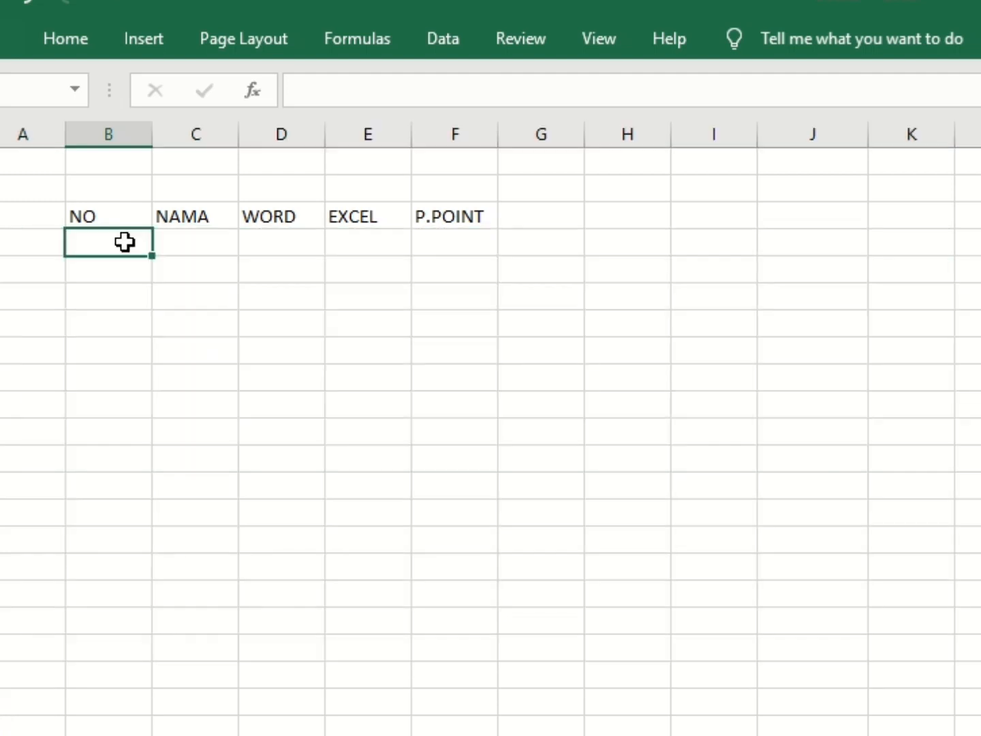
text(1)
click(106, 275)
text(2)
click(102, 295)
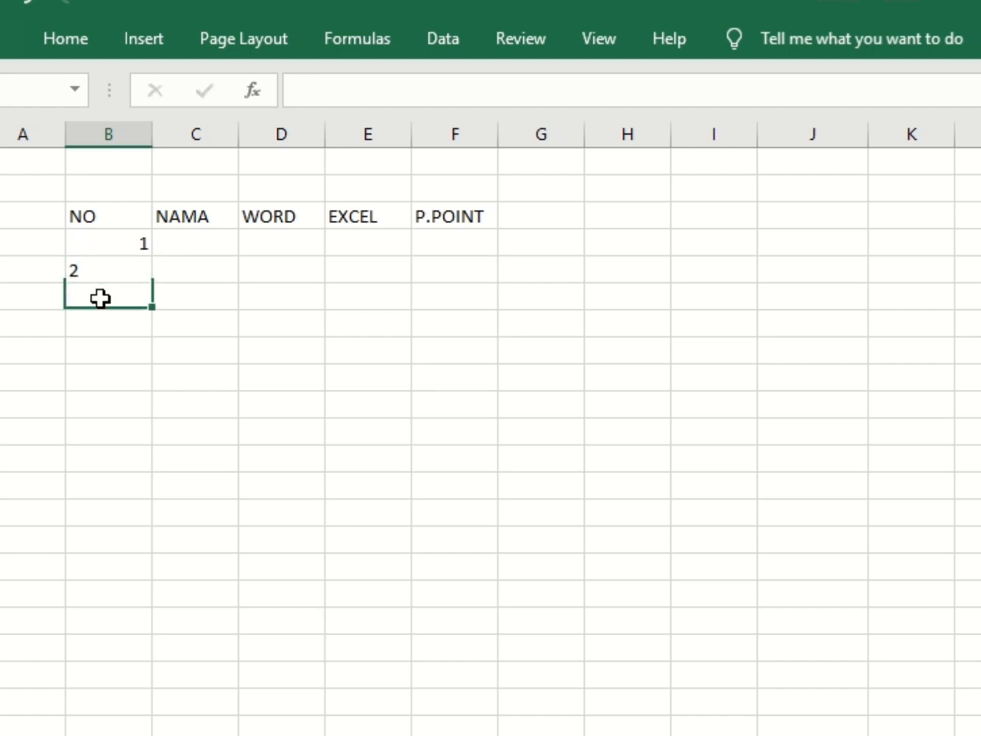
click(130, 242)
drag(131, 242, 152, 662)
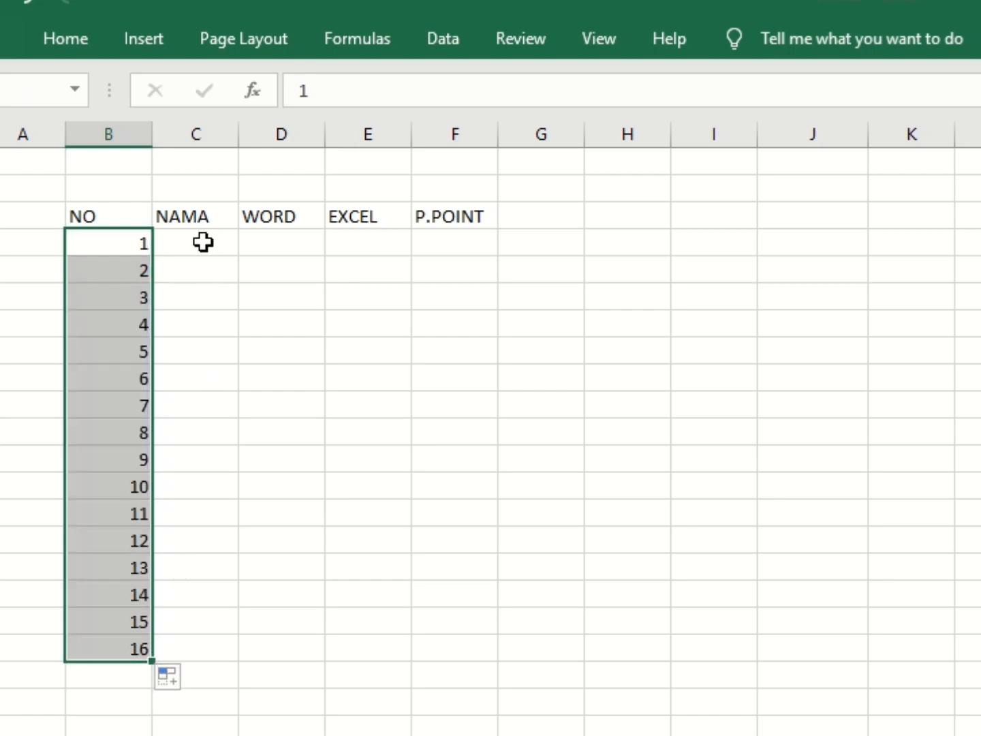
Step: Enter the first names of the people numbered 1 and 2 in the NAMA column
click(203, 242)
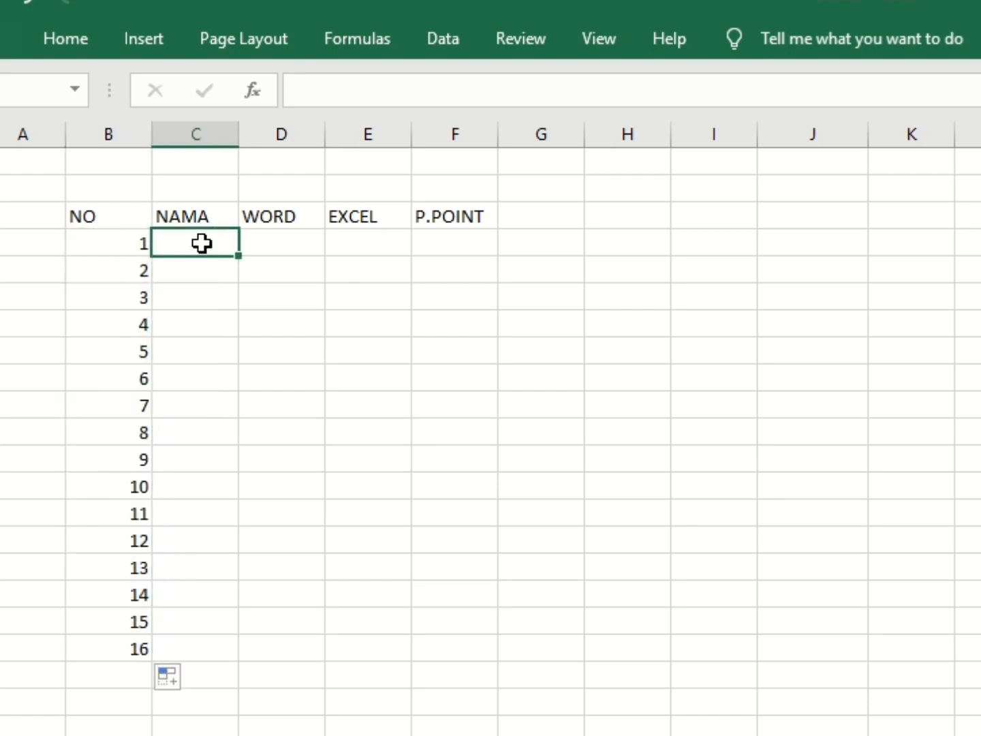
text(AAL)
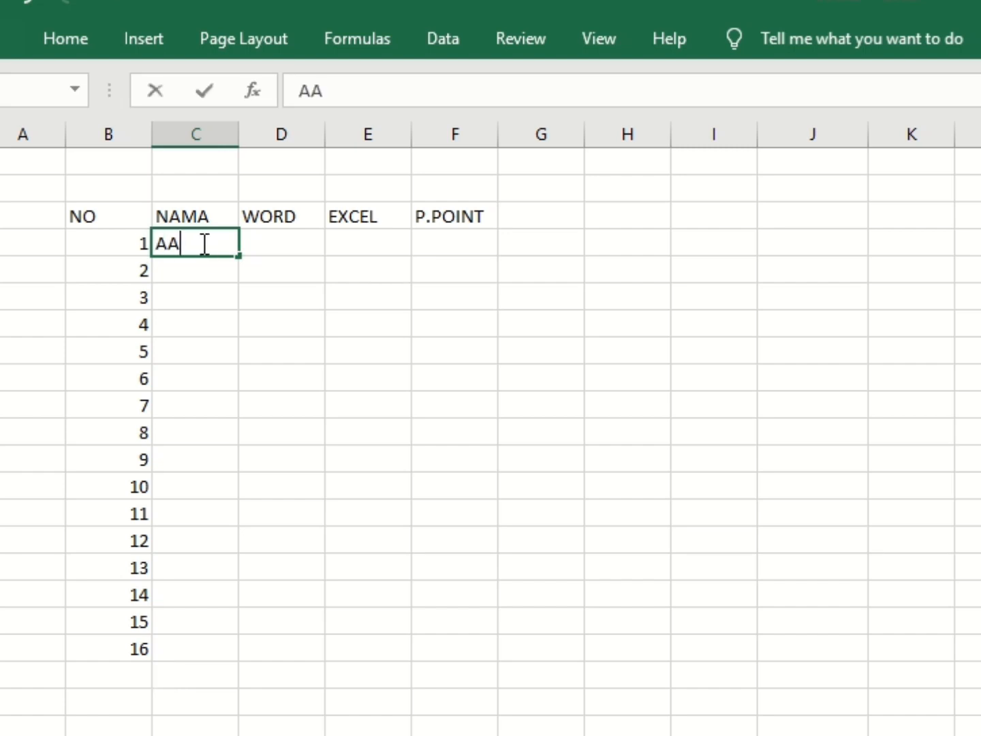
key(BackSpace)
key(BackSpace)
key(BackSpace)
text(WANDI)
key(Return)
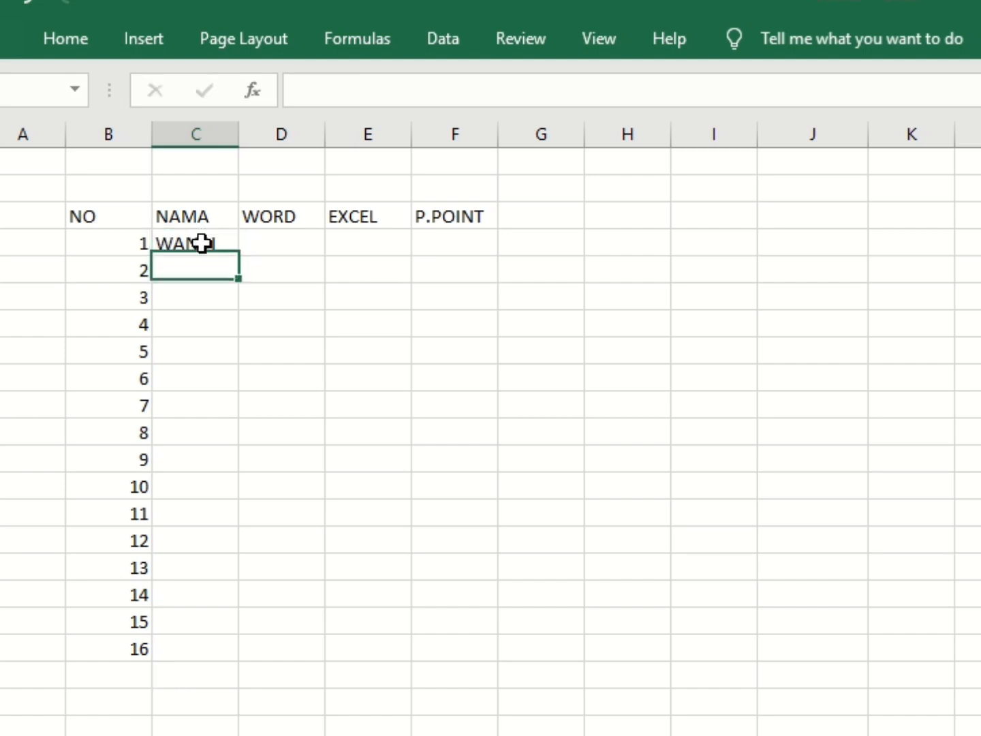
text(WIDI)
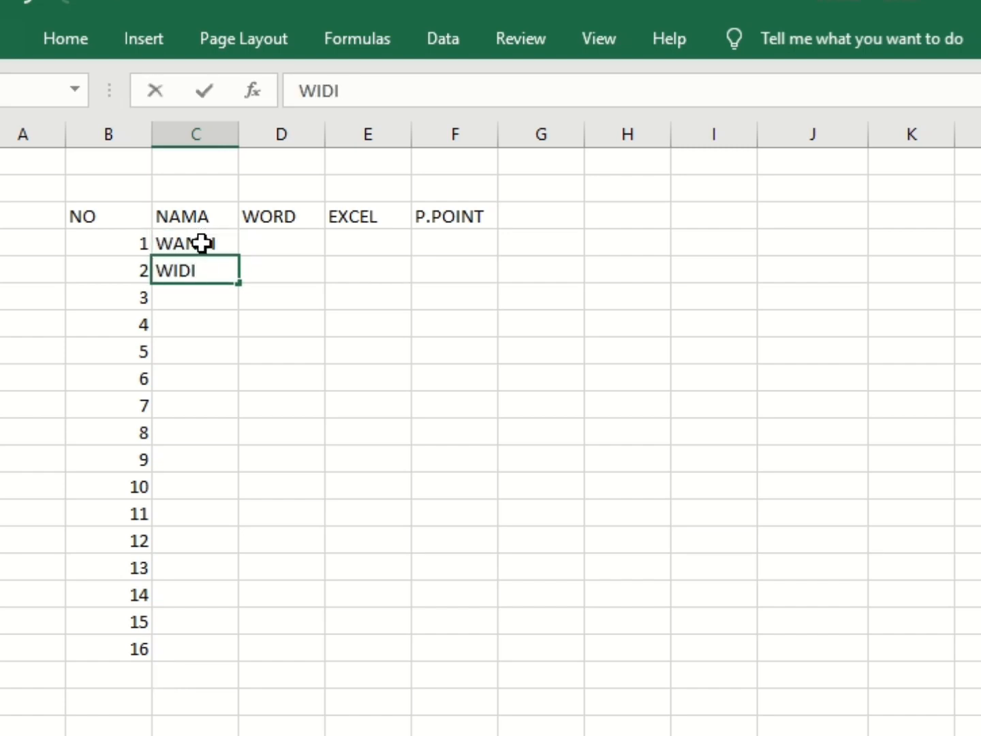
key(BackSpace)
text(YA)
key(Return)
Step: Enter the first names for numbers 3 to 7 in the NAMA column
text(DONA)
key(Return)
text(DARI)
key(Return)
text(FI)
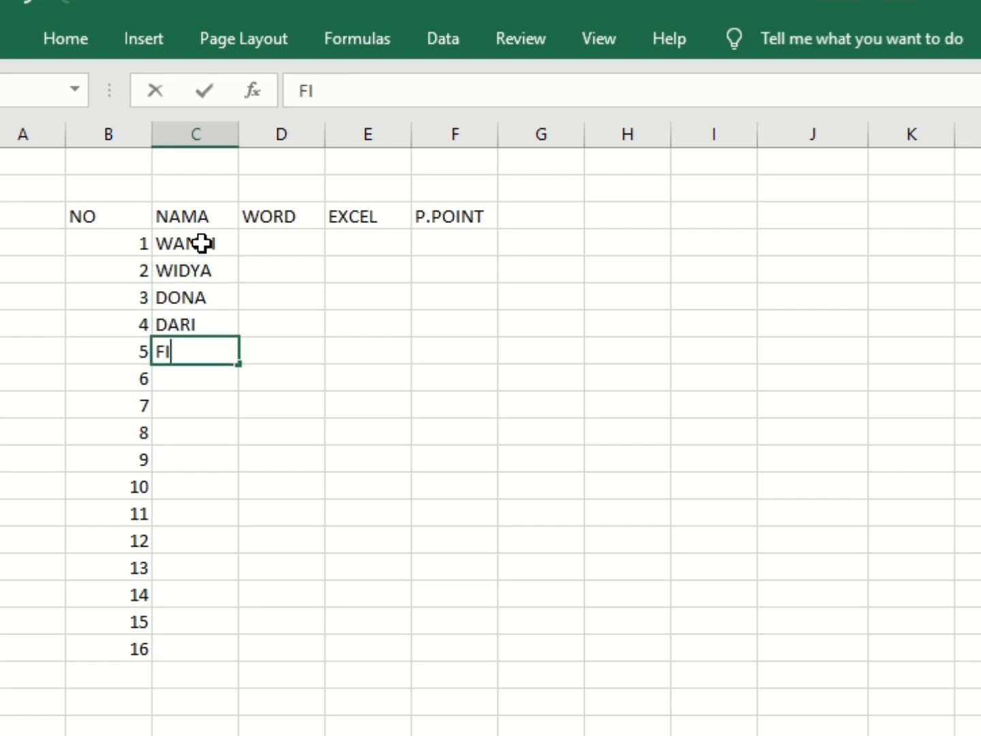
text(TRI)
key(Return)
text(SILFA)
key(Return)
text(GEBRI)
key(Return)
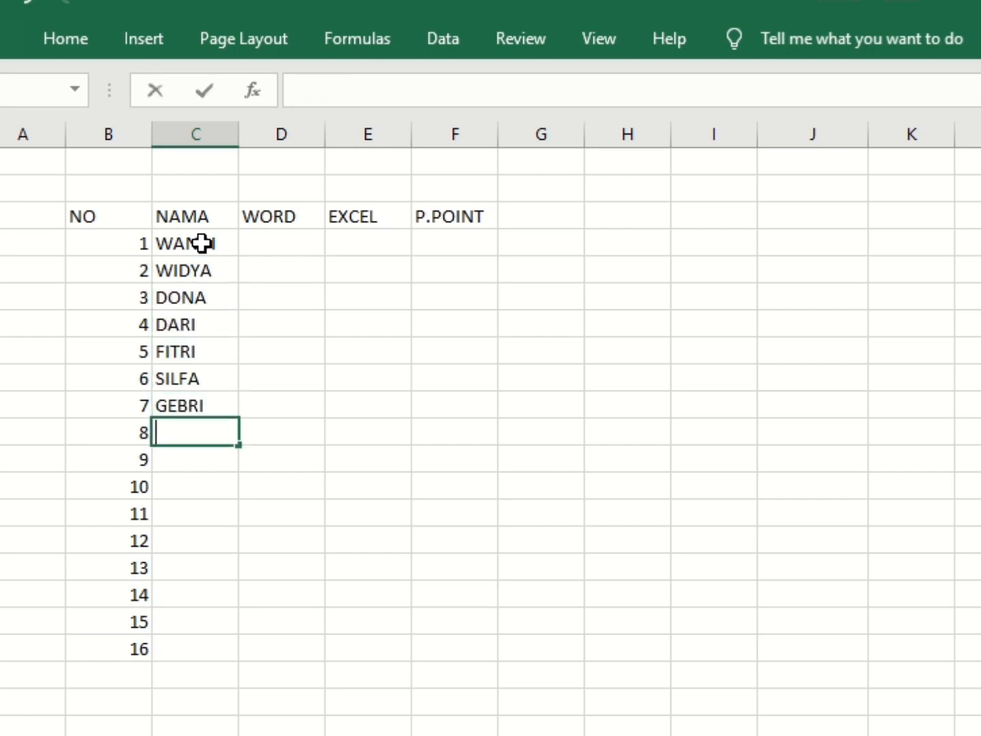
Step: Enter the first names for numbers 8 to 13 in the NAMA column
text(ANDI)
key(Return)
text(ALBA)
key(Return)
text(BAKTI)
key(Return)
text(OCA)
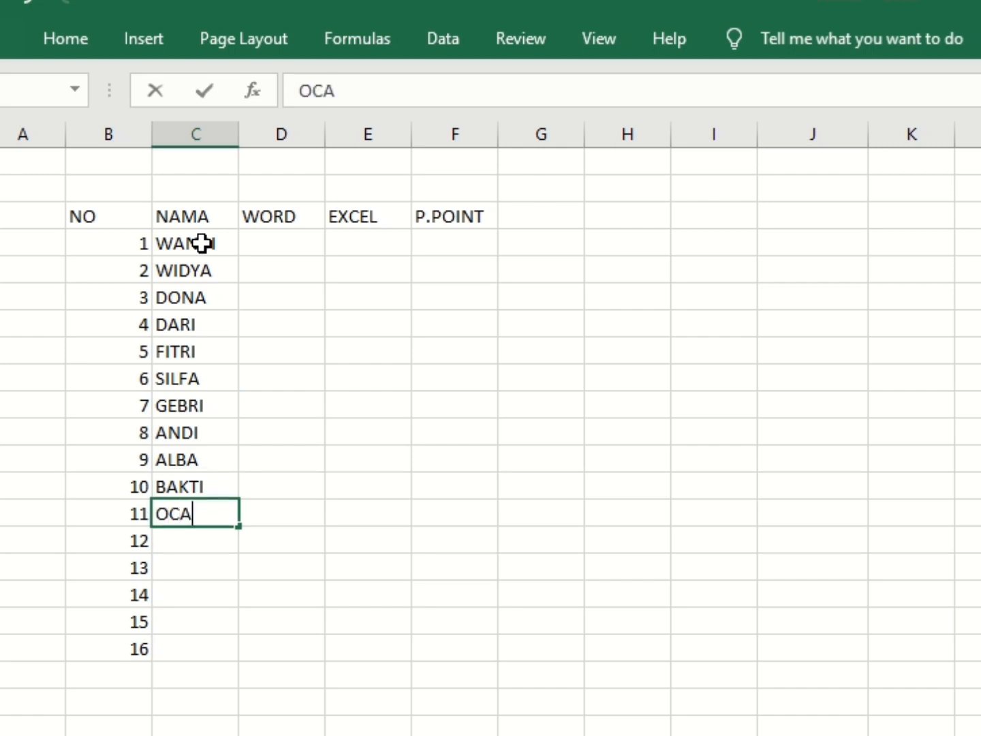
key(Return)
text(ANISA)
key(Return)
text(CACA)
key(Return)
Step: Enter the first names for numbers 14 to 16 to complete the NAMA column
text(ISI)
key(BackSpace)
key(BackSpace)
key(BackSpace)
text(MEG )
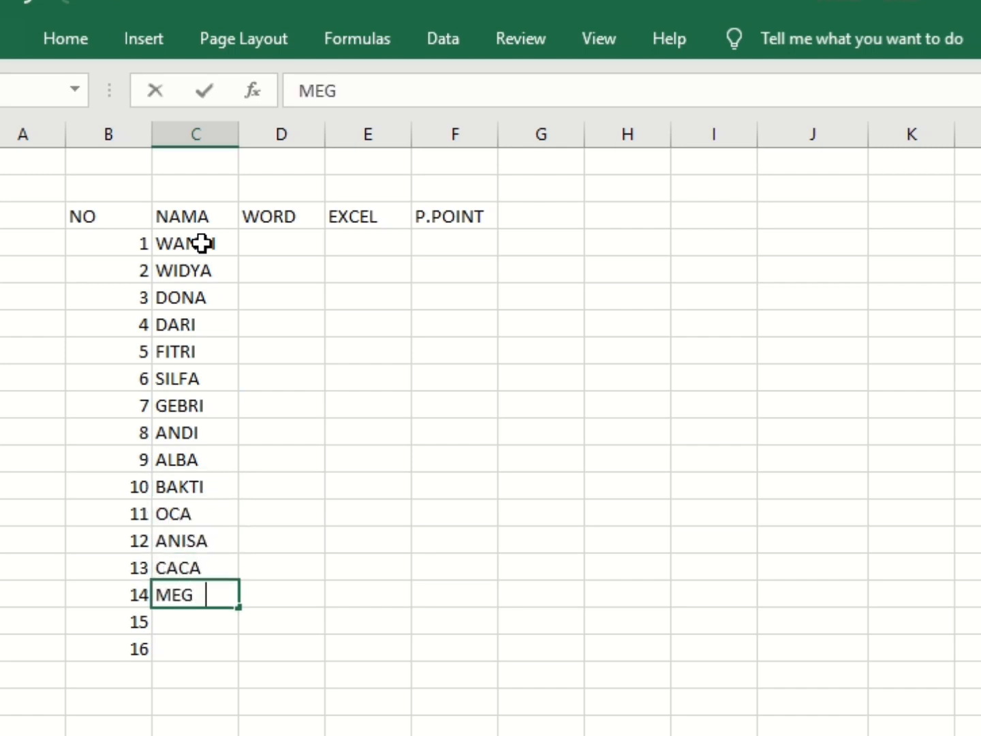
text(A)
key(Return)
text(ISIL)
key(Return)
text(IPAL)
key(Return)
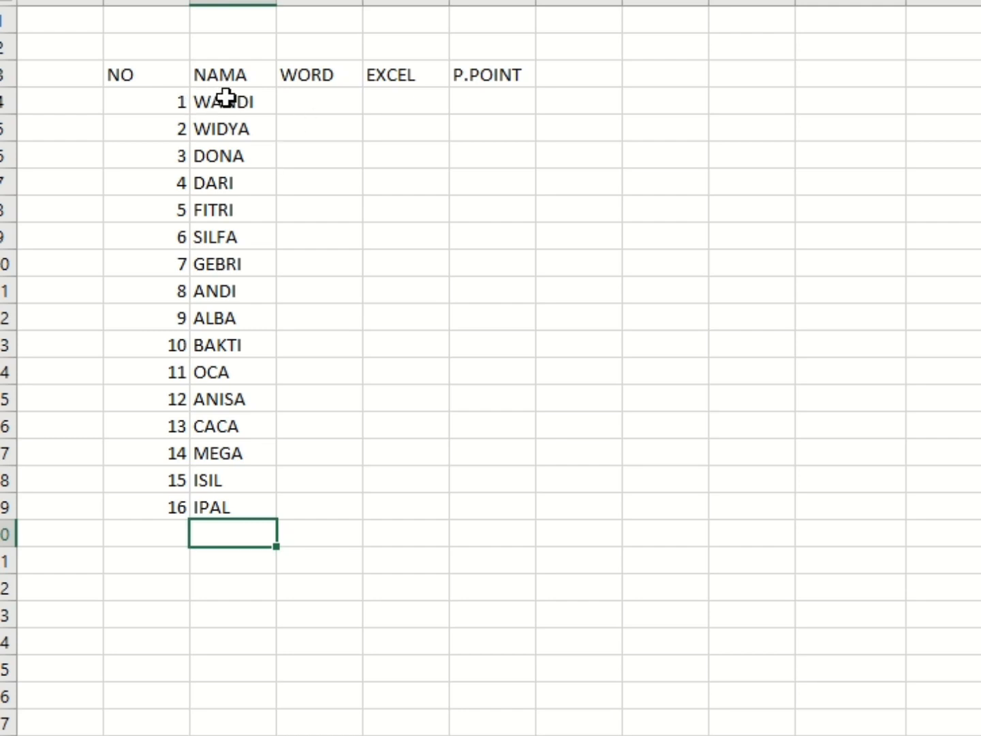
Step: Select the 16 names in C4:C19 and open the custom lists editor from the advanced Excel options
click(238, 98)
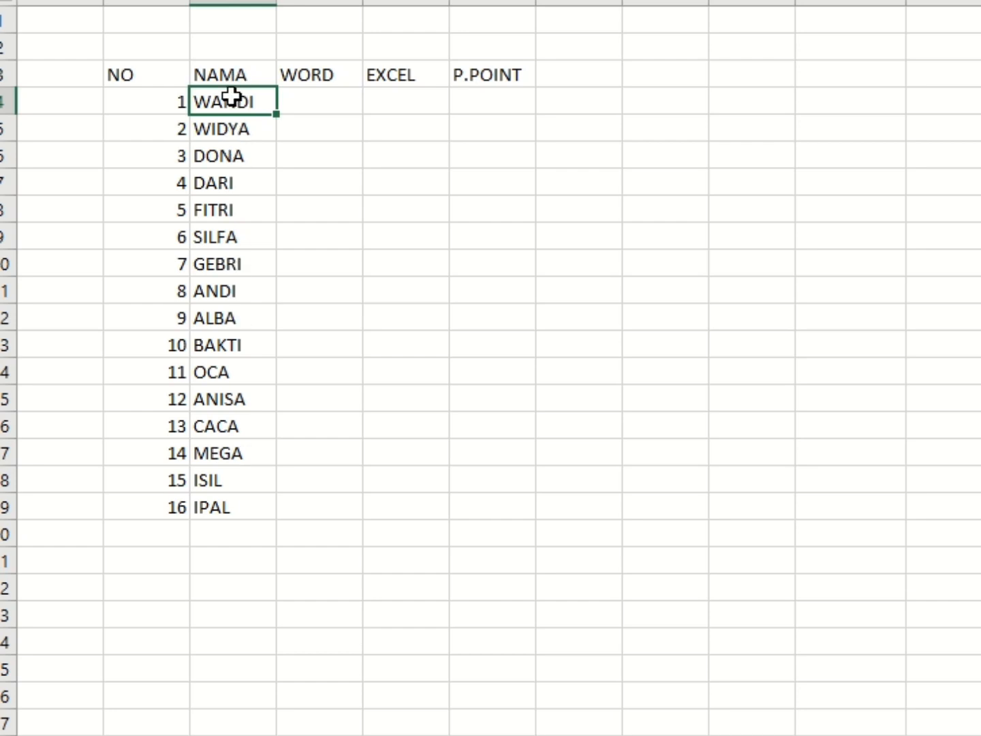
drag(233, 97, 229, 504)
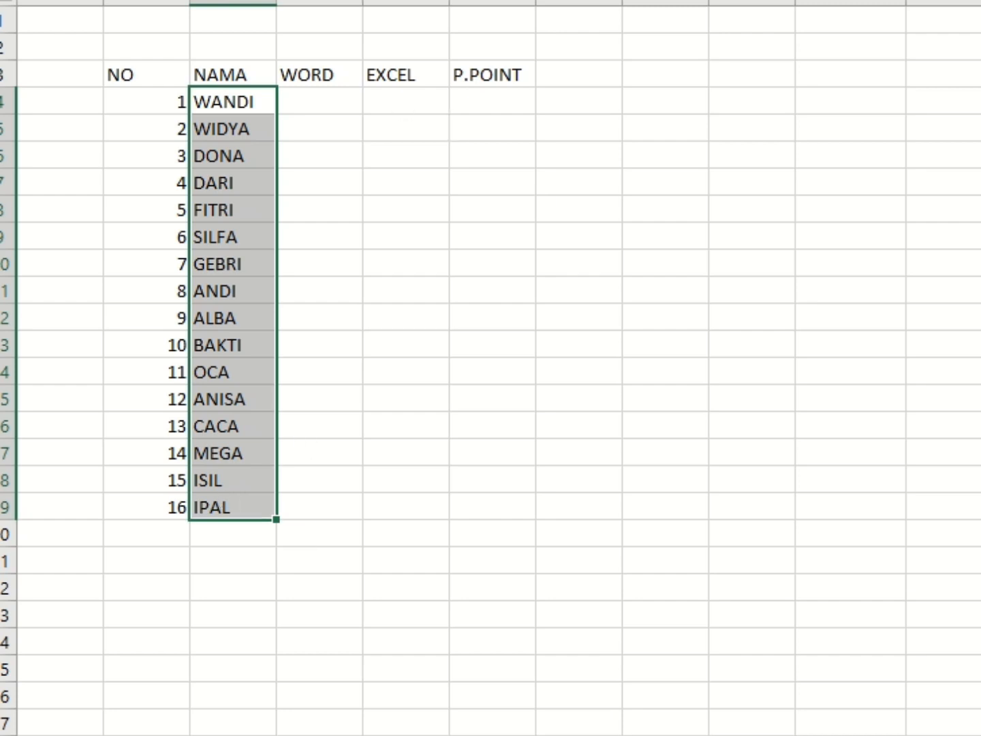
click(16, 2)
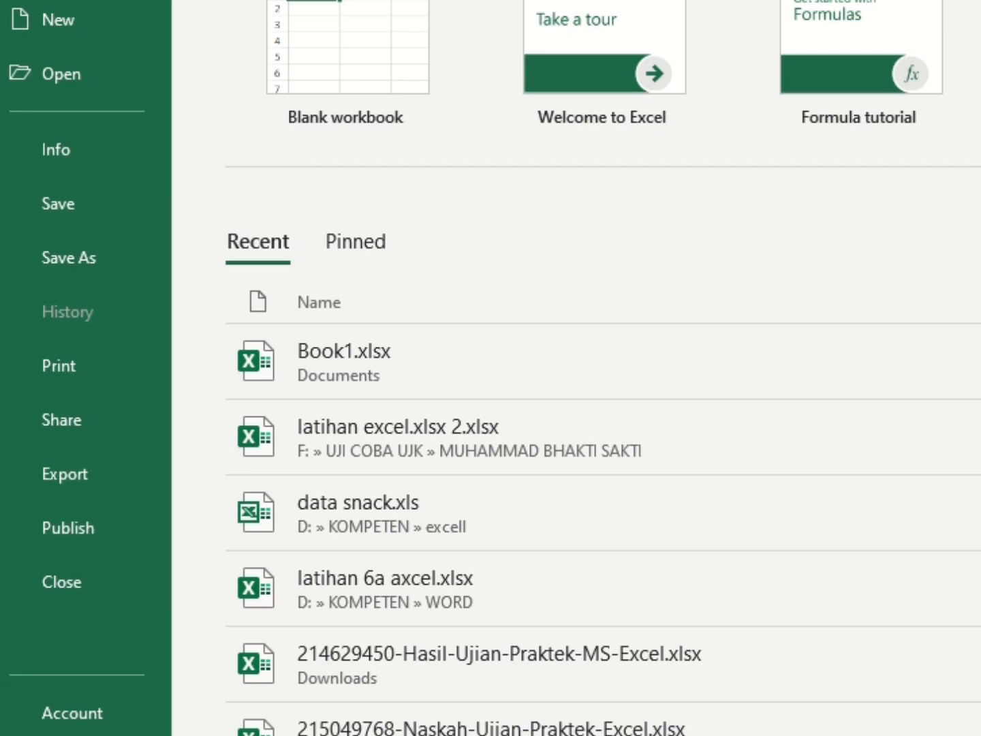
click(63, 735)
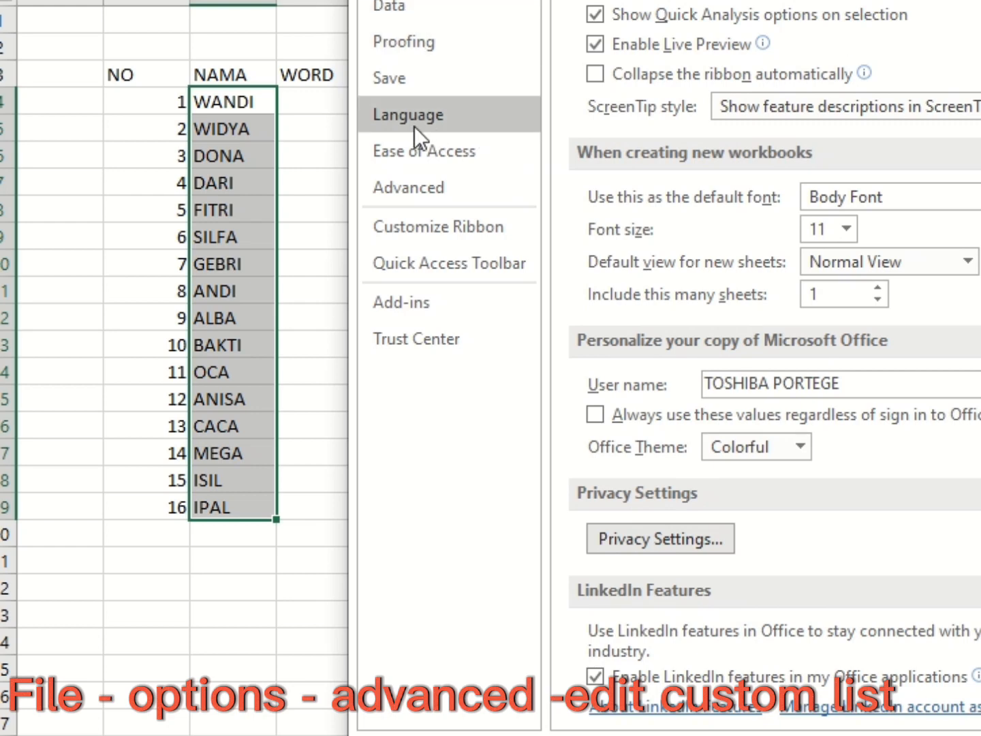
click(426, 188)
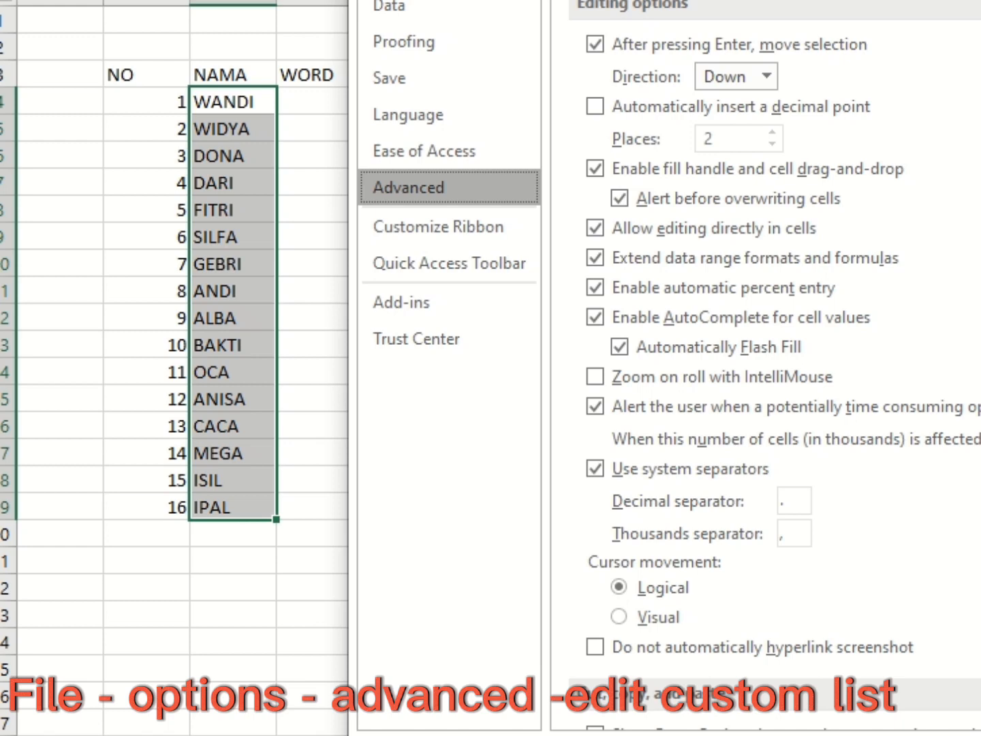
scroll(769, 368, down, 10)
scroll(775, 368, down, 15)
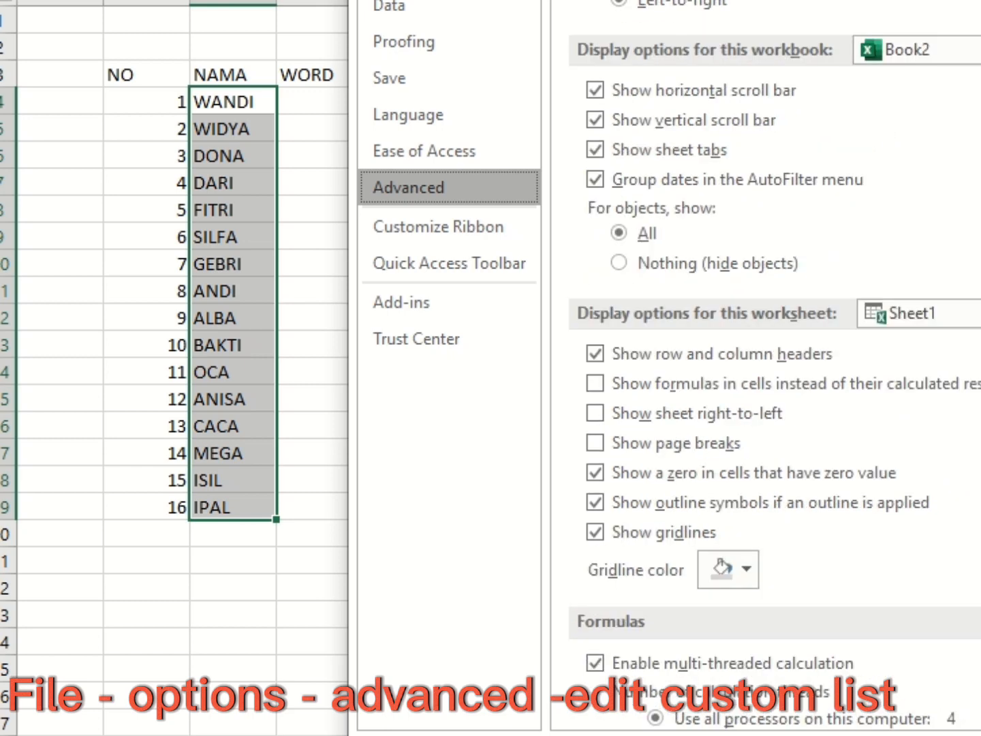
scroll(775, 368, down, 5)
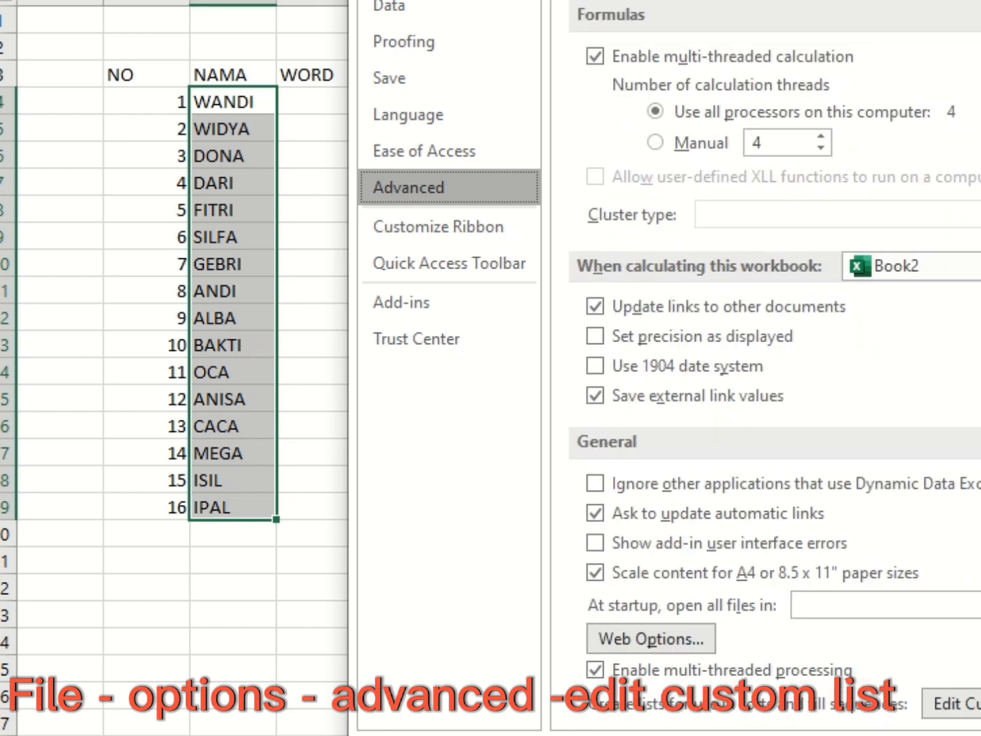
scroll(775, 368, down, 5)
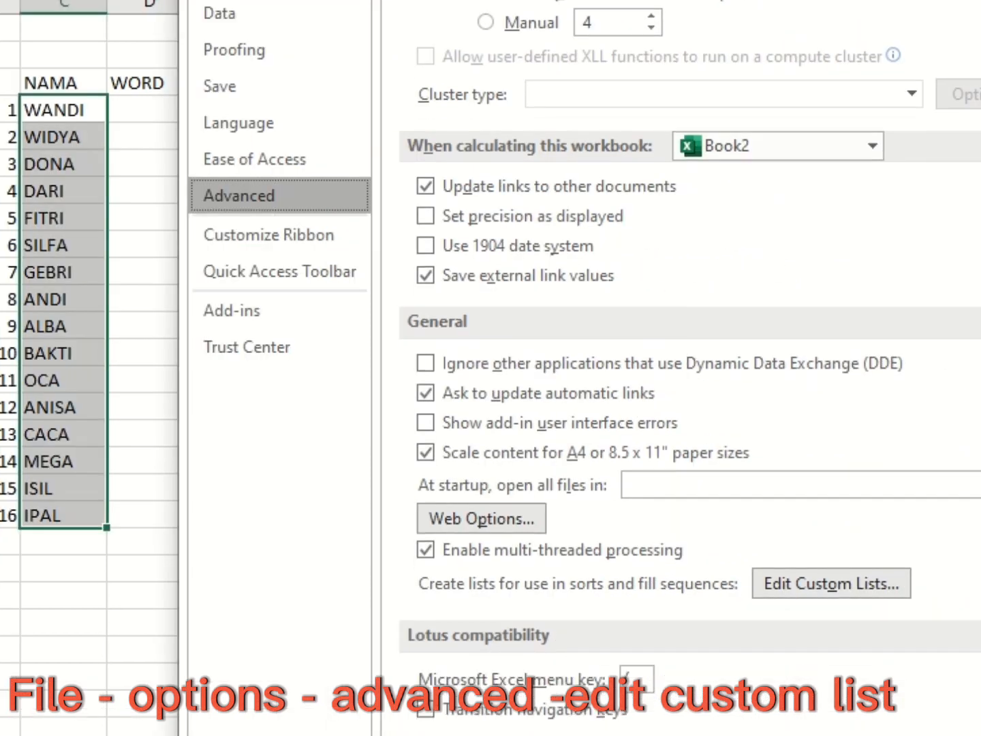
scroll(690, 368, down, 1)
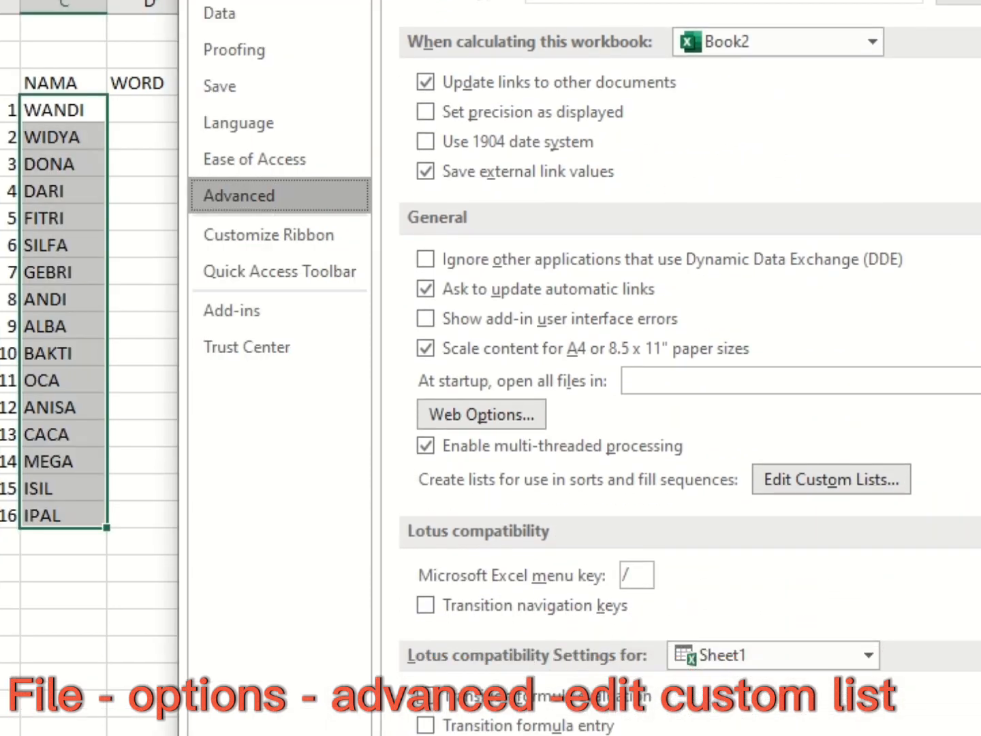
click(835, 488)
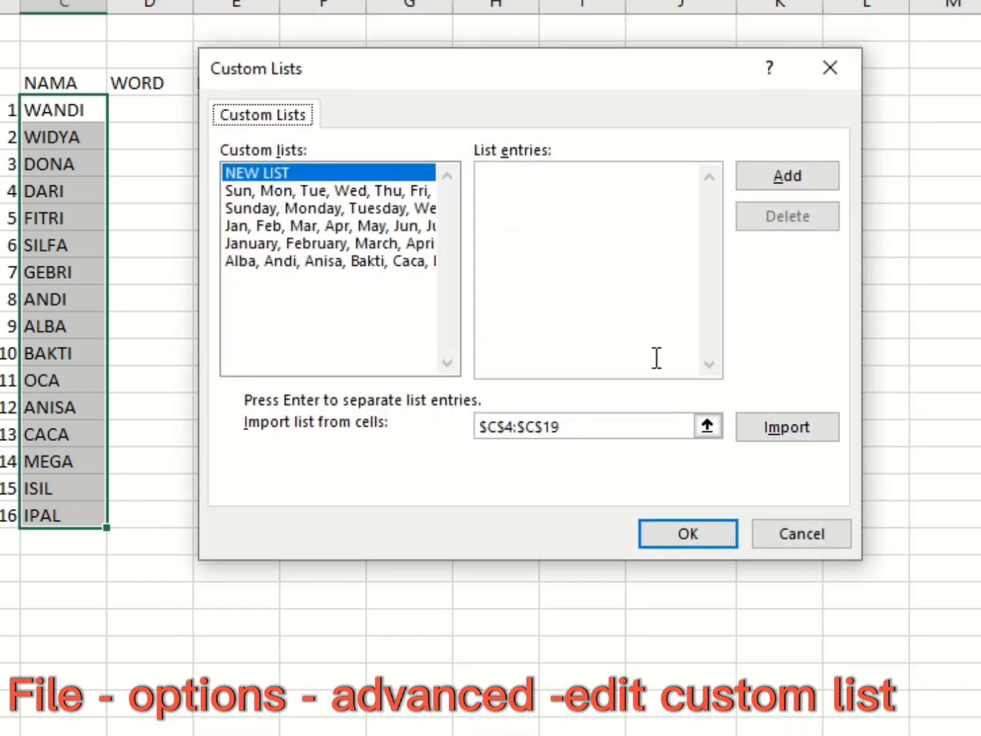
Step: Permanently delete the existing custom list of people's names
click(327, 265)
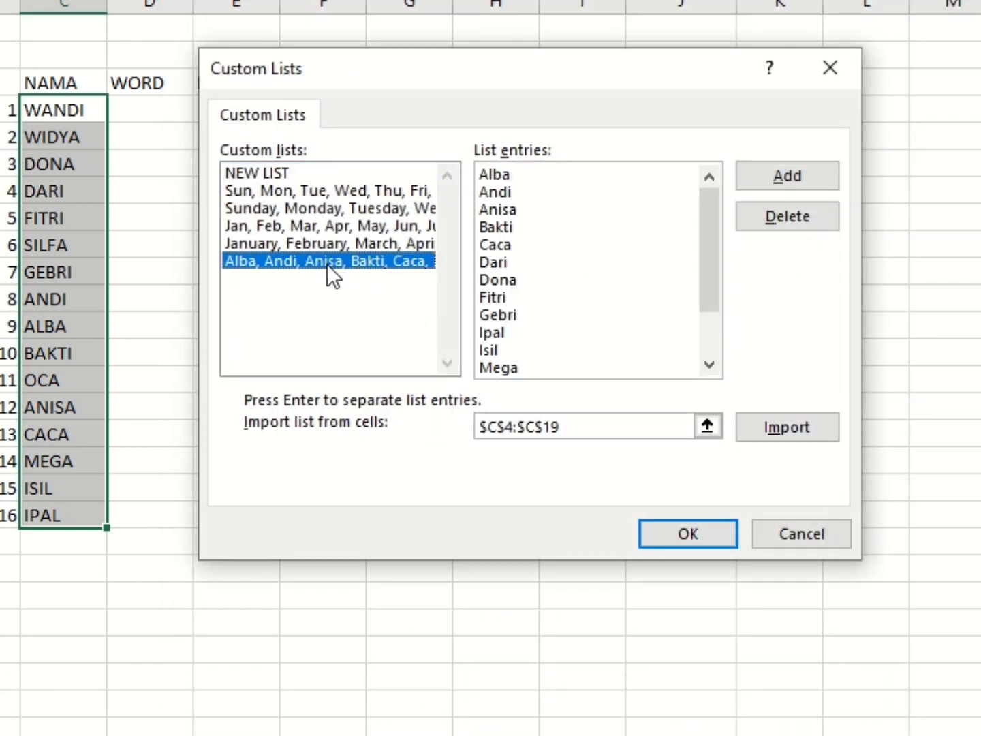
click(760, 227)
click(689, 420)
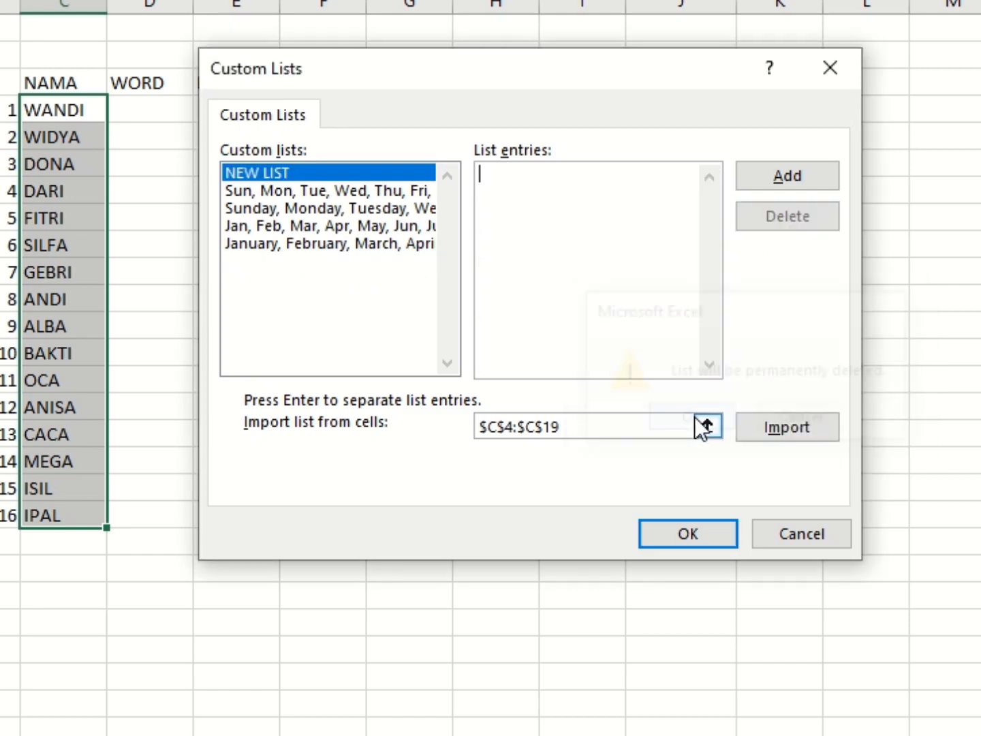
Step: Import cells $C$4:$C$19 as a new custom list and close the options with the change applied
click(592, 433)
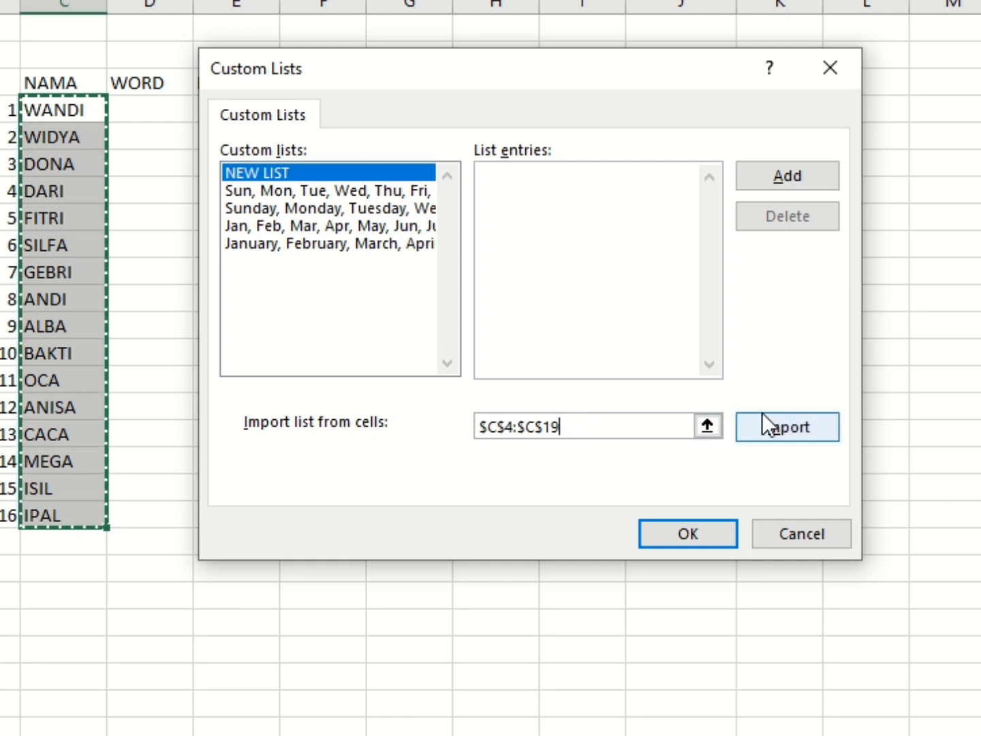
click(771, 427)
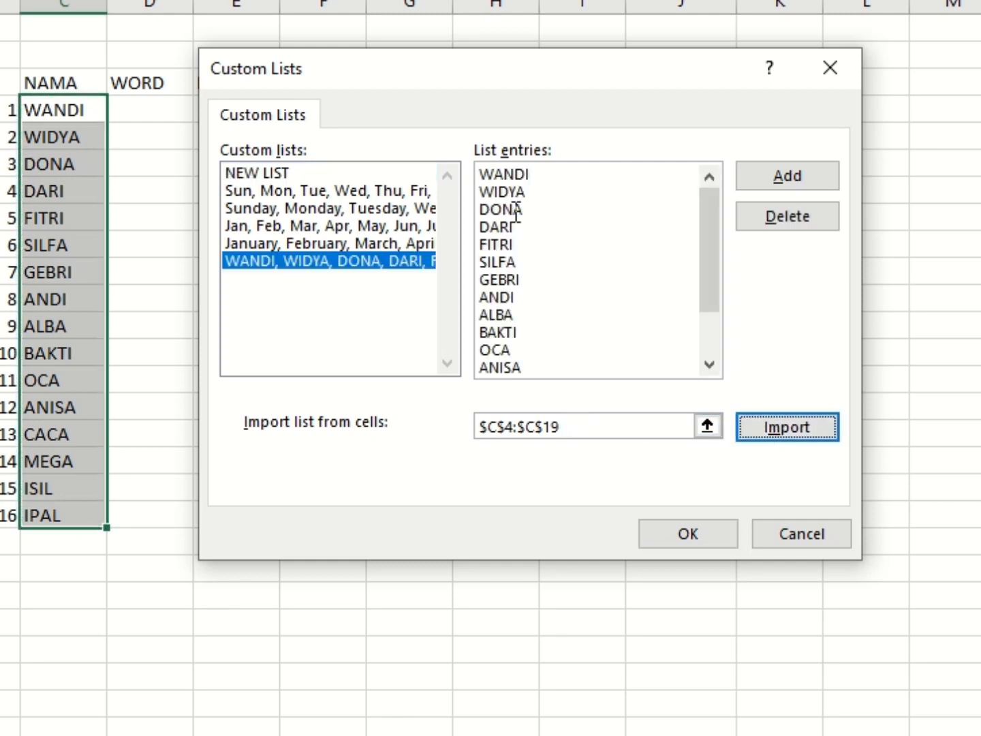
click(778, 175)
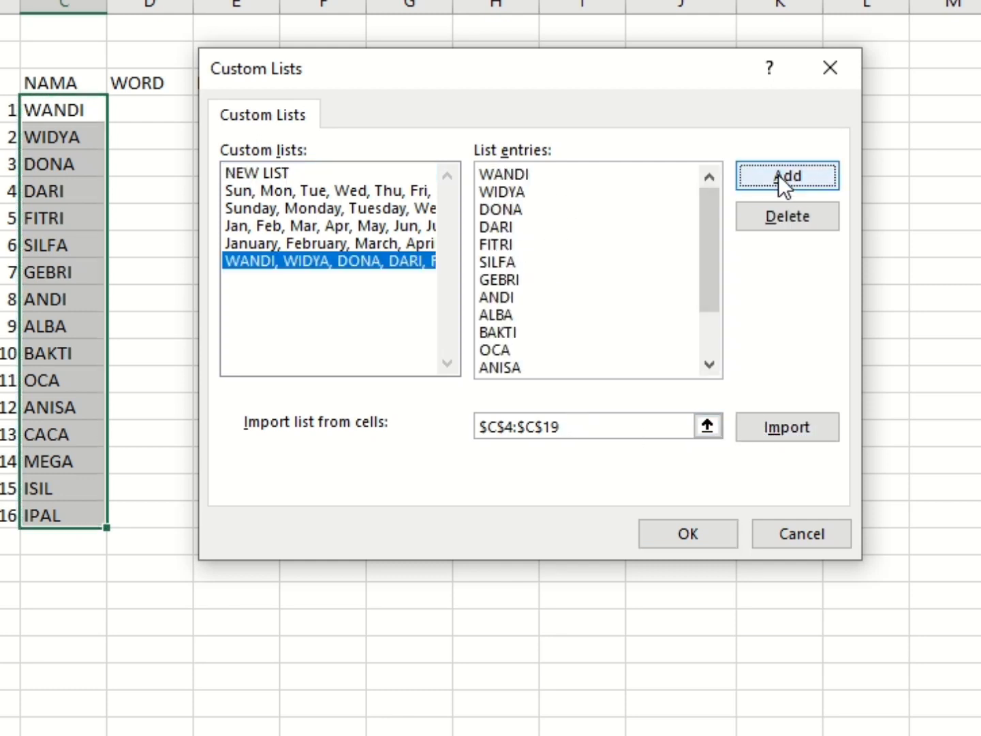
click(688, 533)
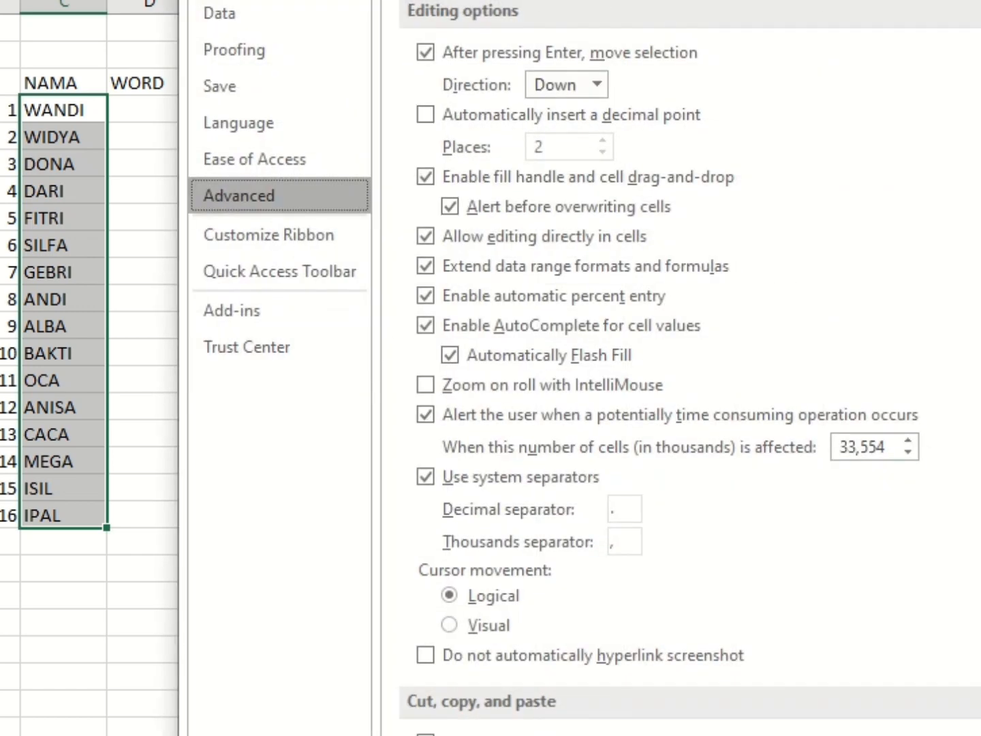
click(865, 734)
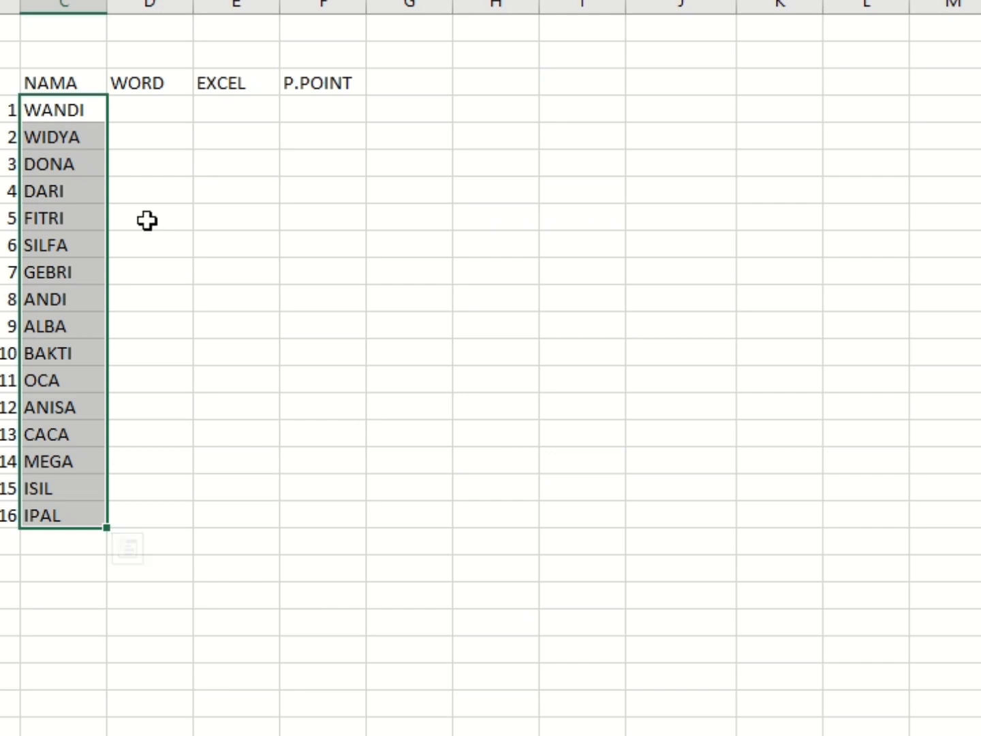
Step: Clear all names from the NAMA column and re-enter only the first person's name in C4
key(Delete)
click(63, 108)
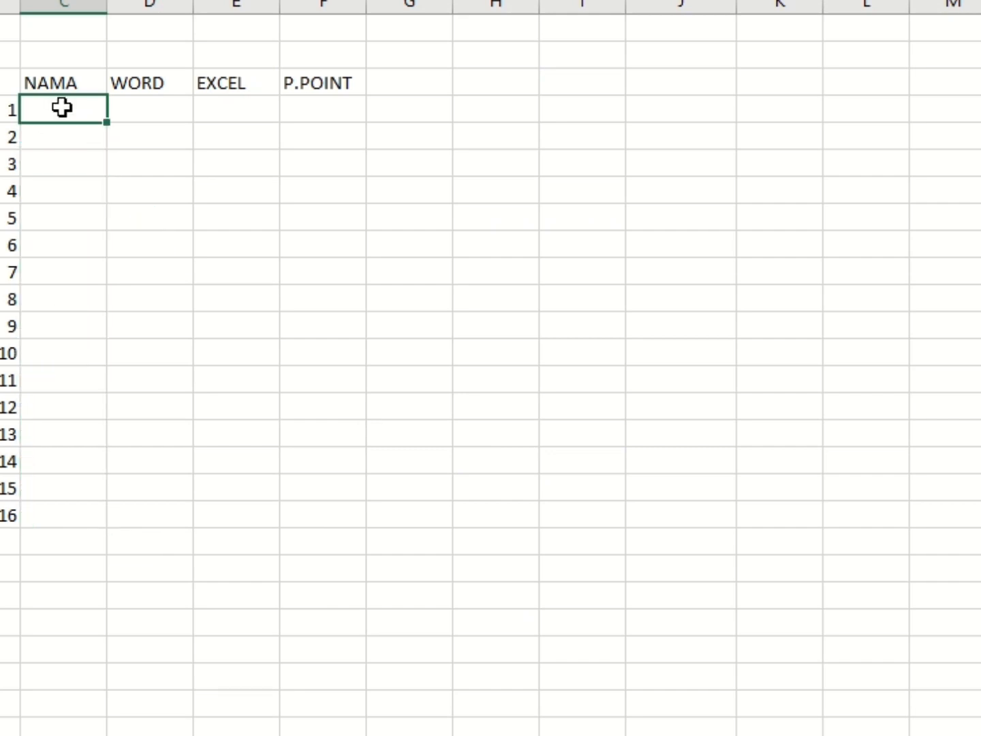
text(WANDI)
key(Return)
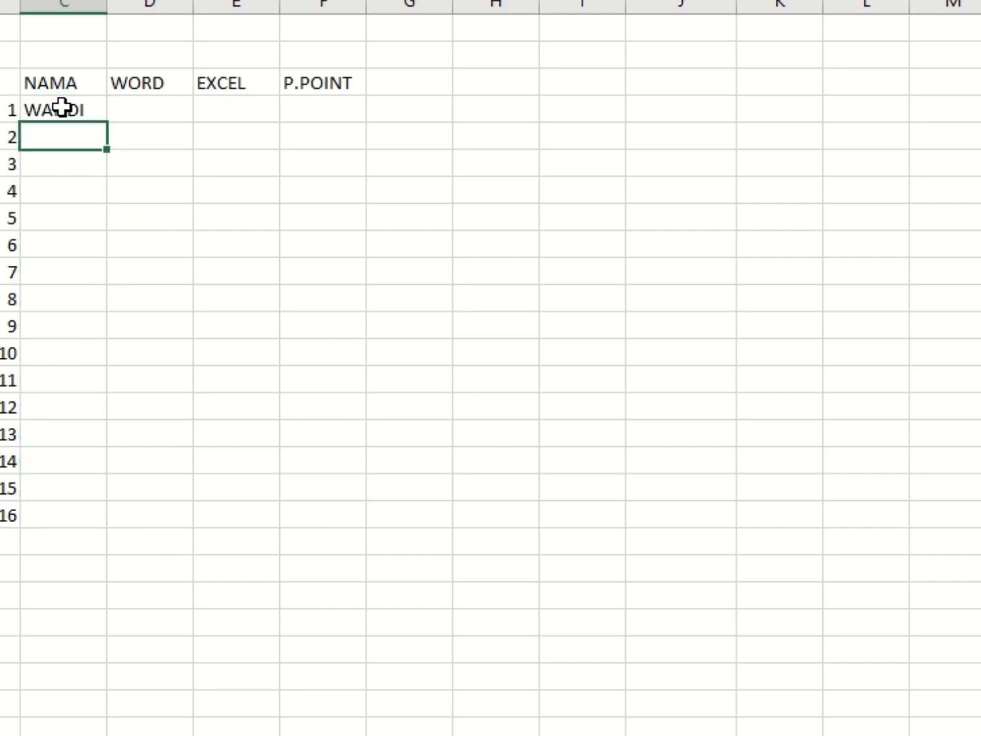
Step: Auto-fill the NAMA column from the first name using the custom list, clearing the surplus names below number 16
click(62, 107)
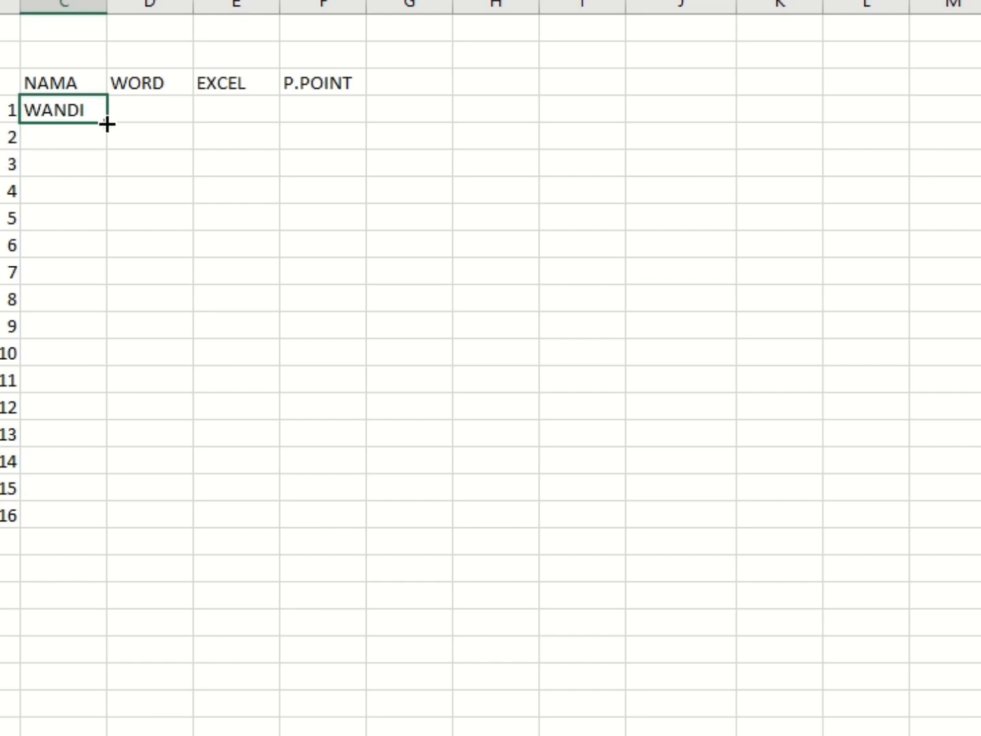
drag(107, 124, 96, 573)
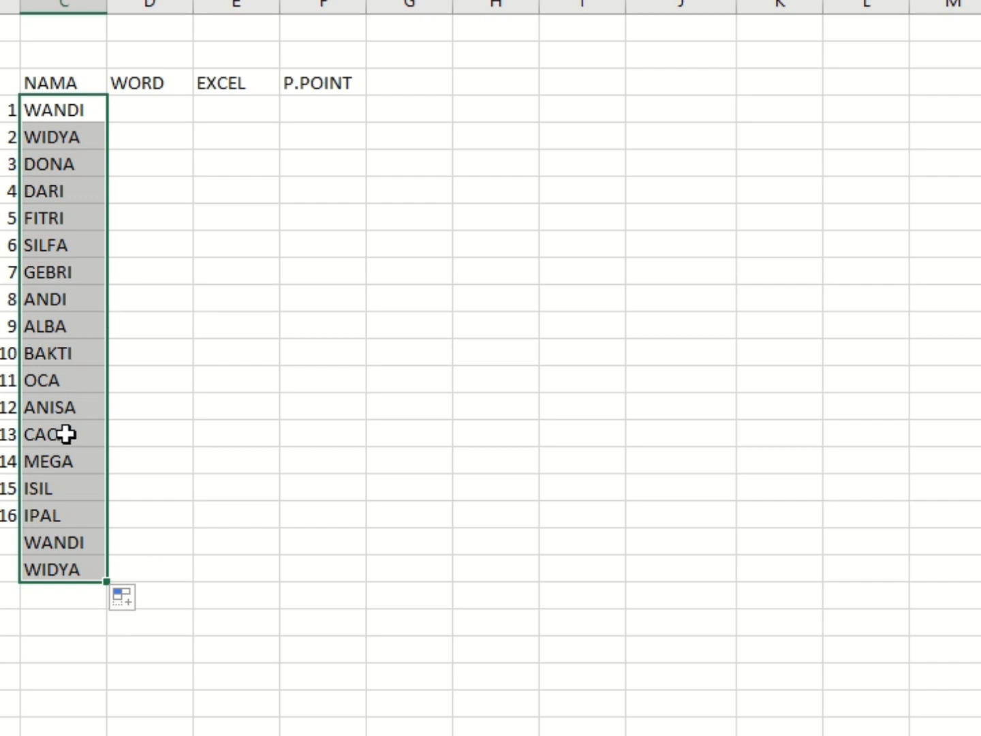
drag(64, 534, 66, 567)
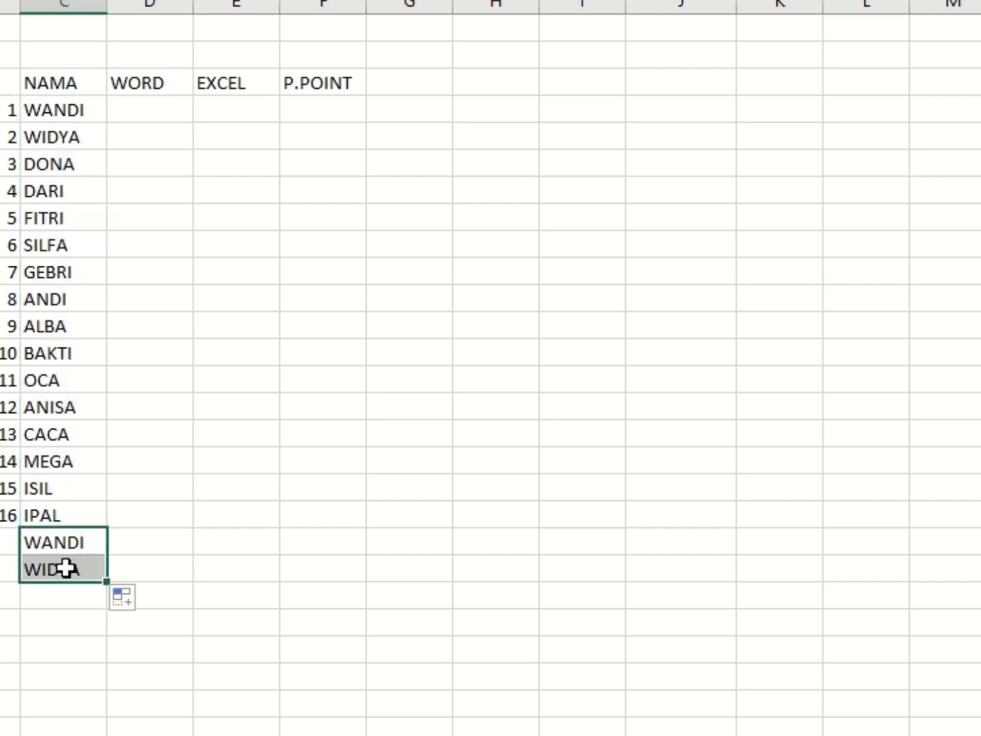
key(Delete)
Step: Enter the formula =RANDBETWEEN(80,100) in the WORD cell for number 1
click(150, 111)
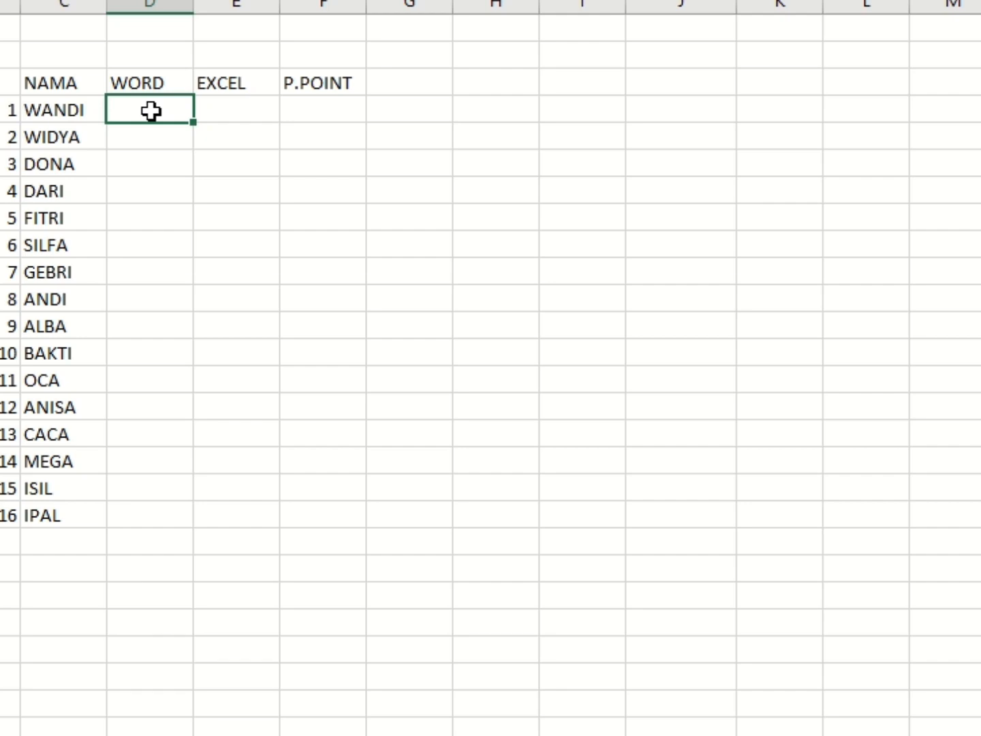
text(=RAND)
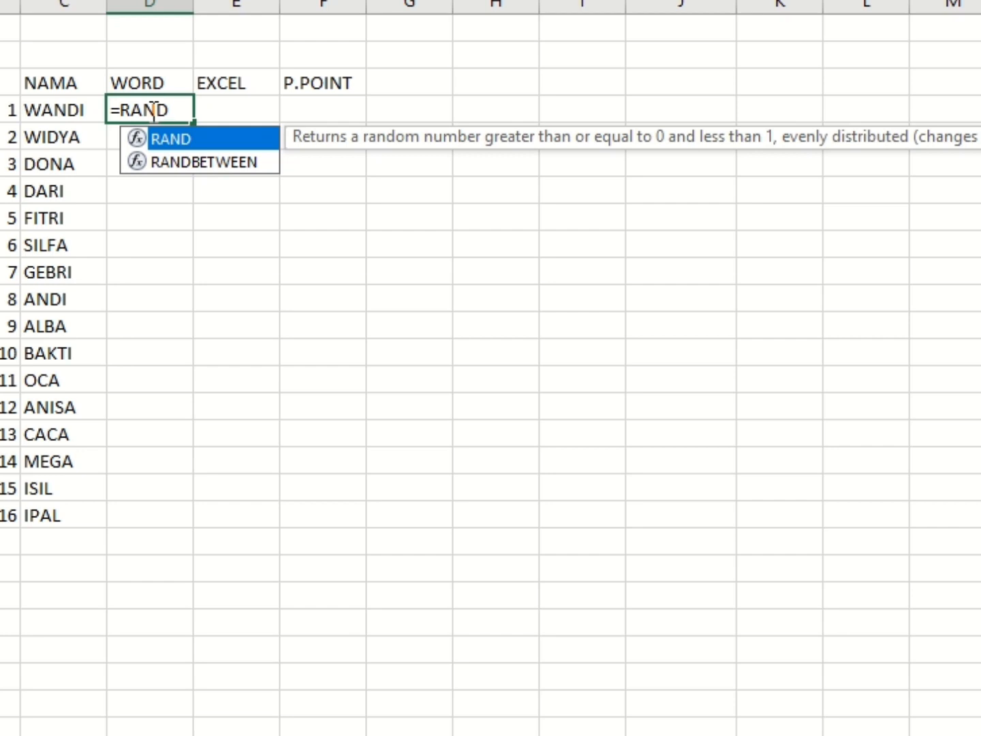
double_click(210, 161)
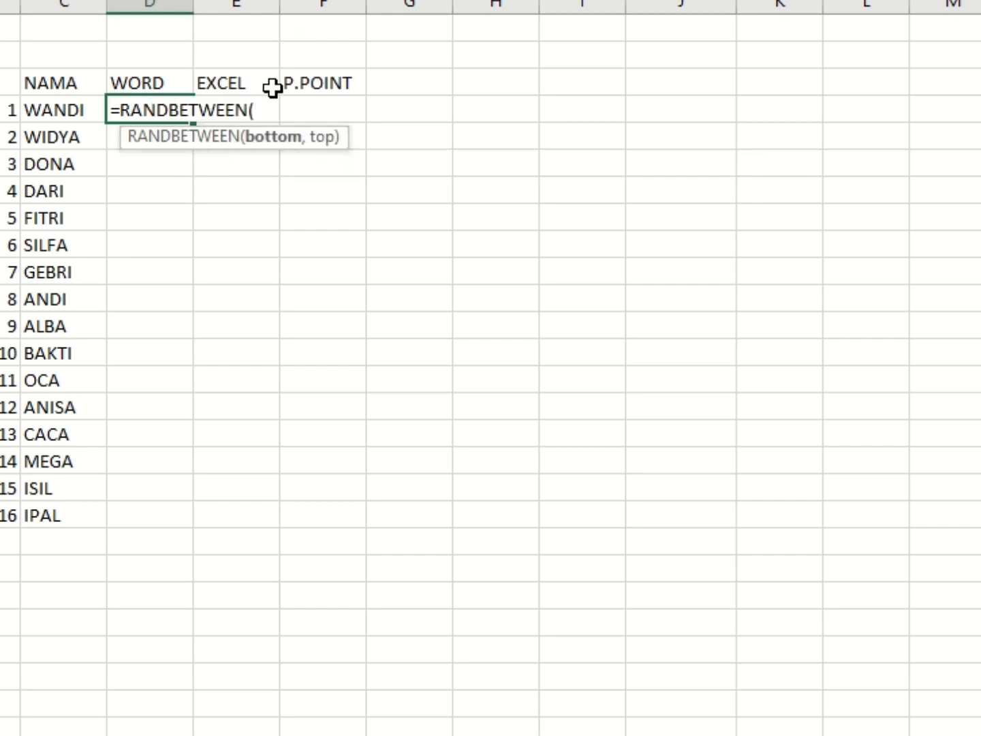
text(80)
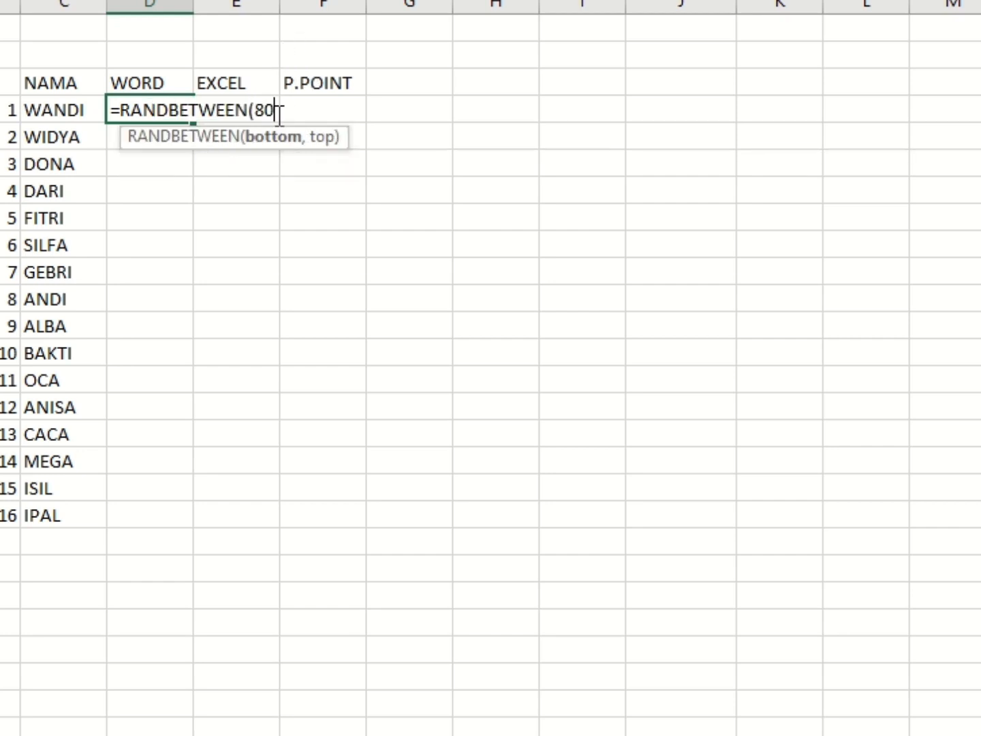
text(m)
key(BackSpace)
text(;)
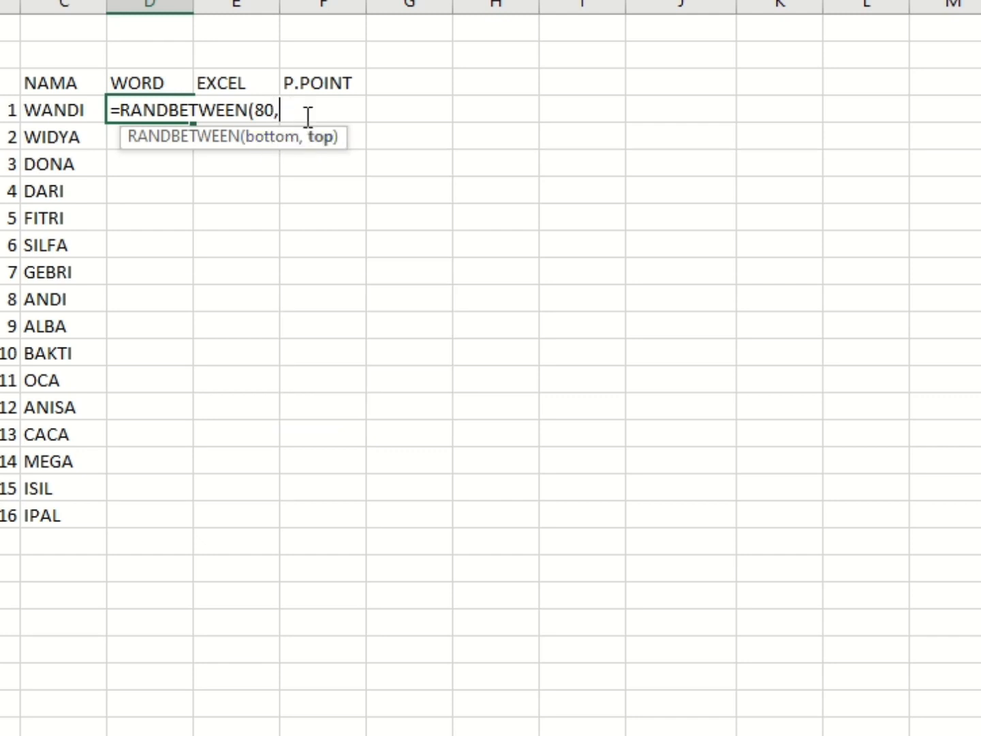
text(100)
key(Return)
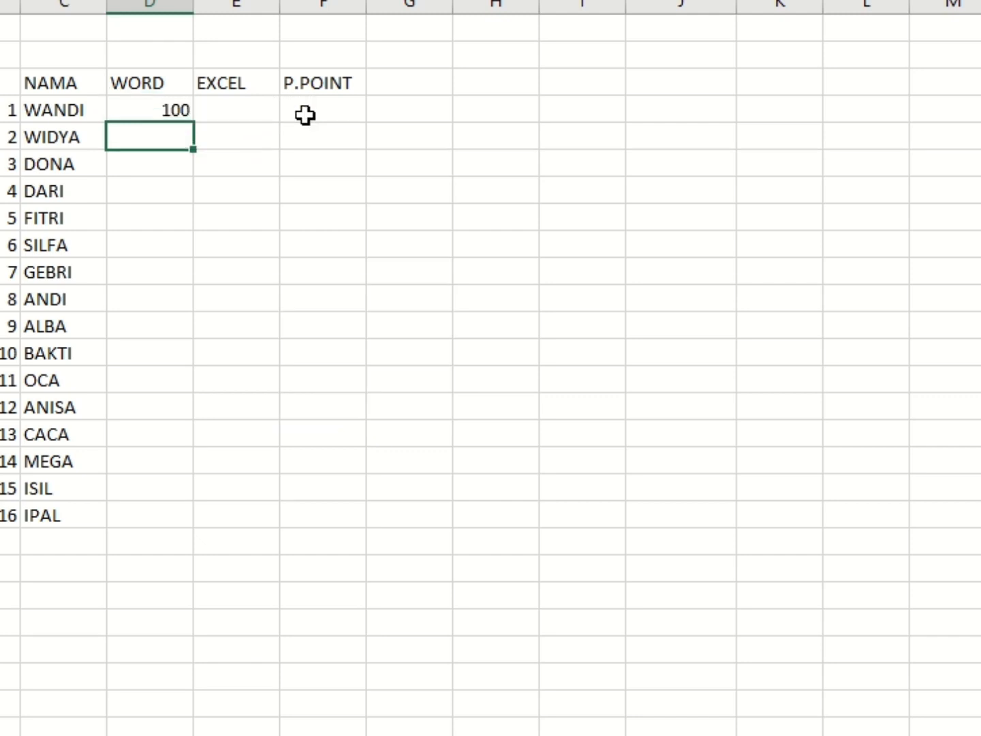
Step: Fill the random-score formula across to EXCEL and P.POINT and down to number 16
click(175, 109)
mouse_move(175, 108)
mouse_down()
mouse_move(287, 107)
mouse_move(186, 114)
mouse_up()
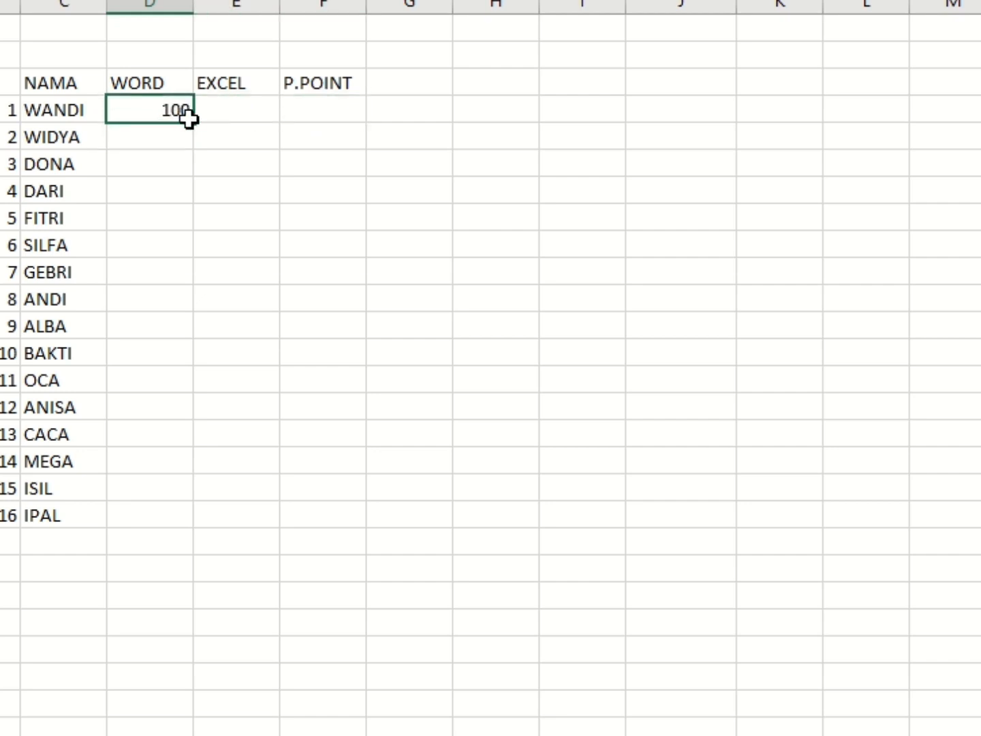
mouse_move(194, 120)
mouse_down()
mouse_move(172, 115)
mouse_move(351, 117)
mouse_up()
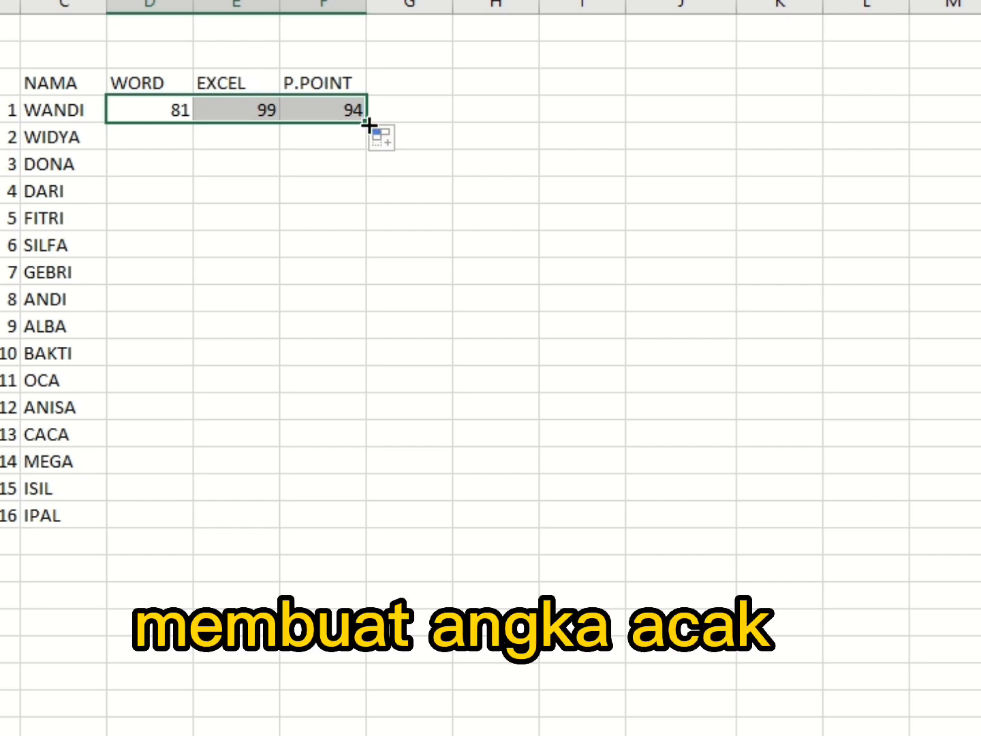
drag(366, 121, 351, 536)
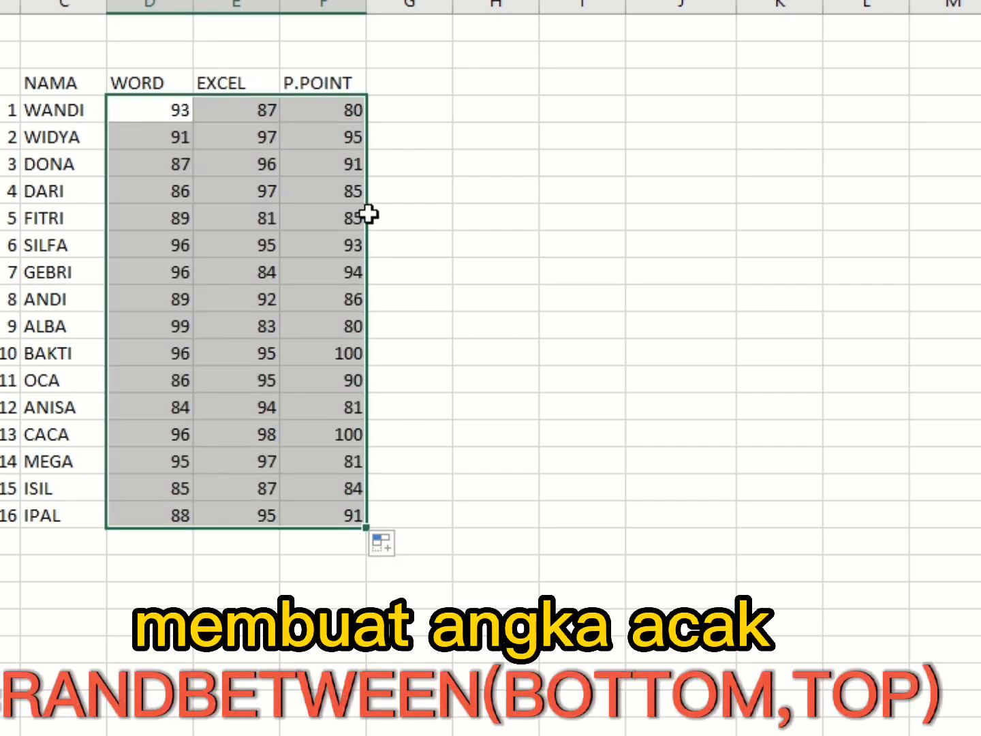
Step: View the EXCEL formula for number 3 and re-confirm it and the empty cell H5 to recalculate the random scores
double_click(267, 166)
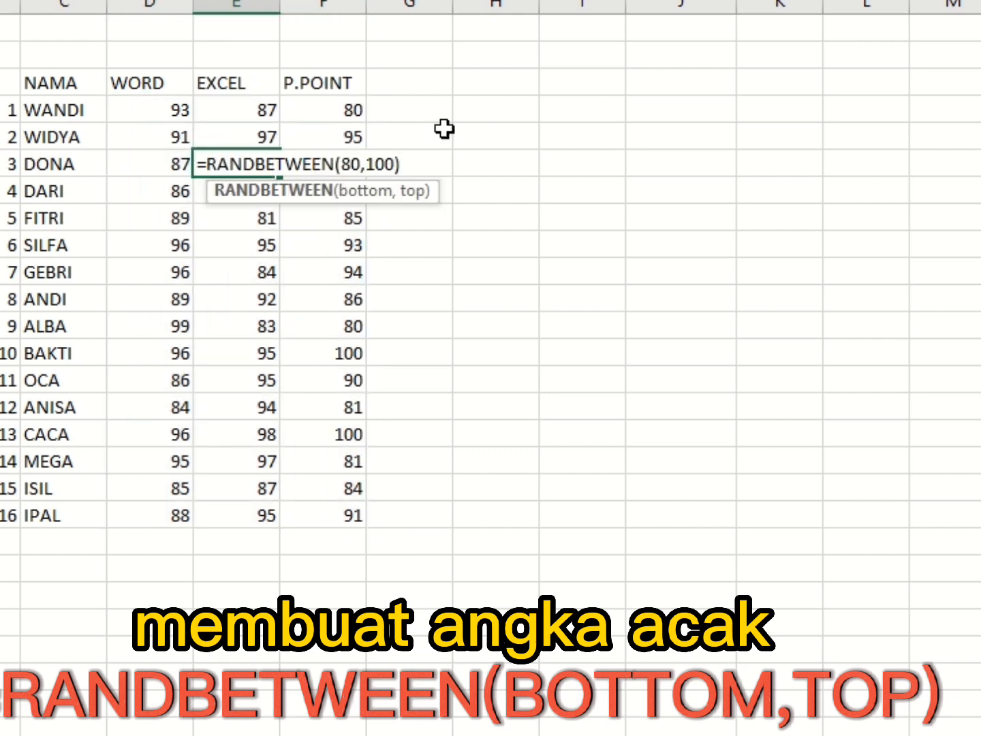
key(Return)
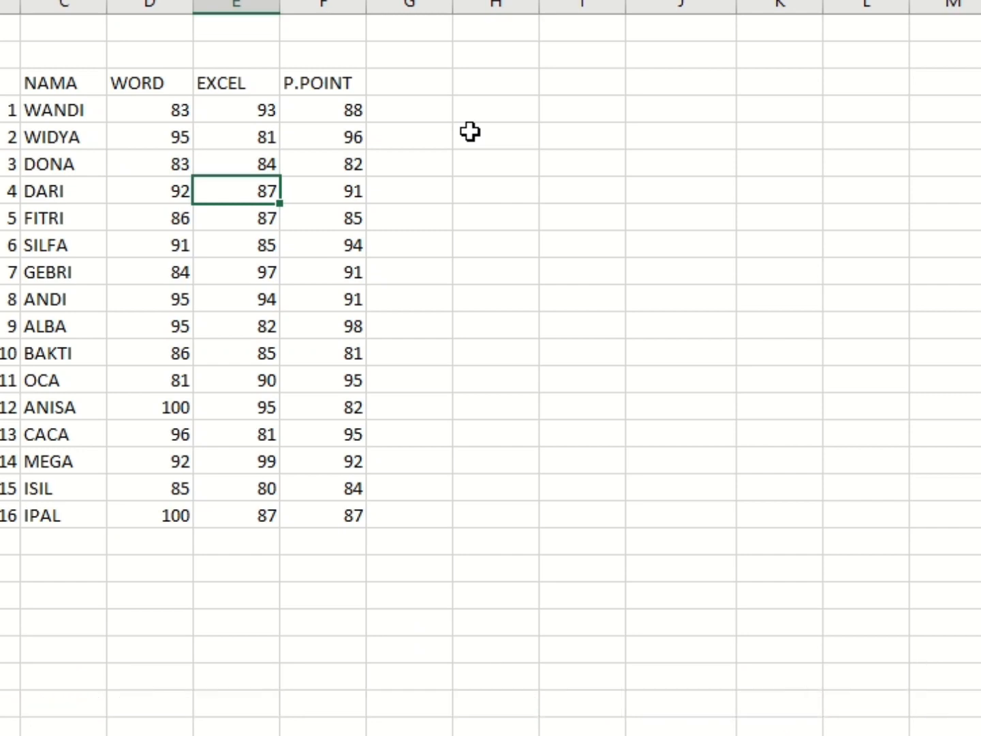
double_click(471, 132)
key(Return)
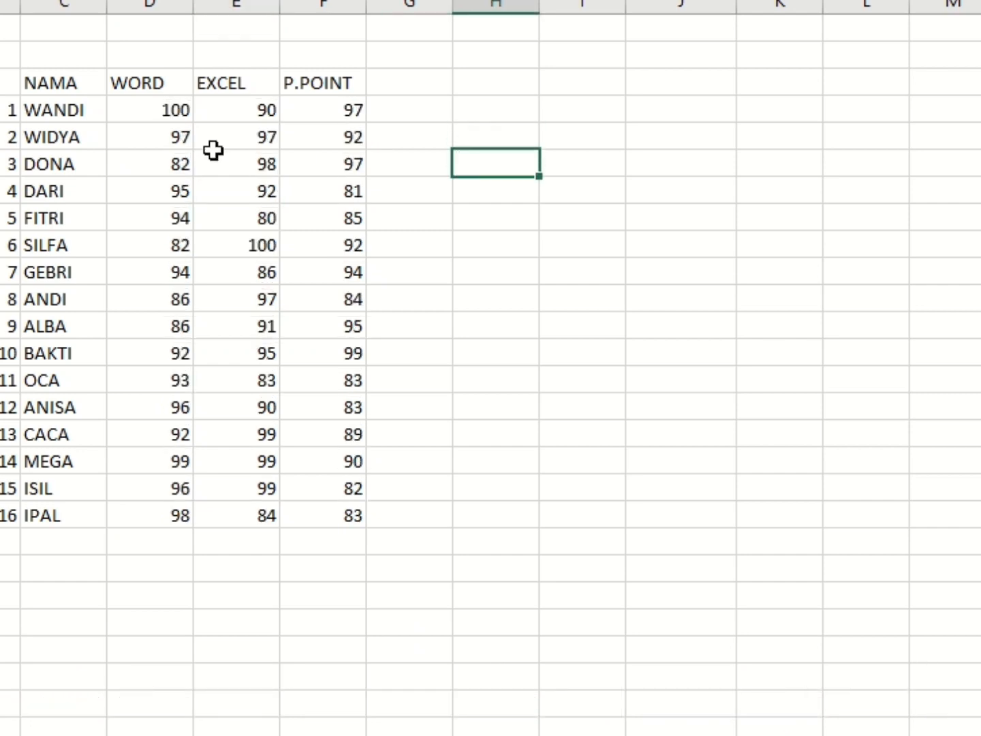
Step: View and re-confirm the EXCEL formula for number 6 and the WORD formula for number 4 to recalculate the random scores
drag(171, 115, 228, 242)
click(224, 240)
double_click(225, 241)
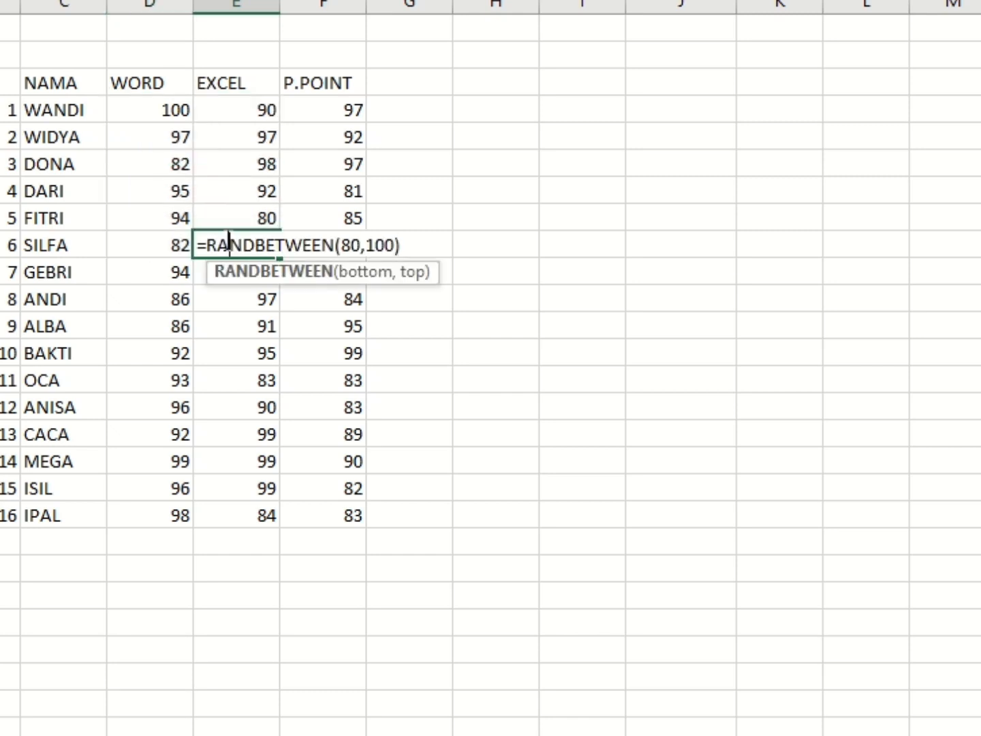
key(Return)
click(156, 190)
double_click(156, 191)
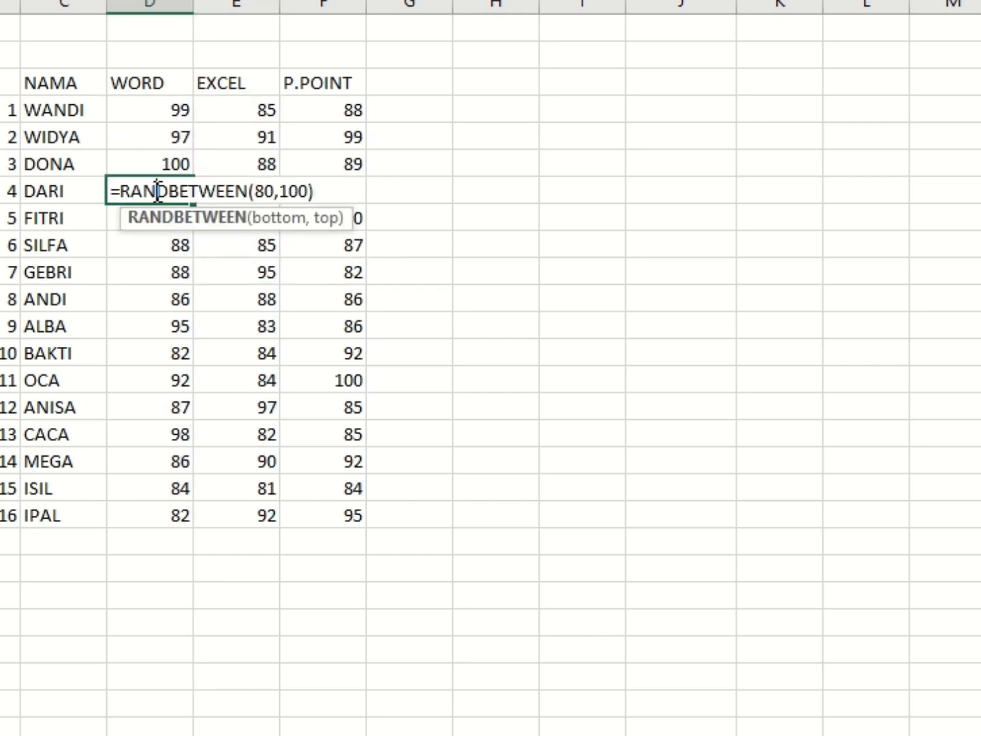
key(Return)
Step: Copy all WORD, EXCEL and P.POINT scores and paste them in place as values only
drag(153, 107, 352, 515)
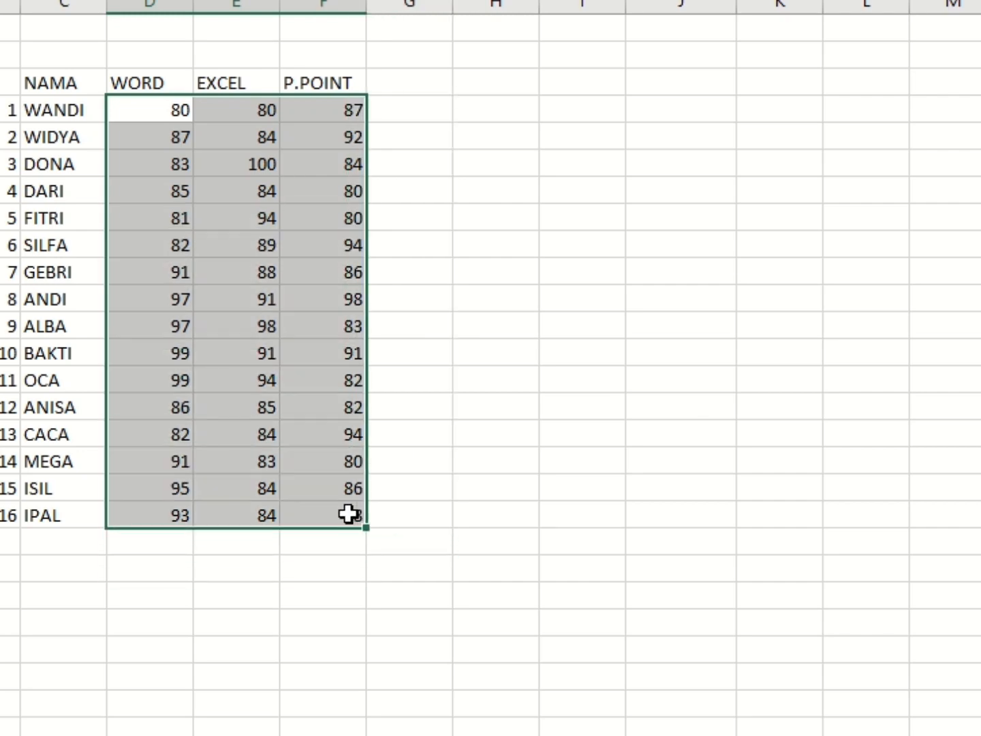
right_click(349, 512)
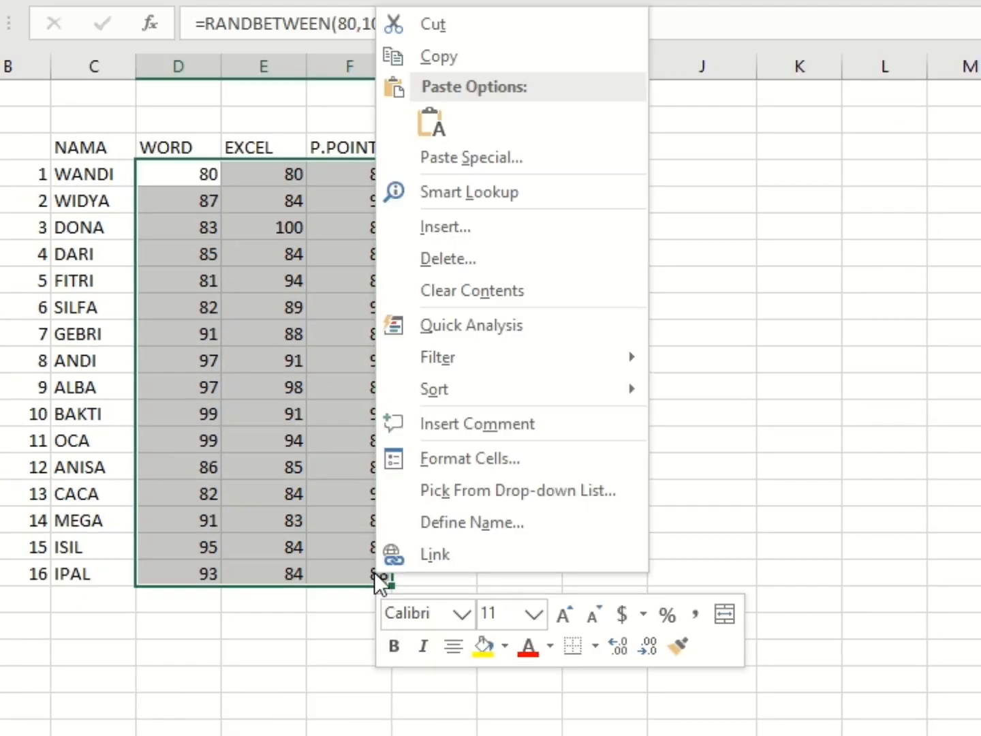
click(446, 60)
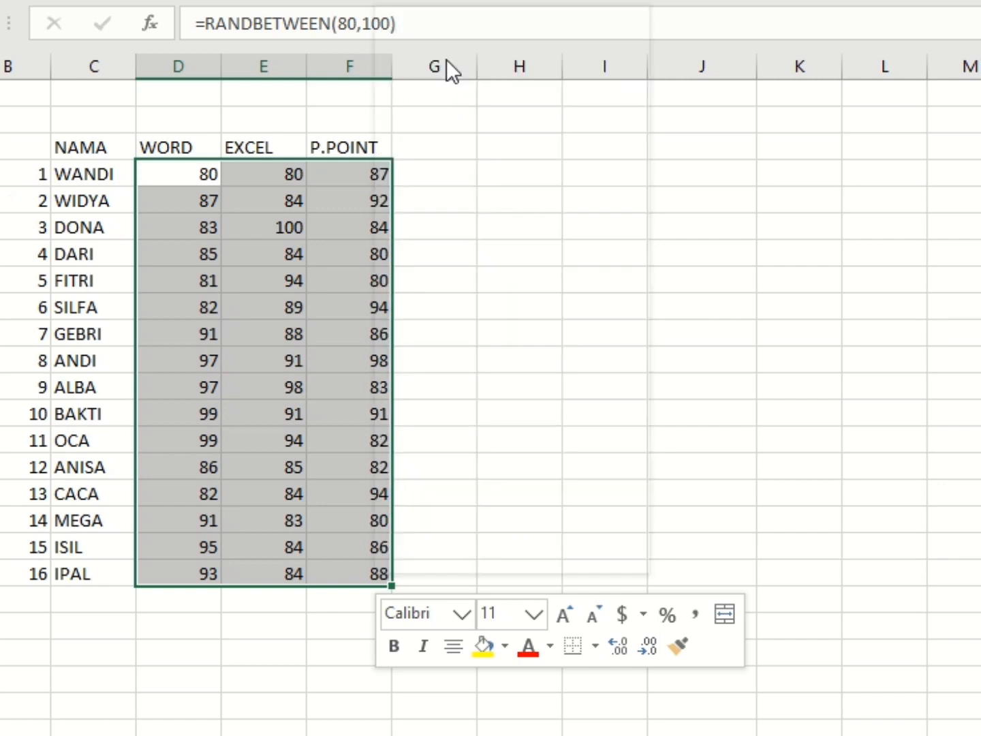
right_click(195, 176)
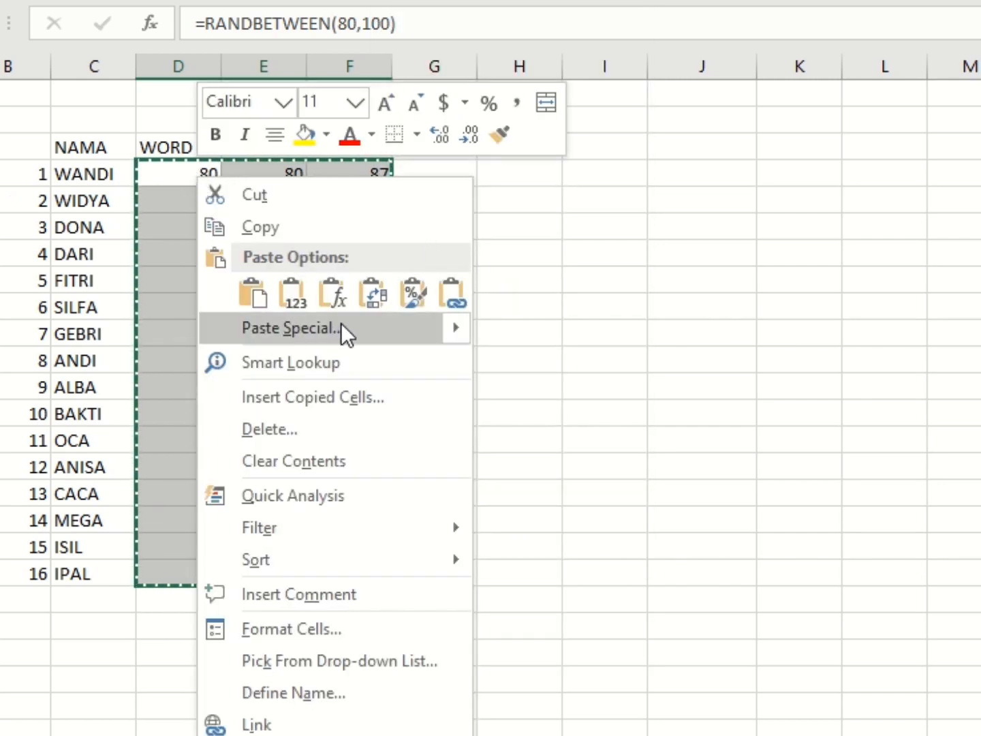
mouse_move(453, 329)
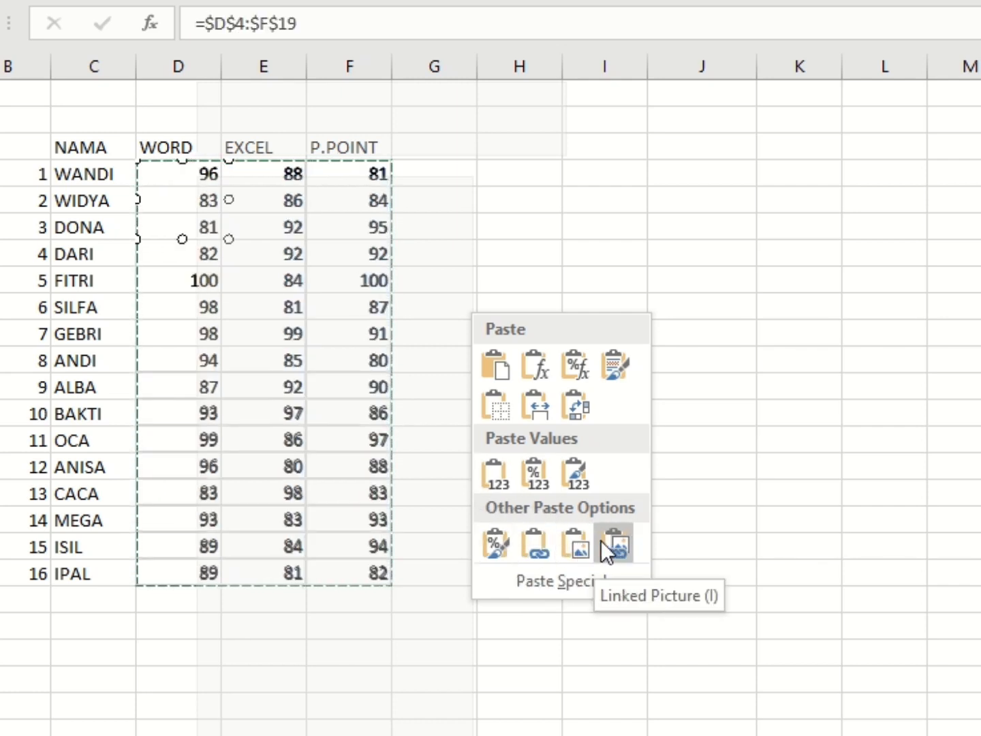
click(540, 544)
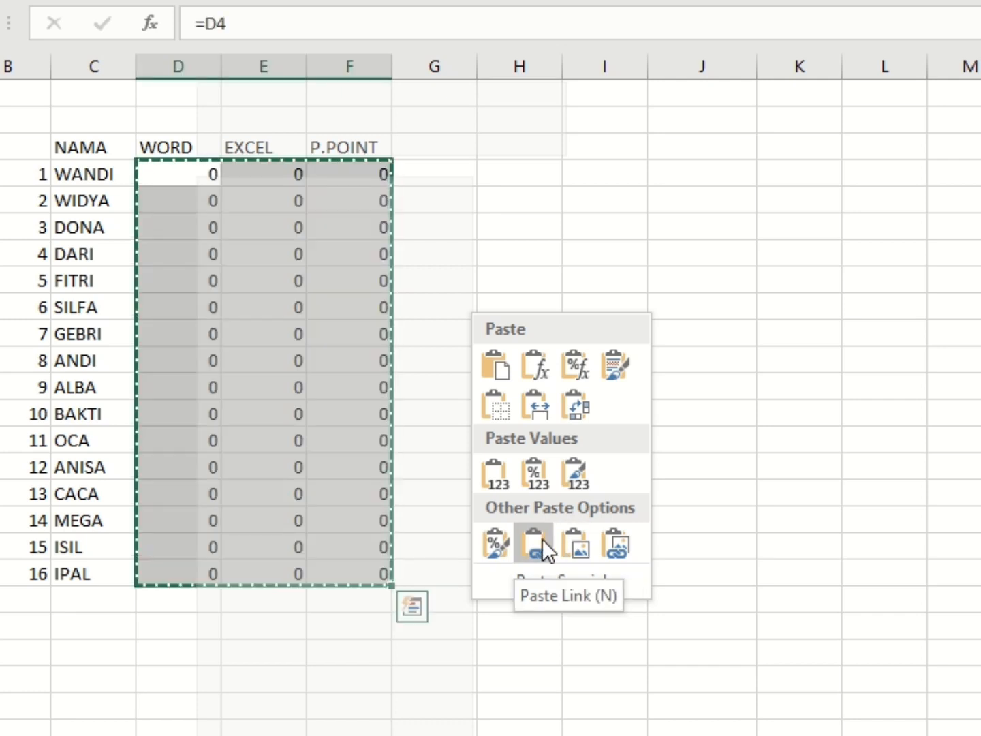
click(501, 476)
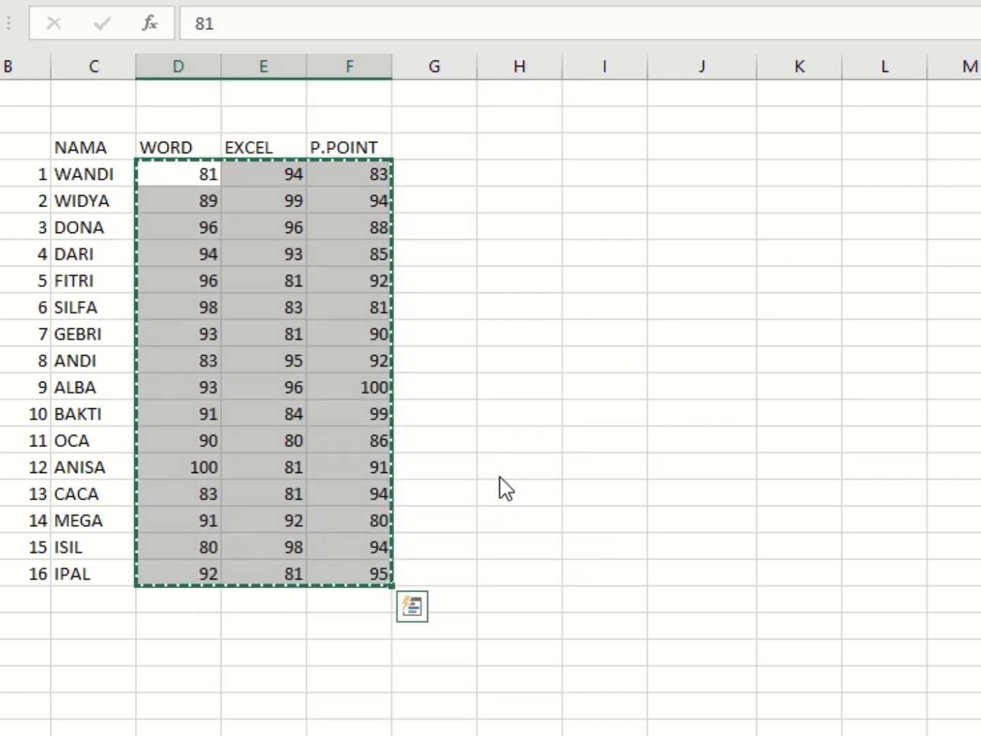
Step: Check several WORD, EXCEL and P.POINT cells for fixed values and confirm an empty cell in column H to test recalculation
click(202, 197)
click(199, 169)
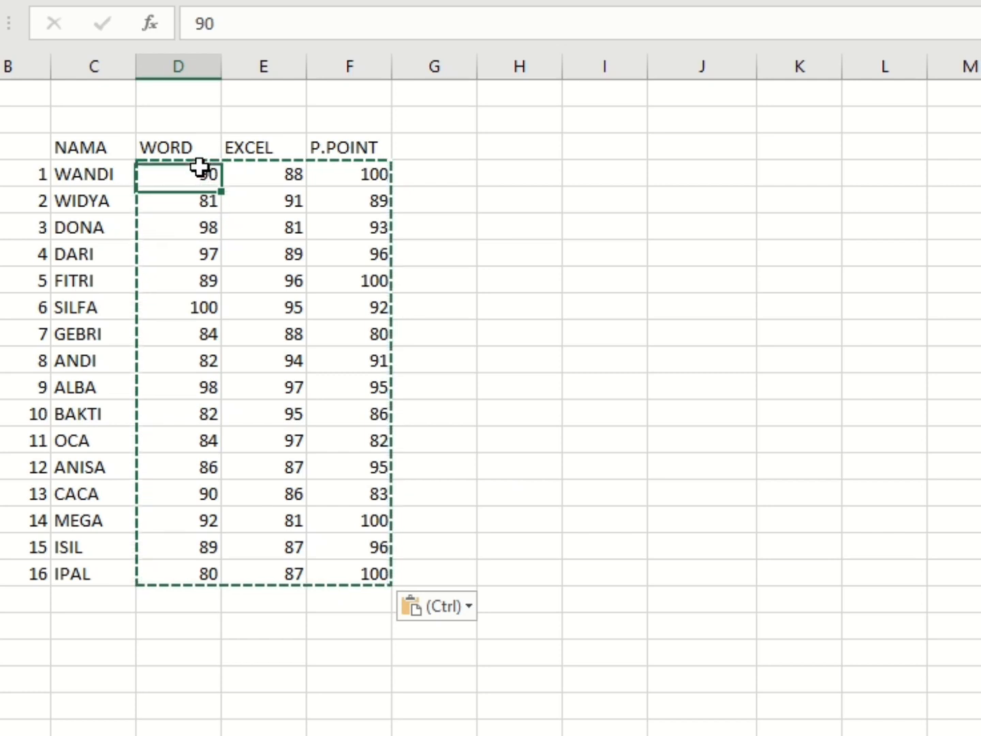
click(272, 167)
click(363, 167)
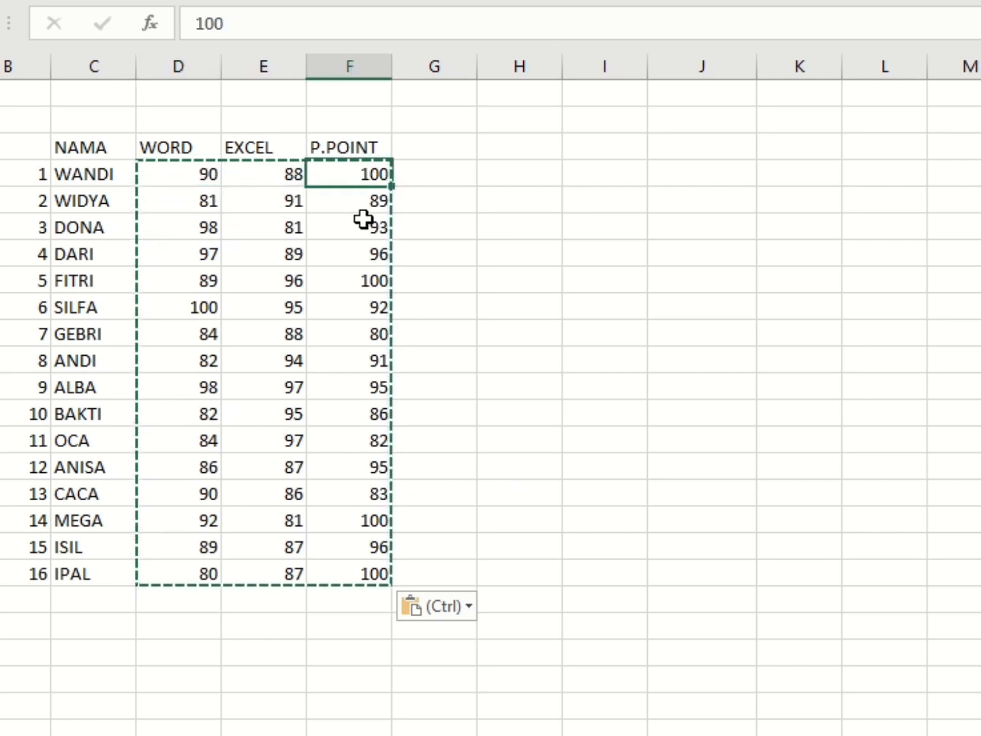
click(363, 219)
click(267, 300)
click(199, 357)
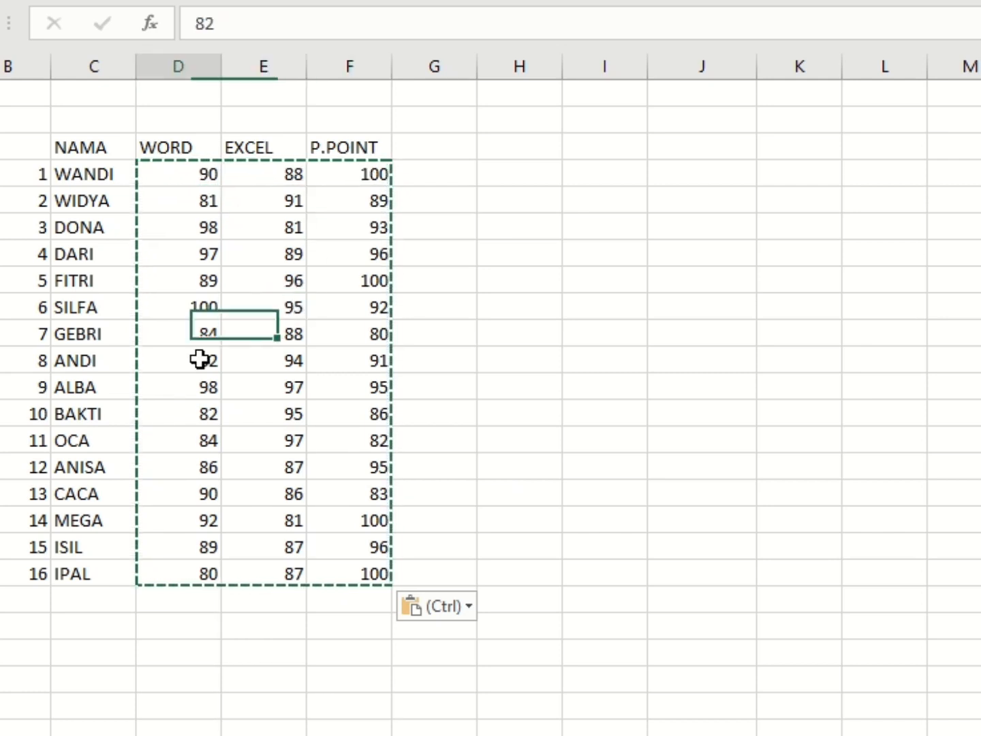
double_click(558, 252)
key(Return)
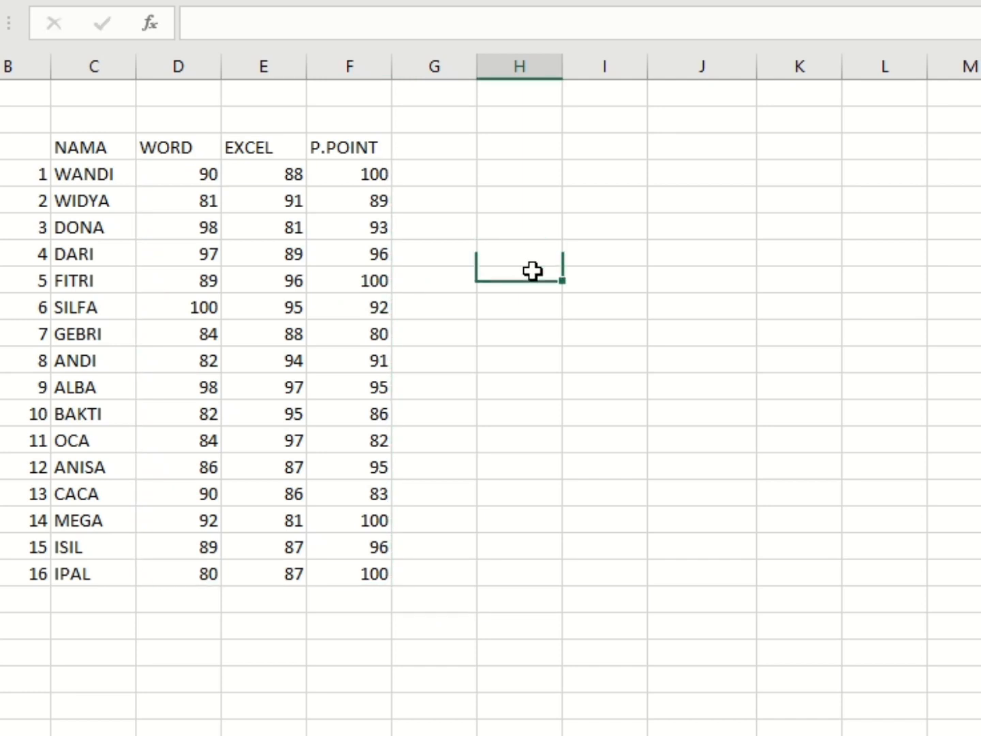
click(457, 285)
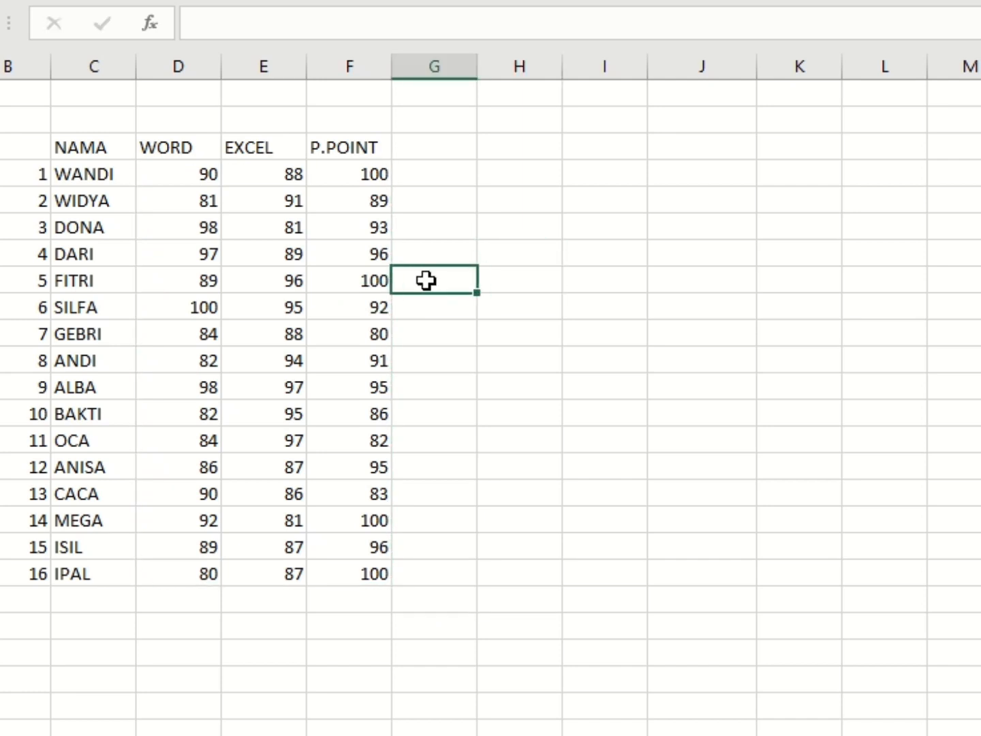
Step: Apply All Borders to the whole score range from the NO header to the last P.POINT score
drag(48, 71, 18, 72)
drag(3, 151, 359, 572)
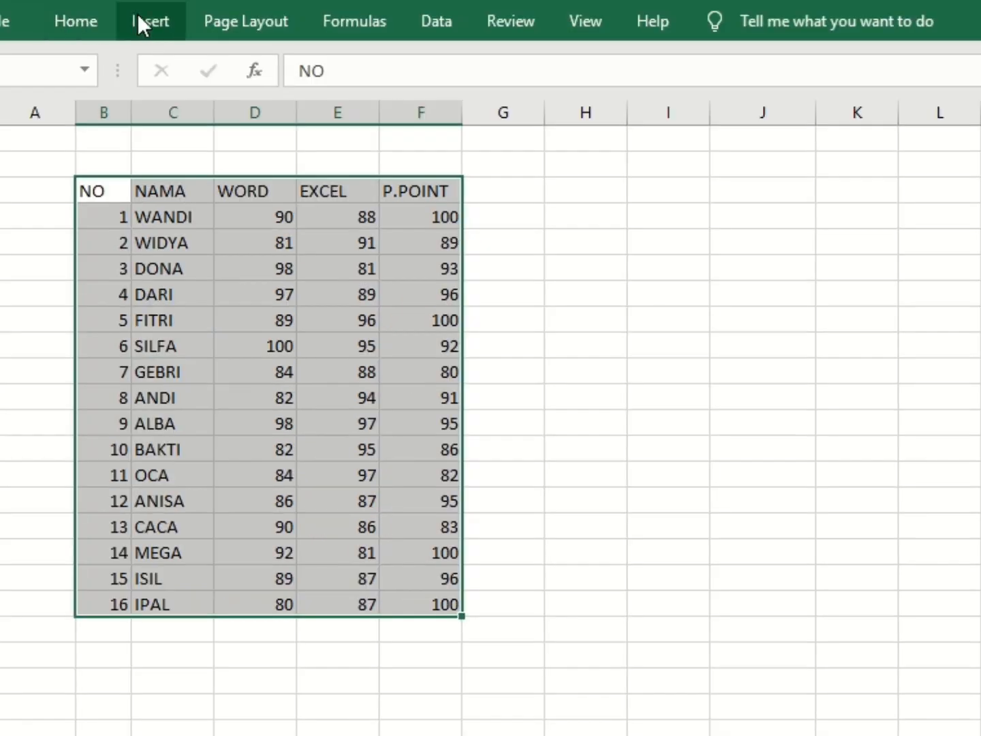
click(141, 21)
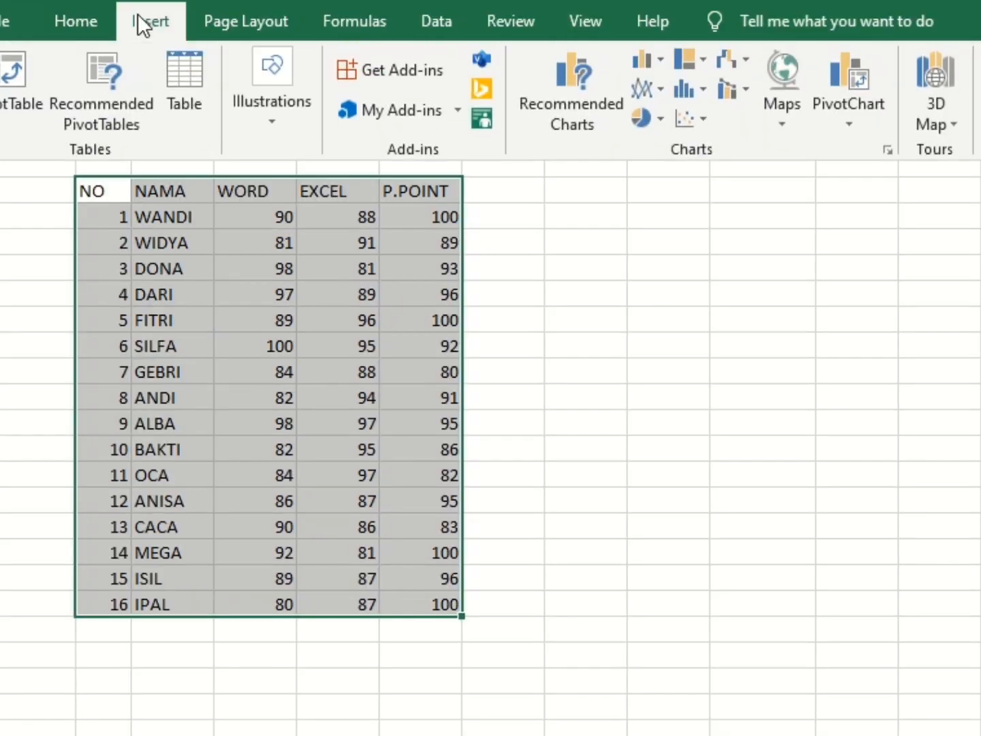
click(88, 26)
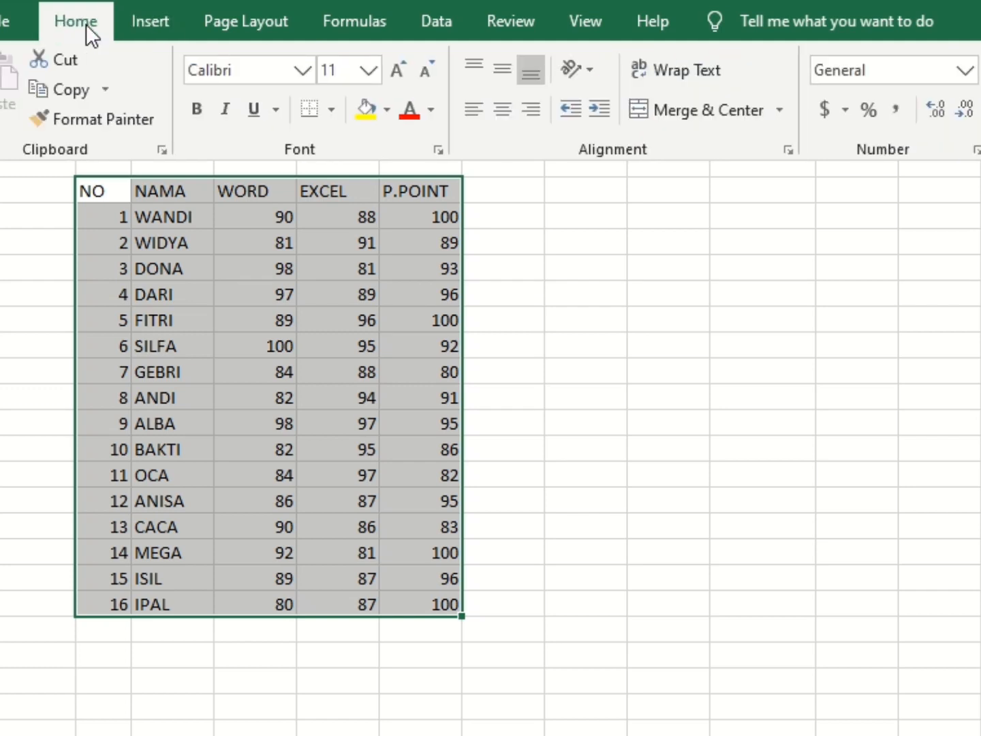
click(332, 110)
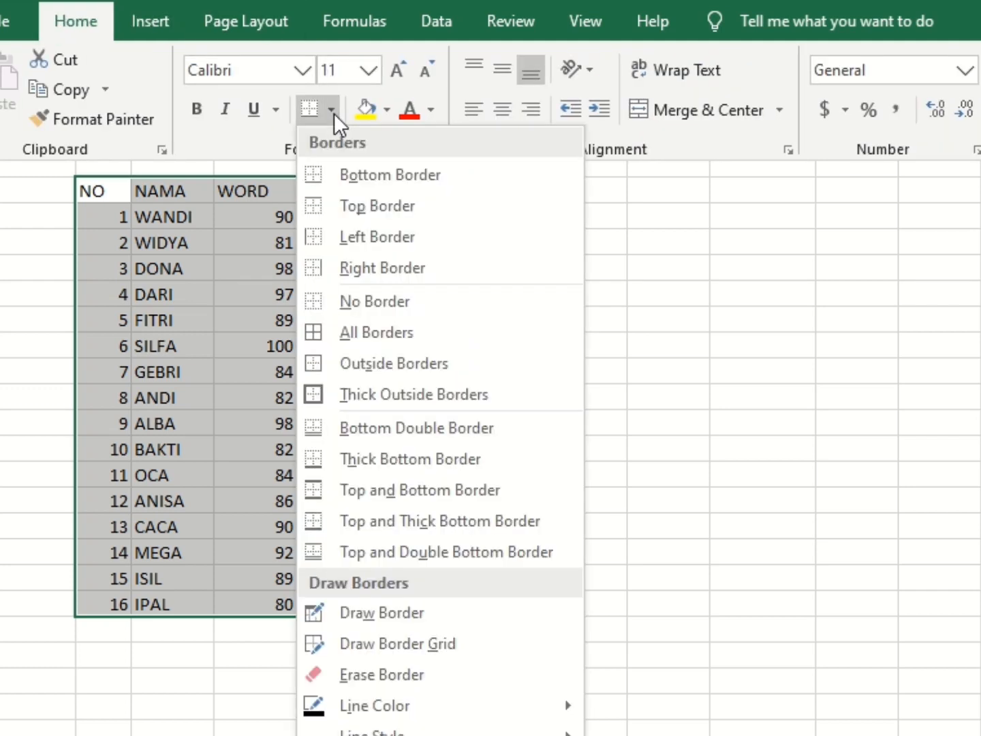
click(360, 334)
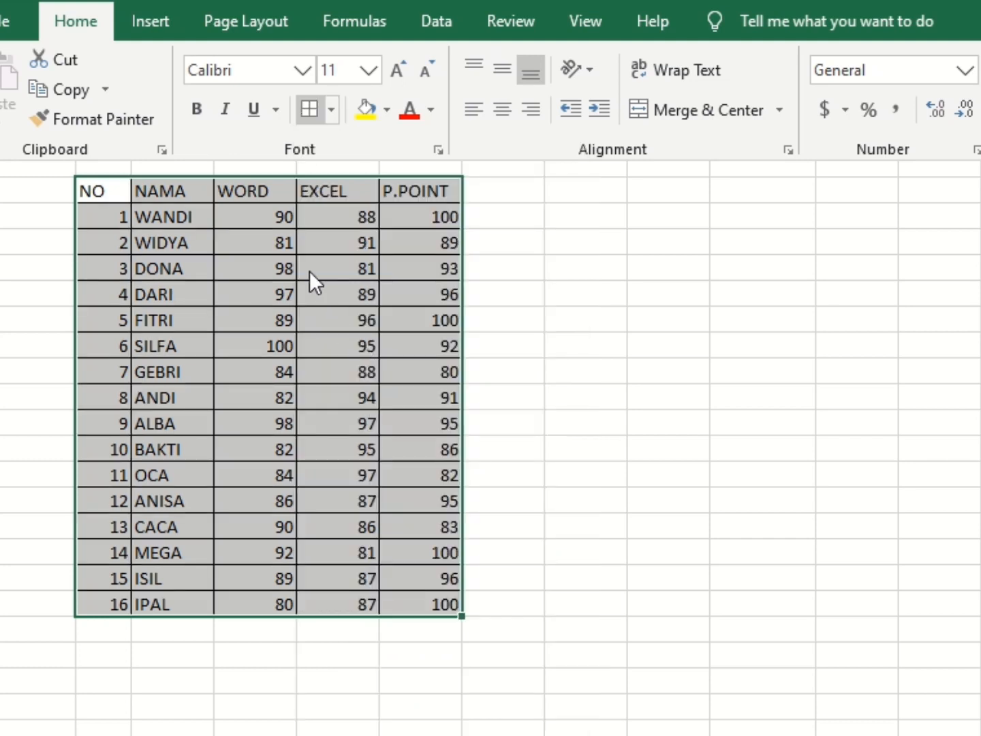
click(500, 295)
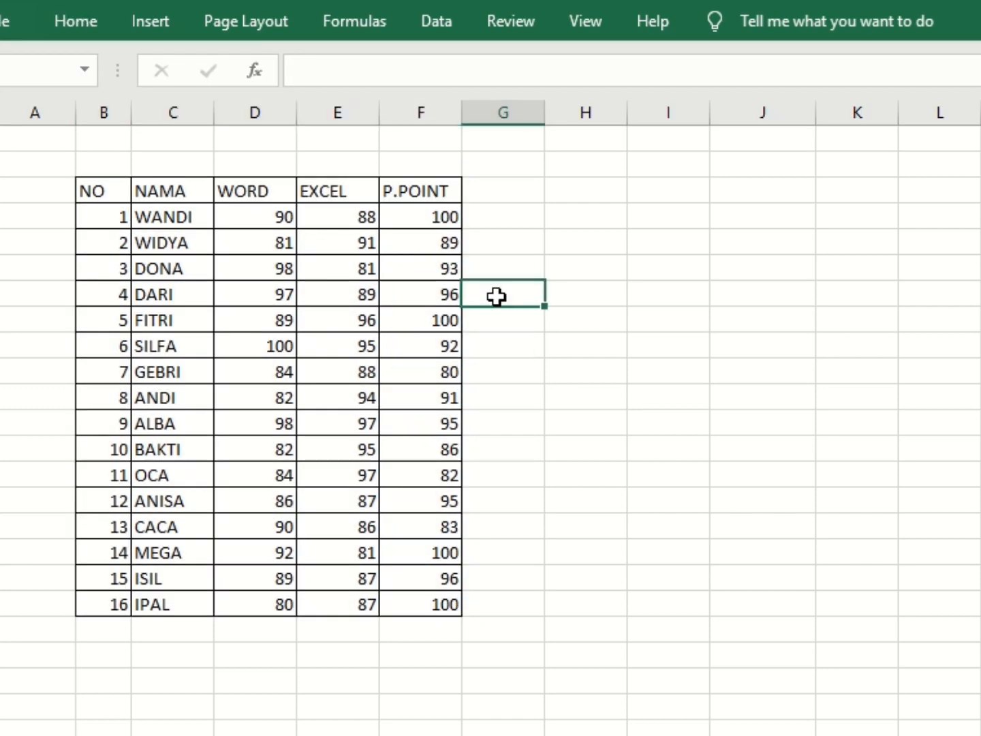
Step: Undo the borders applied to the score range
drag(102, 191, 436, 595)
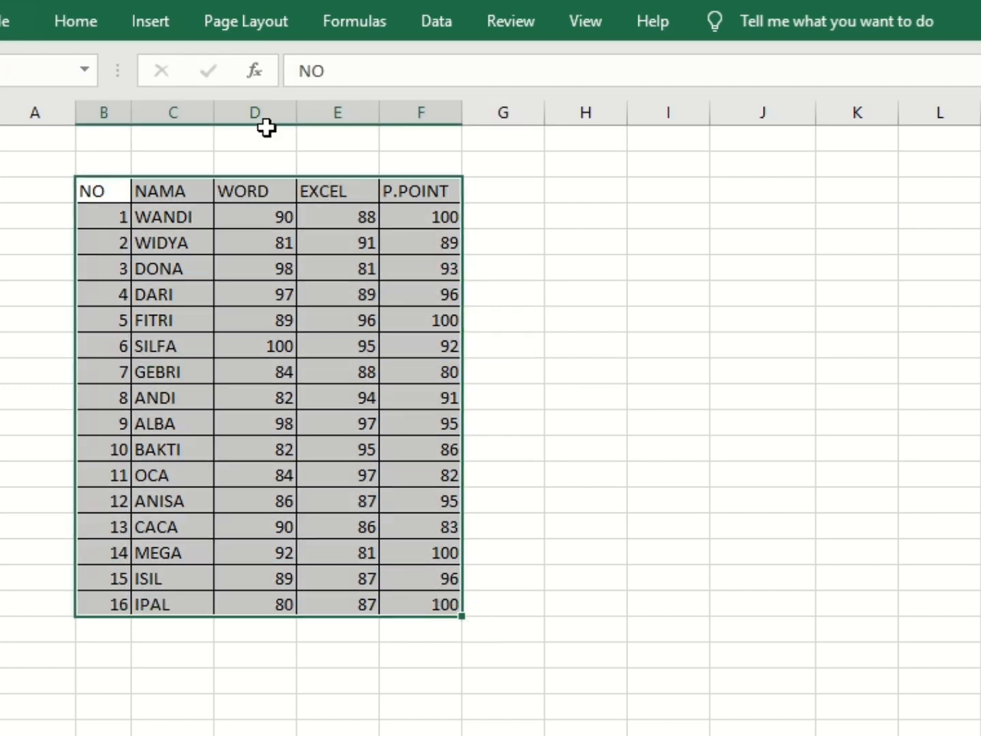
key(ctrl+q)
click(616, 272)
key(ctrl+z)
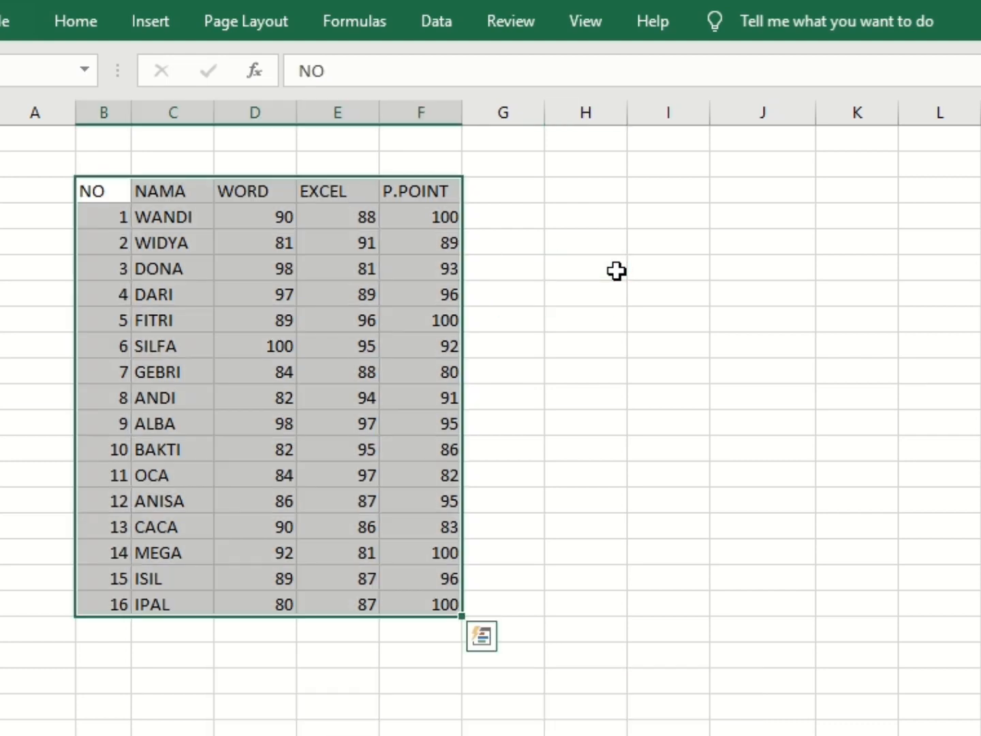
Step: Convert the range B3:F19 into a table with headers, and undo the conversion
click(140, 22)
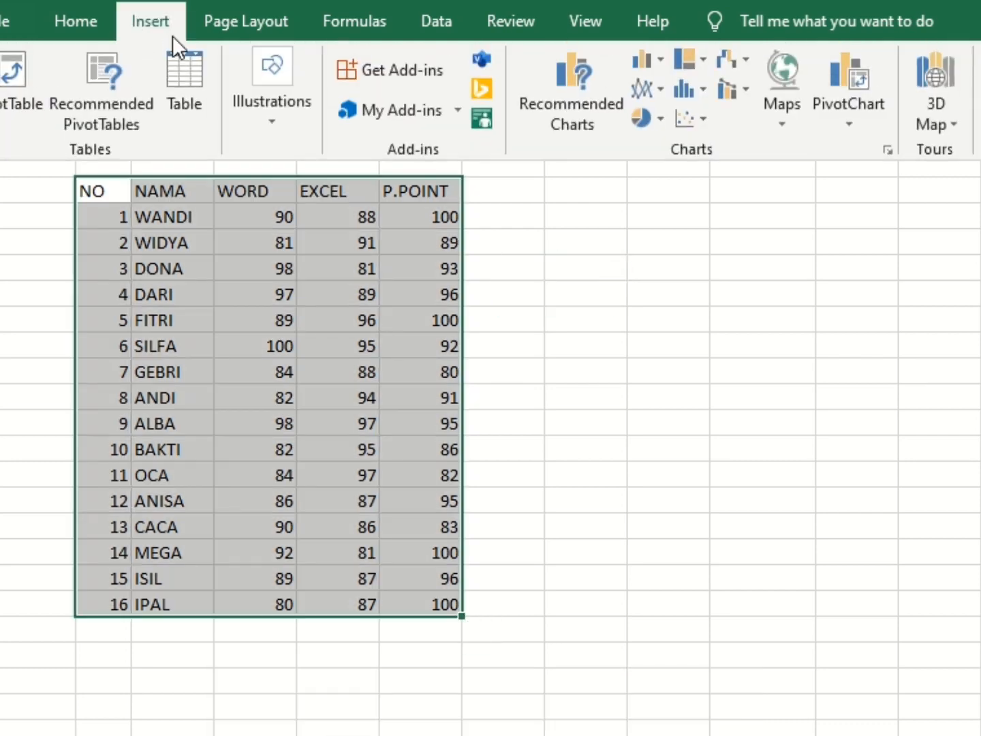
click(186, 74)
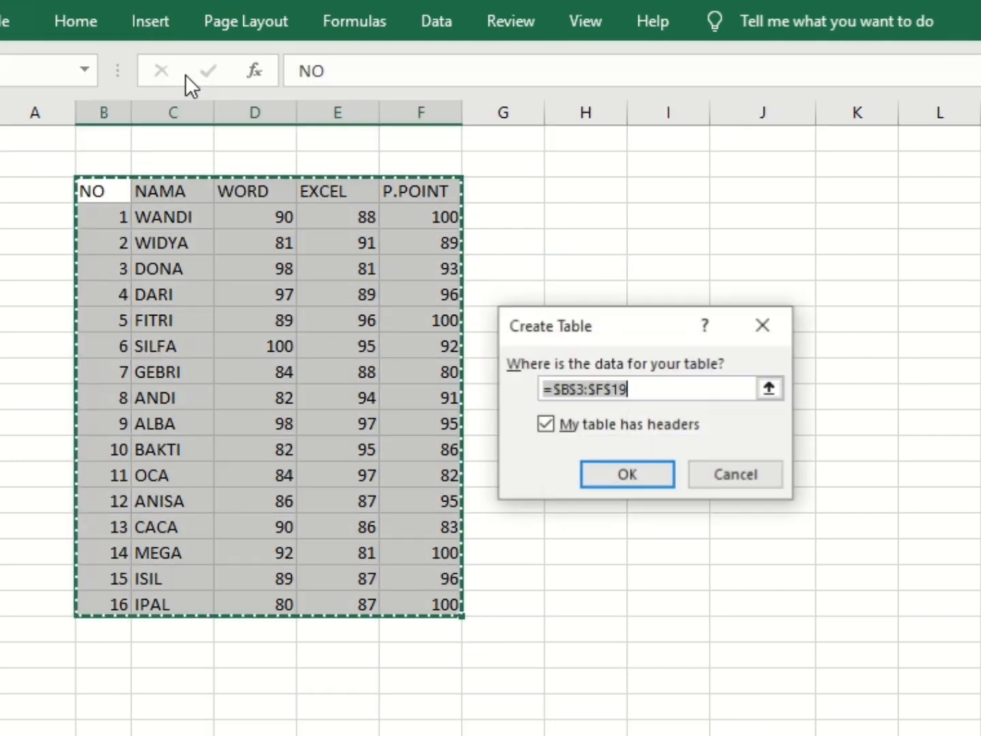
click(647, 464)
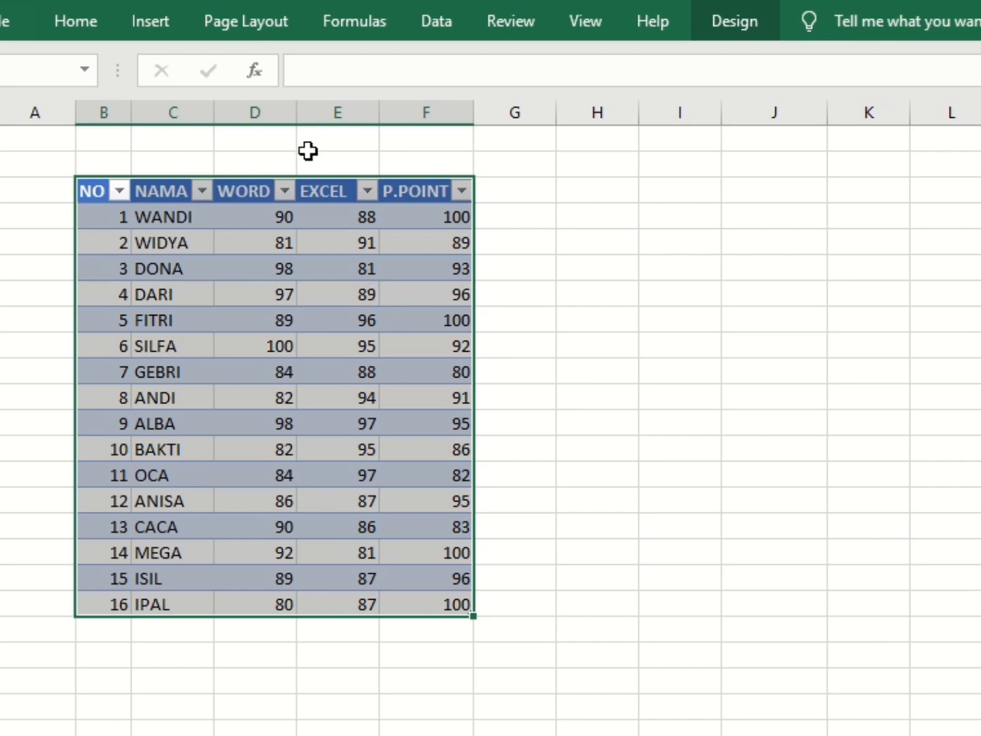
click(551, 218)
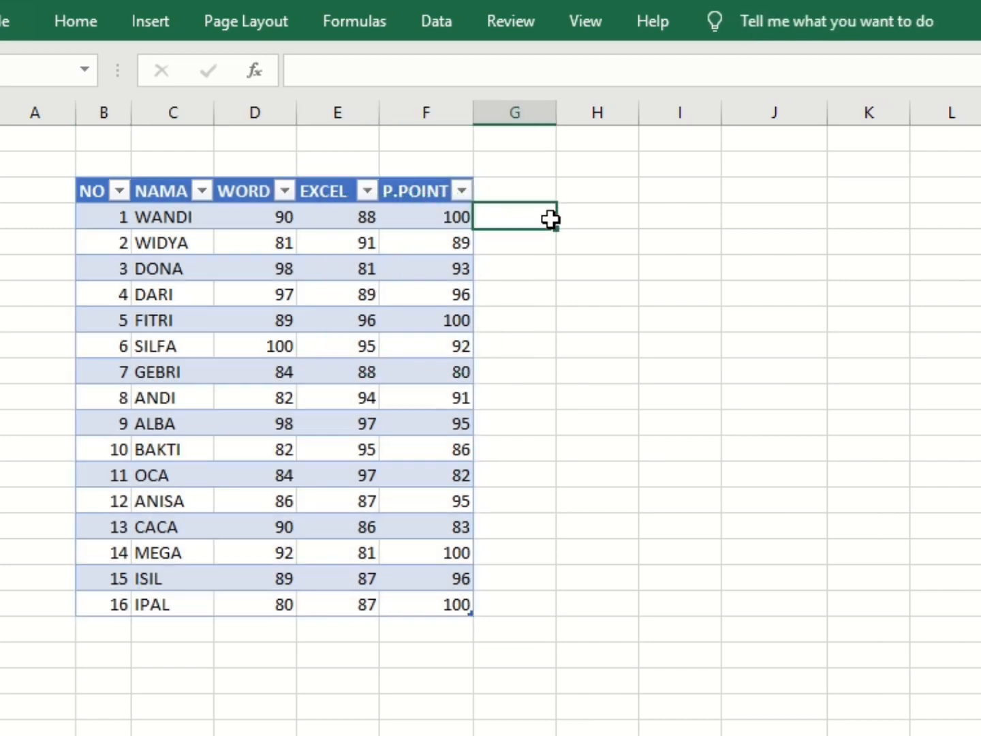
key(ctrl+z)
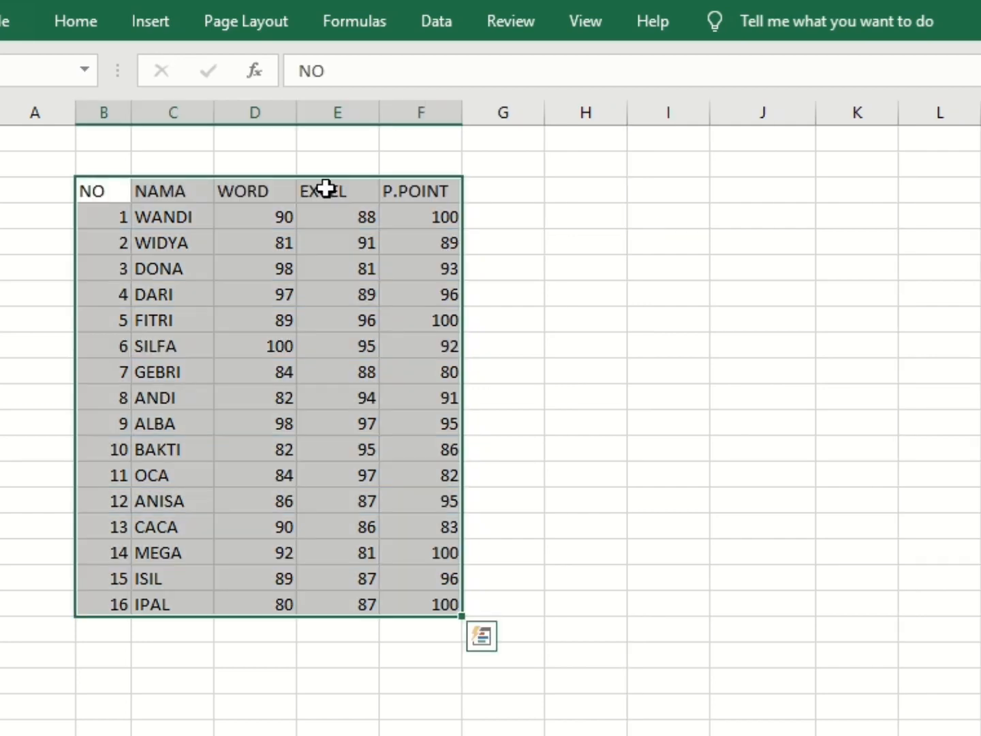
Step: Create a table with headers from the range B3:F19
drag(95, 187, 440, 597)
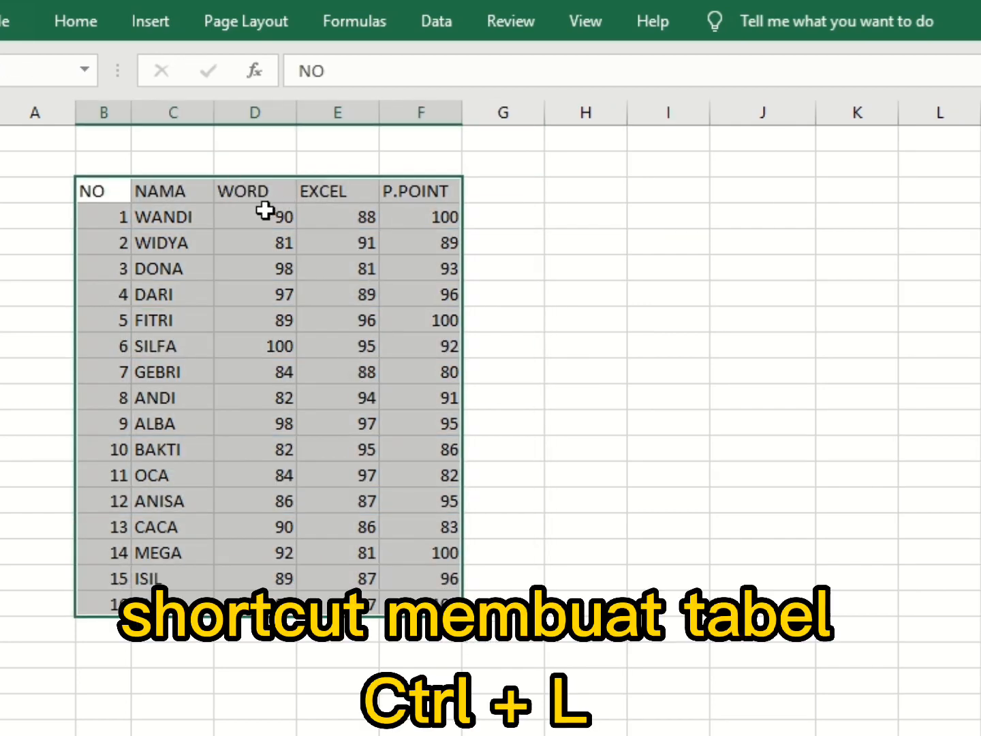
key(ctrl+l)
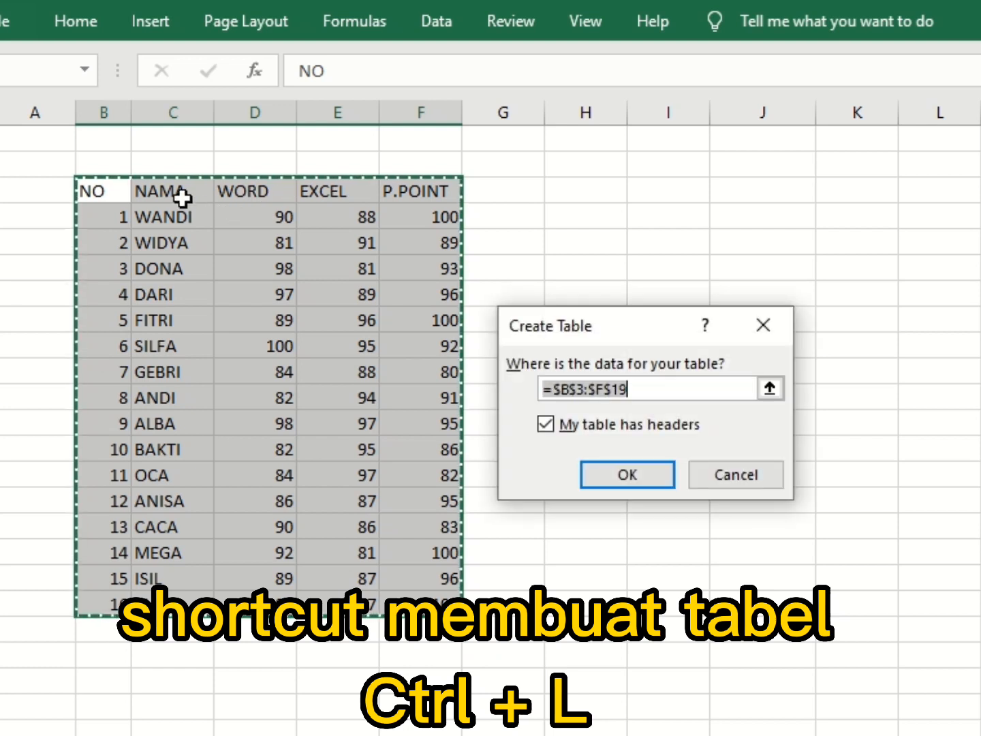
click(617, 466)
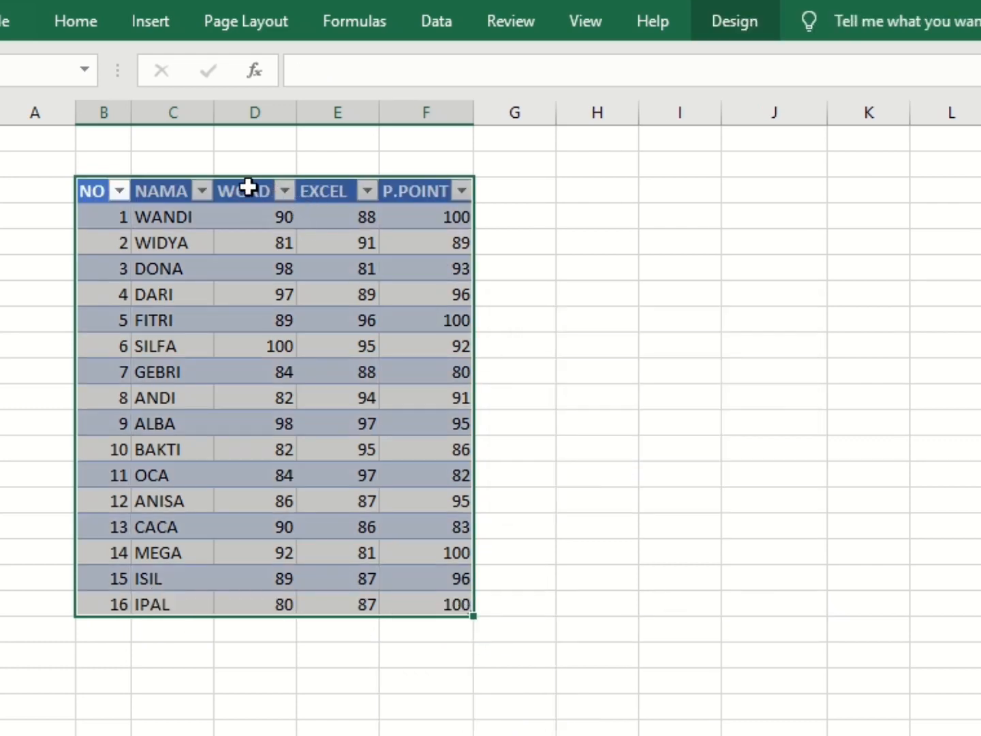
Step: Switch the table's Banded Rows off and back on, and enable the Last Column formatting
click(734, 6)
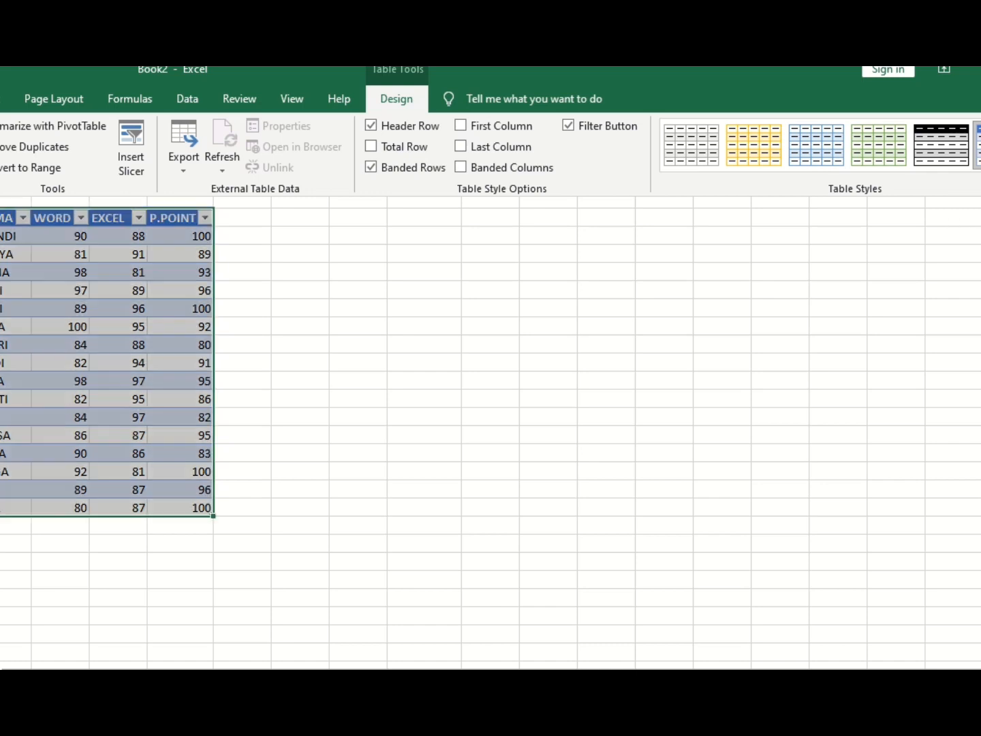
click(754, 144)
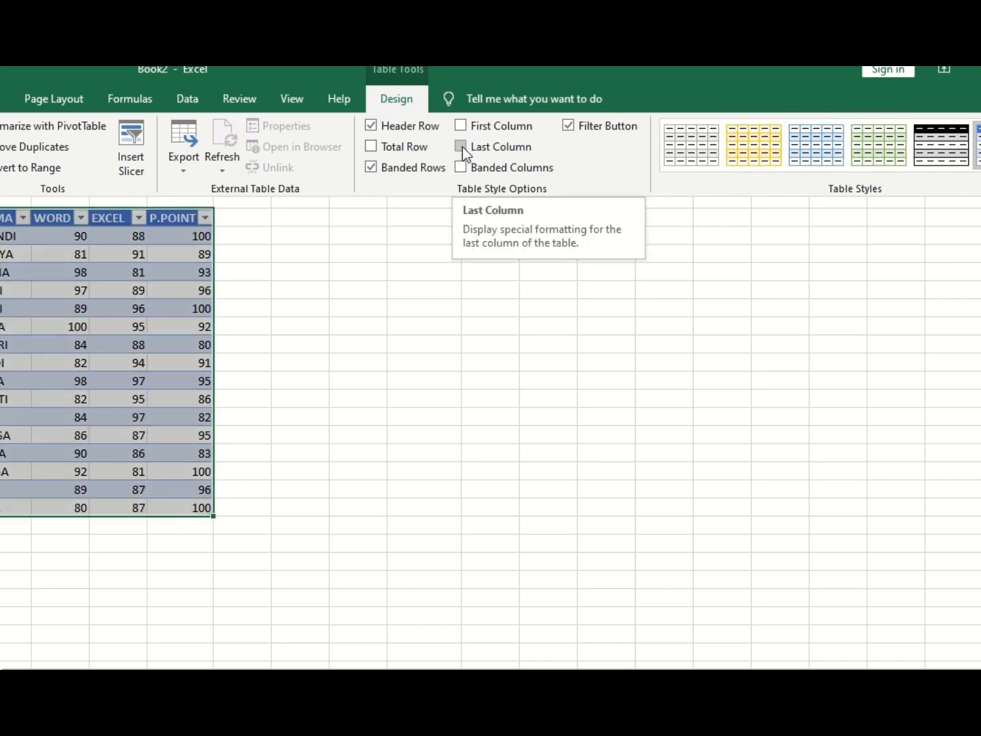
click(369, 167)
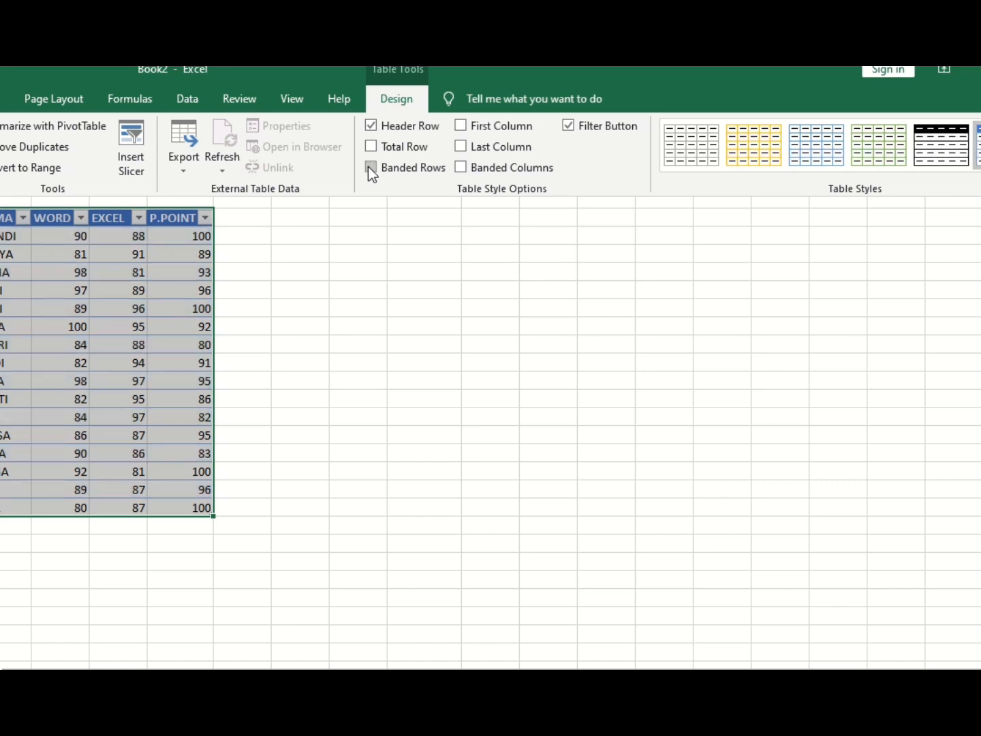
click(369, 167)
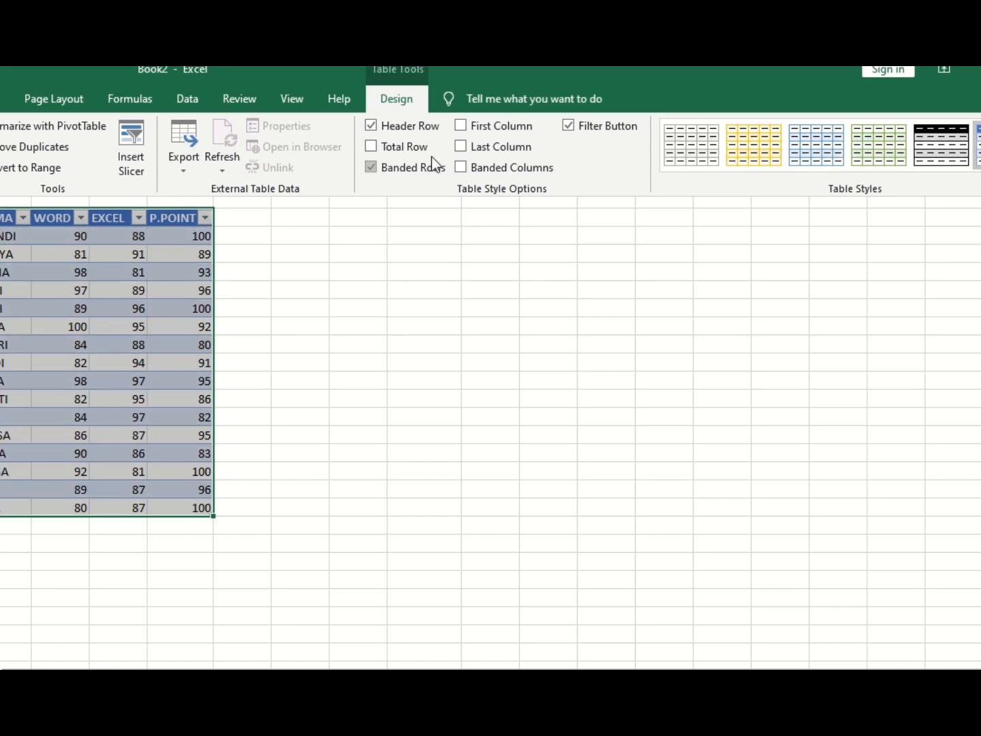
click(463, 146)
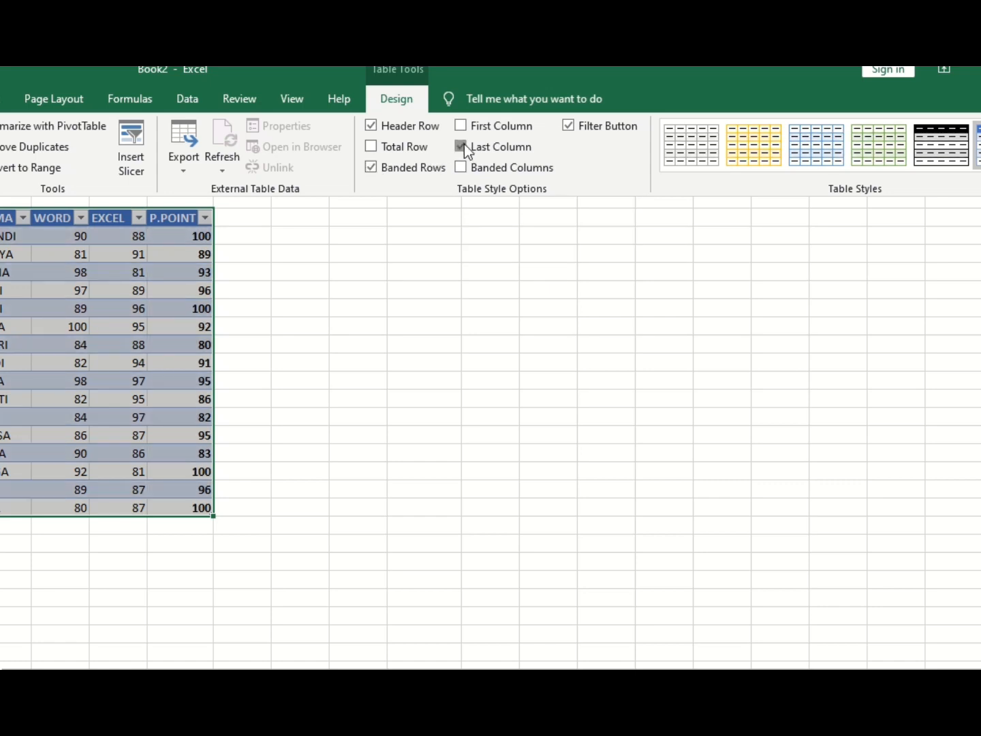
Step: Toggle the table's Last Column formatting, leaving it disabled, and switch Banded Columns on and back off
click(464, 144)
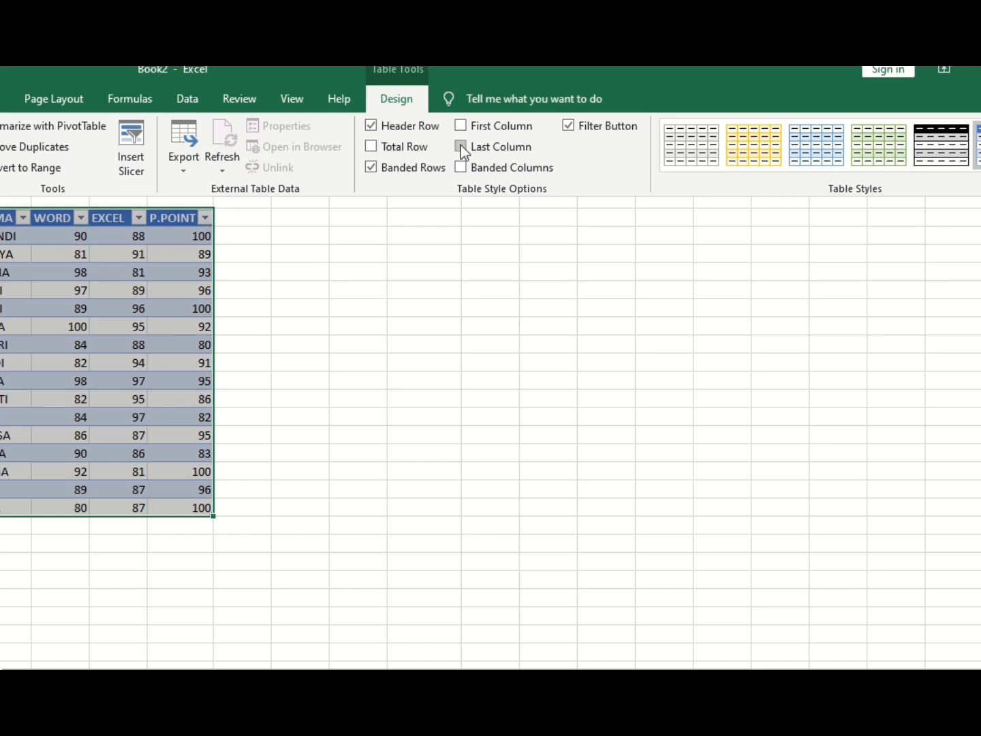
click(460, 146)
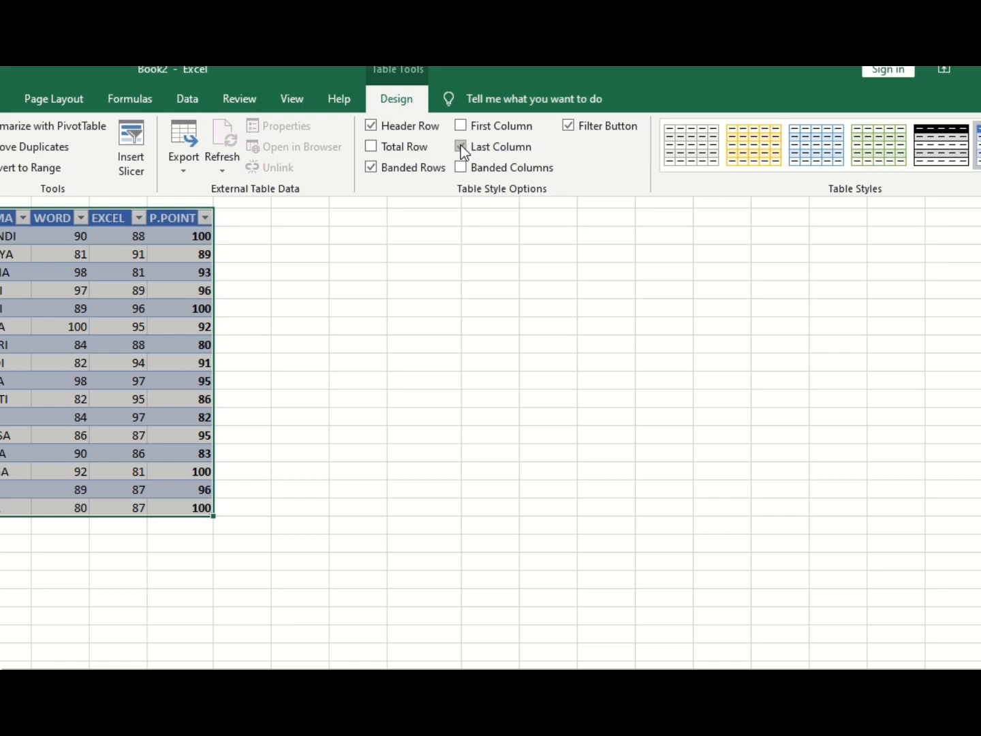
click(460, 145)
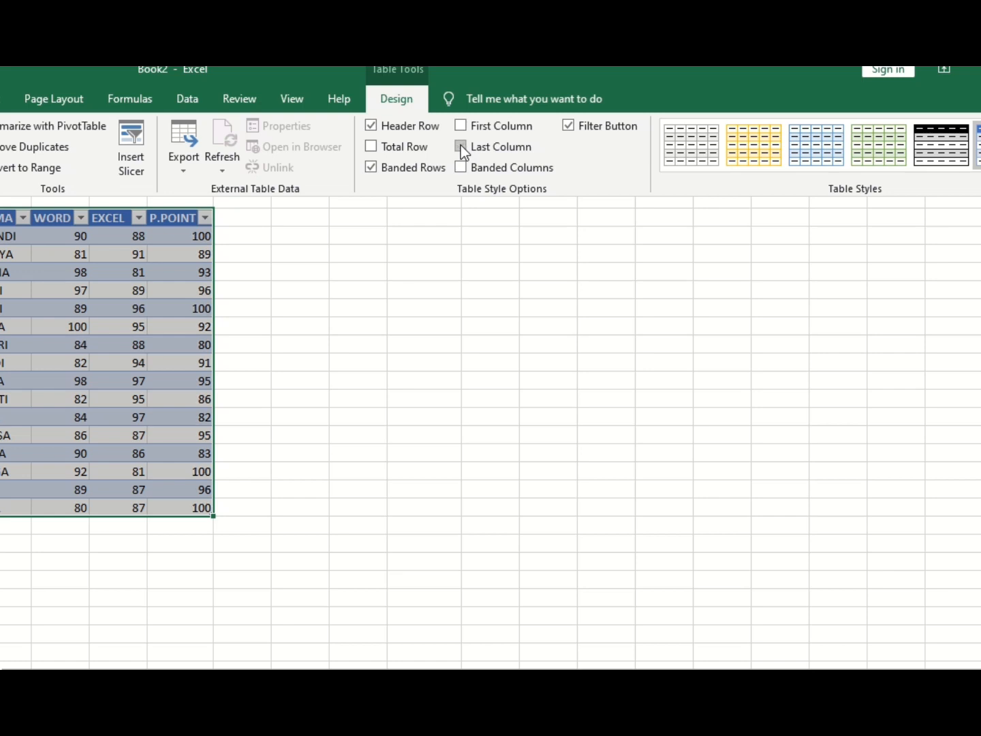
click(466, 169)
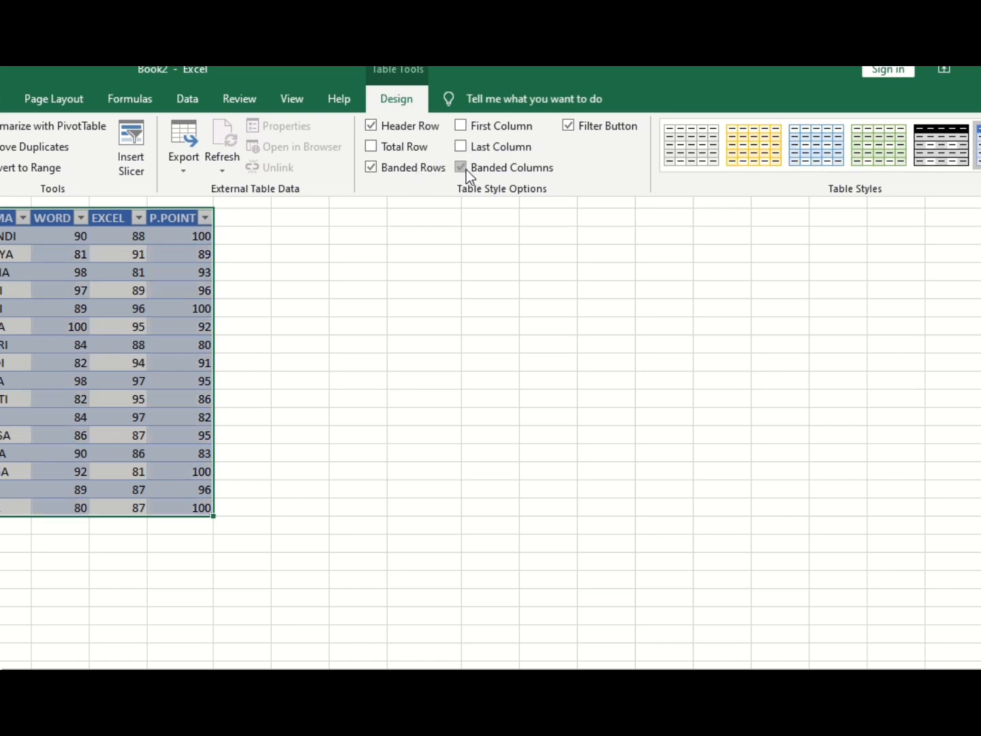
click(466, 169)
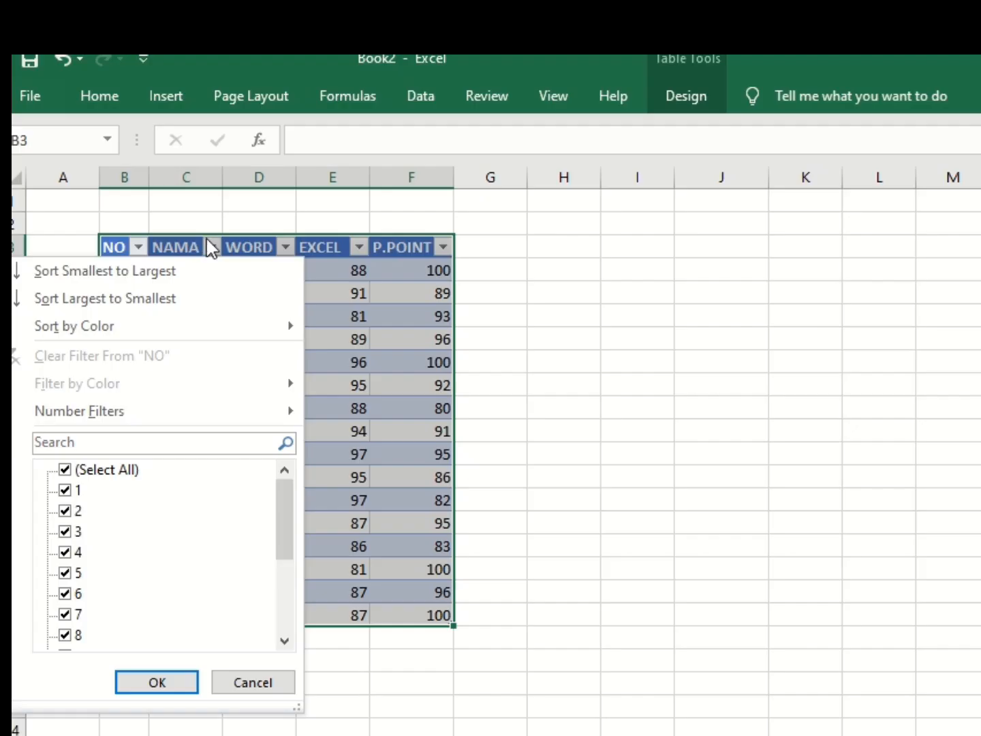
Step: Examine the sort and filter options in the table's column headers, including Sort by Color for the WORD column
click(207, 241)
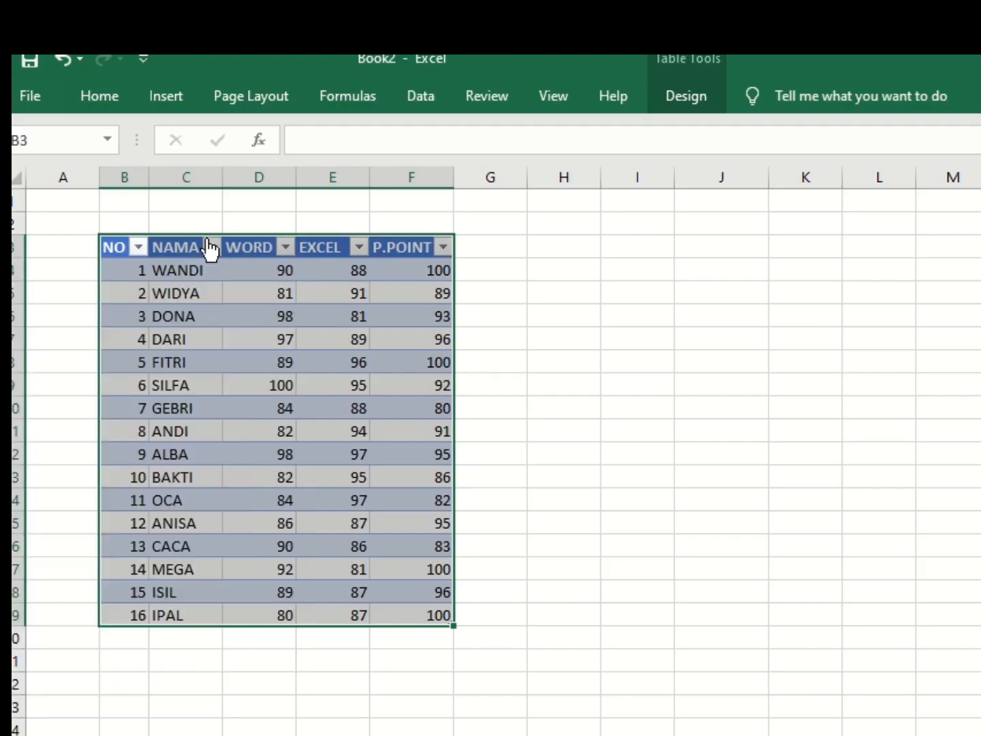
click(207, 240)
click(263, 246)
click(282, 248)
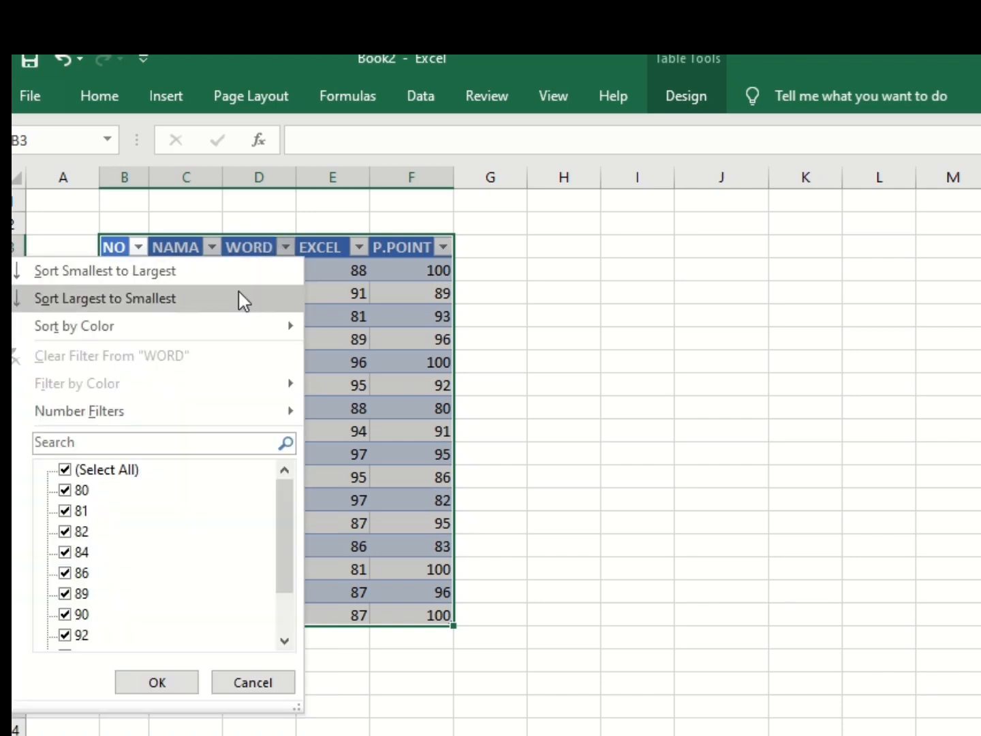
mouse_move(249, 338)
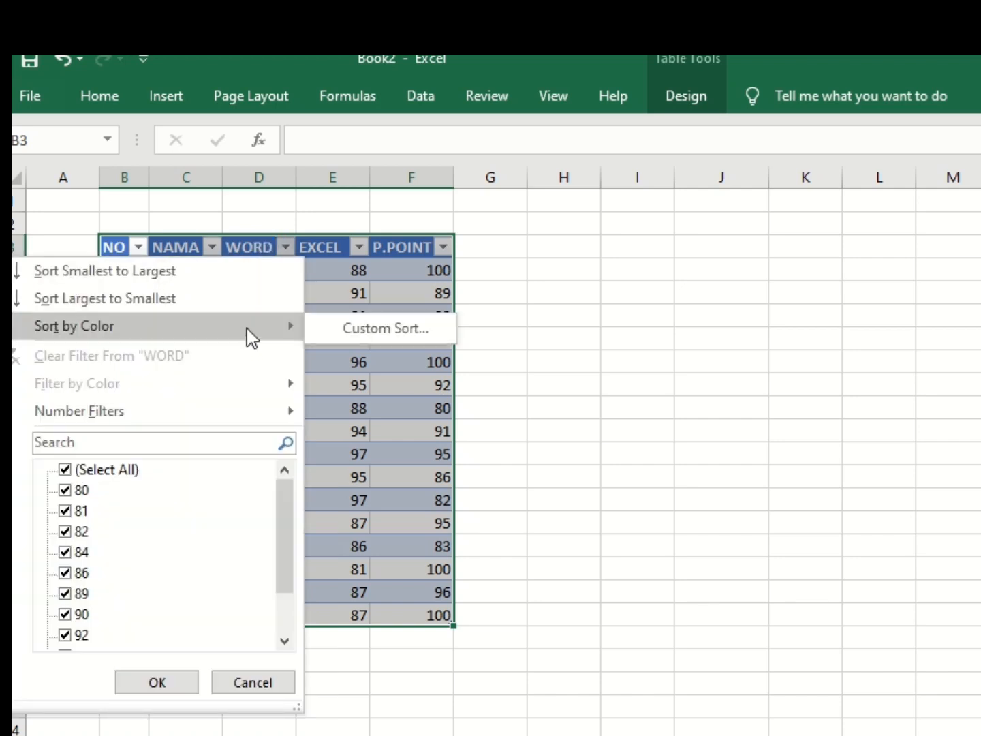
click(414, 250)
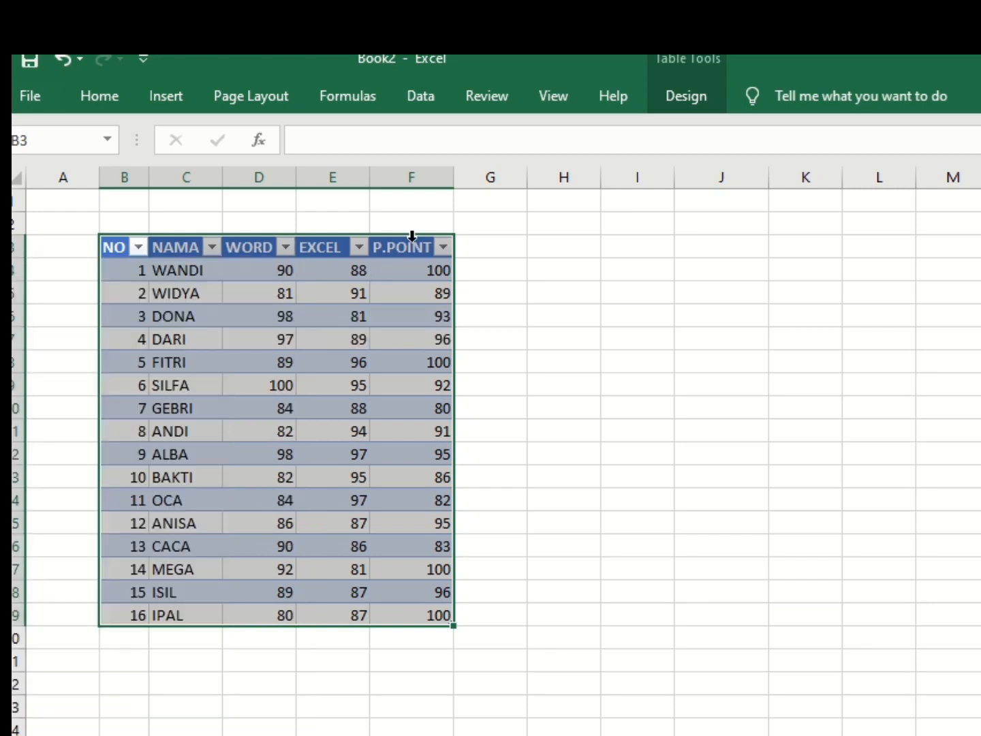
Step: Disable the Filter Button option for the table and check the header cells without their filter arrows
click(691, 88)
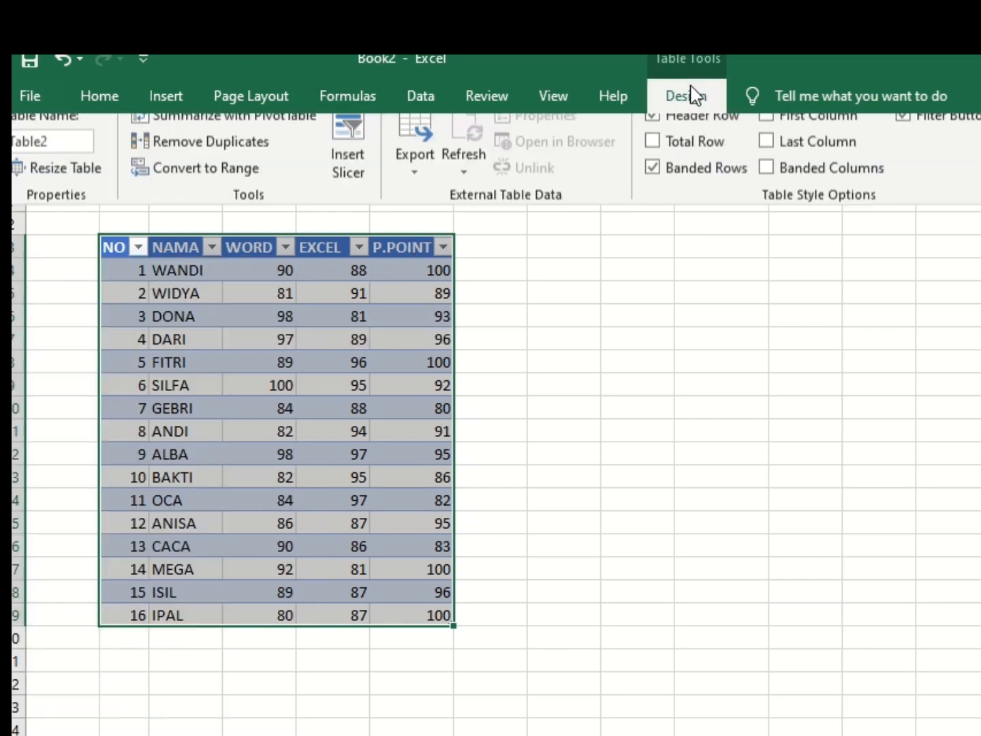
click(947, 136)
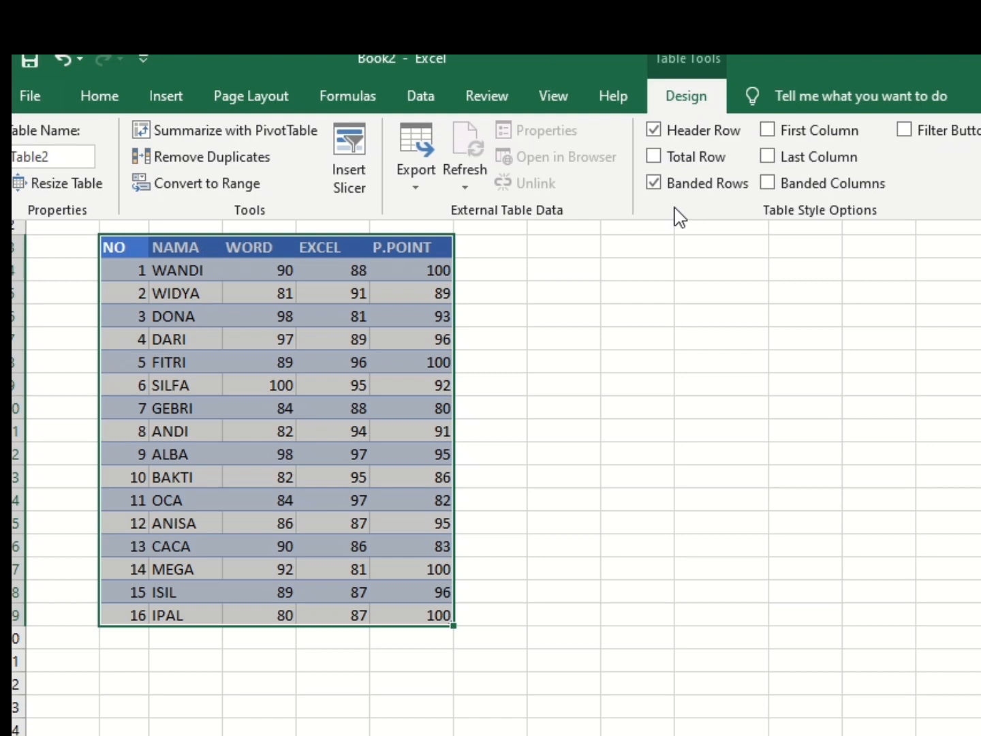
click(285, 255)
click(218, 248)
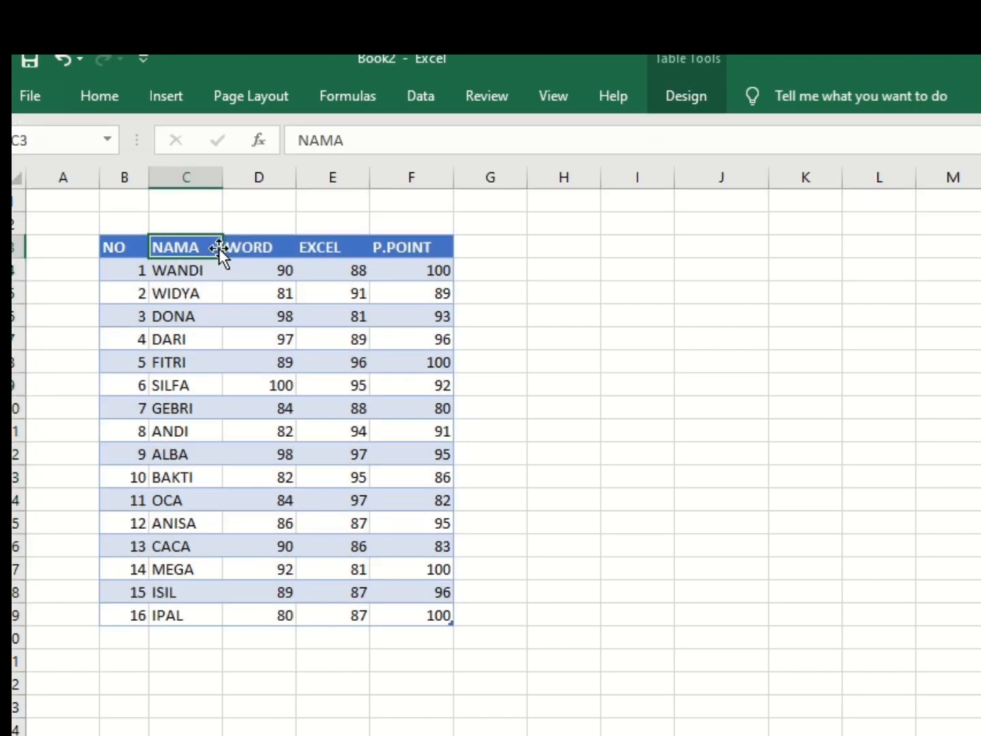
click(126, 247)
click(82, 271)
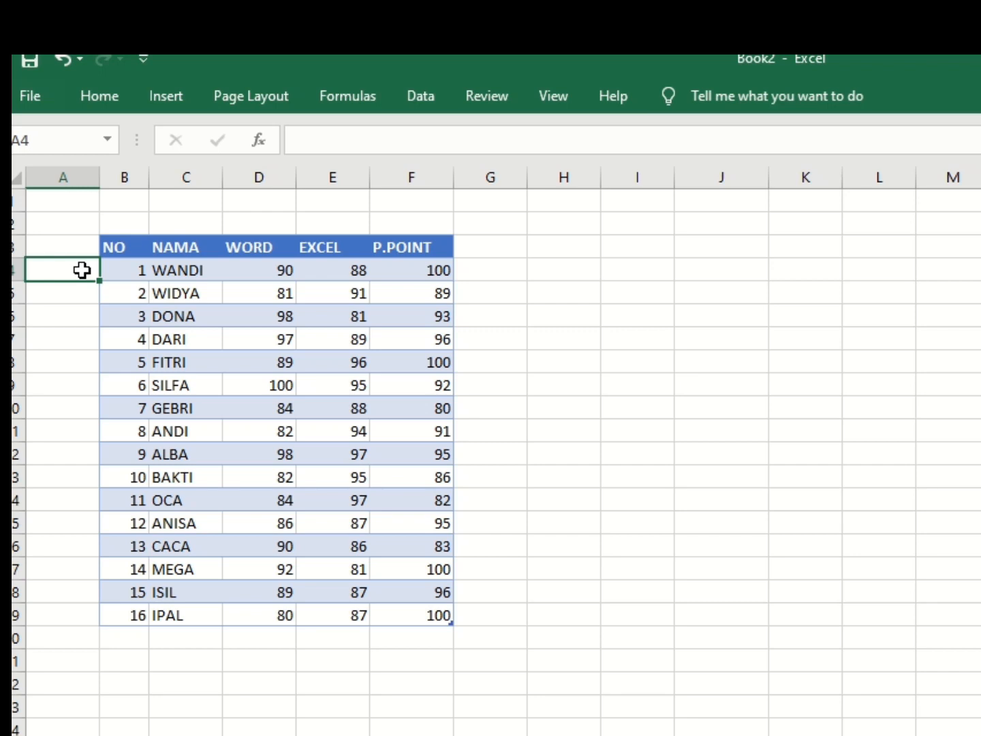
Step: Insert a basic 2-D Line chart from the table range B3:F19
click(117, 265)
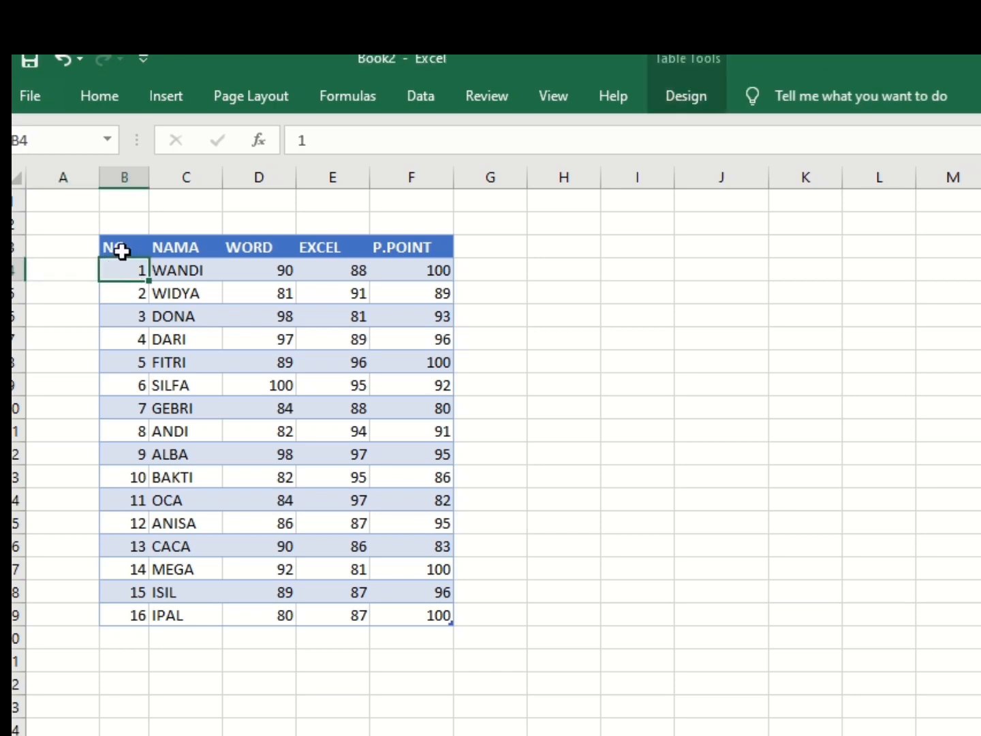
drag(121, 246, 408, 609)
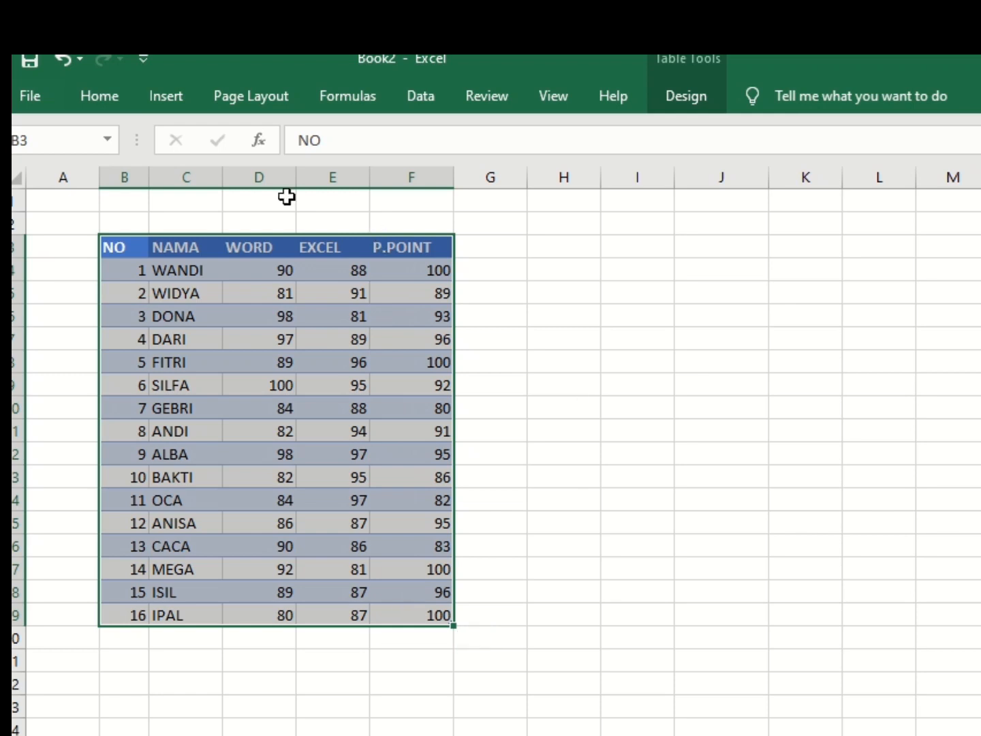
click(175, 96)
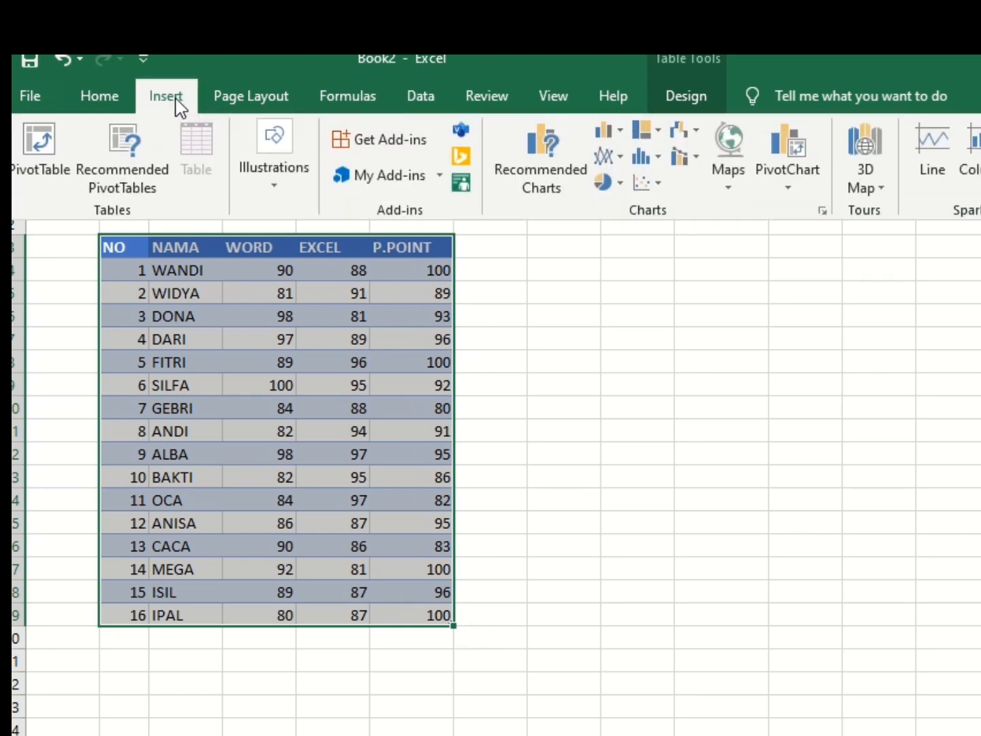
click(620, 154)
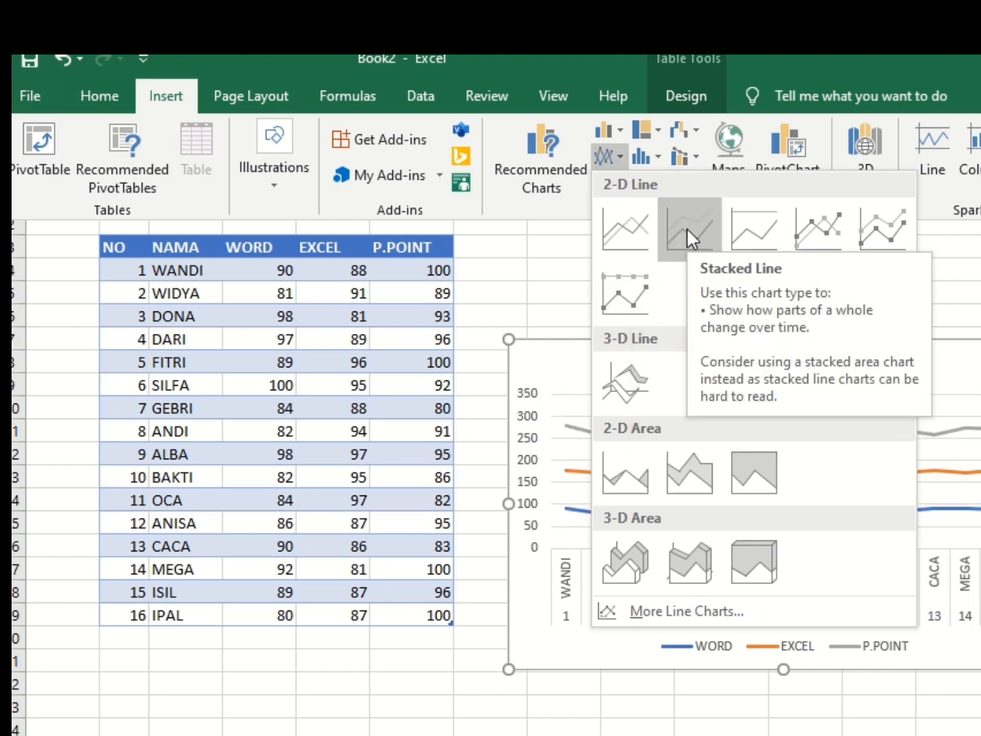
click(639, 231)
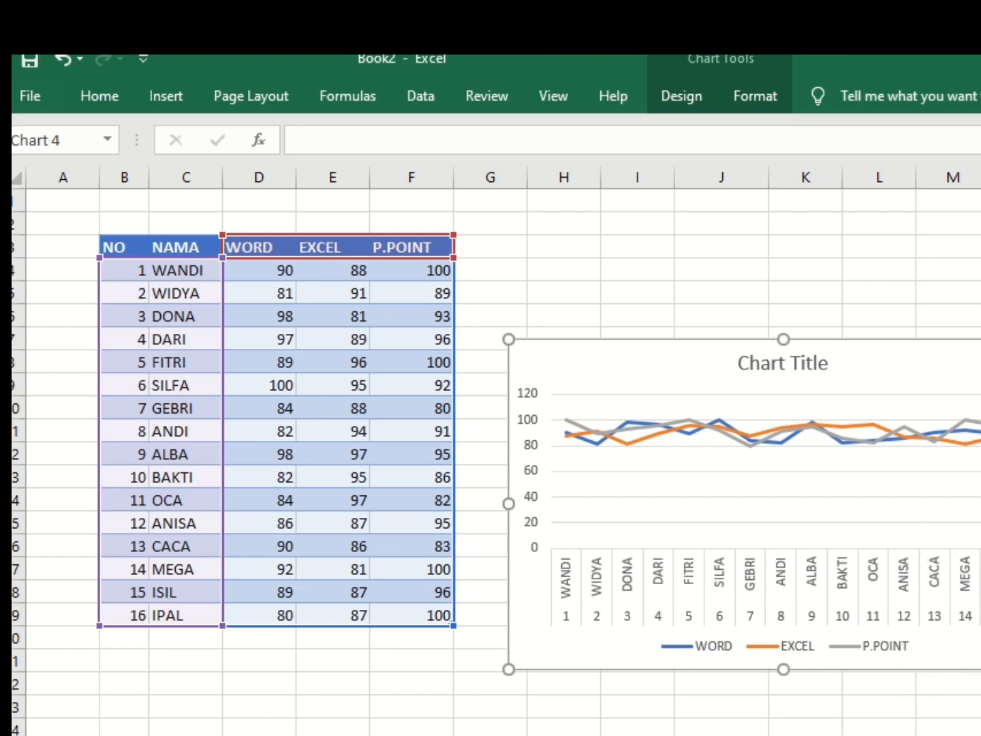
Step: Add axis titles to the line chart and set the vertical axis title to NILAI
click(559, 326)
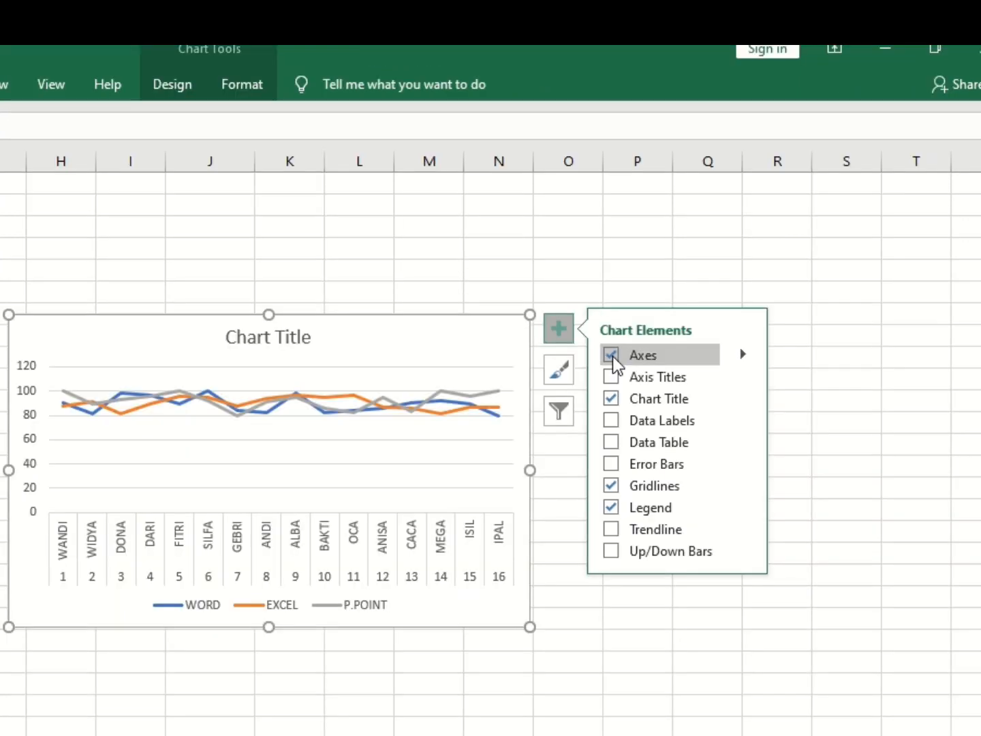
click(611, 377)
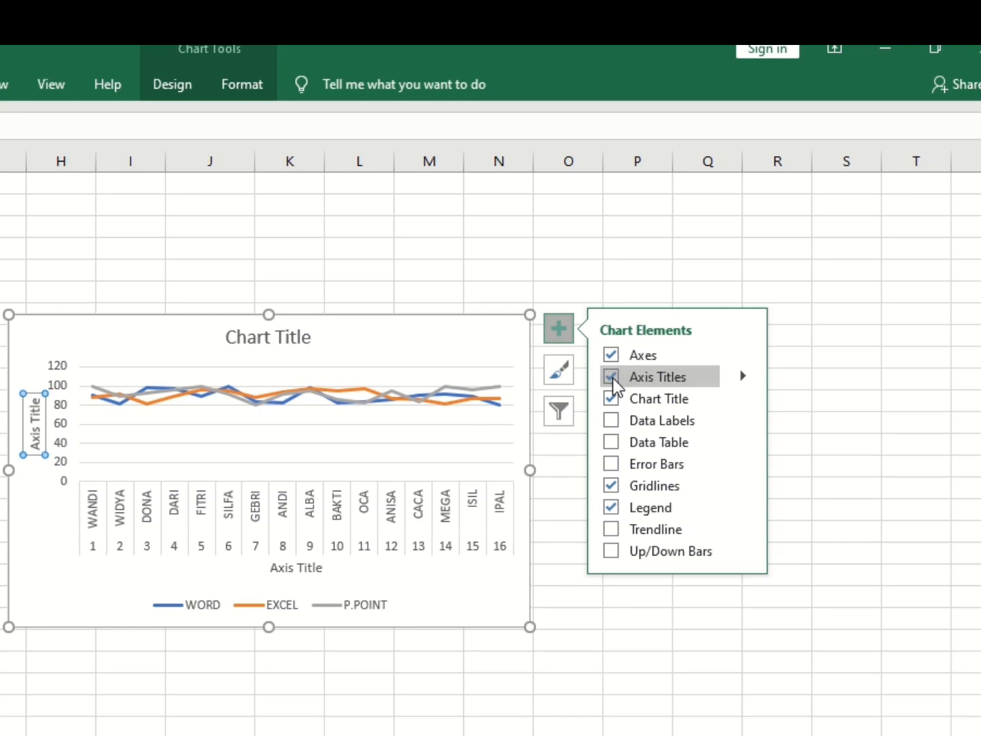
double_click(35, 421)
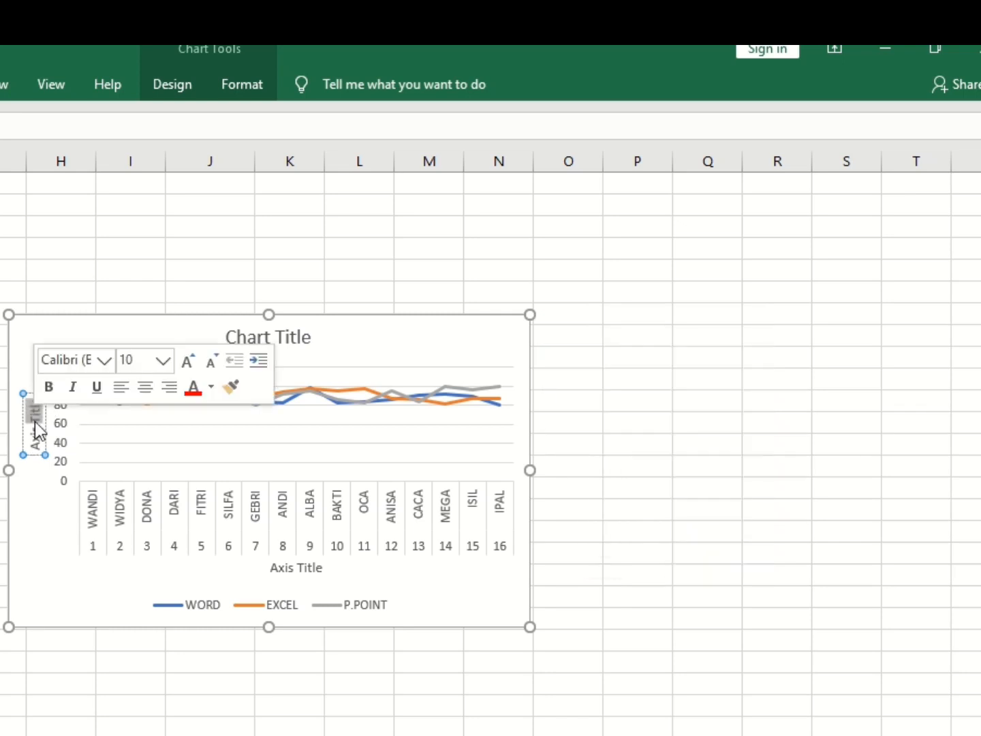
key(Delete)
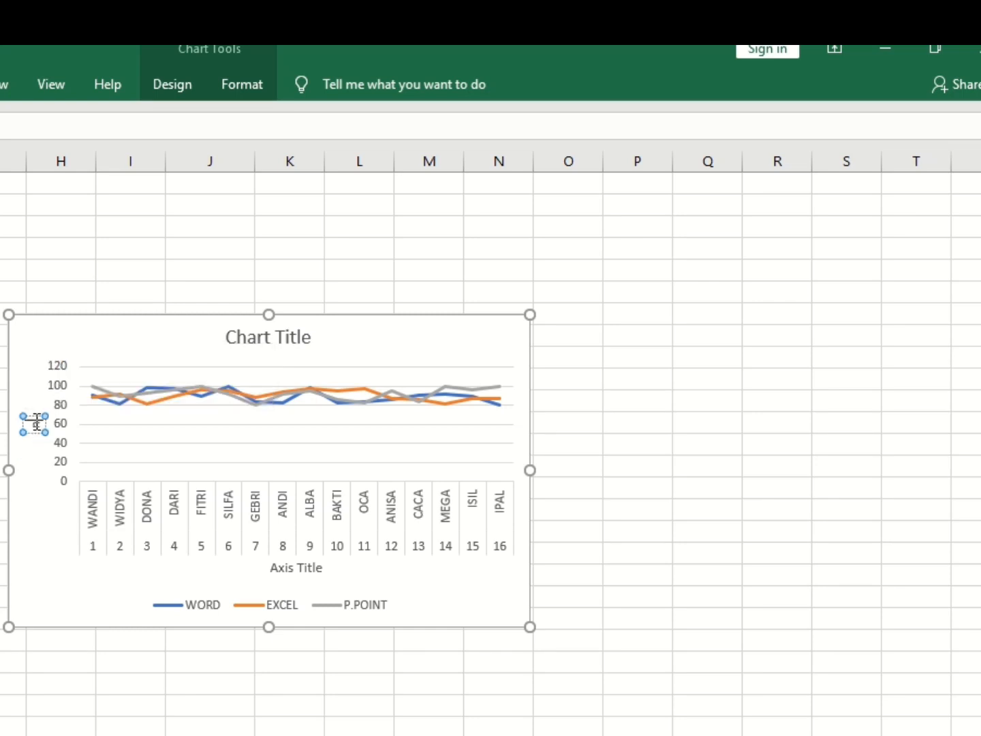
text(NILAI)
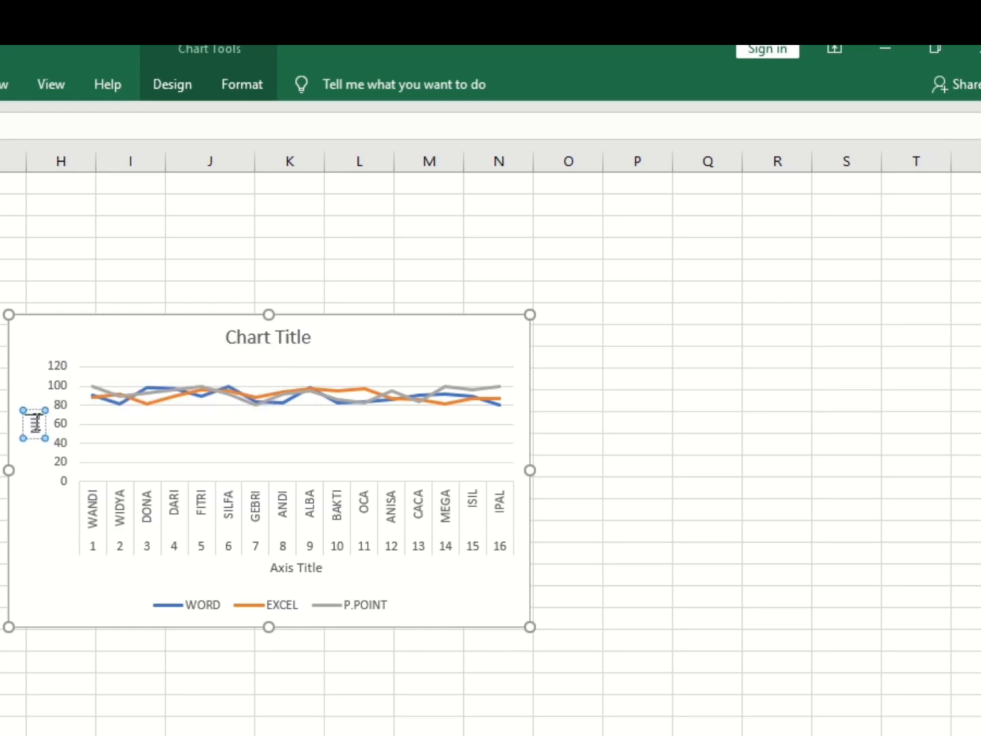
Step: Set the chart's horizontal axis title to NAMA SISWA
click(297, 567)
double_click(298, 568)
triple_click(298, 568)
key(Delete)
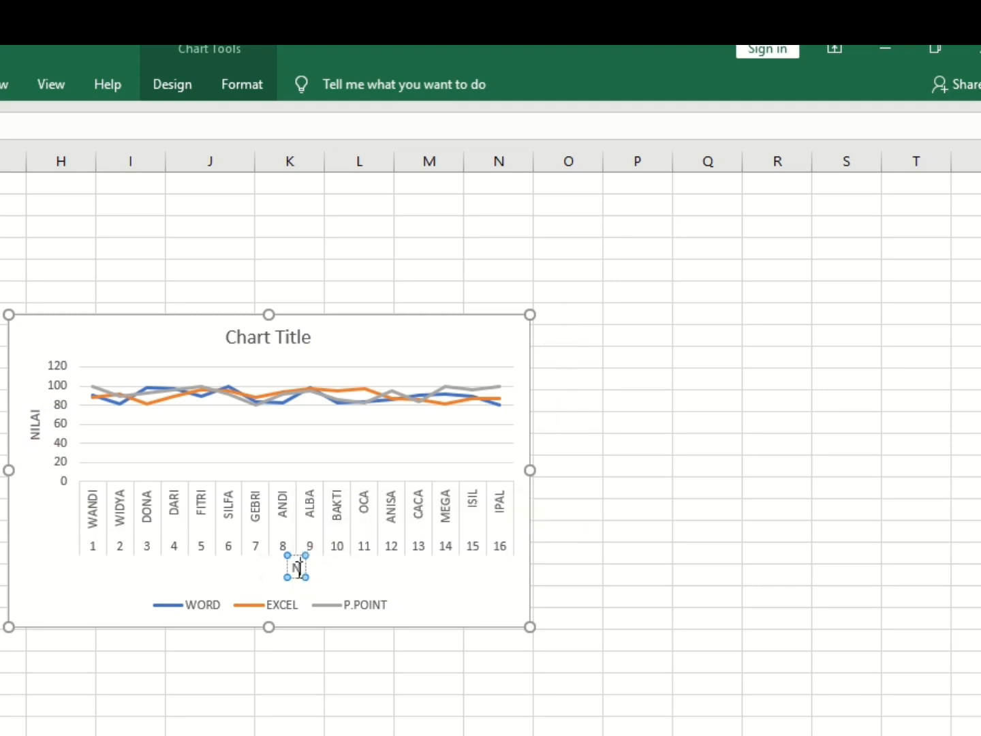
text(NAMA SISWA)
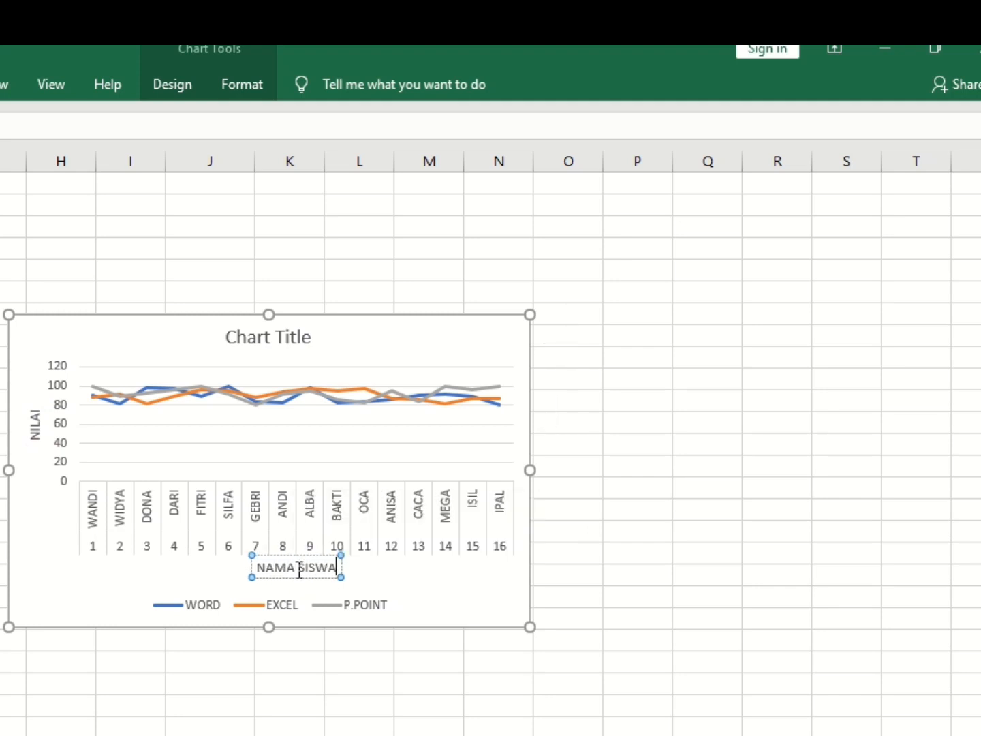
Step: Replace the chart title's placeholder text with REKAP NILAI POA
click(268, 333)
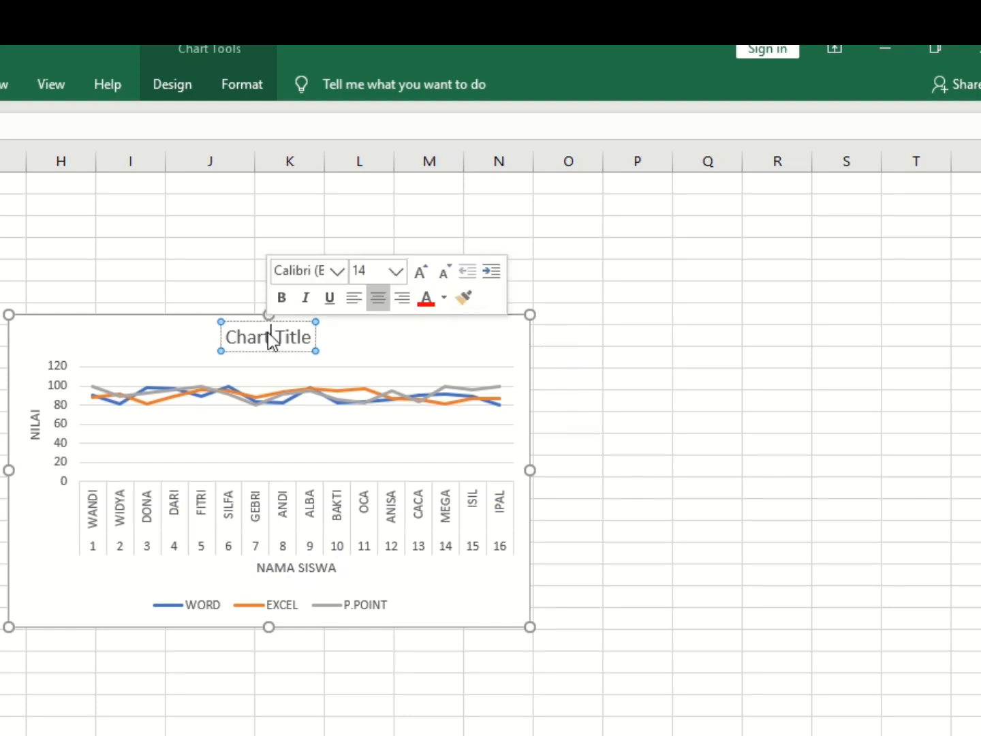
triple_click(268, 333)
double_click(268, 333)
triple_click(268, 332)
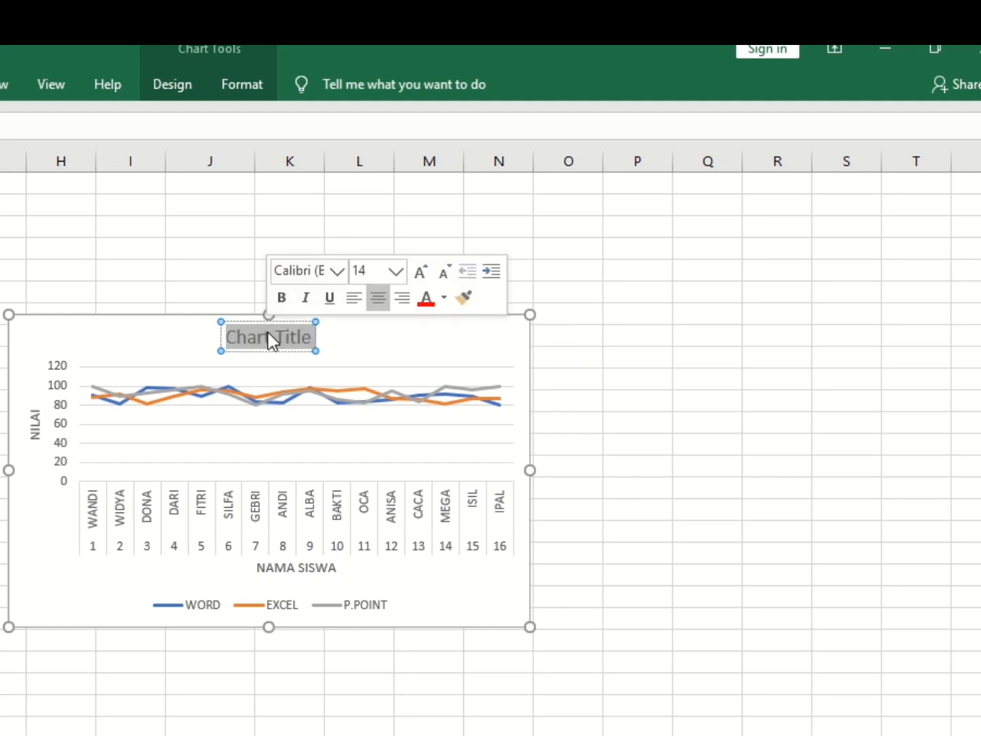
text(REKAP NI)
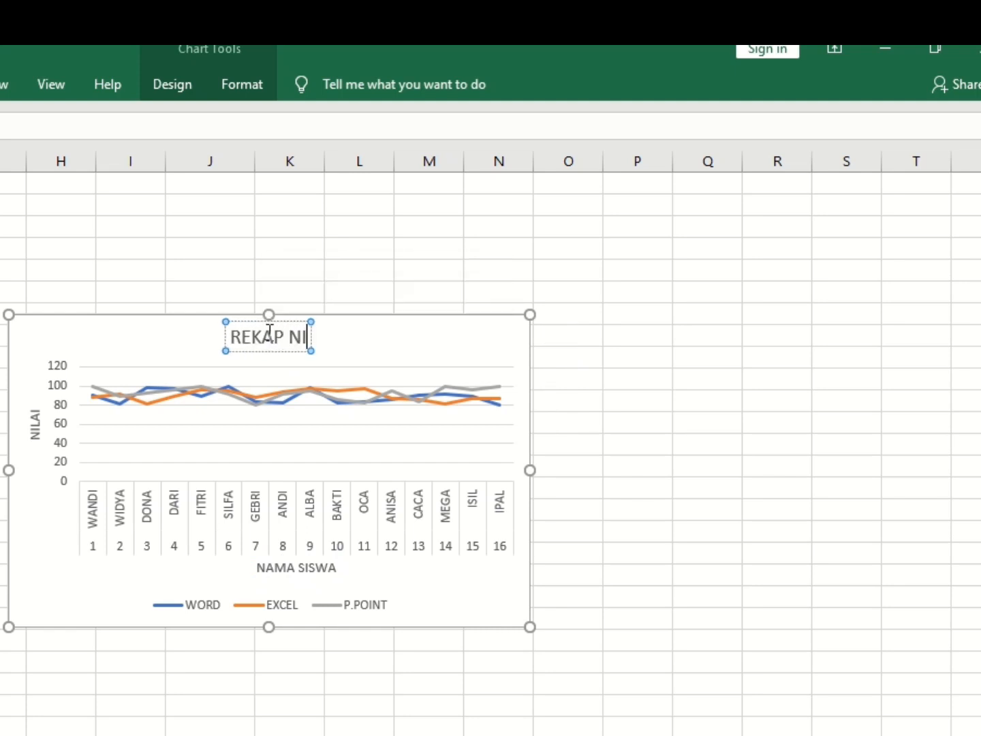
text(LA)
key(BackSpace)
text(LAI TI)
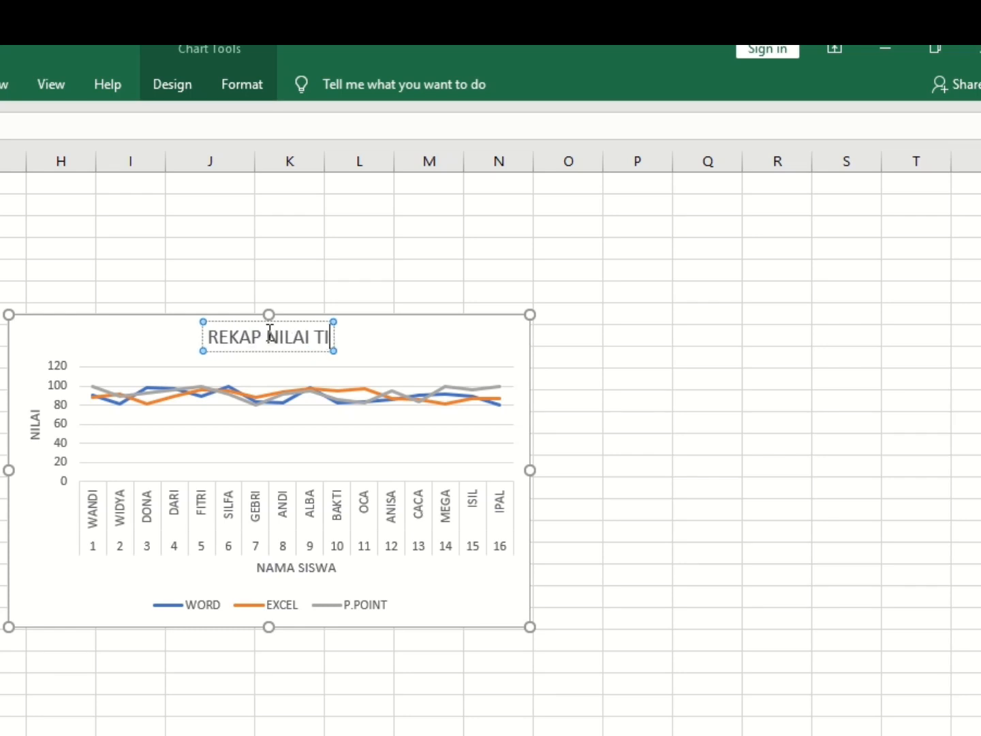
key(BackSpace)
key(BackSpace)
text(POA)
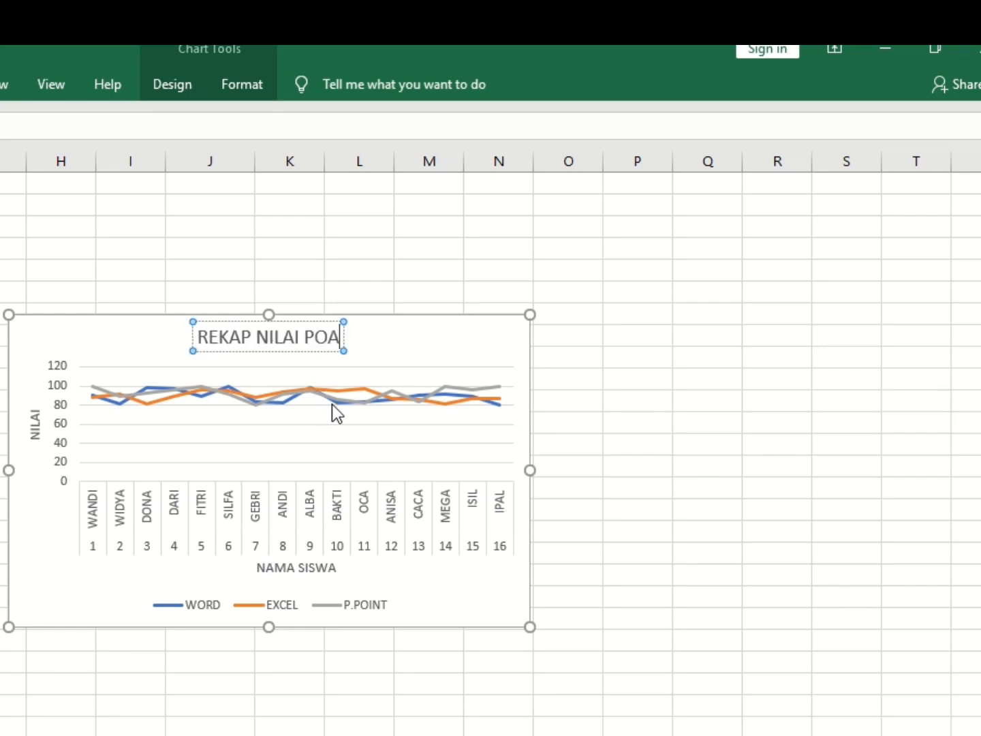
mouse_move(333, 404)
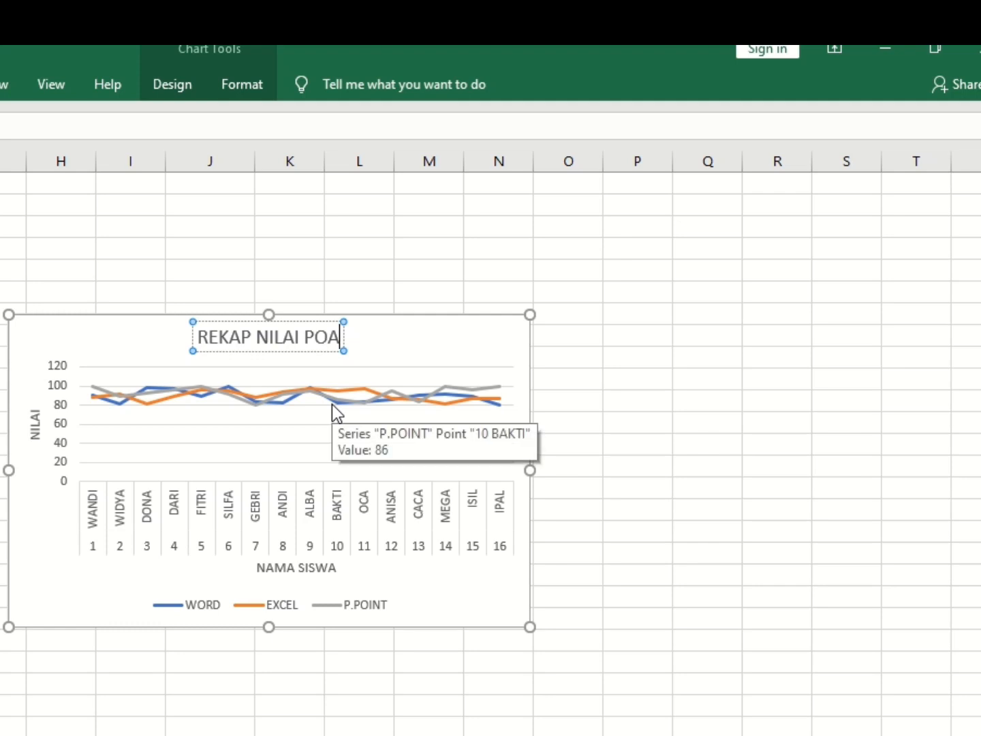
click(438, 365)
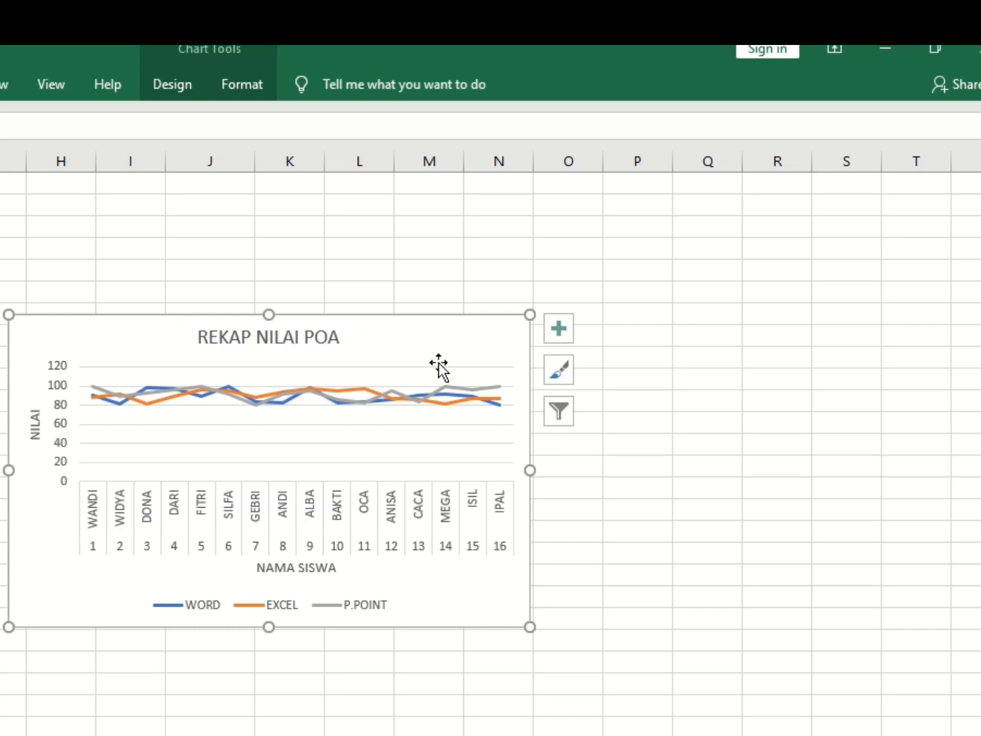
Step: Position the chart's legend on the right side of the plot
click(556, 330)
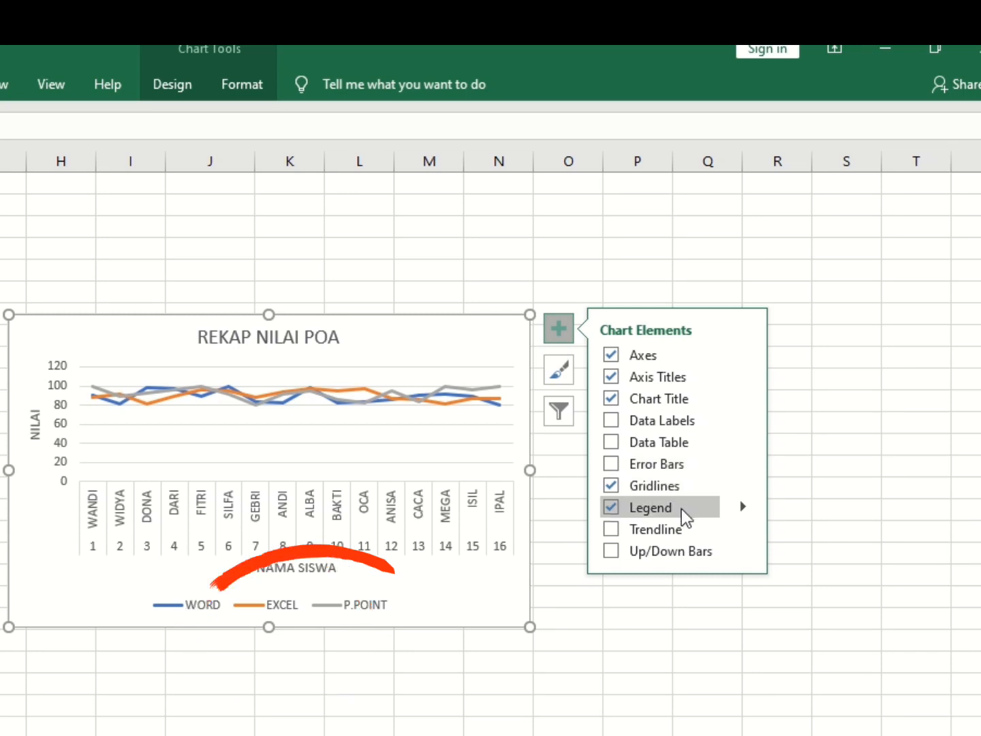
click(741, 506)
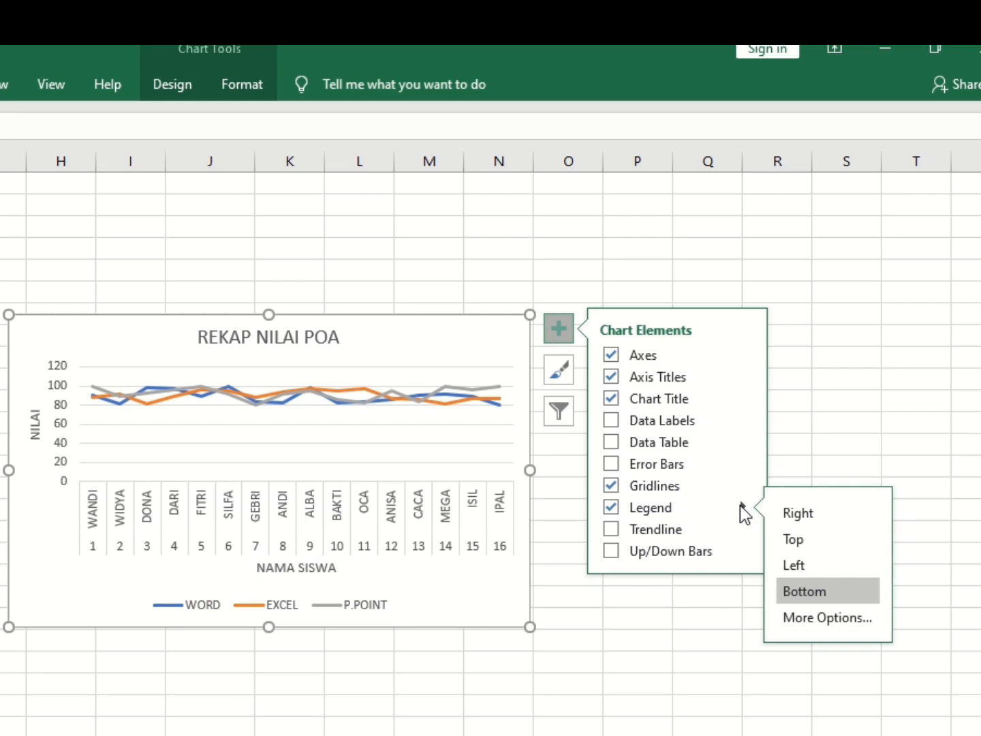
click(798, 519)
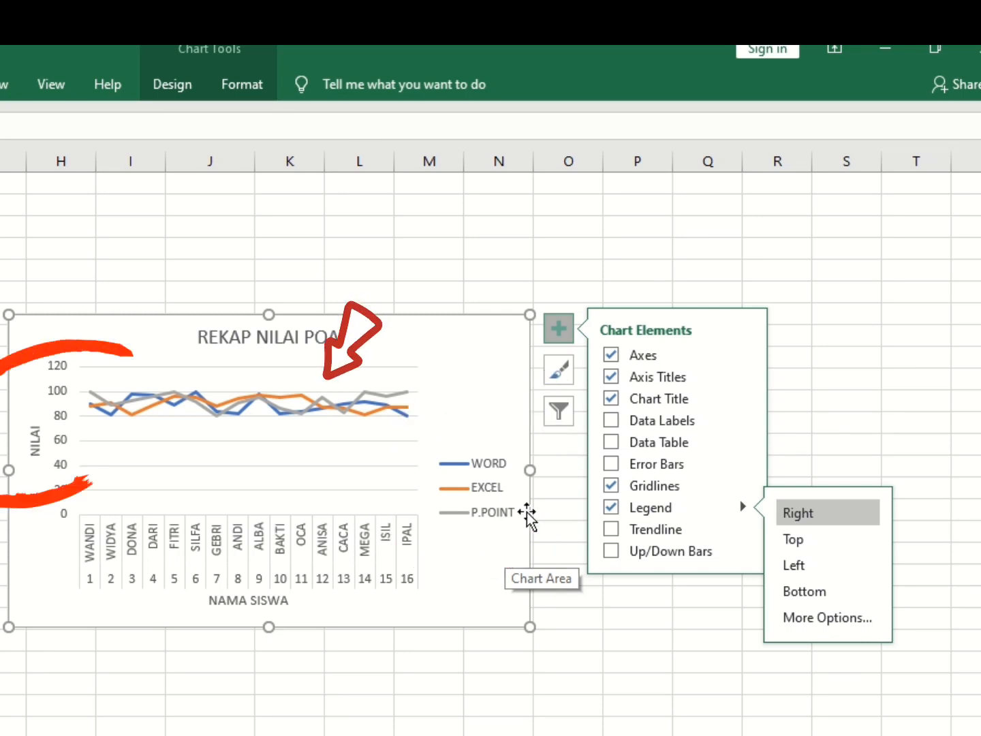
Step: Try data labels on the line chart's series and remove them again
click(613, 426)
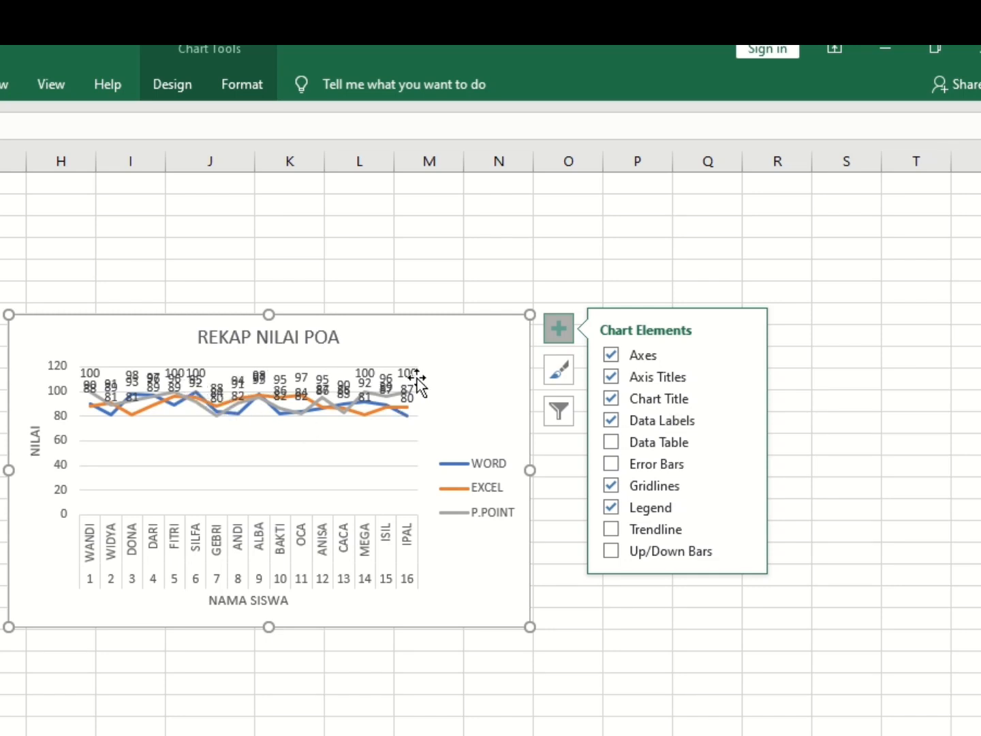
click(612, 421)
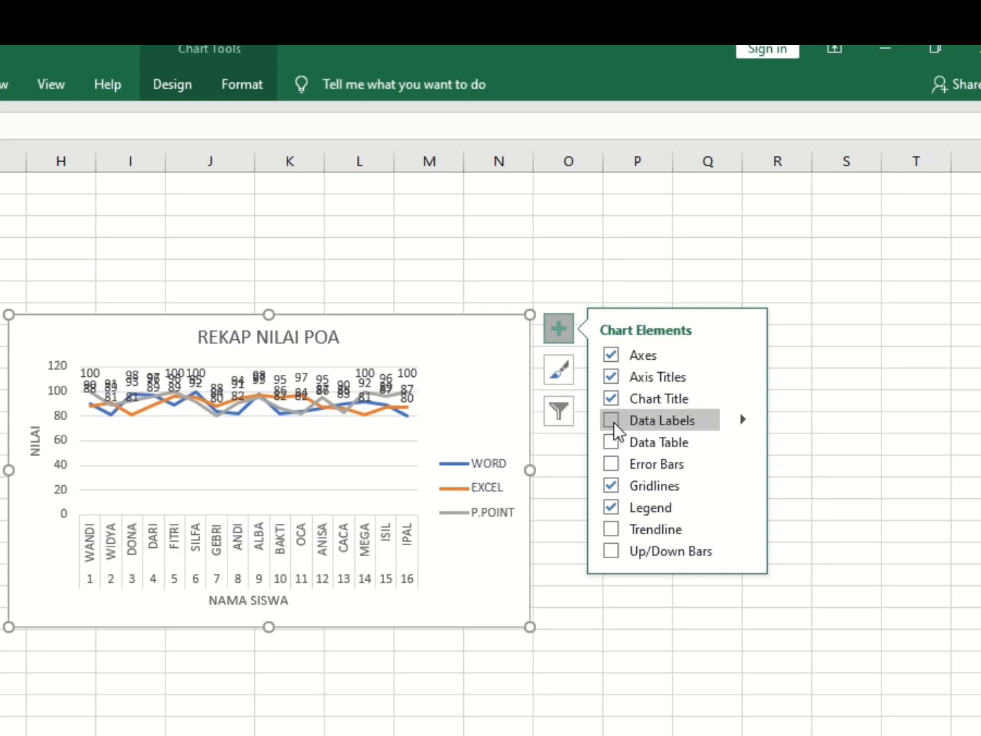
click(838, 377)
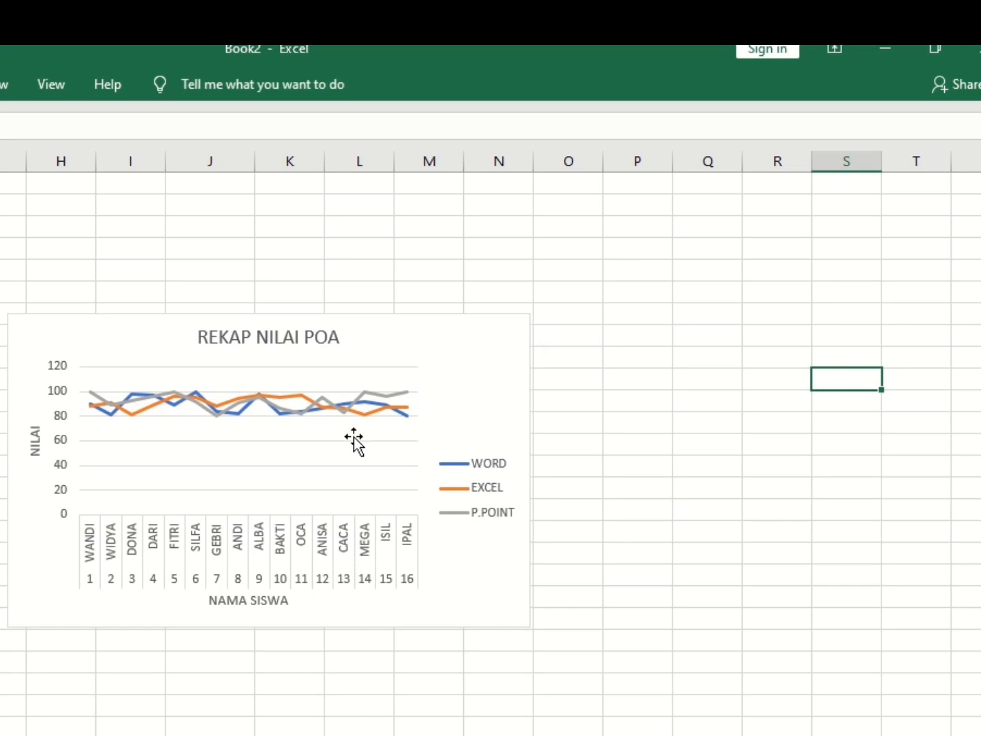
Step: Set the line chart's vertical axis bounds to a minimum of 80 and a maximum of 100
click(357, 387)
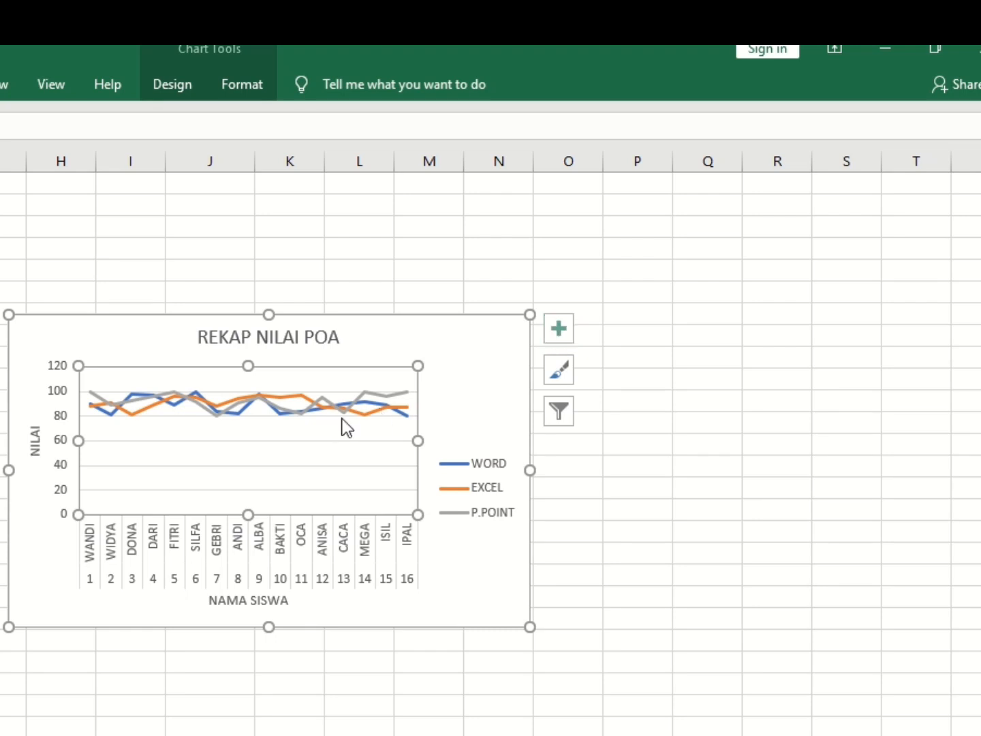
click(57, 399)
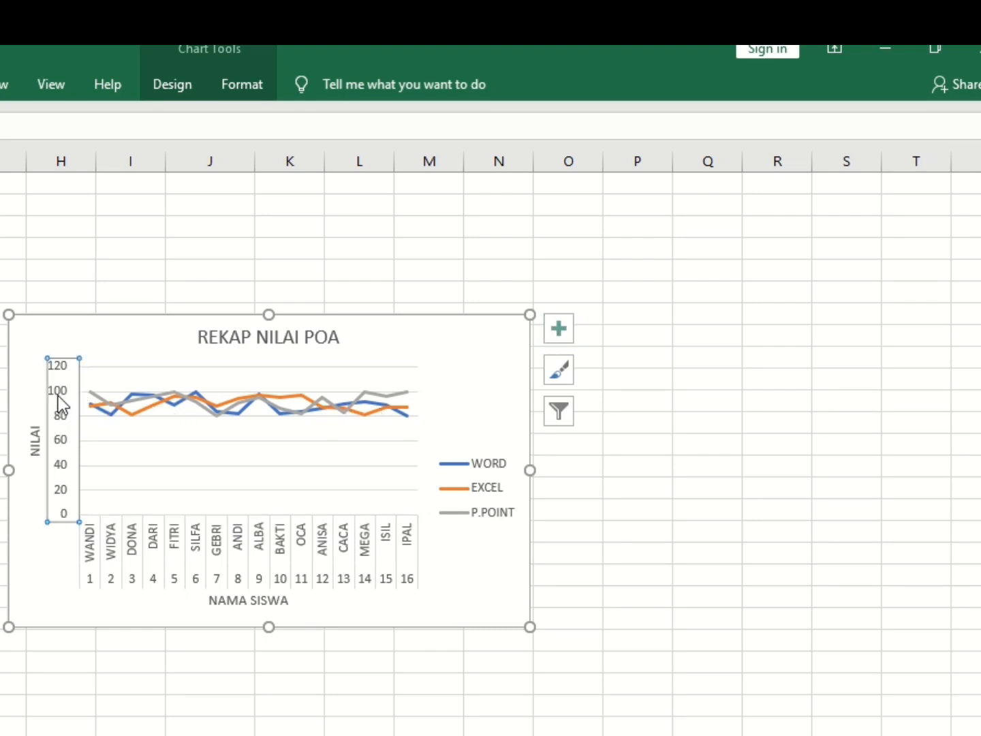
double_click(58, 396)
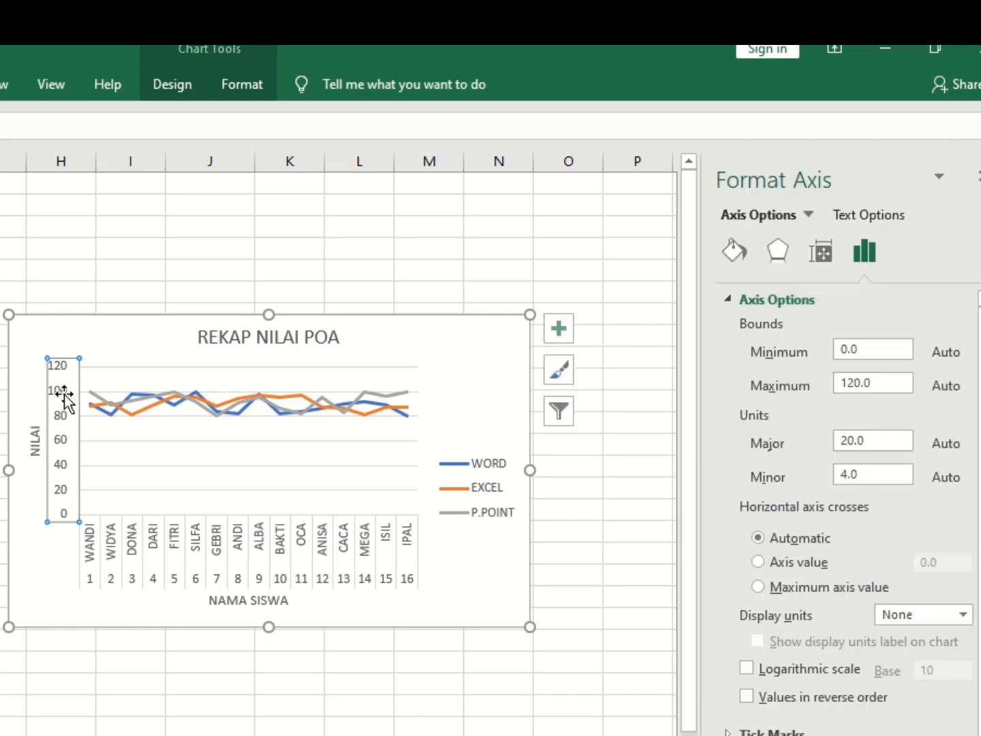
click(875, 353)
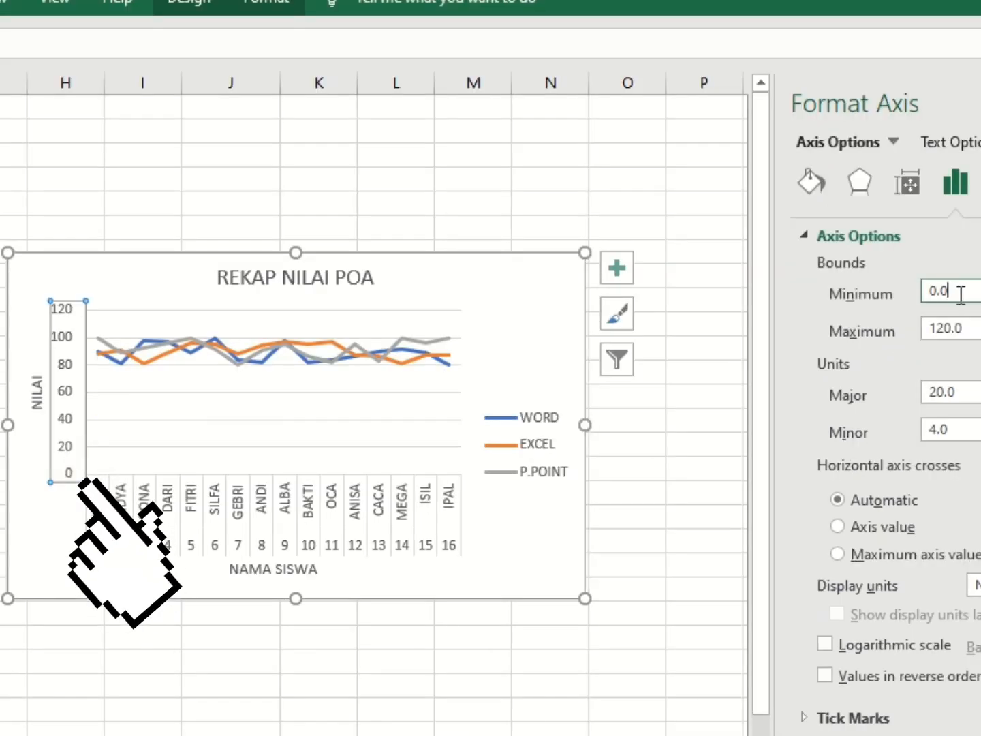
drag(868, 347, 813, 349)
text(80)
click(961, 330)
double_click(960, 329)
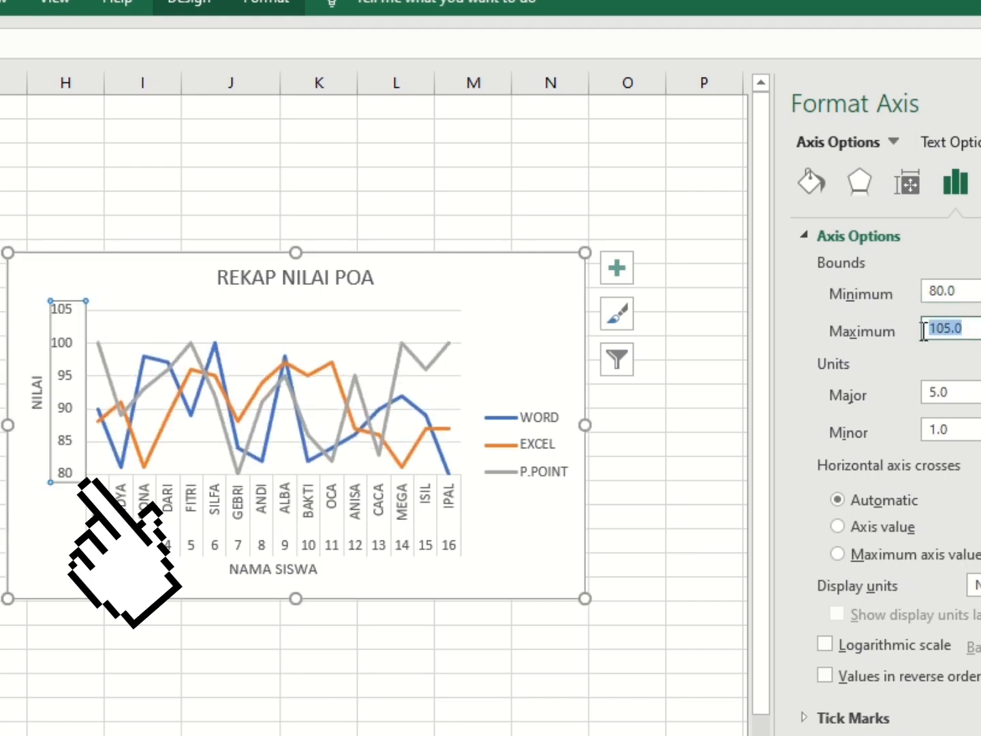
text(100)
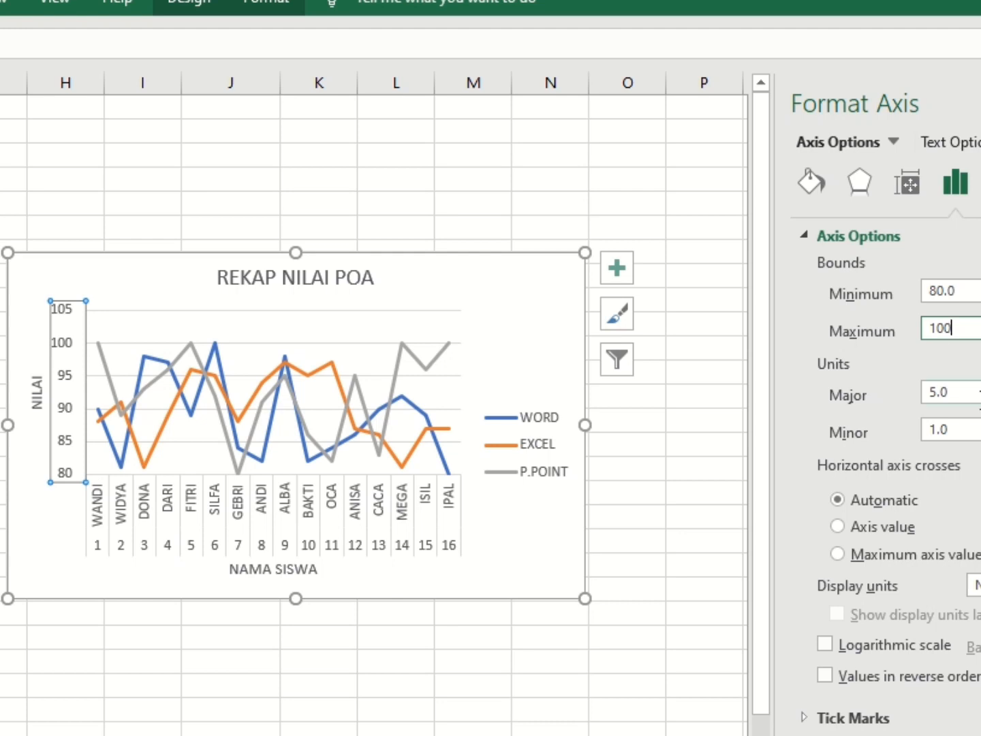
key(Tab)
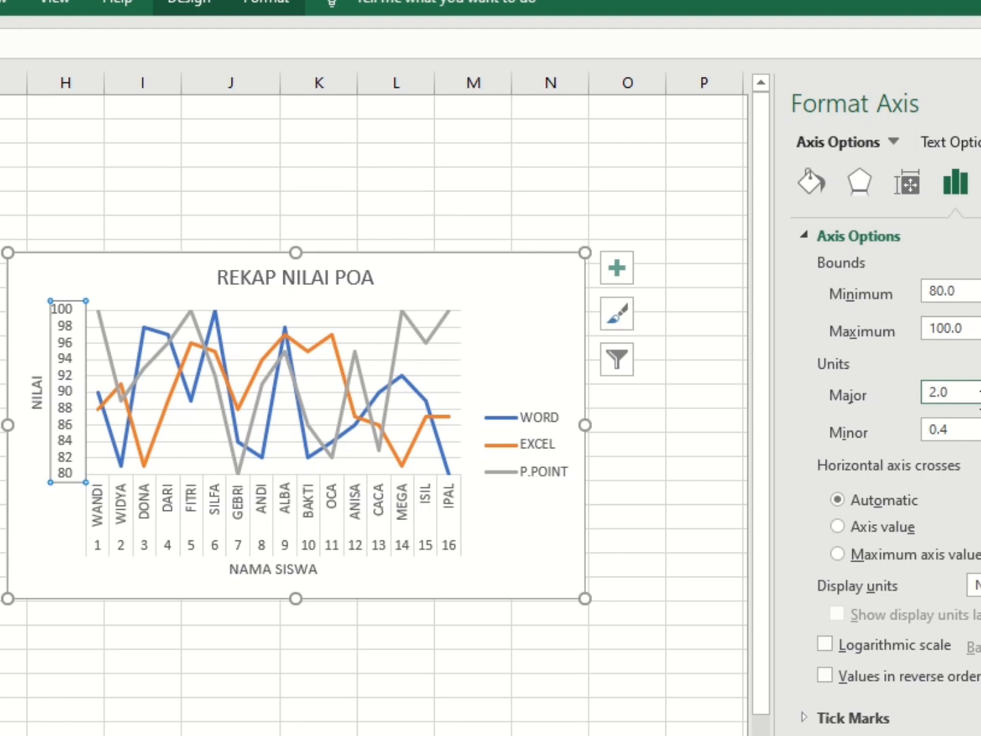
Step: Try major units of 5 and 10 on the chart's vertical axis
drag(954, 394, 921, 393)
key(Return)
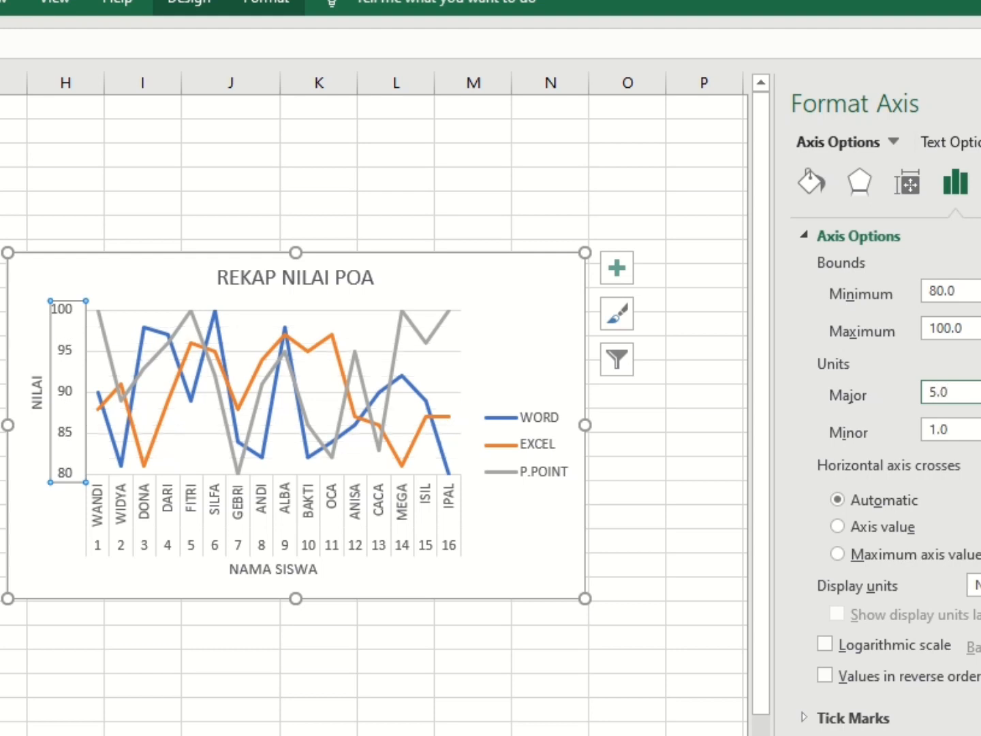
drag(951, 393, 922, 399)
text(10)
key(Return)
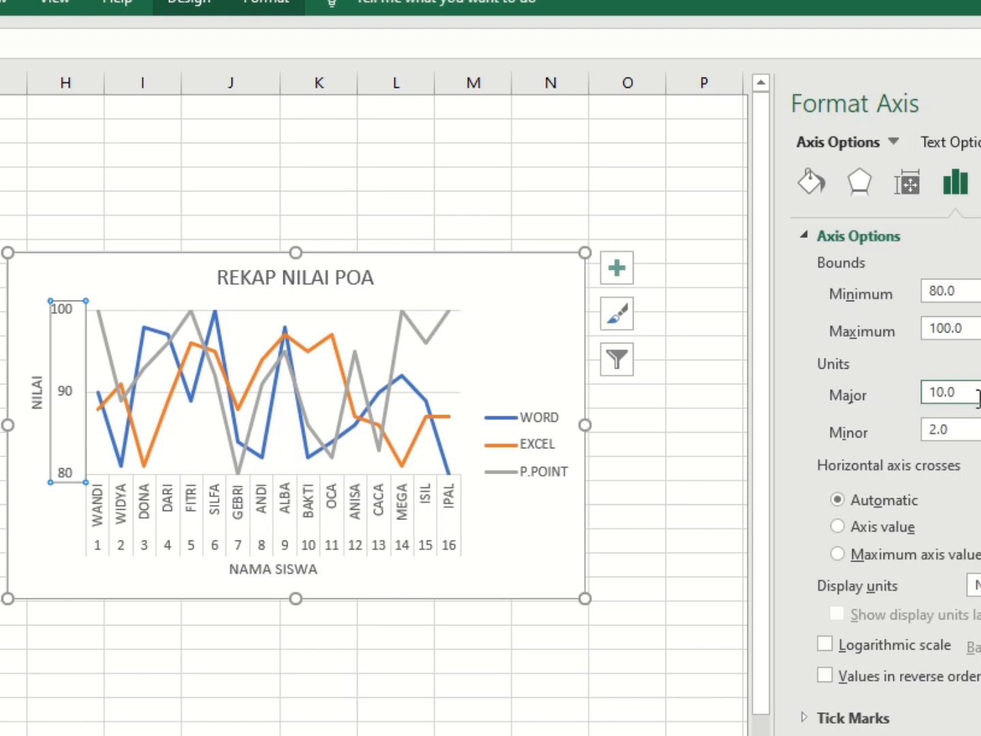
Step: Set the vertical axis major unit to 2 and deselect the chart
drag(956, 392, 916, 393)
text(2)
key(Return)
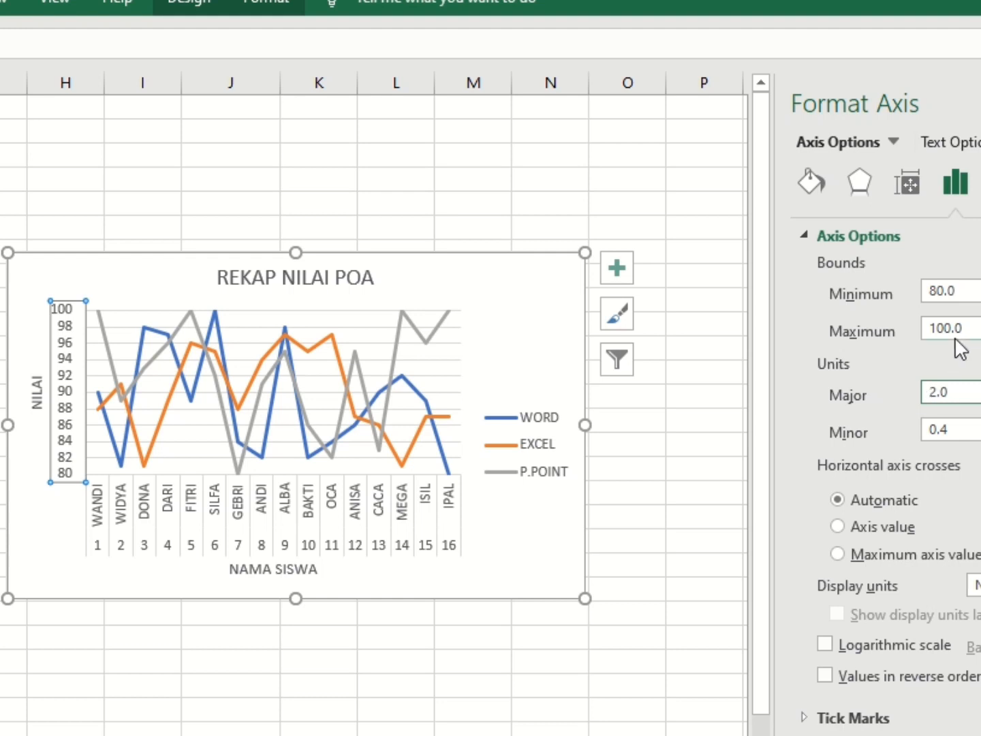
click(679, 450)
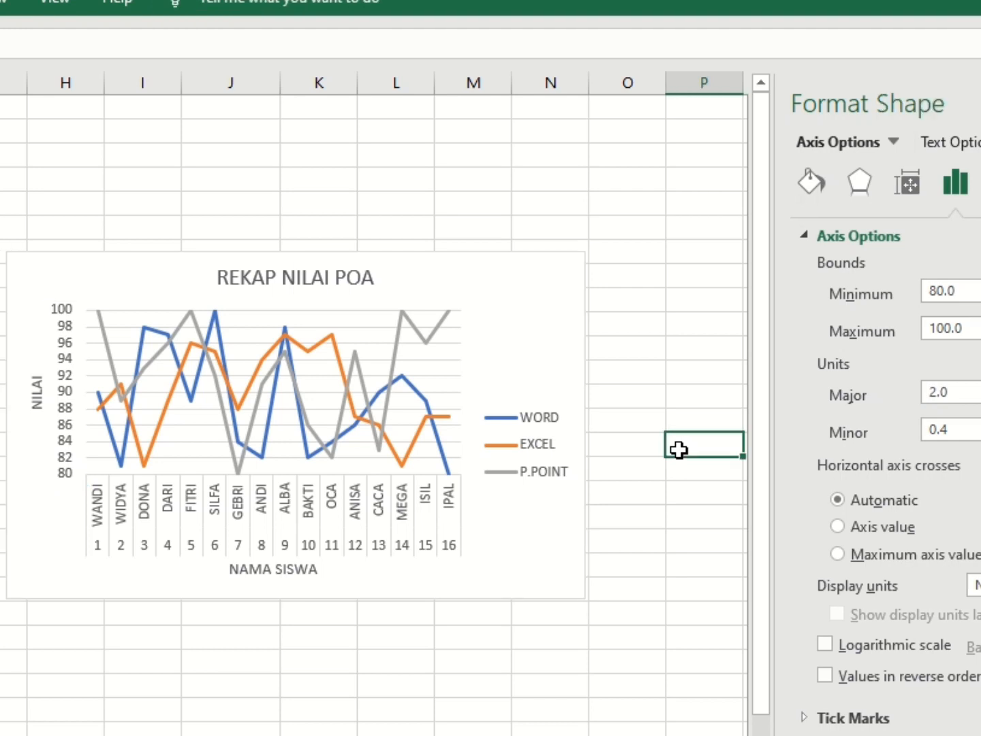
Step: Examine the text direction and vertical alignment options for the chart's horizontal axis labels
click(567, 361)
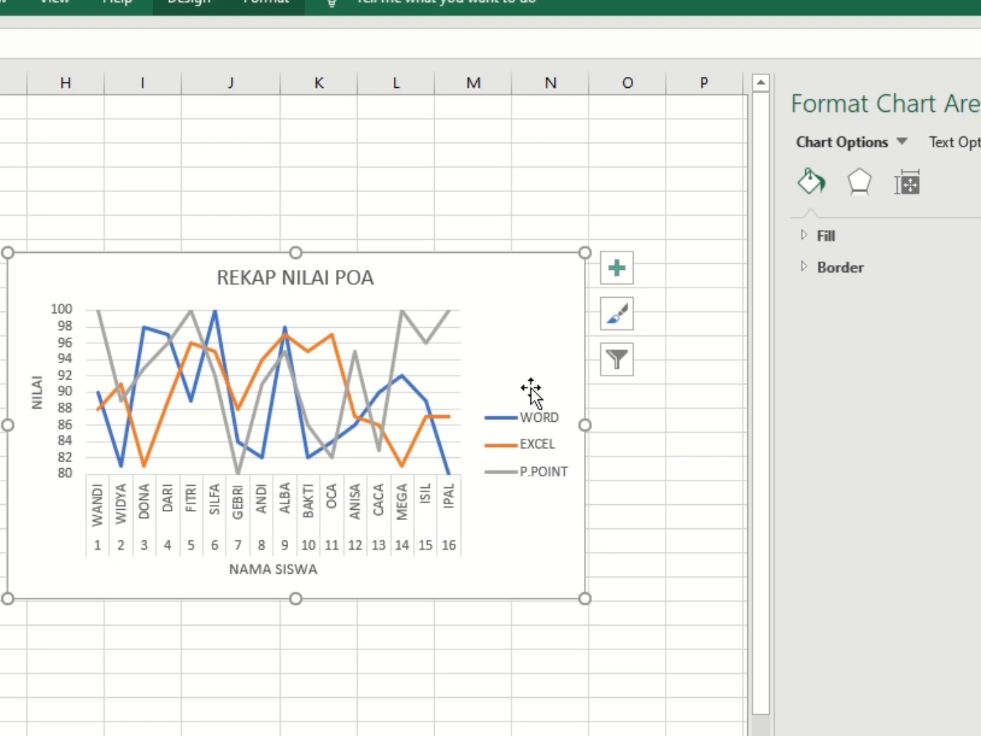
click(439, 501)
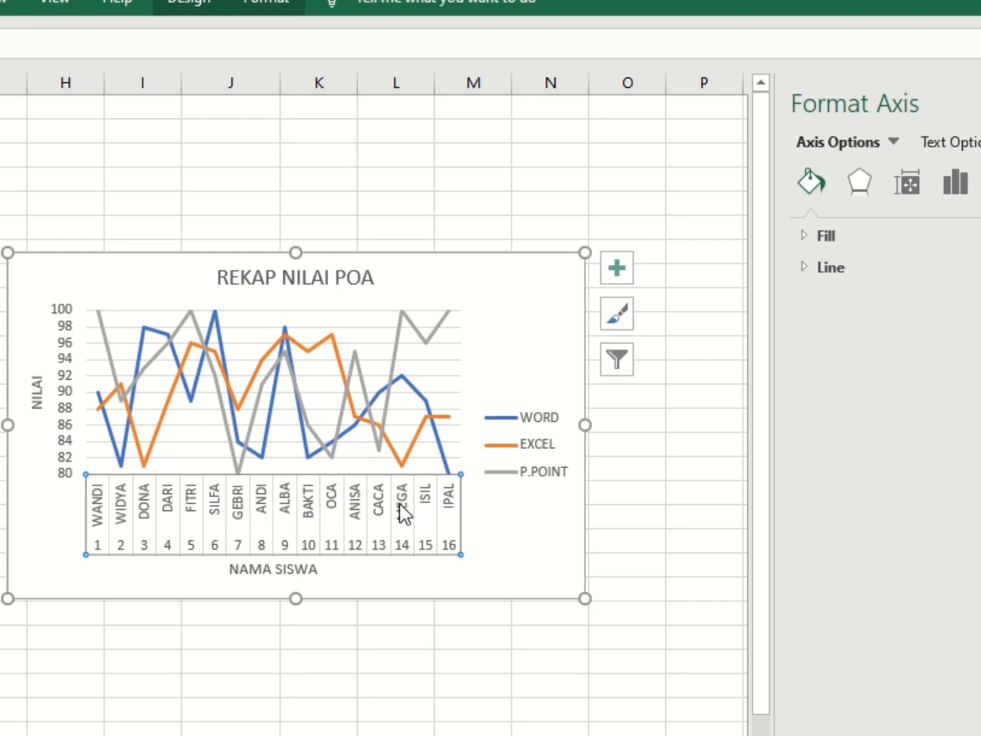
click(958, 144)
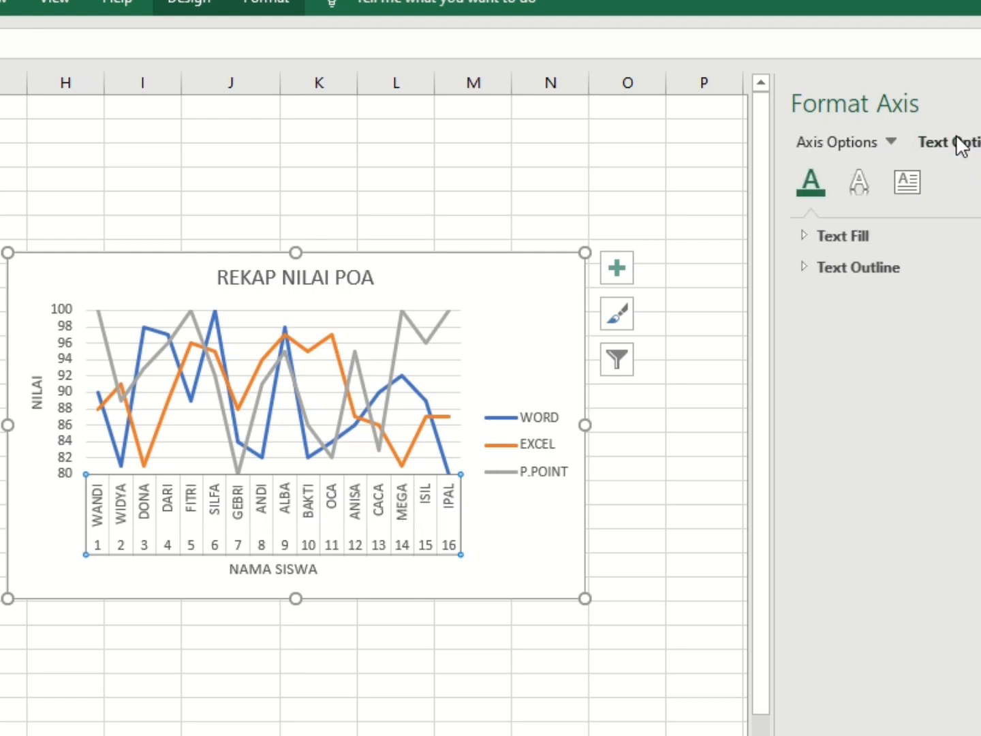
click(908, 183)
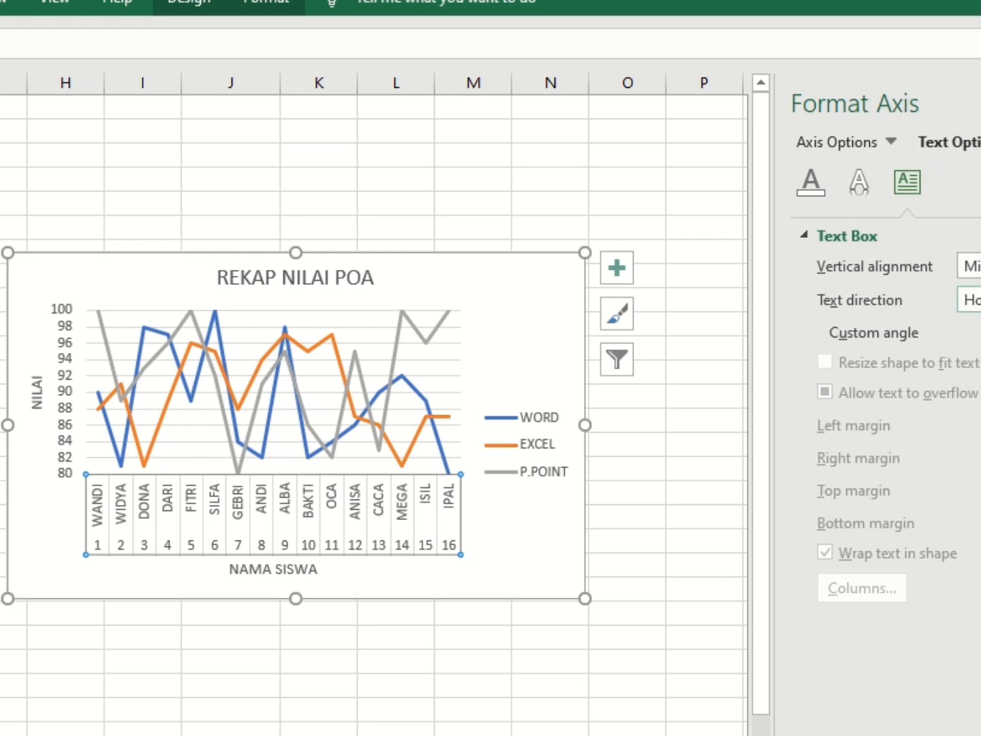
click(975, 300)
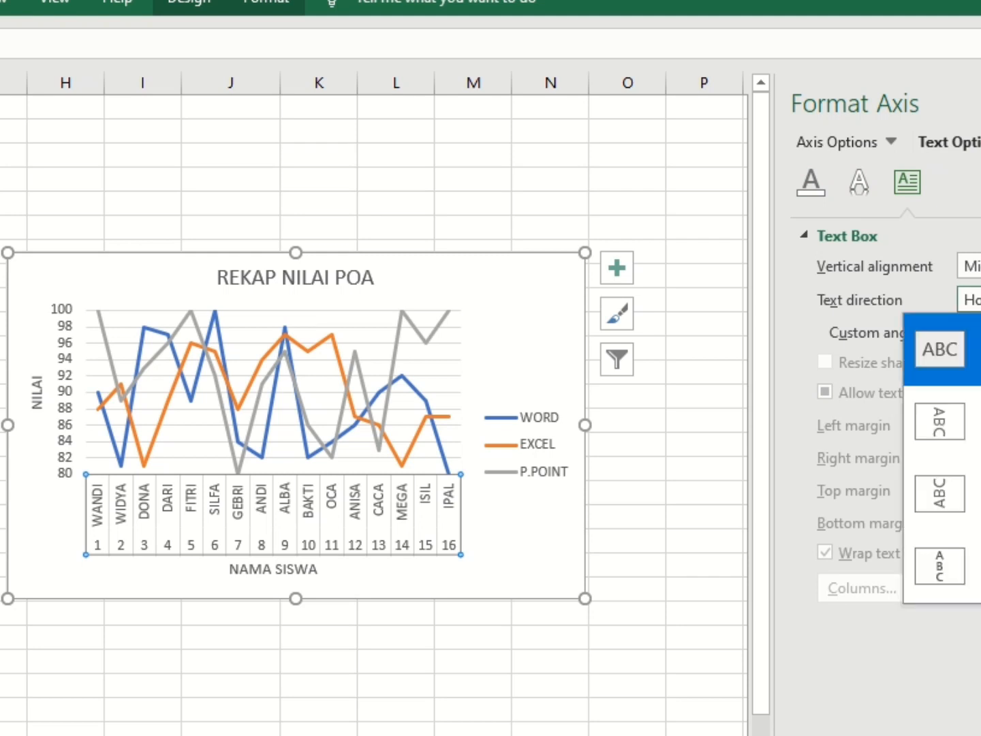
click(975, 300)
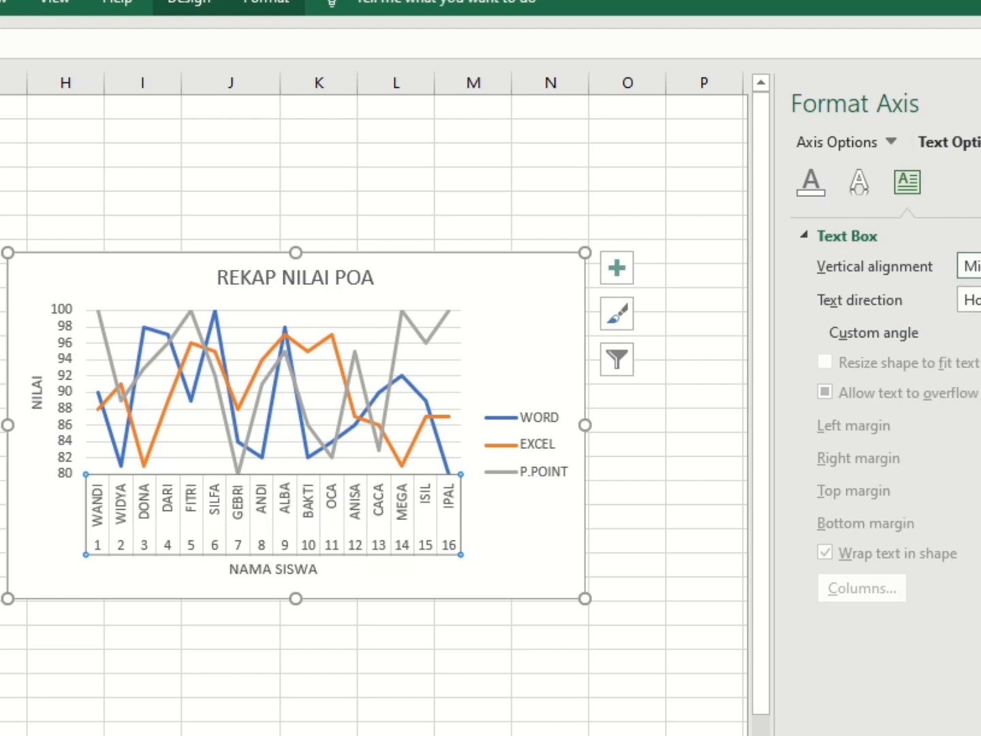
click(974, 267)
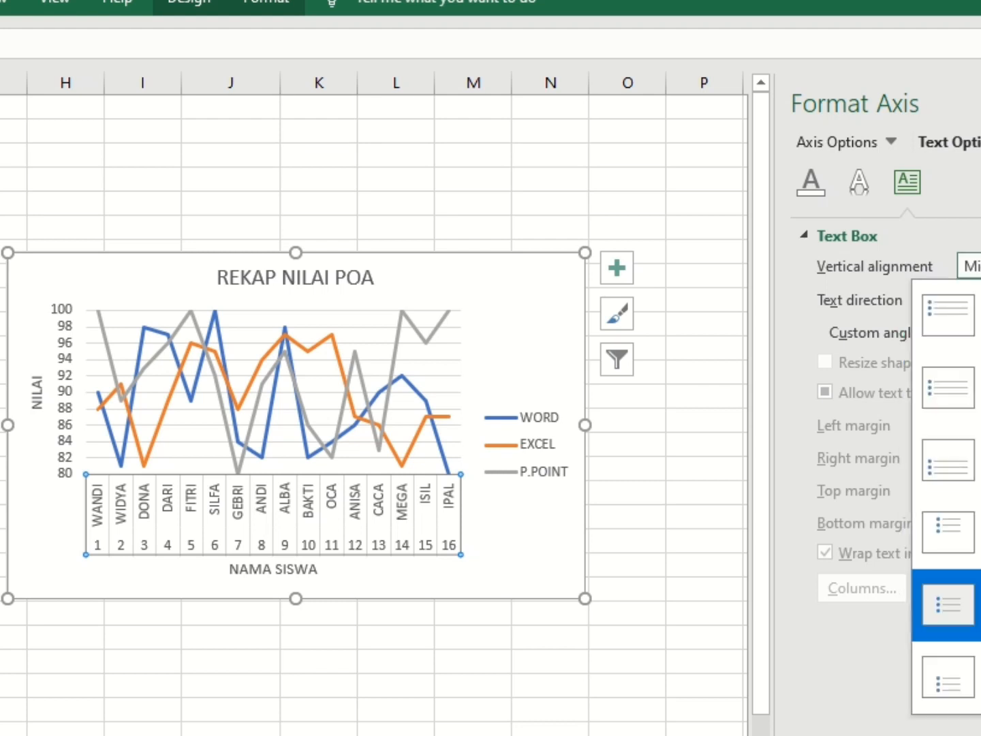
click(942, 605)
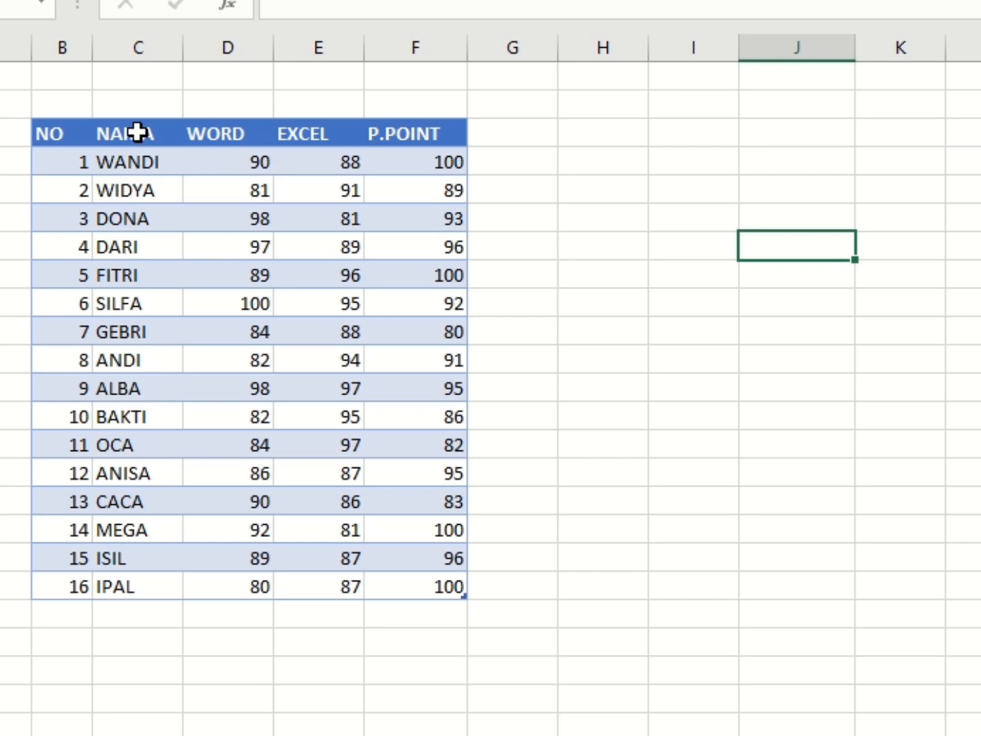
drag(136, 156, 155, 585)
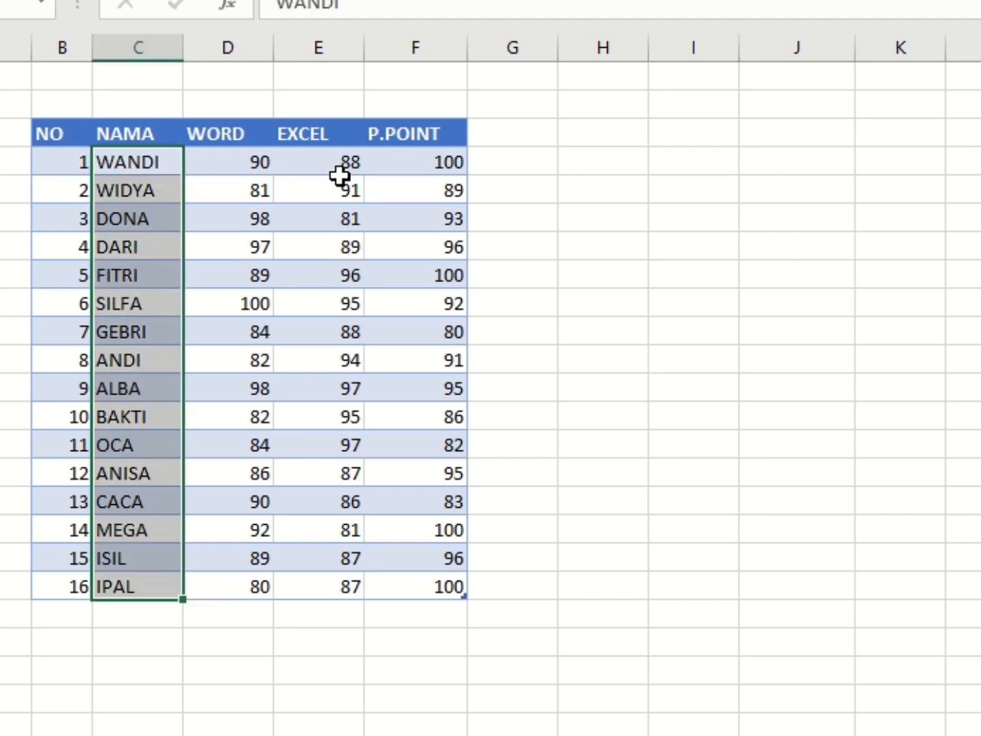
click(340, 178)
mouse_move(340, 176)
mouse_down()
mouse_move(340, 156)
mouse_move(328, 158)
mouse_move(337, 443)
mouse_move(355, 583)
mouse_up()
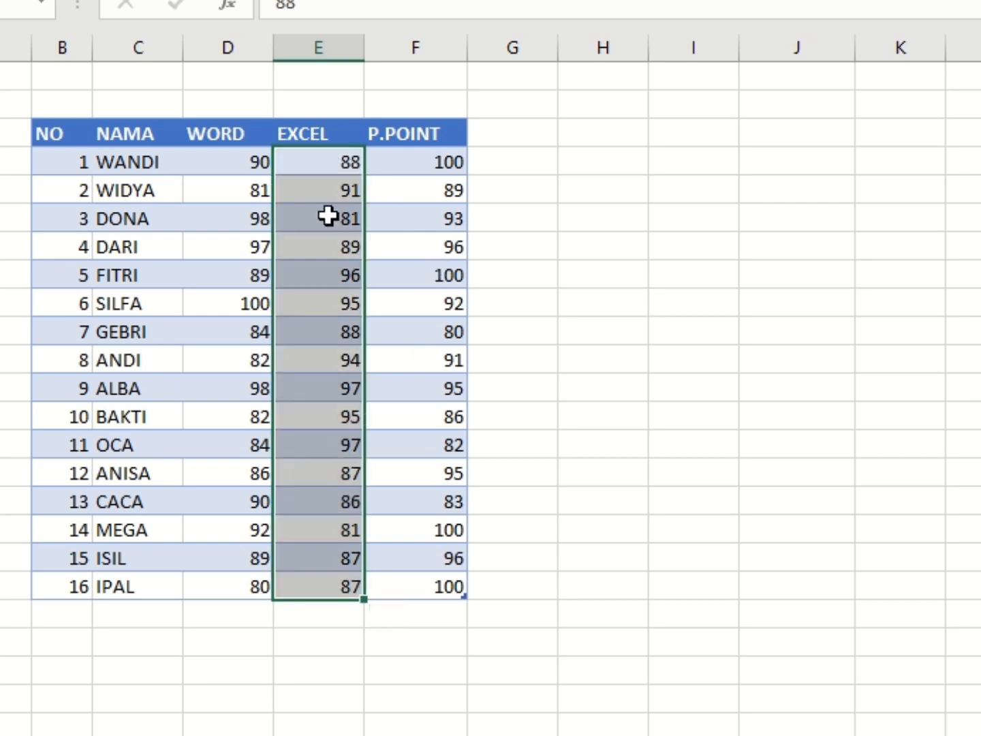
drag(235, 171, 254, 586)
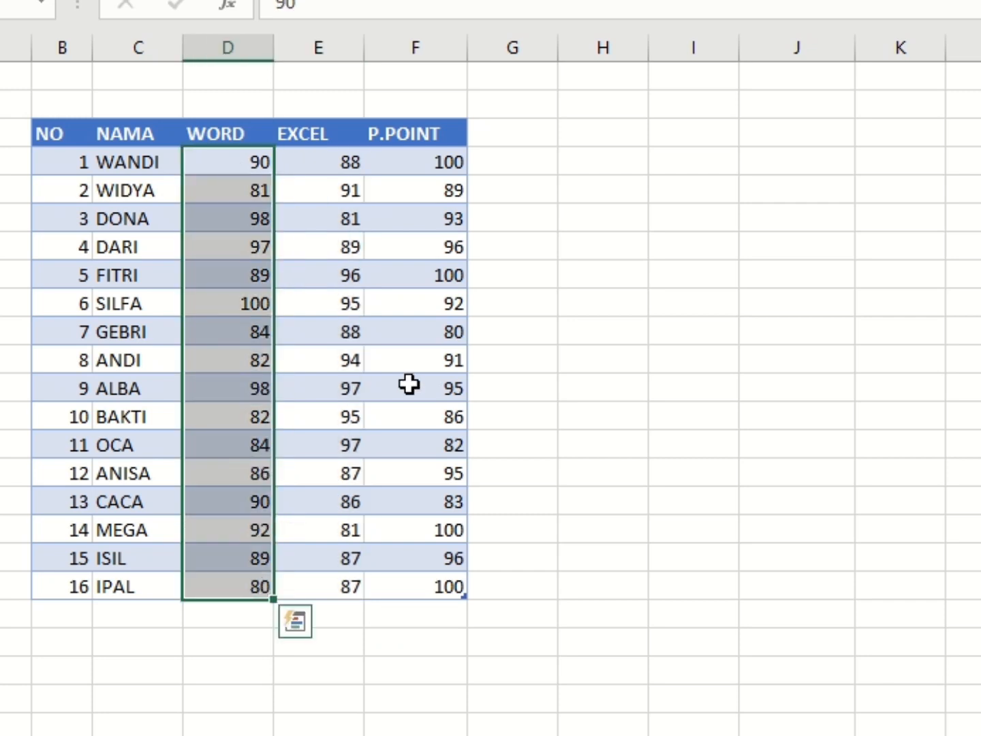
click(147, 187)
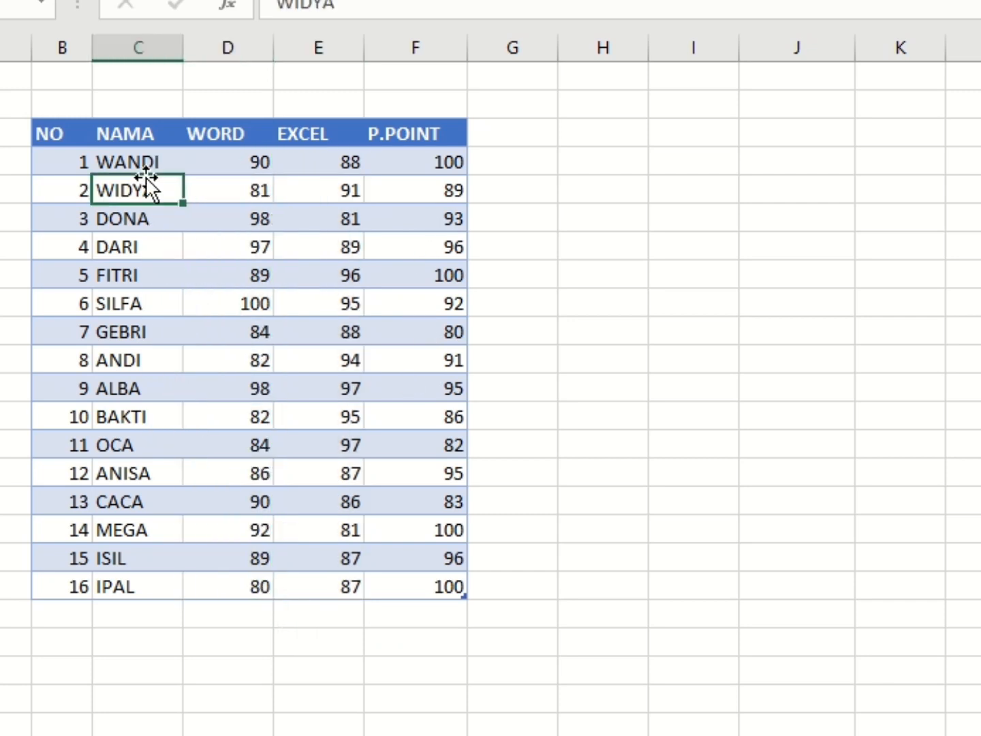
click(148, 162)
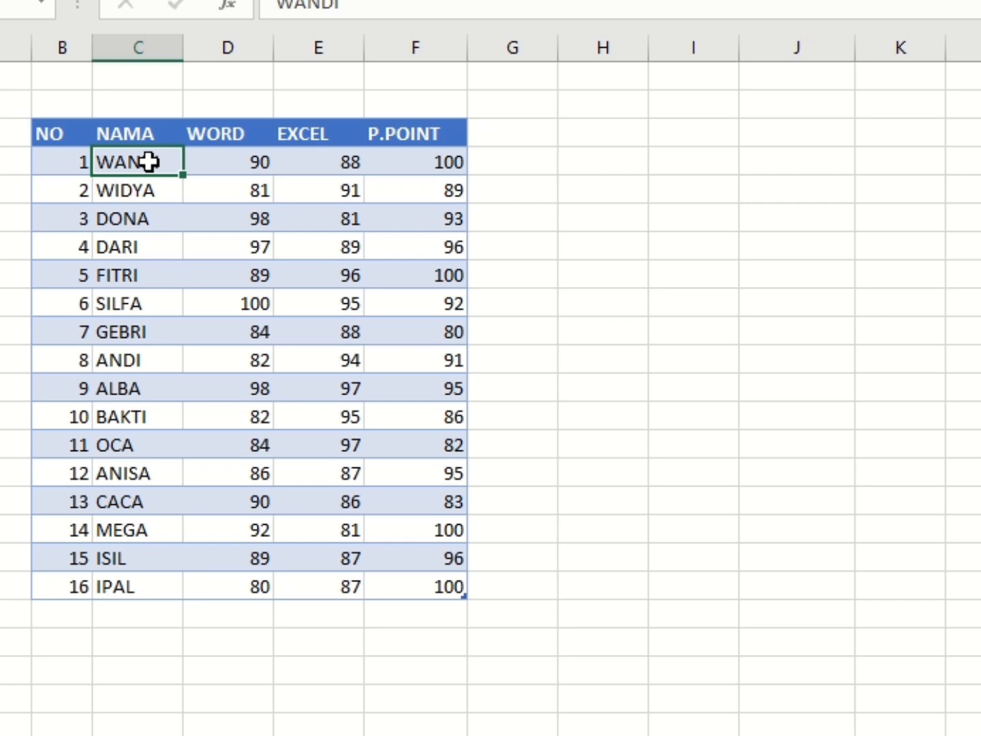
drag(149, 162, 212, 418)
key(Escape)
drag(144, 160, 256, 573)
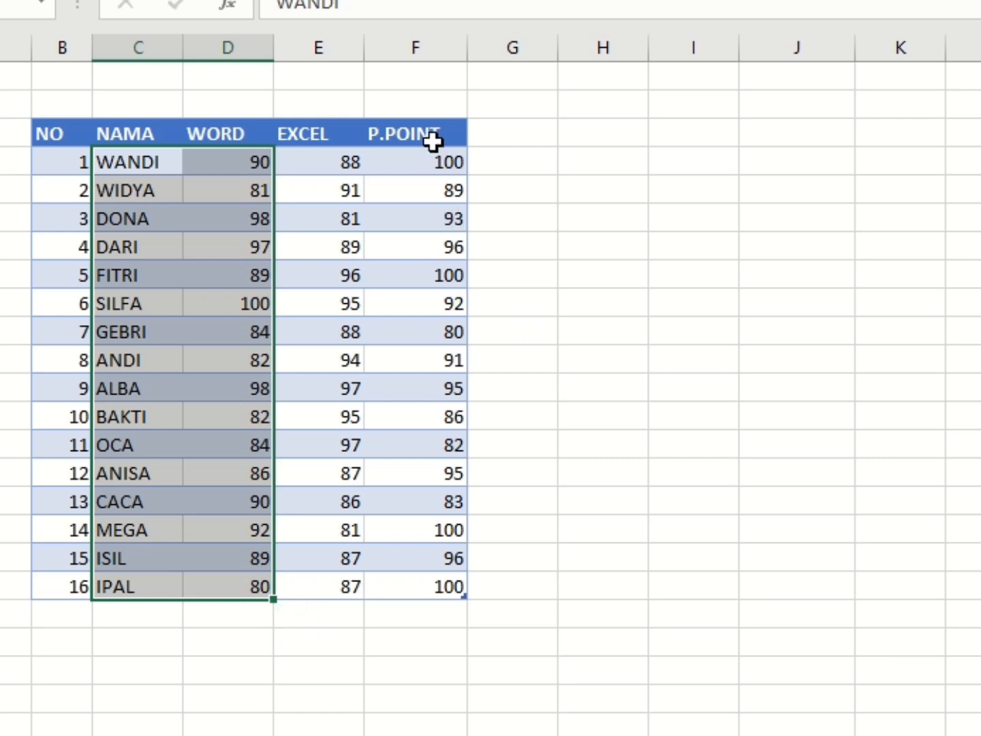
drag(432, 157, 418, 414)
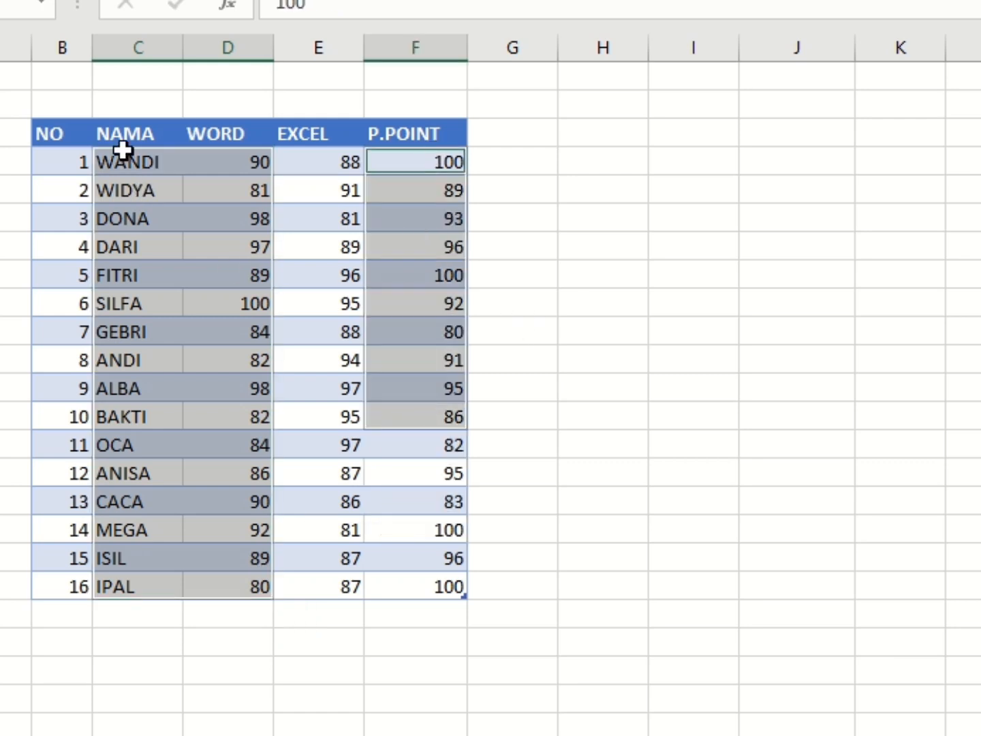
Step: Insert a 2-D line chart from only the NAMA, WORD and P.POINT columns, including their headers
click(119, 120)
drag(119, 120, 215, 119)
drag(416, 134, 425, 580)
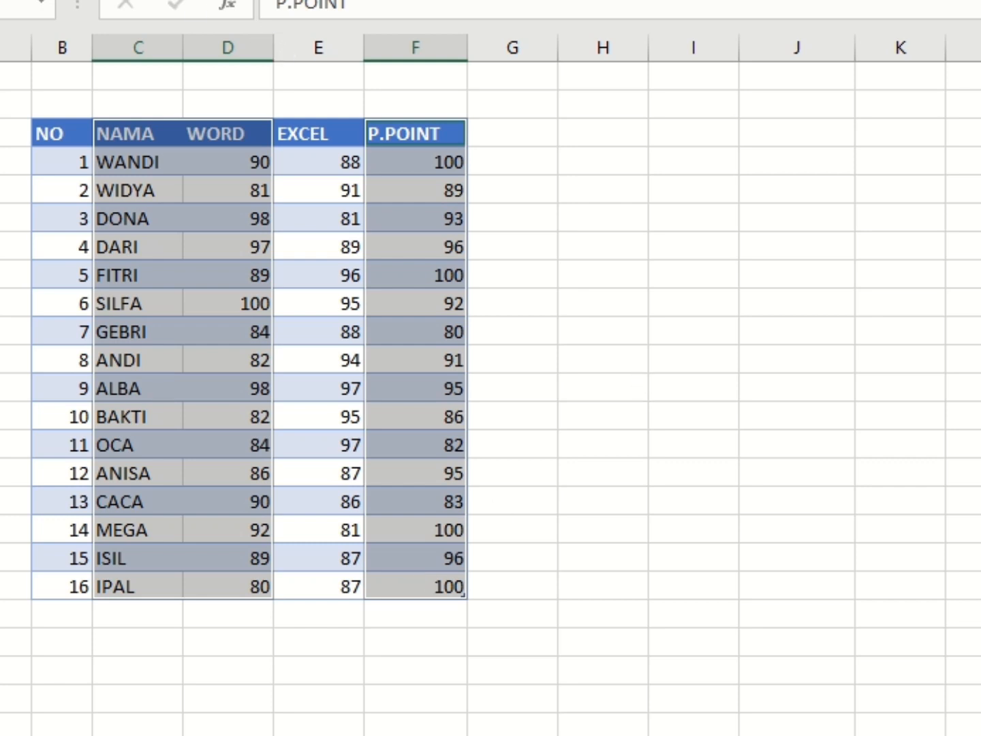
click(80, 1)
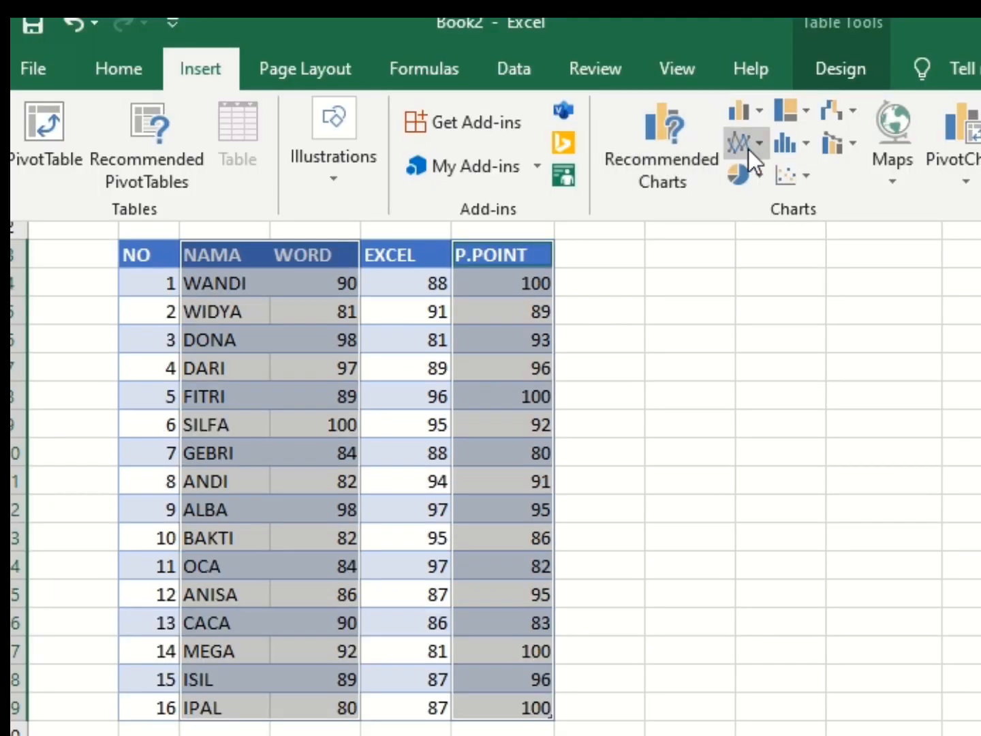
click(659, 26)
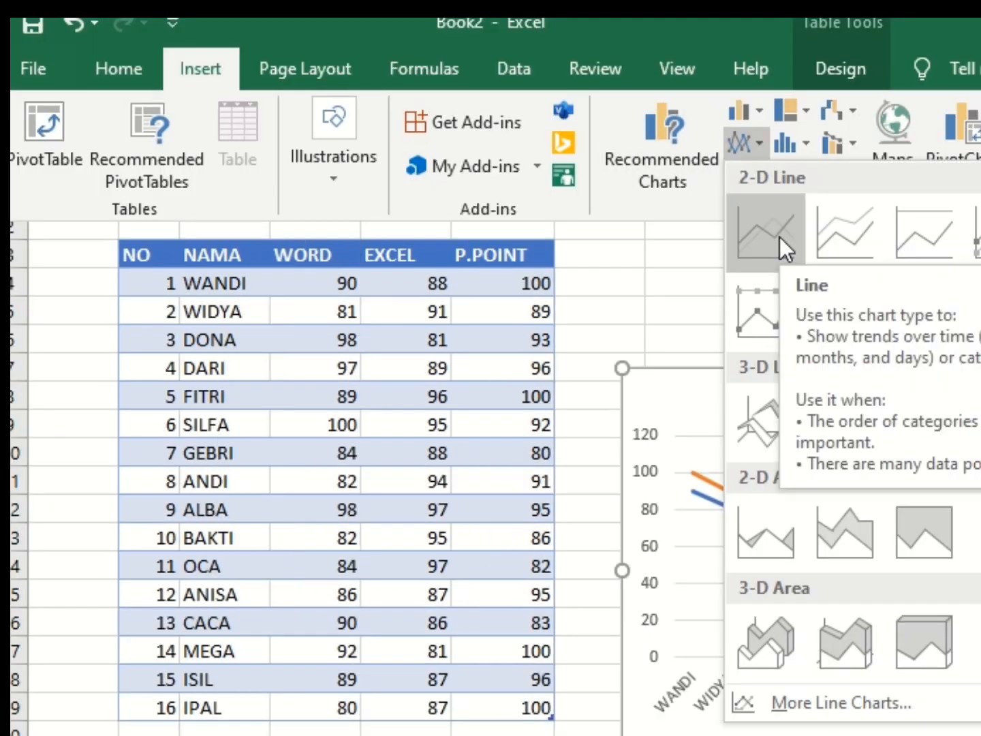
click(781, 239)
Step: Move the new line chart beside the table and shrink it to fit between the table and the first chart
drag(799, 328, 736, 273)
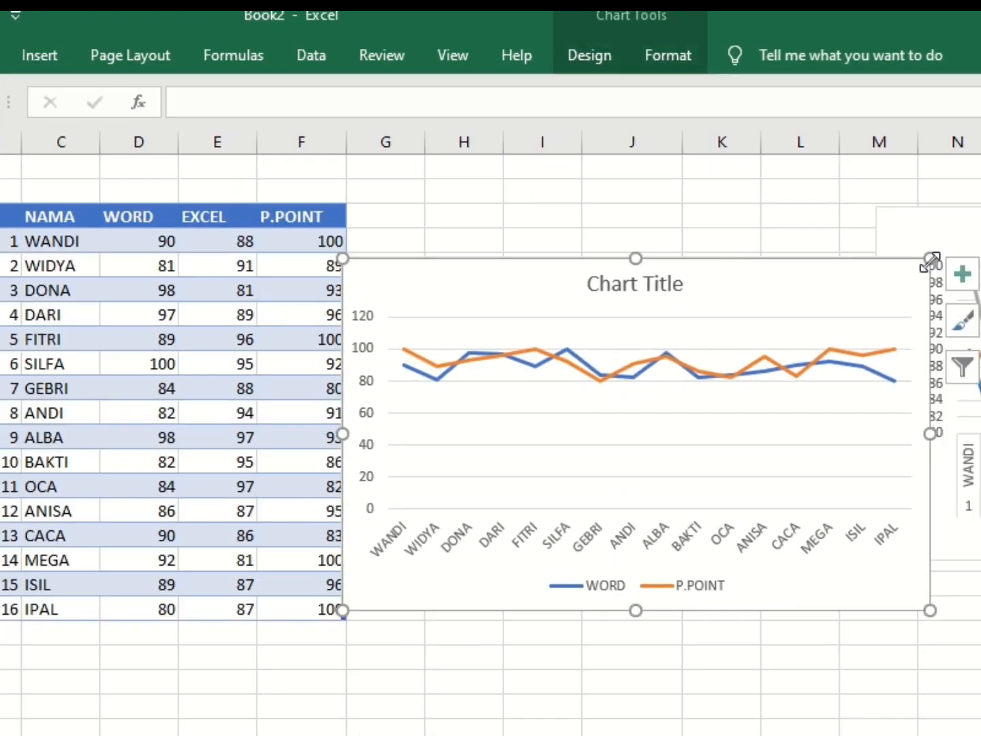
drag(853, 267, 869, 237)
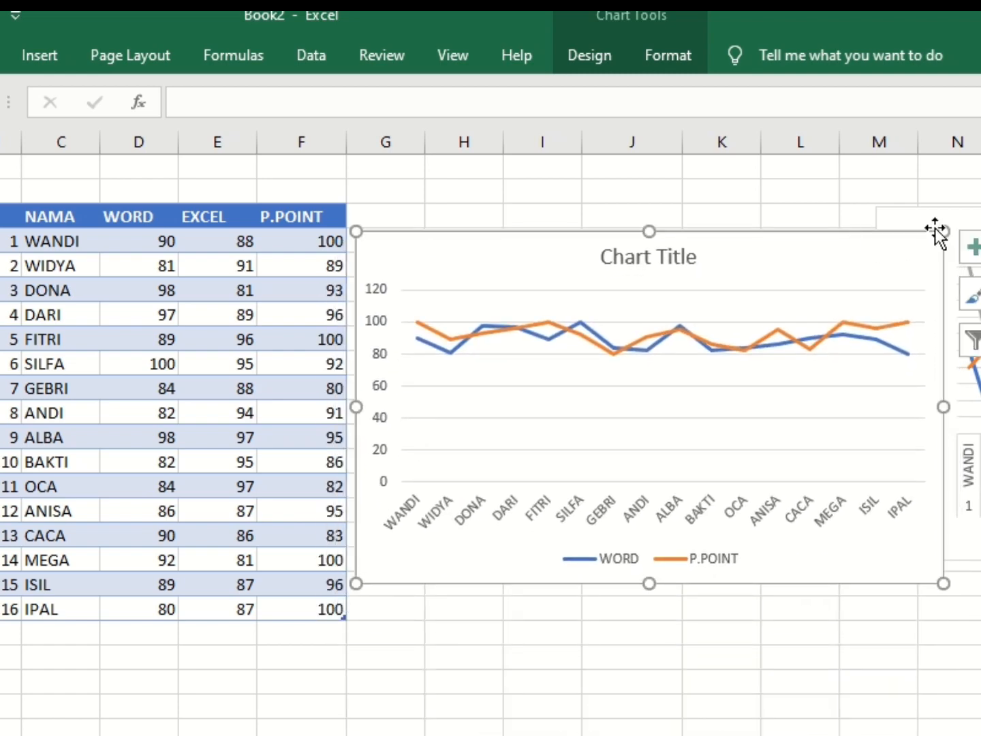
drag(944, 231, 816, 241)
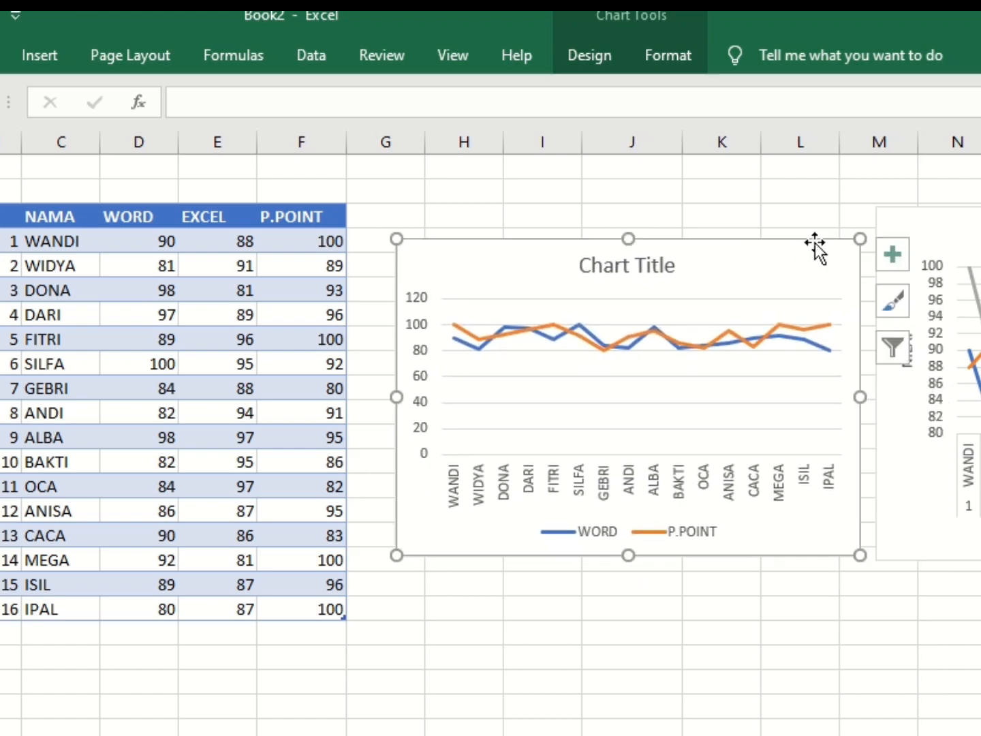
Step: Apply the dark gradient chart style with the black background to the new WORD and P.POINT line chart
click(697, 338)
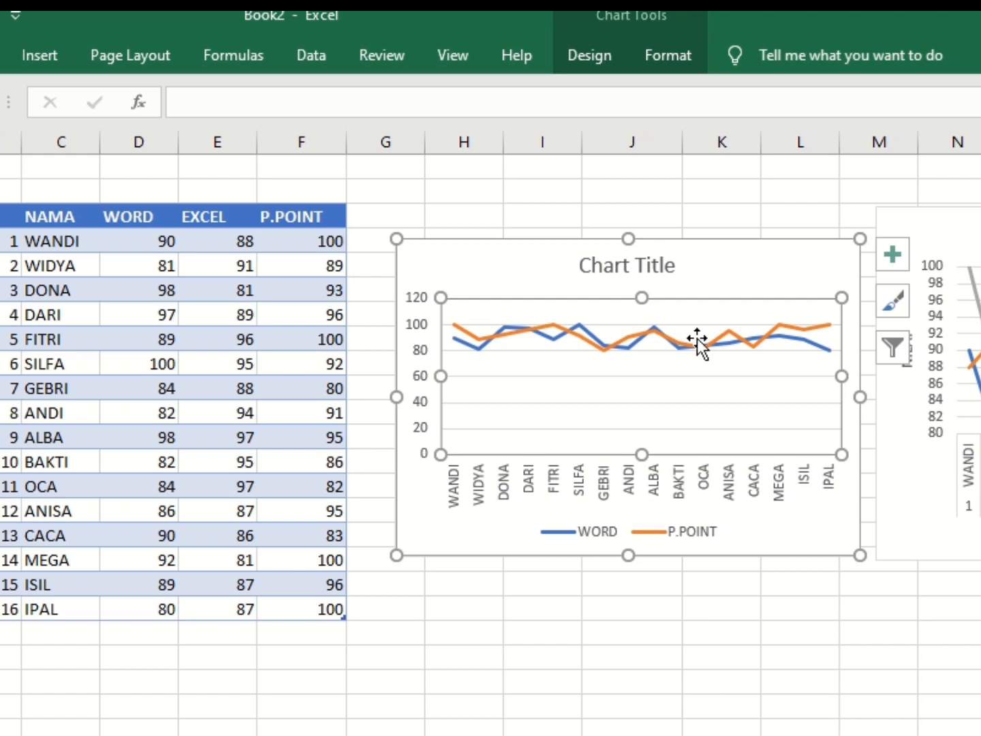
click(674, 40)
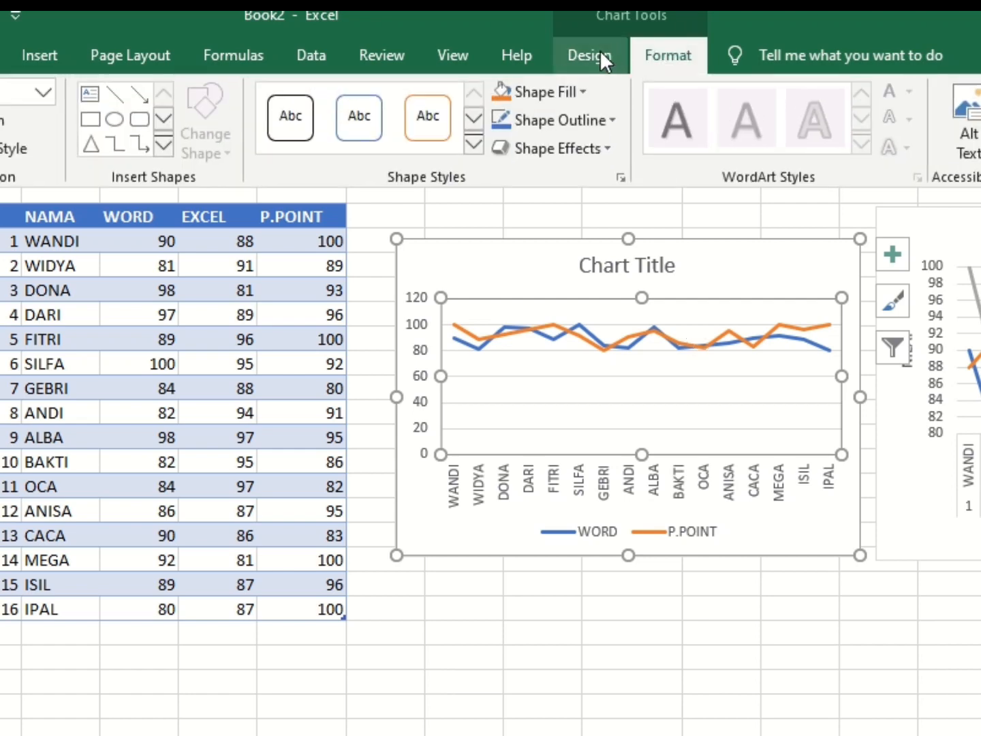
click(602, 59)
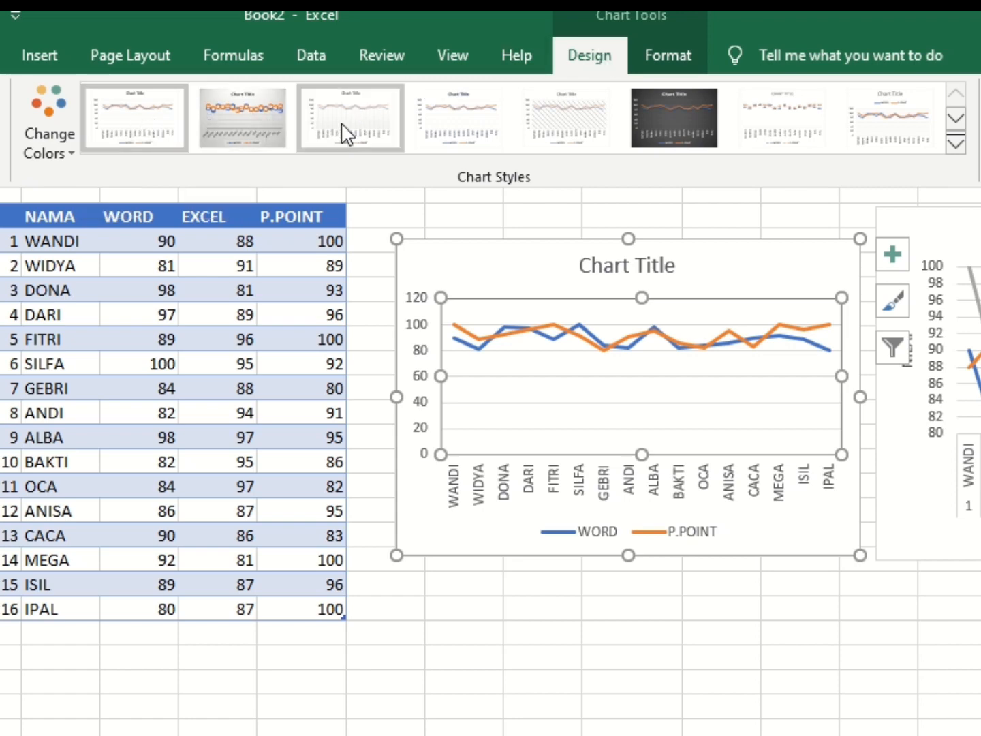
click(695, 124)
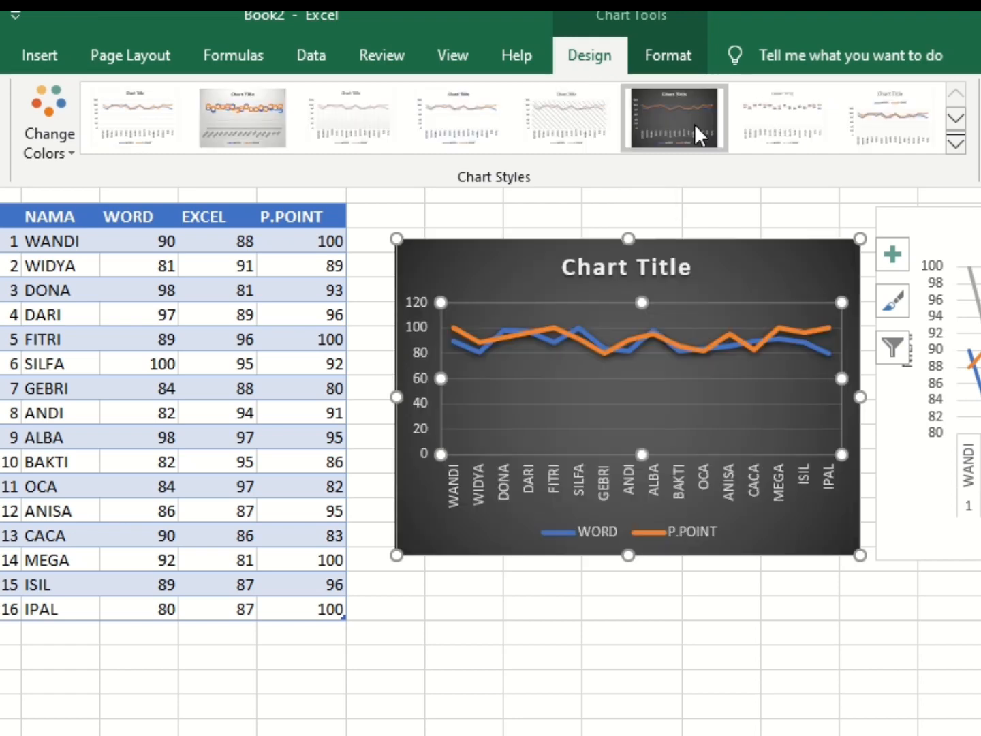
click(772, 440)
Step: Change the line colour of the P.POINT series in the dark chart to standard yellow
click(718, 342)
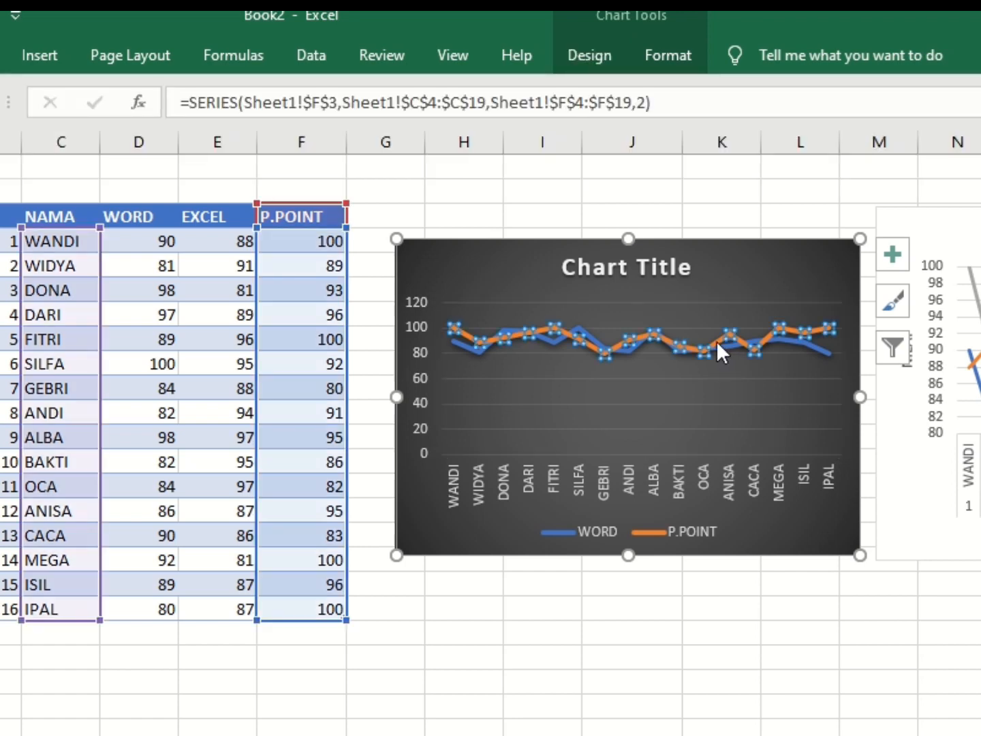
click(716, 341)
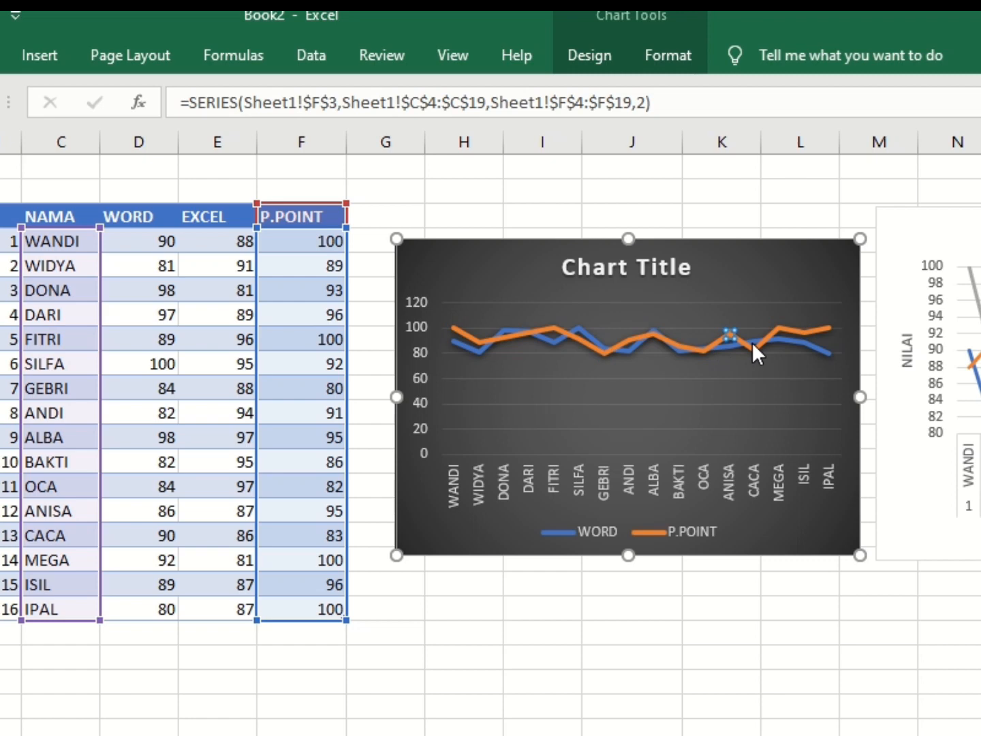
click(729, 351)
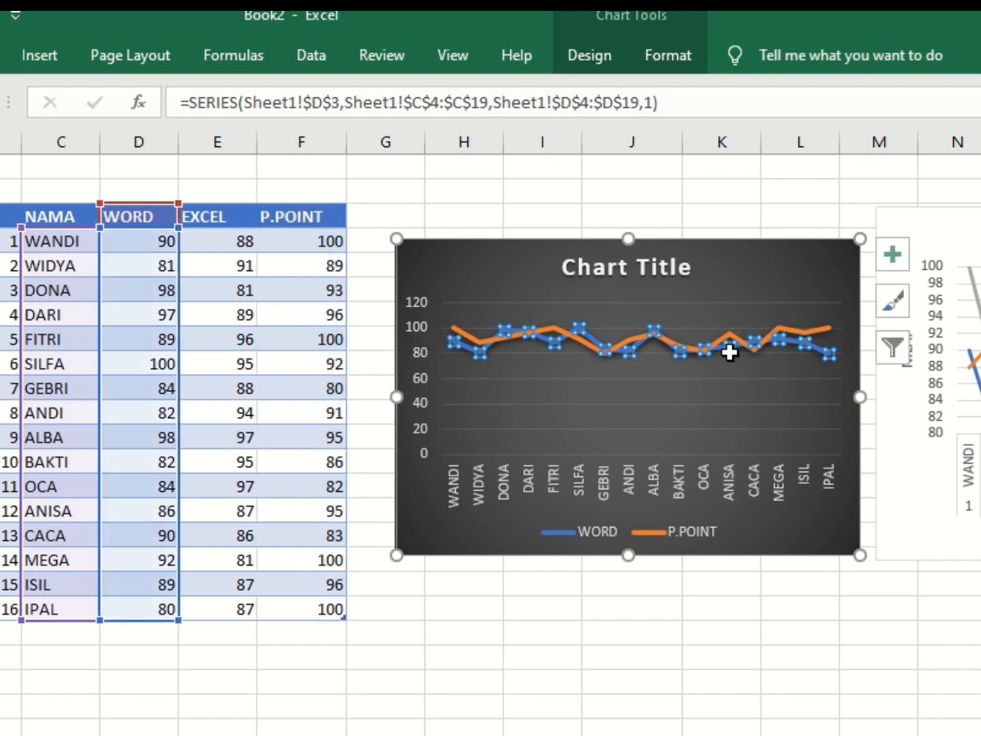
click(696, 369)
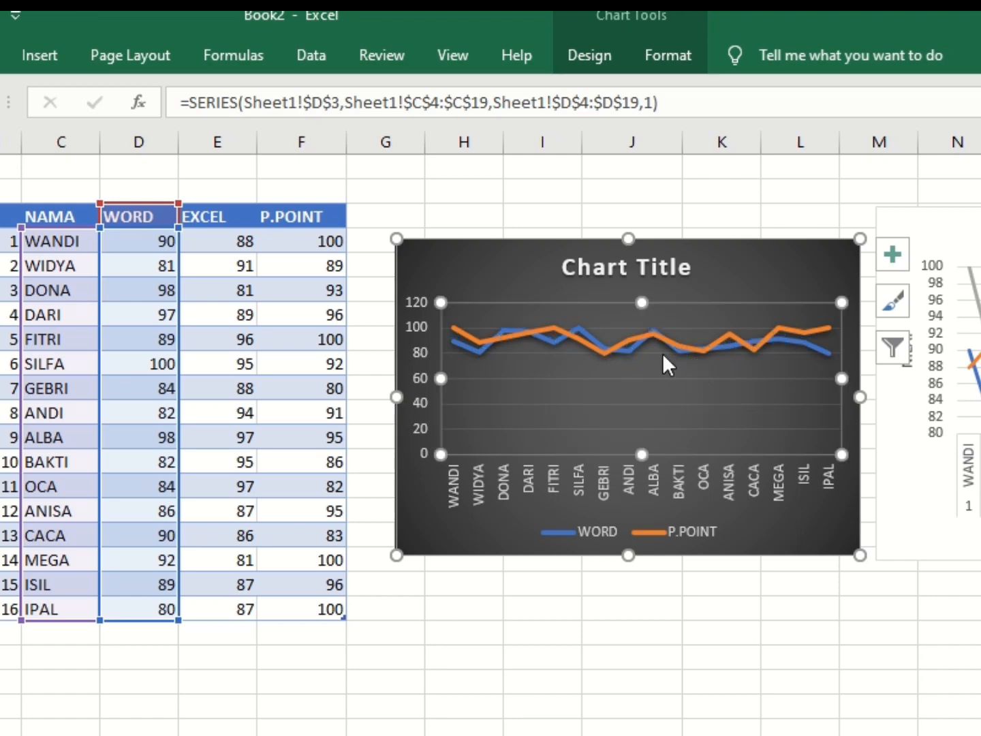
click(636, 333)
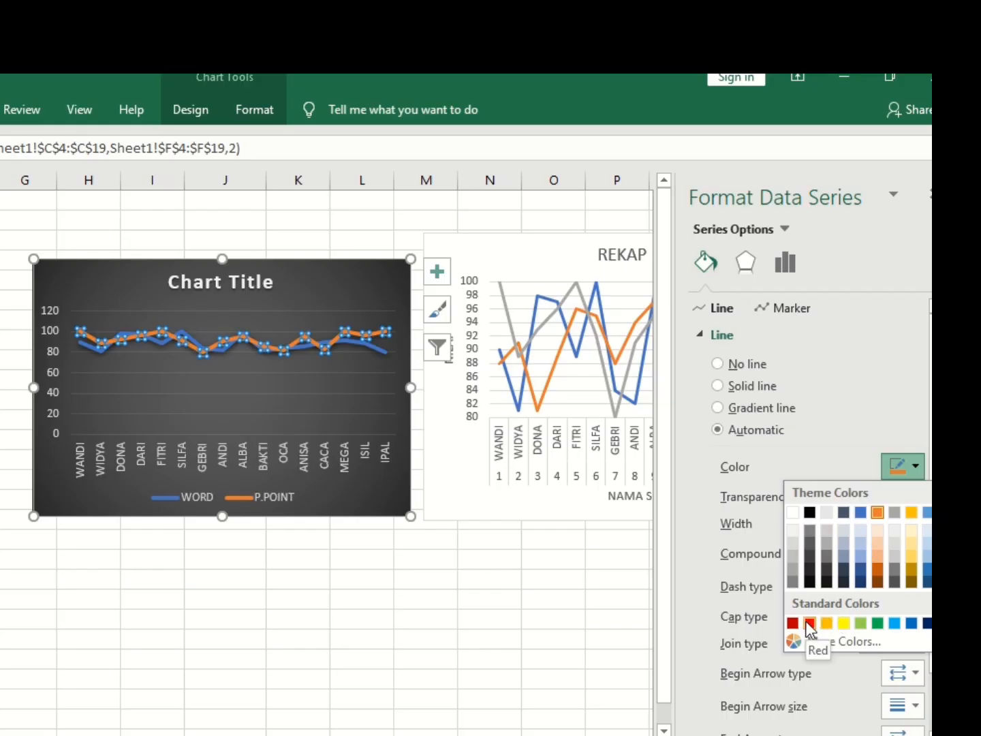
click(844, 623)
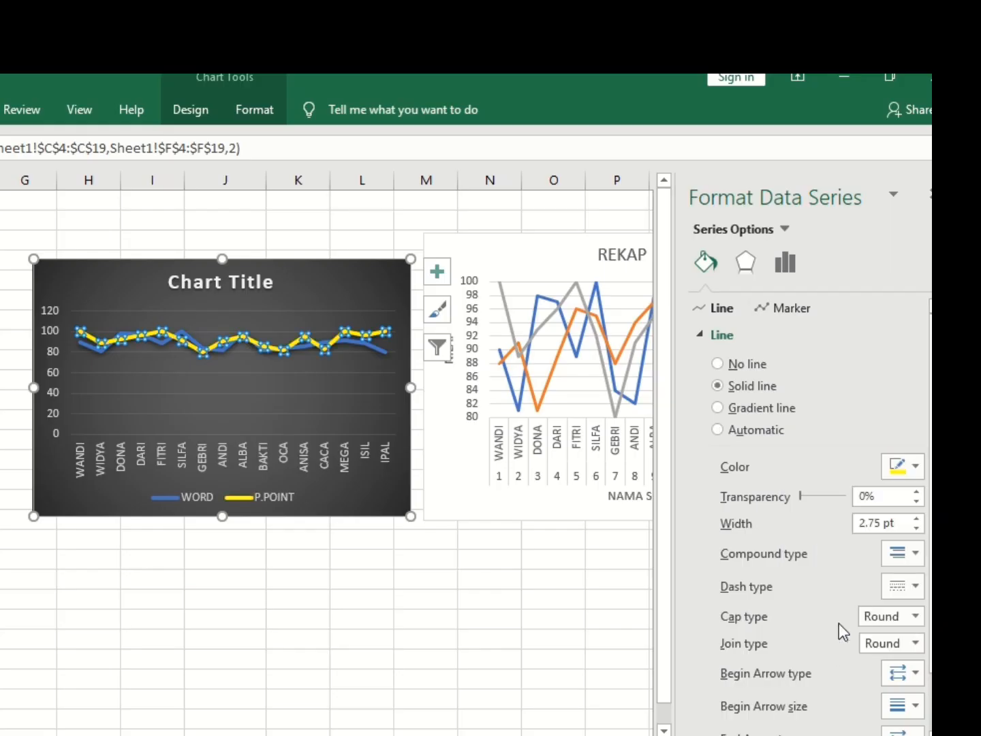
Step: Change the line colour of the WORD series in the dark chart to standard red
click(385, 353)
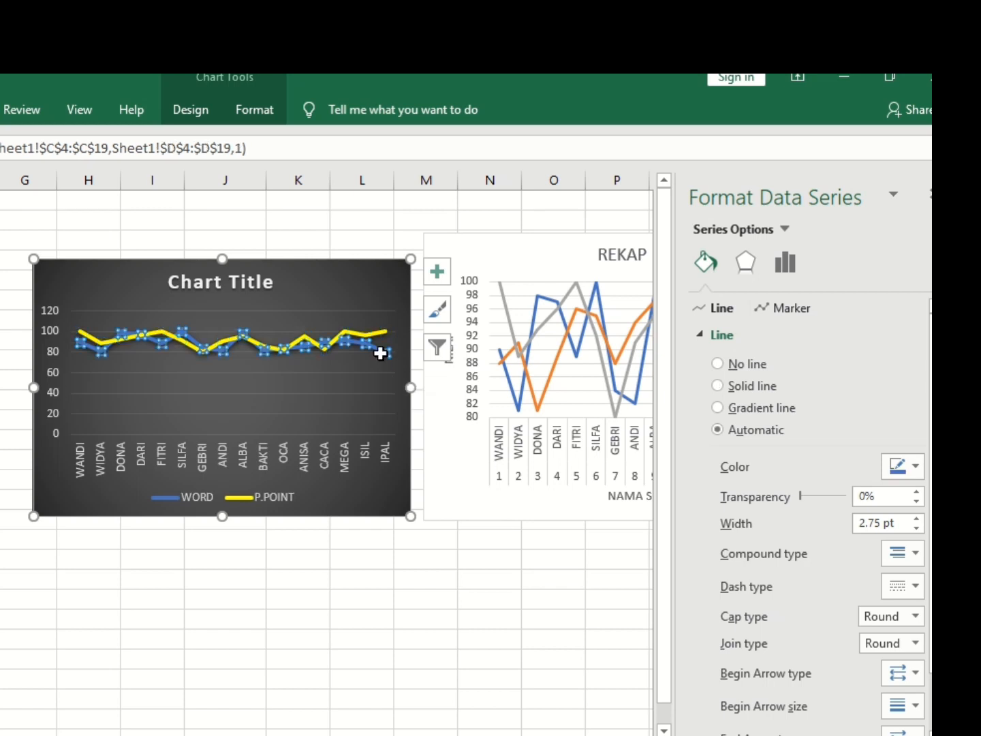
click(907, 467)
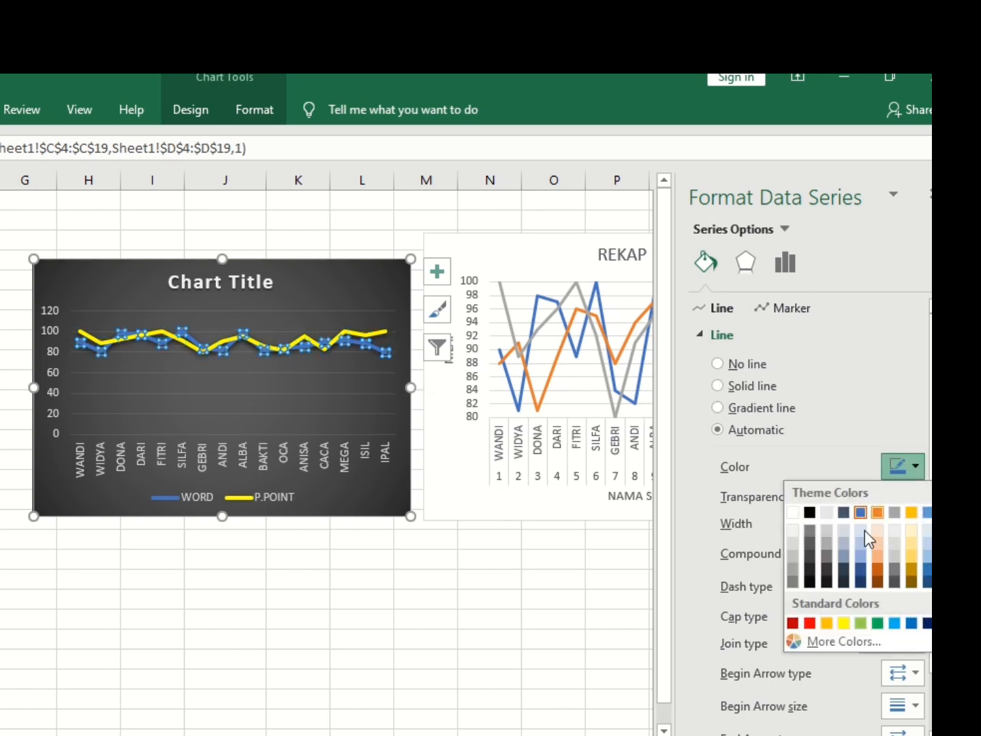
click(809, 622)
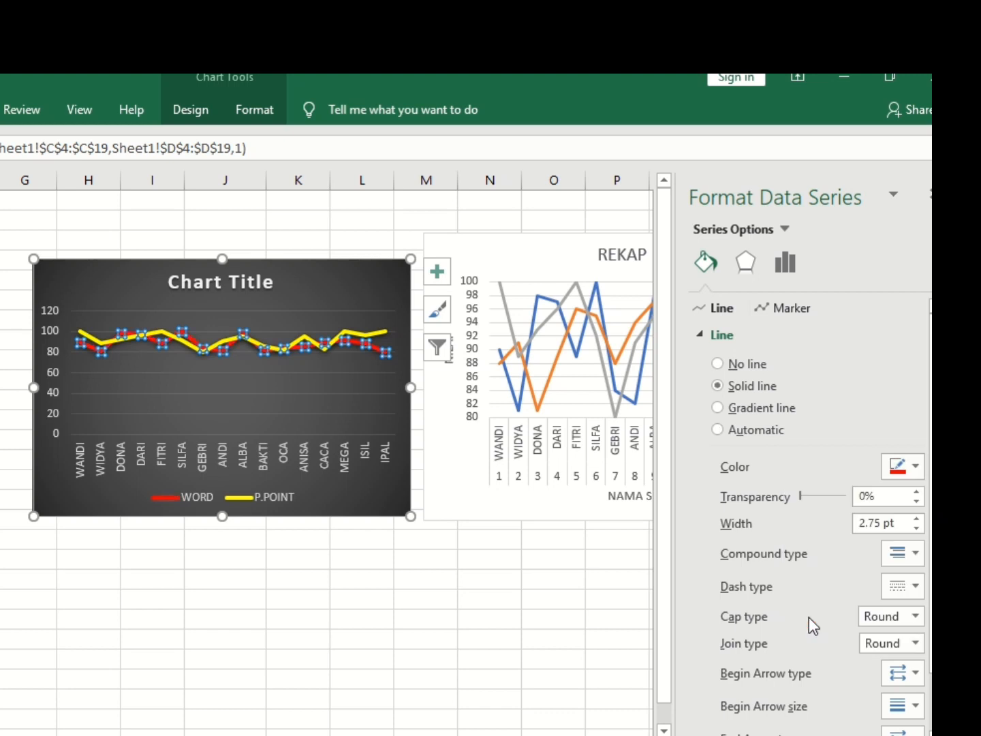
click(238, 408)
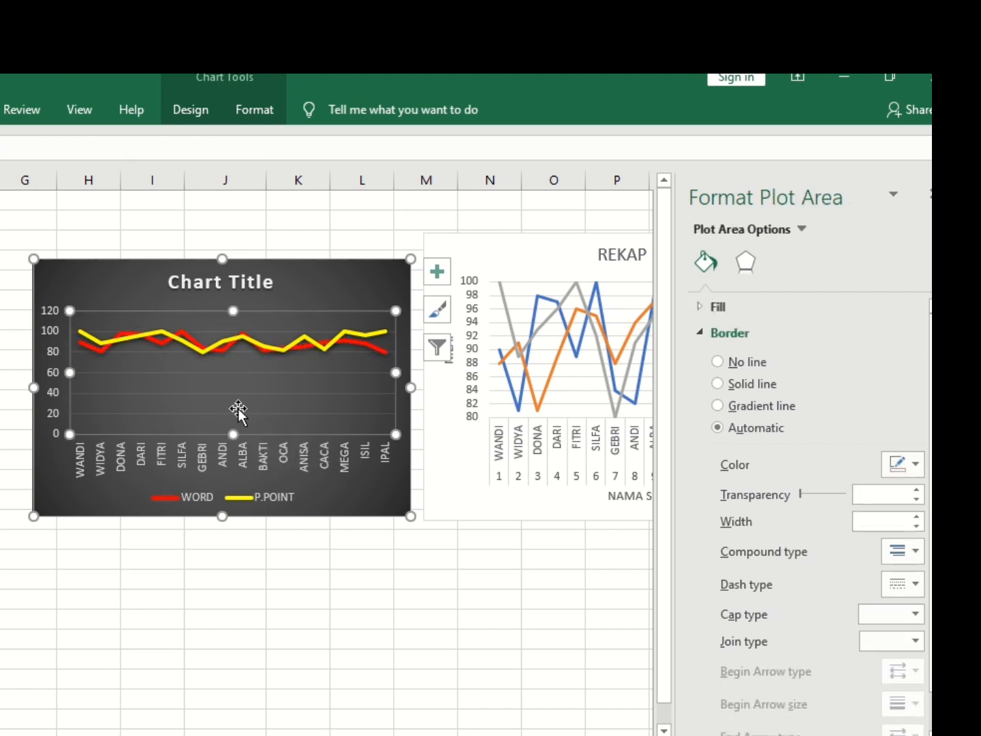
click(170, 455)
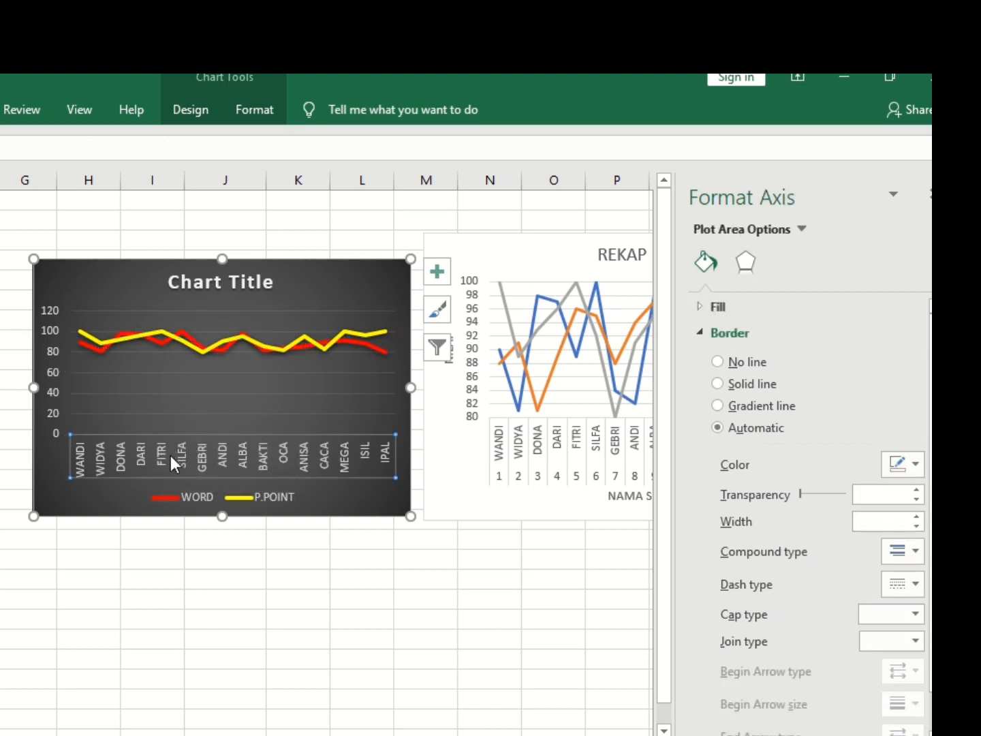
click(59, 387)
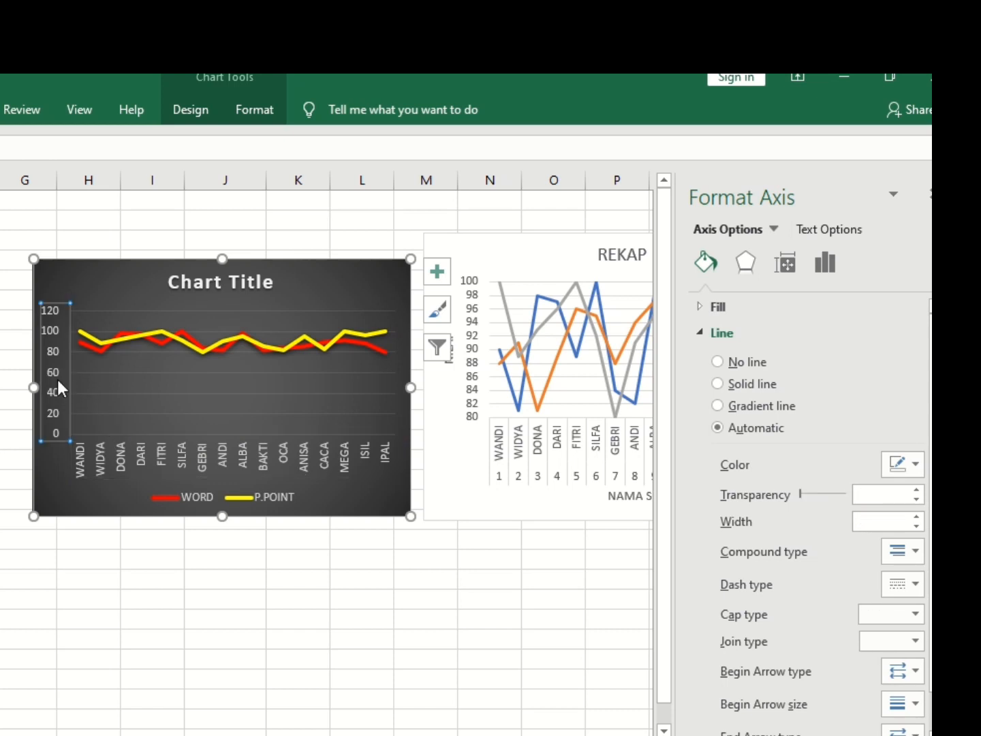
click(67, 286)
click(43, 310)
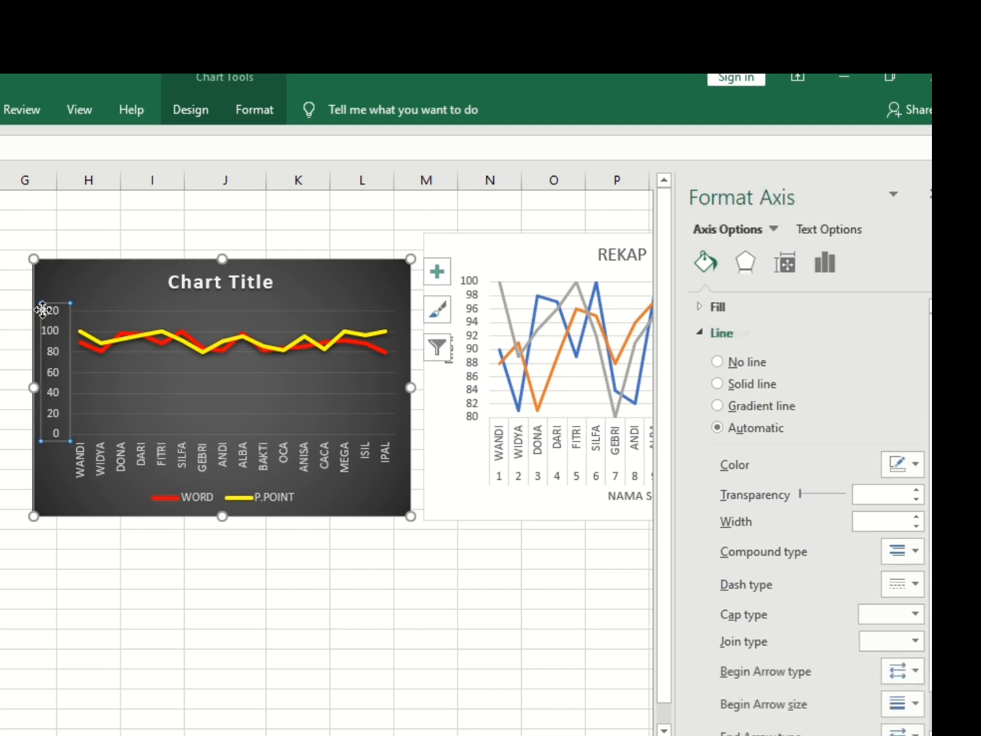
click(929, 195)
click(232, 580)
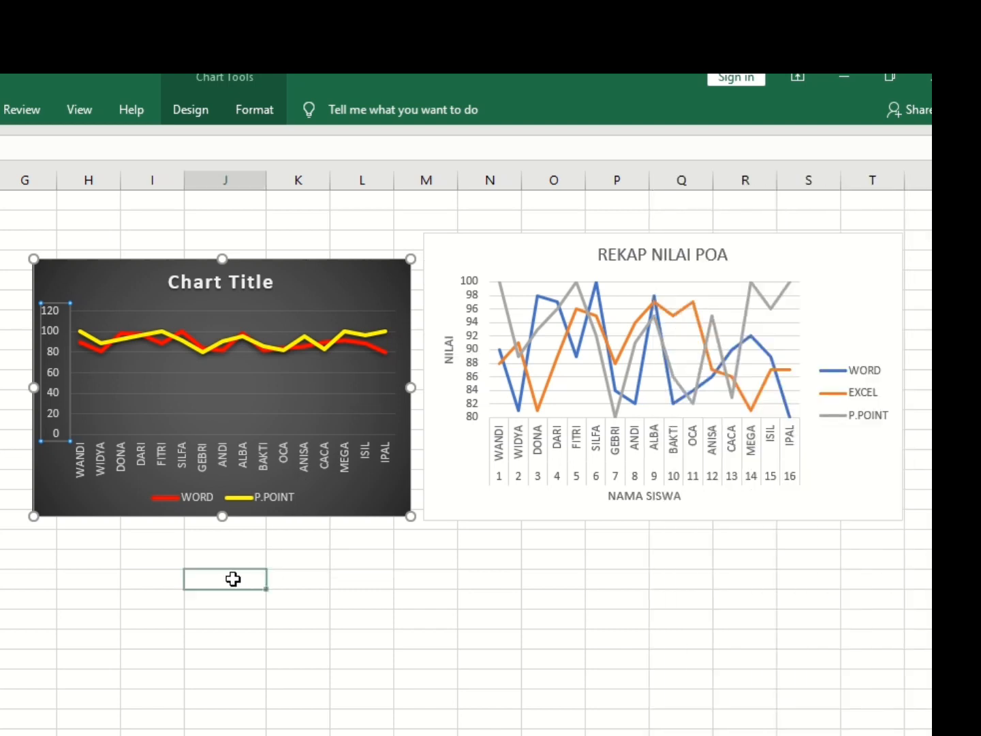
Step: Set the minimum bound of the dark chart's vertical axis to 70
click(55, 366)
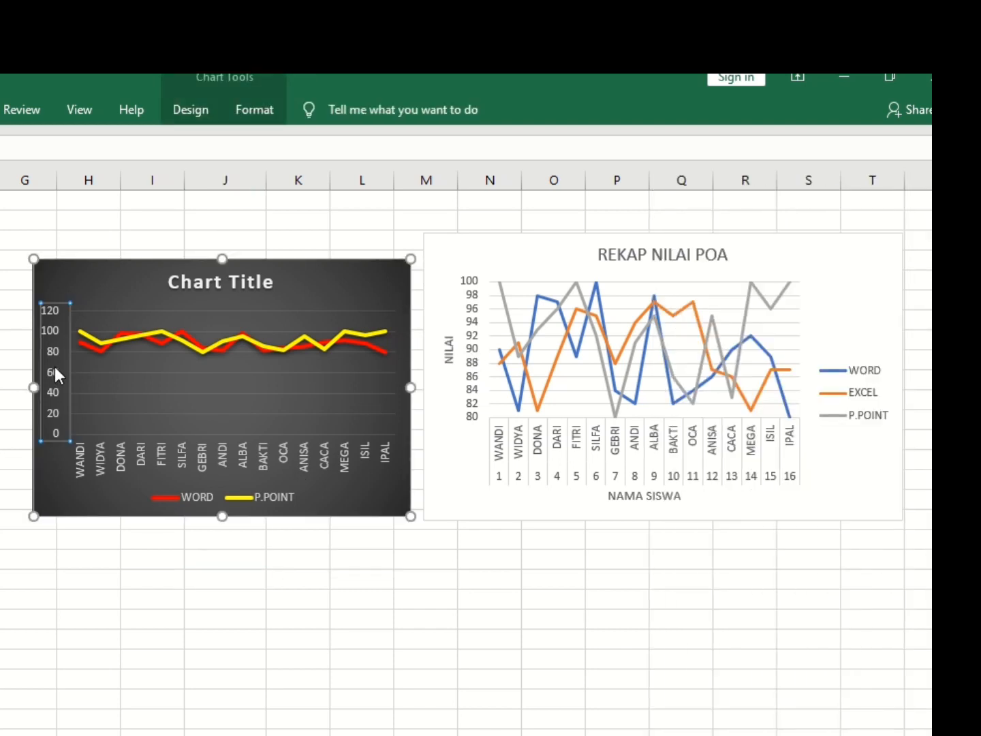
double_click(54, 367)
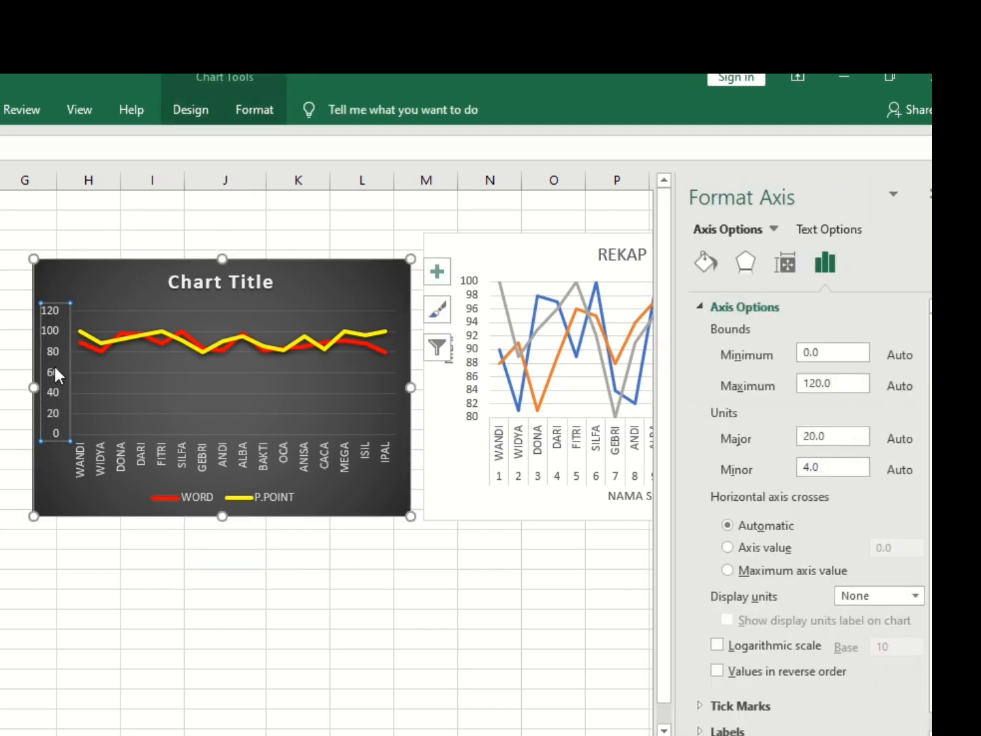
click(843, 353)
drag(827, 353, 796, 353)
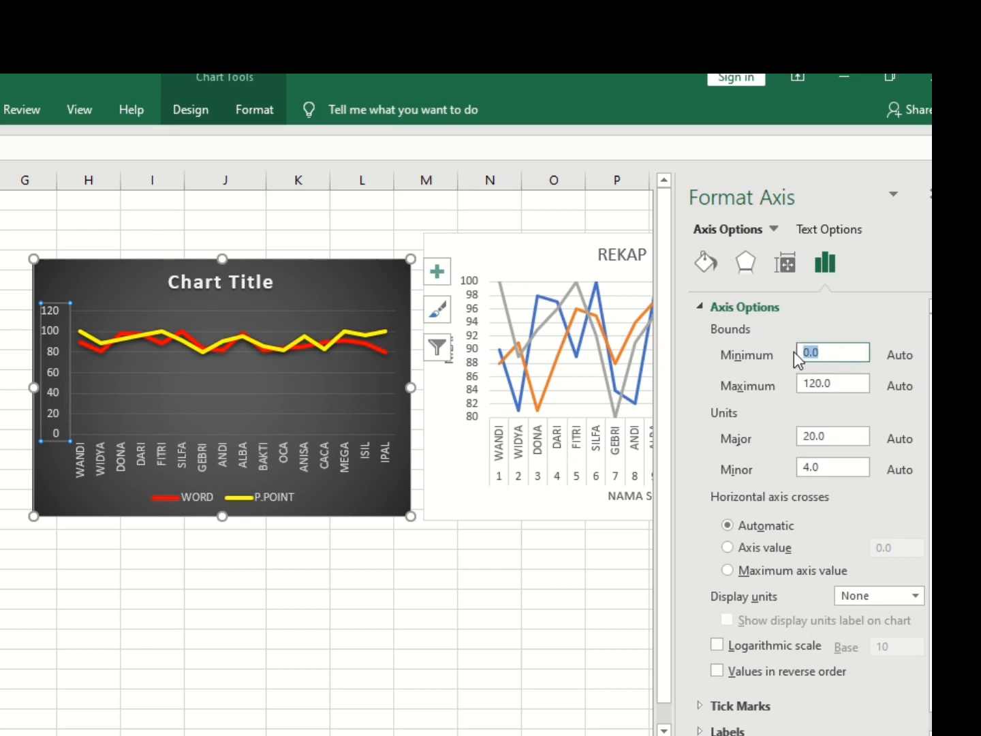
text(70)
key(Return)
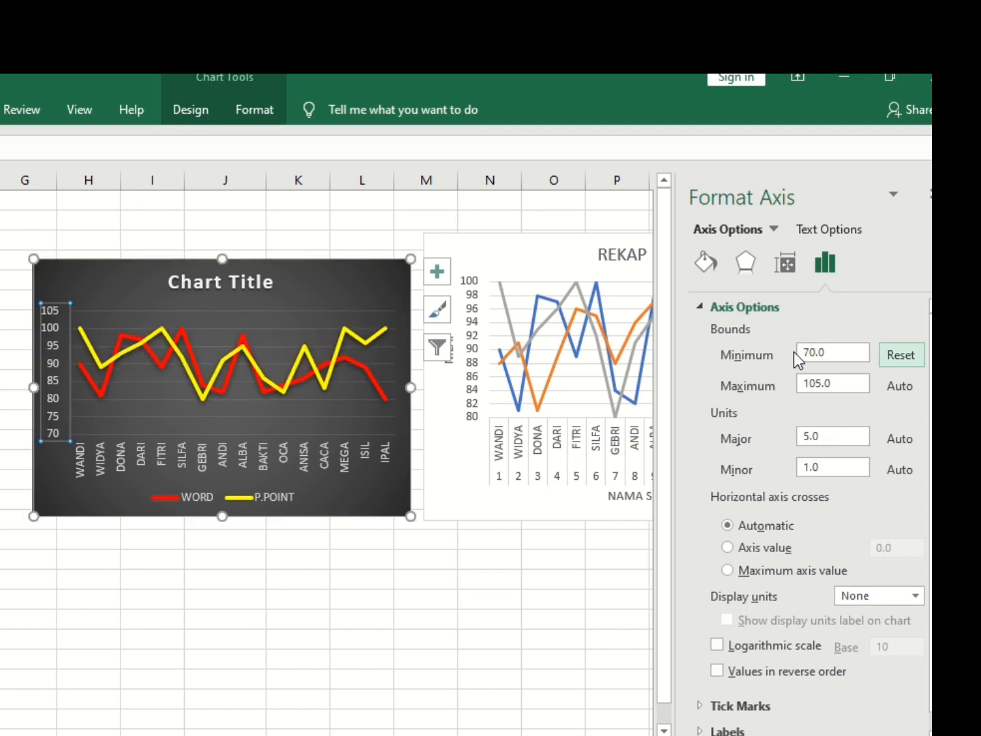
drag(836, 379, 787, 383)
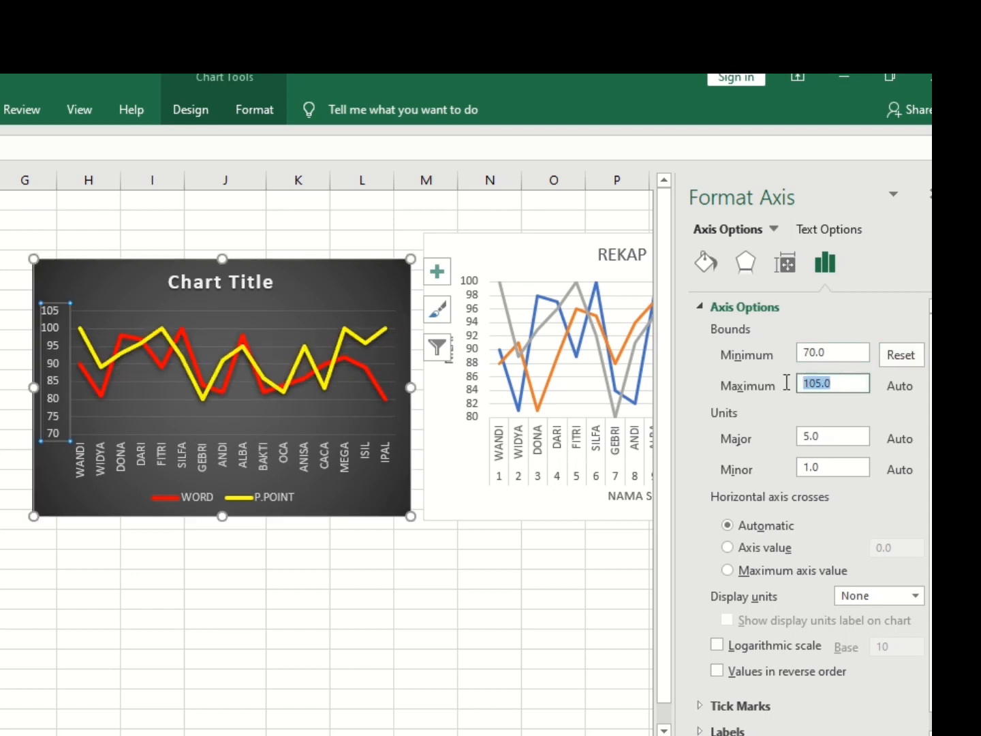
text(0)
key(Return)
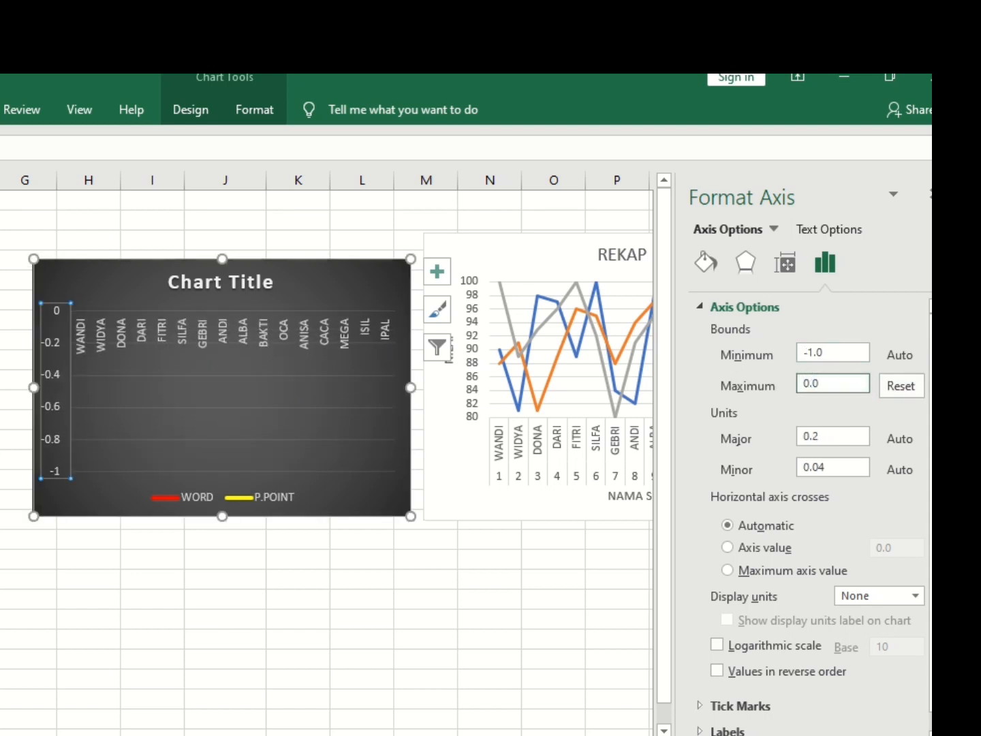
drag(845, 350, 779, 350)
text(7)
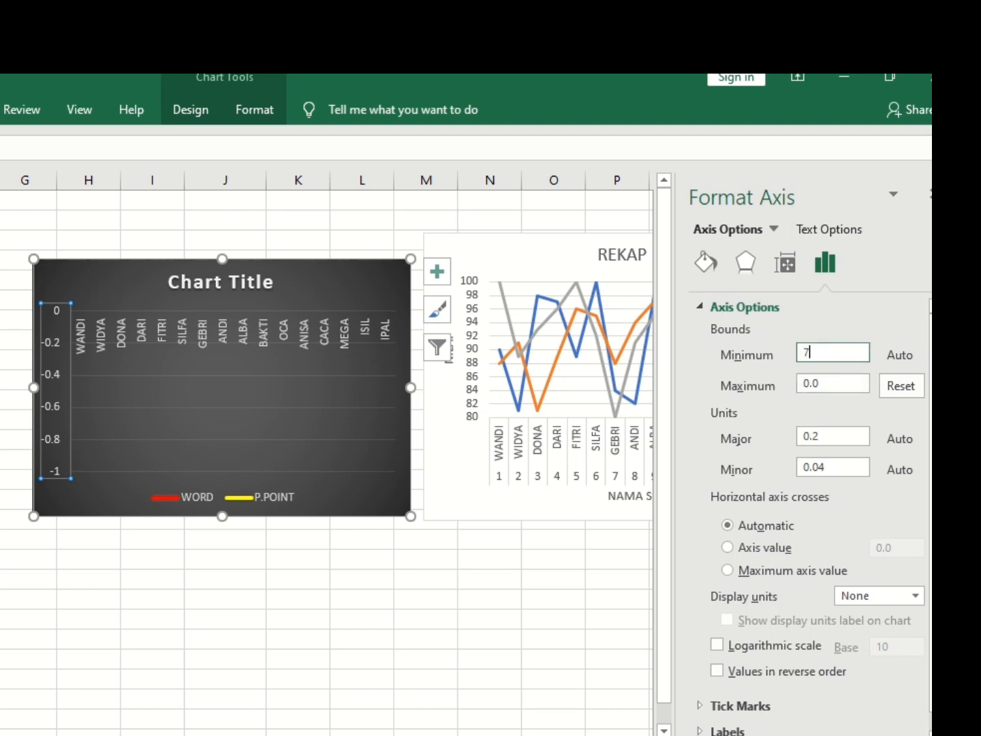
text(0)
key(Return)
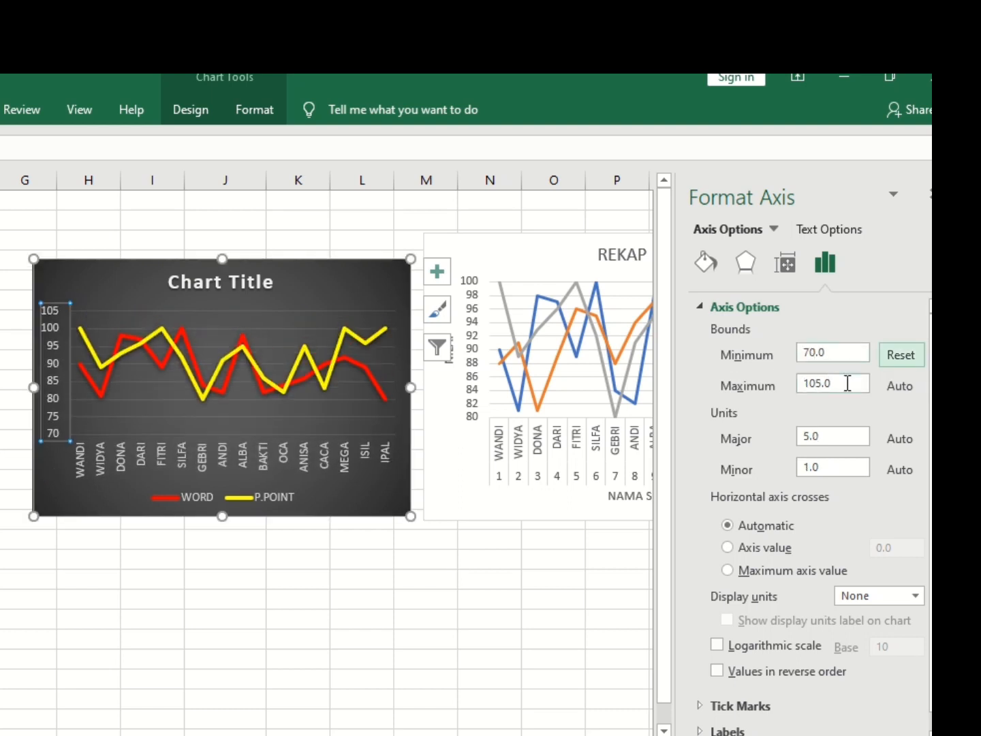
Step: Set the maximum bound of the dark chart's vertical axis to 100
drag(848, 384, 781, 386)
text(00)
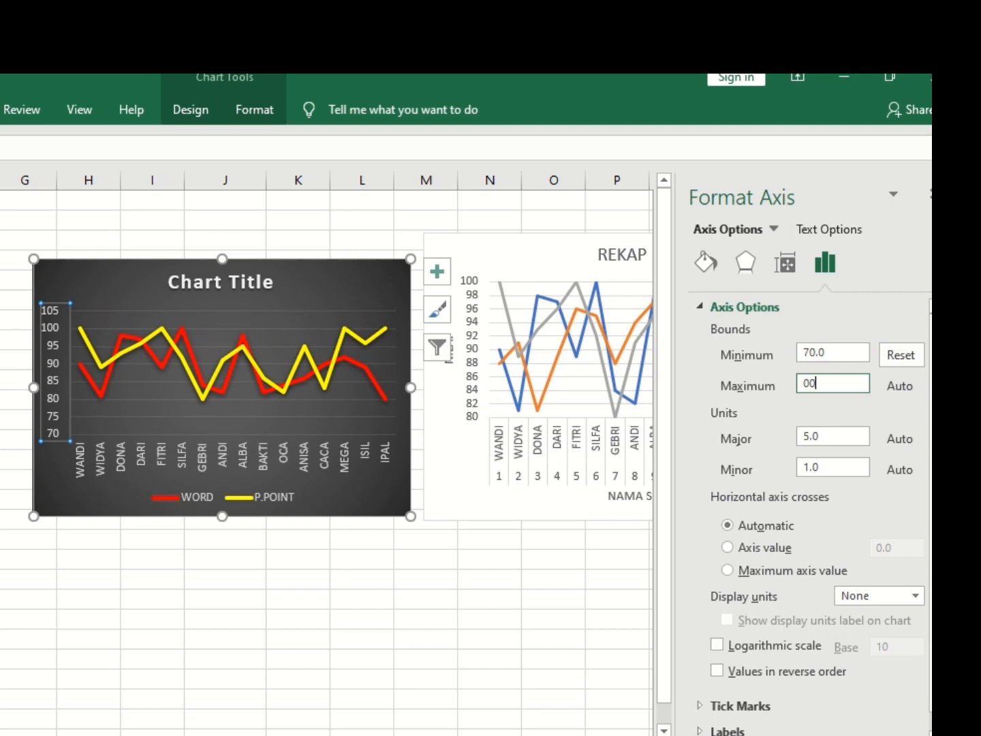
key(BackSpace)
key(BackSpace)
text(100)
key(Return)
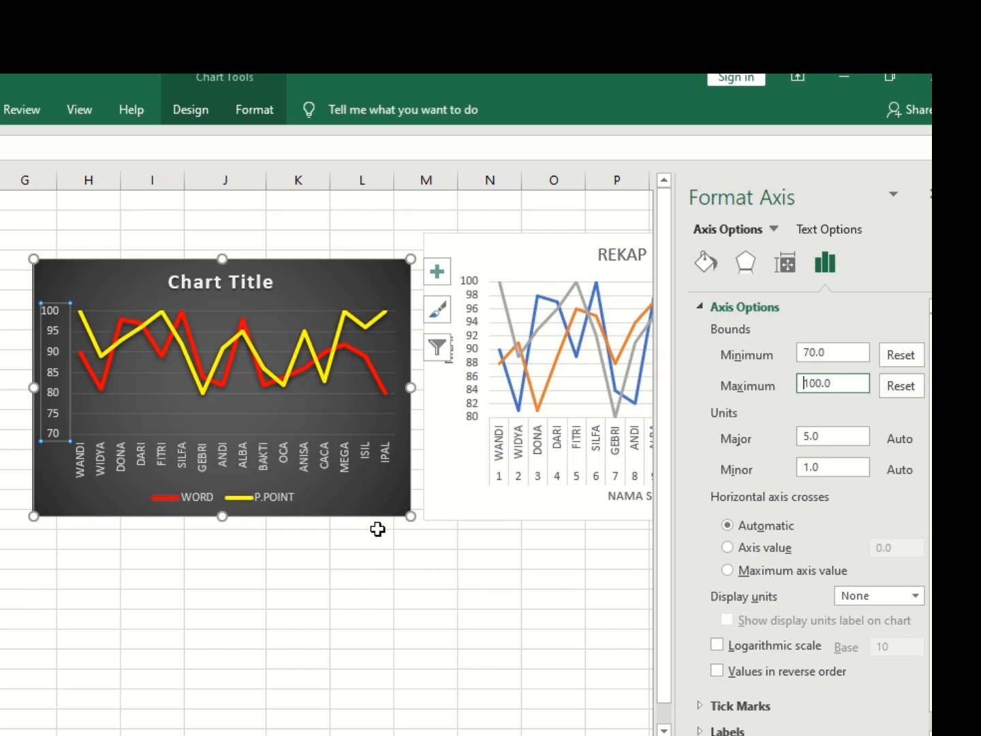
click(253, 602)
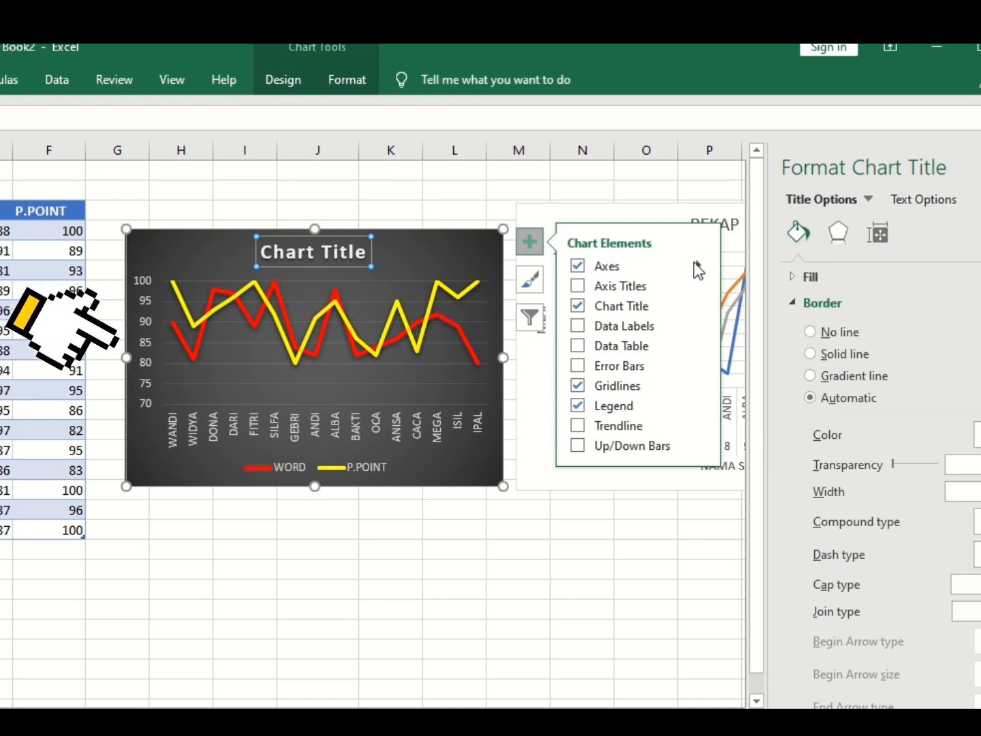
Step: Hide the dark chart's primary vertical axis, add data labels to its lines, and deselect the chart
mouse_move(698, 266)
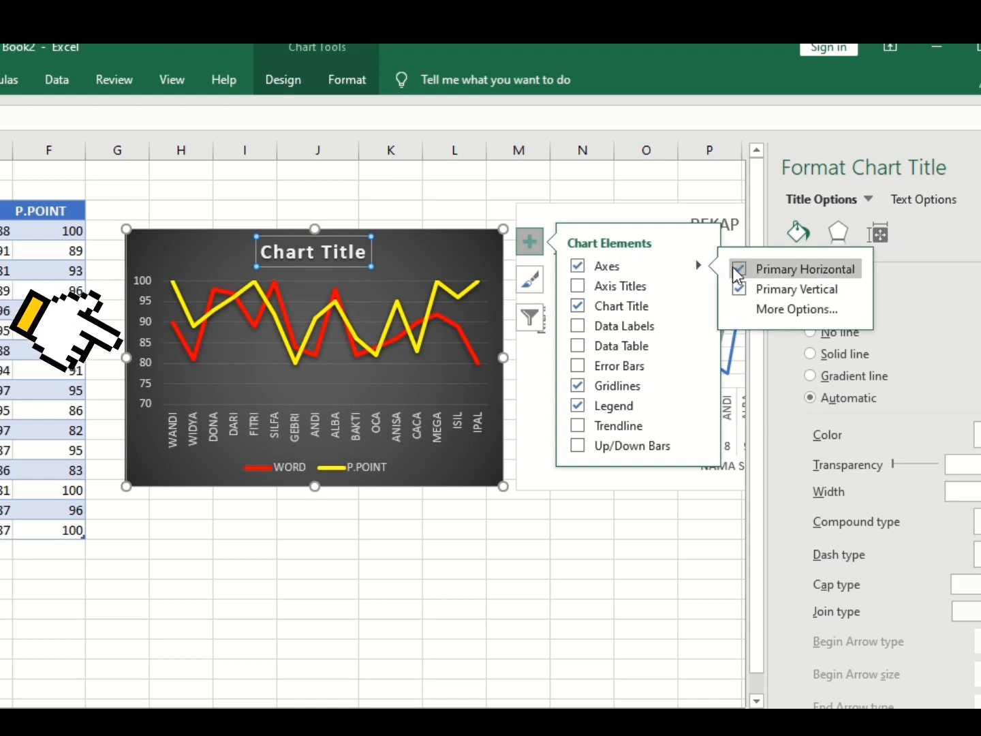
click(739, 289)
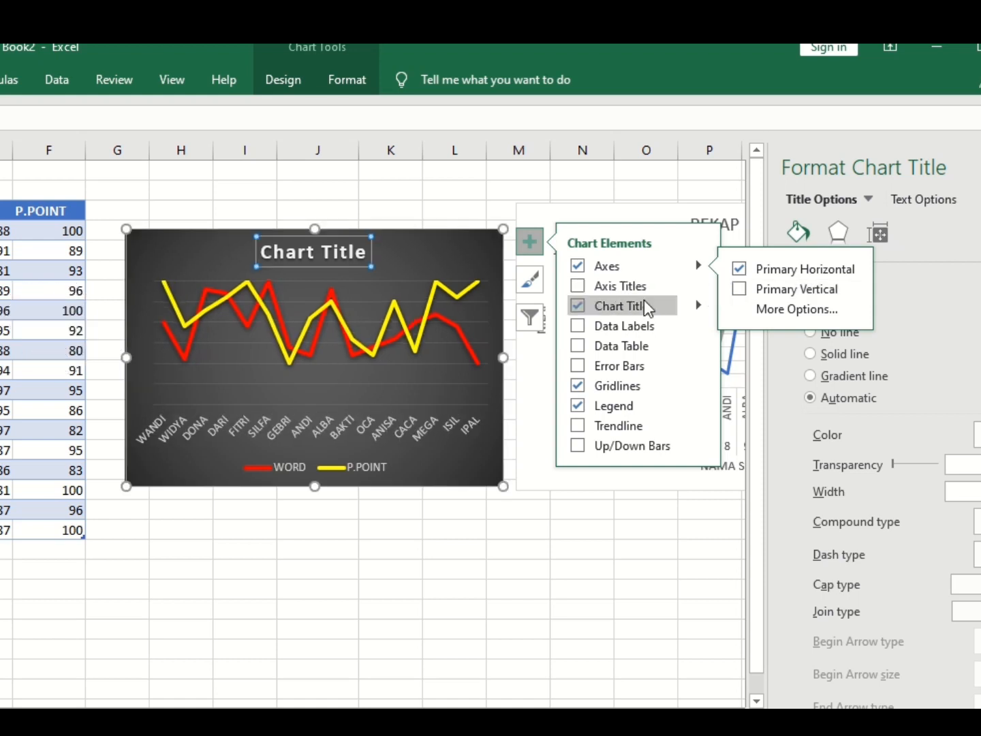
click(579, 326)
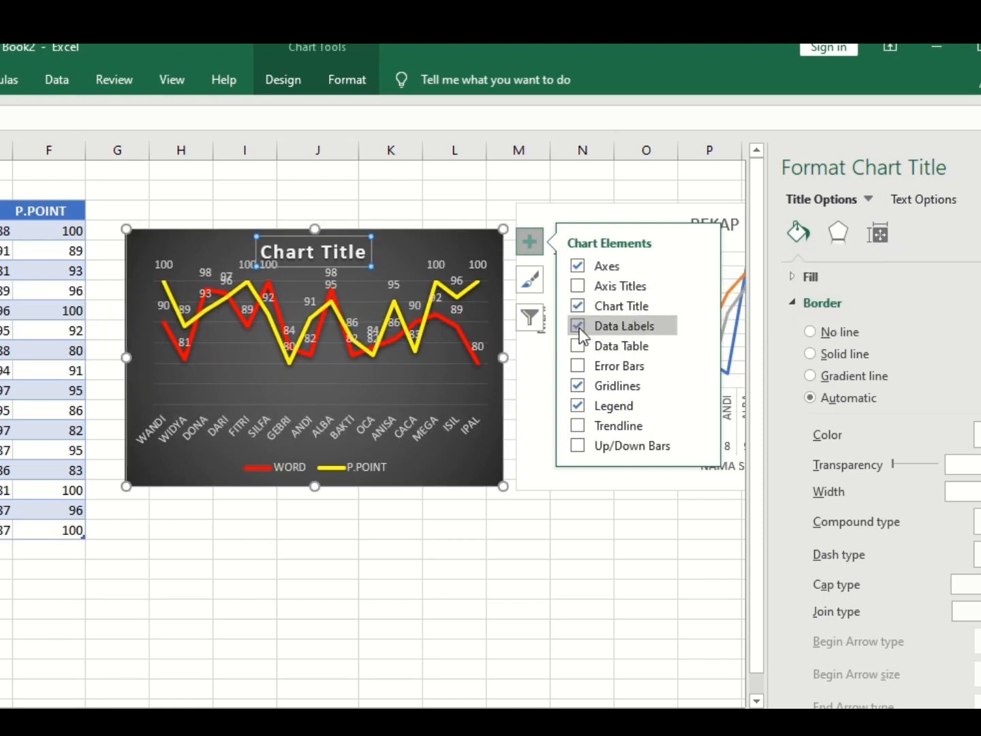
click(402, 217)
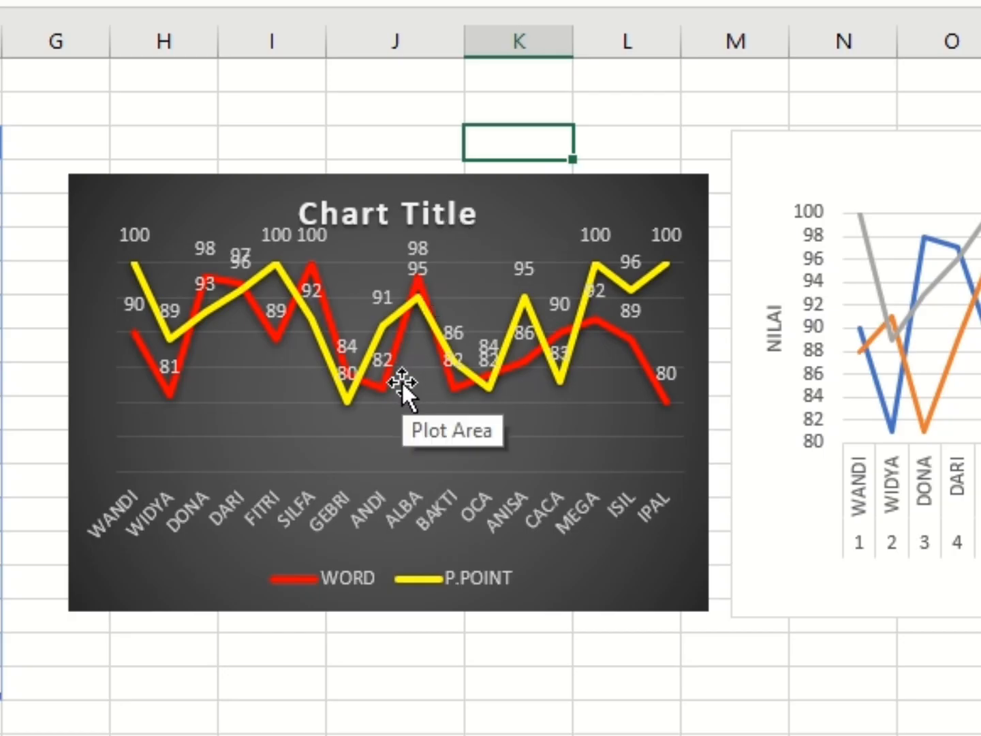
click(212, 686)
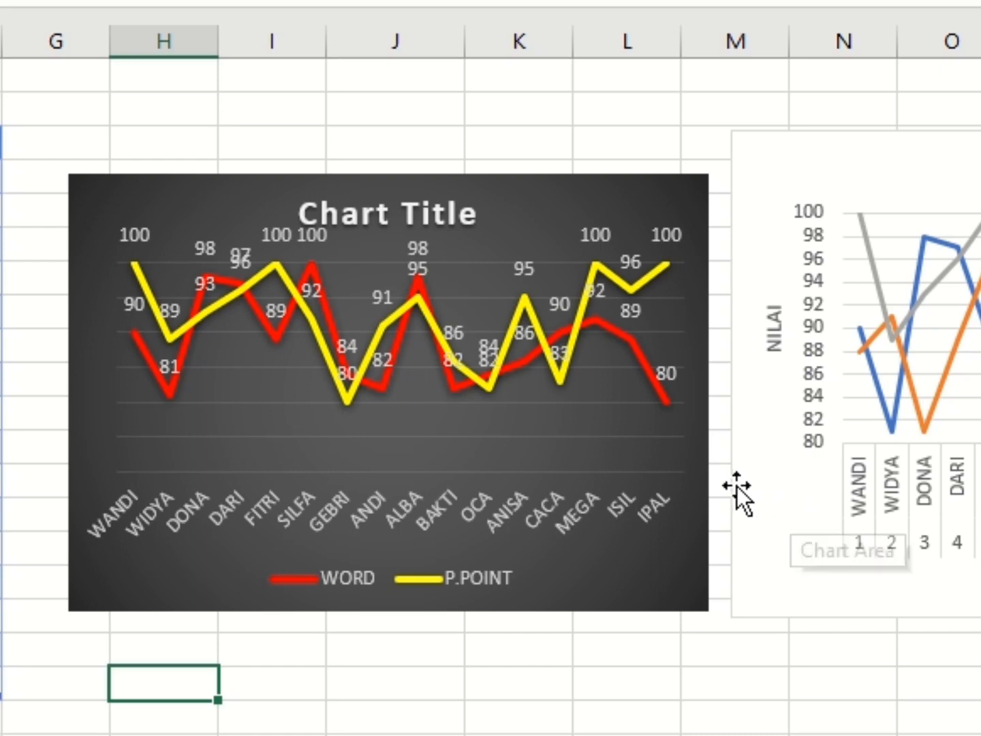
click(395, 734)
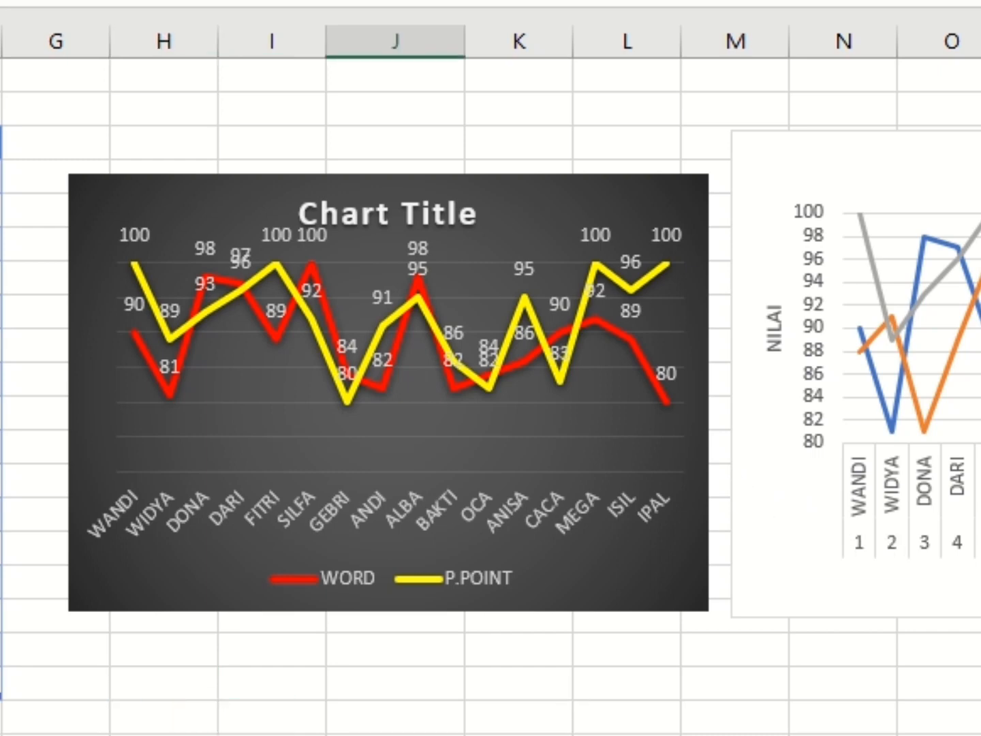
Step: Delete the dark line chart and the remaining light line chart from the worksheet
click(524, 234)
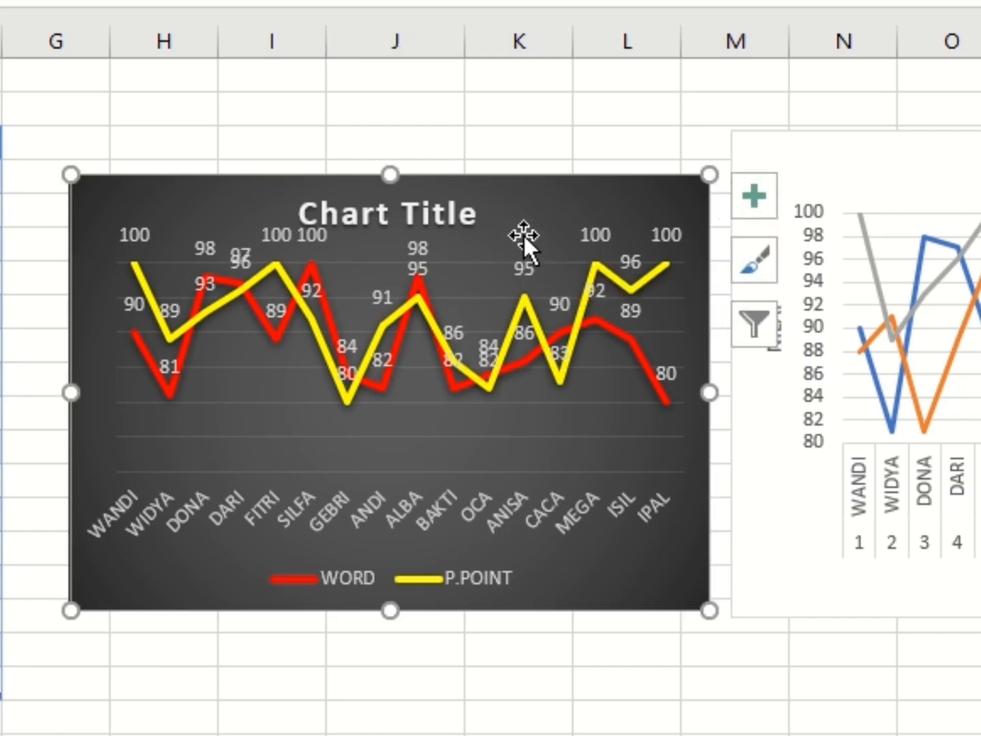
key(Delete)
click(883, 172)
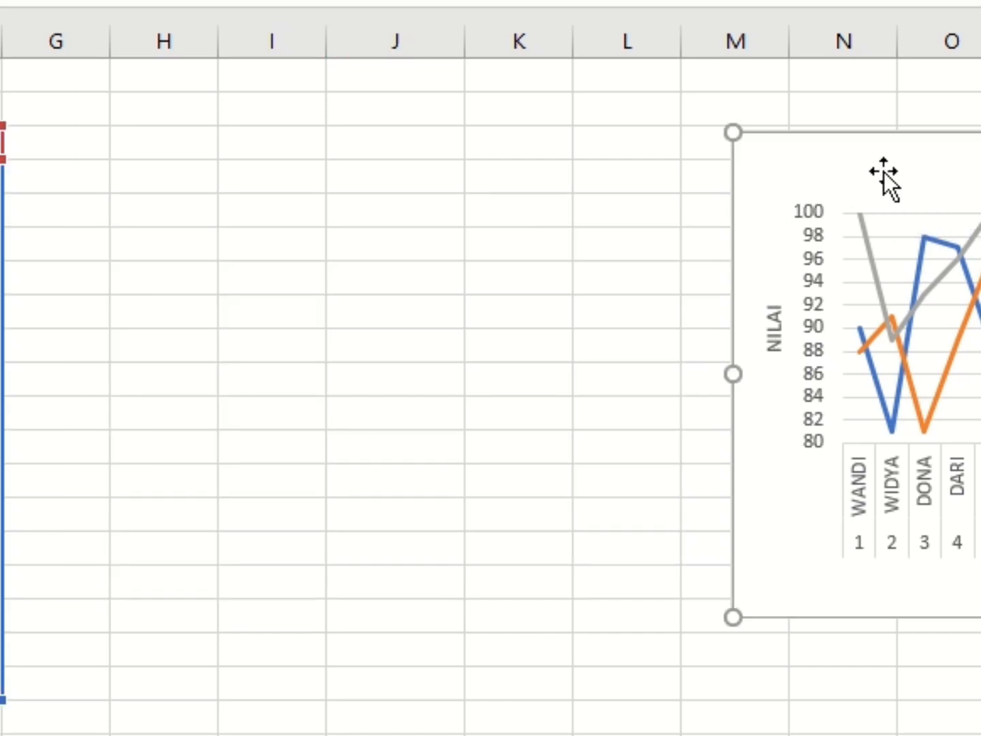
key(Delete)
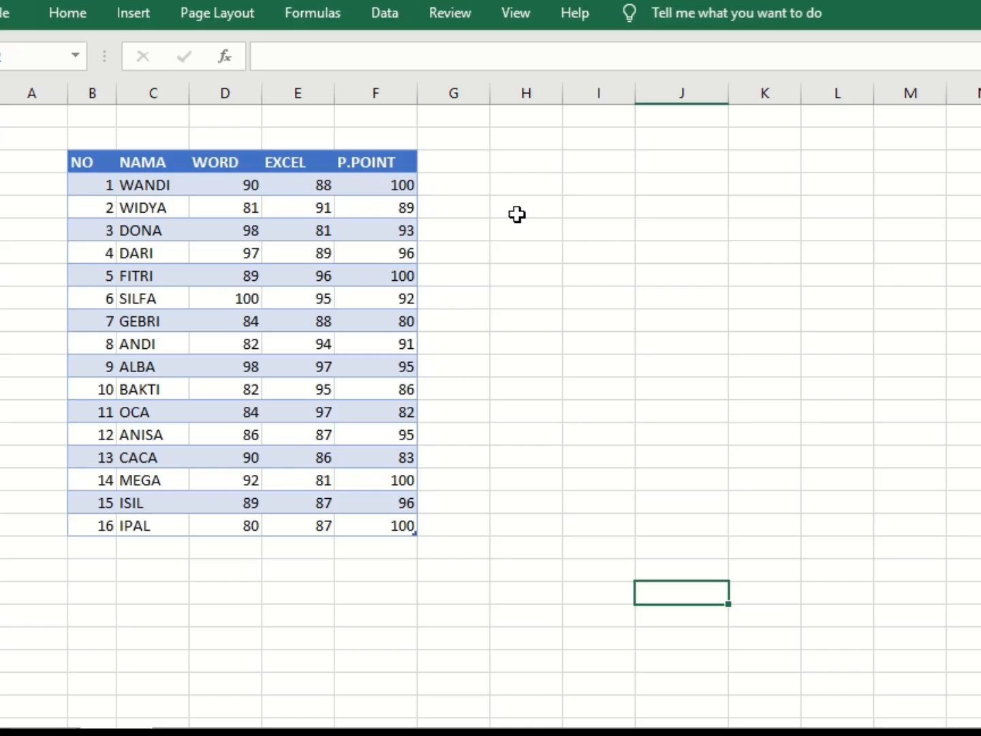
Step: Start a second table by entering the headers NO in cell I3 and NAMA in cell J3
click(150, 218)
click(251, 166)
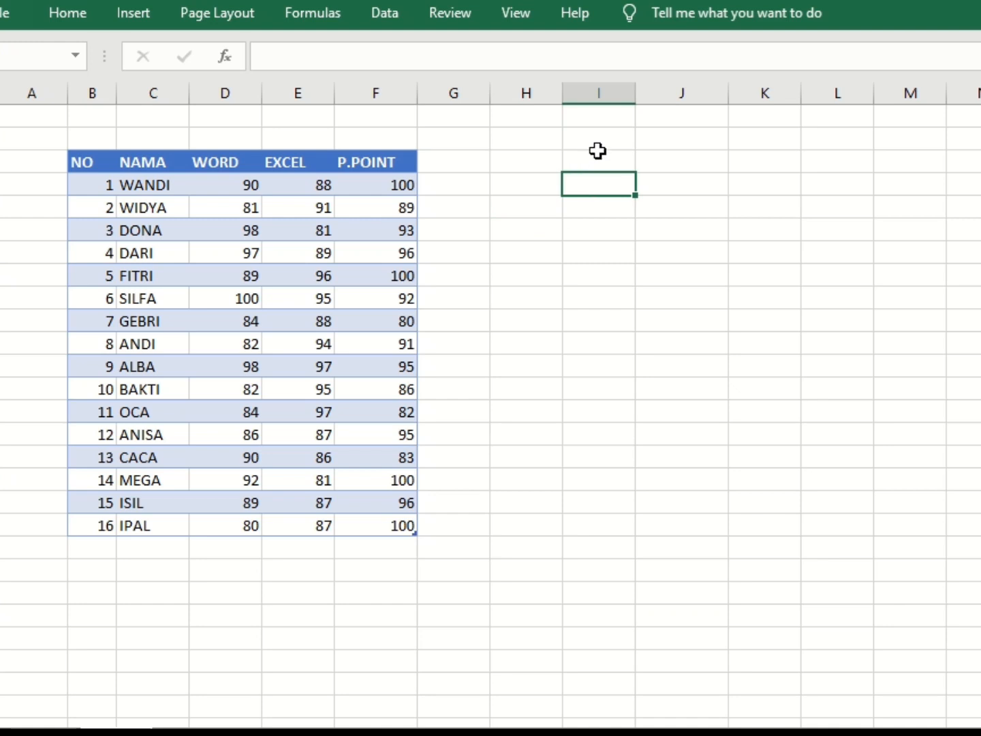
click(598, 152)
text(NO)
key(Return)
click(598, 150)
key(Tab)
text(NAMA)
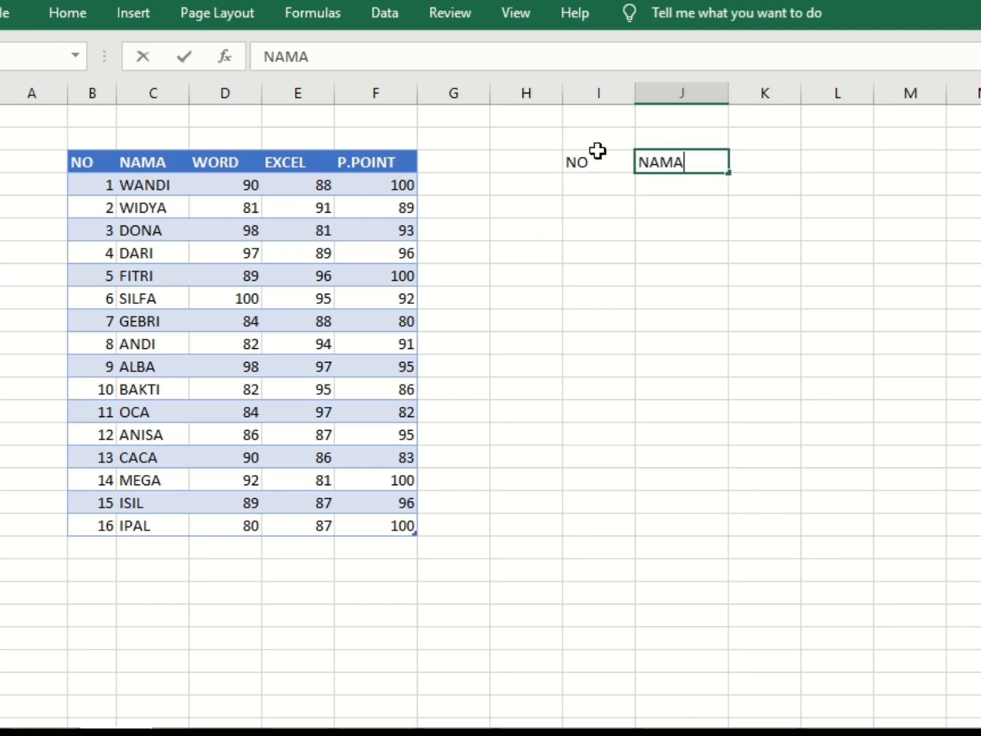
Step: Add the headers SOFTSKILL in cell K3 and K3 in cell L3
key(Tab)
text(WOR)
key(BackSpace)
key(BackSpace)
key(BackSpace)
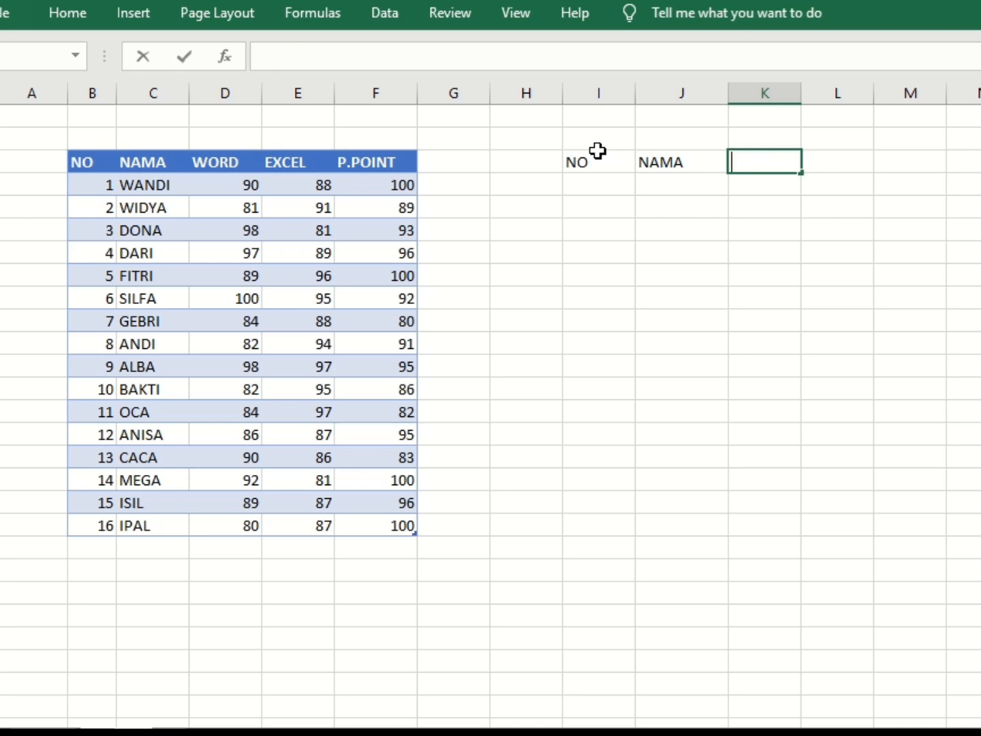
text(SOFTSKI)
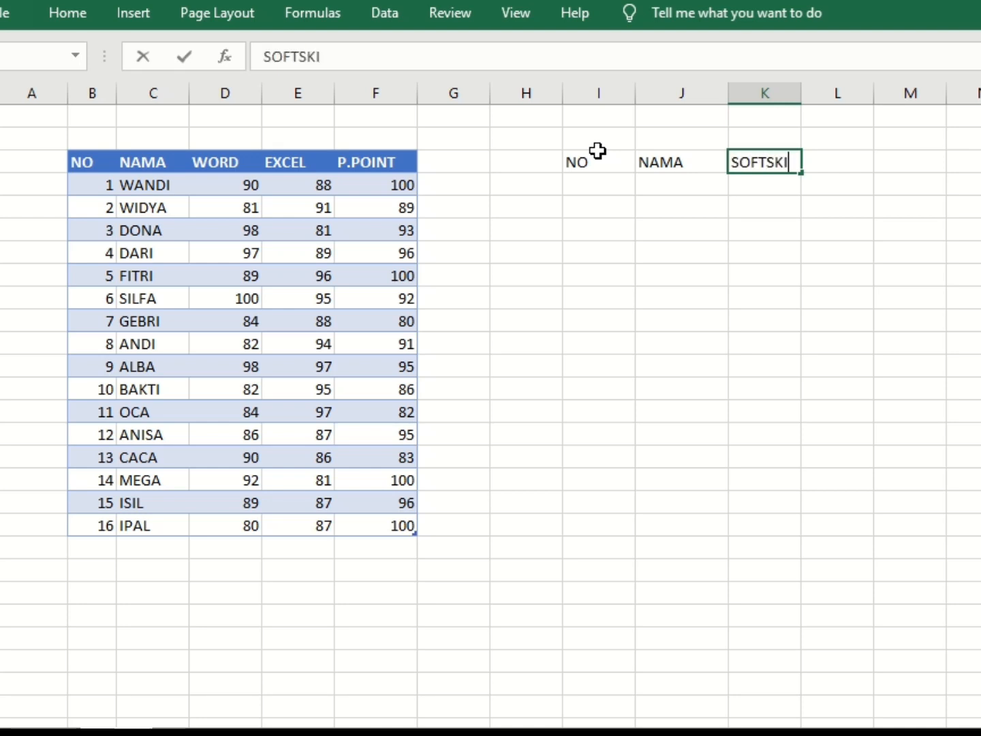
text(LL)
key(Tab)
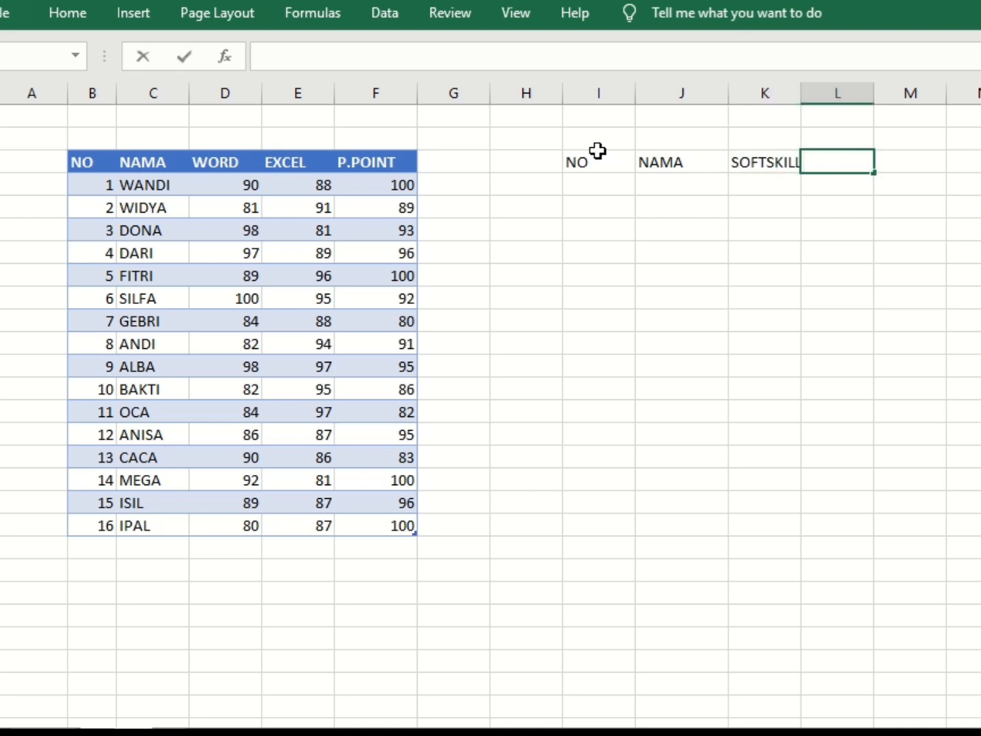
text(K3)
key(Return)
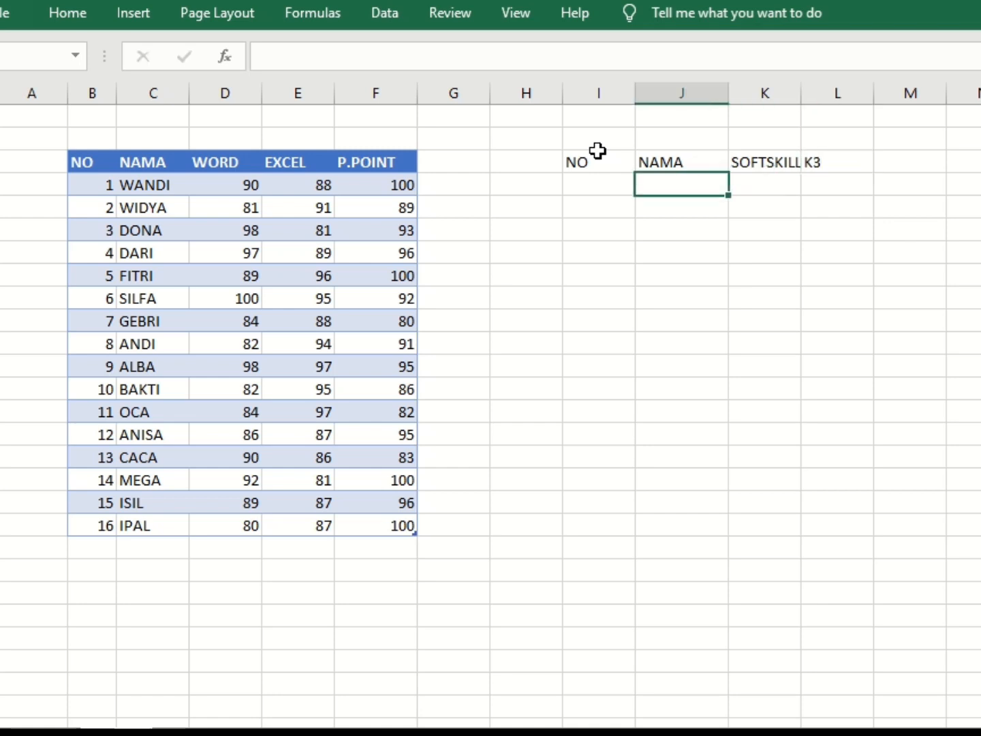
Step: Number the rows under NO in the new table from 1 to 16, extending the series from 1 and 2
click(598, 153)
click(620, 182)
text(1)
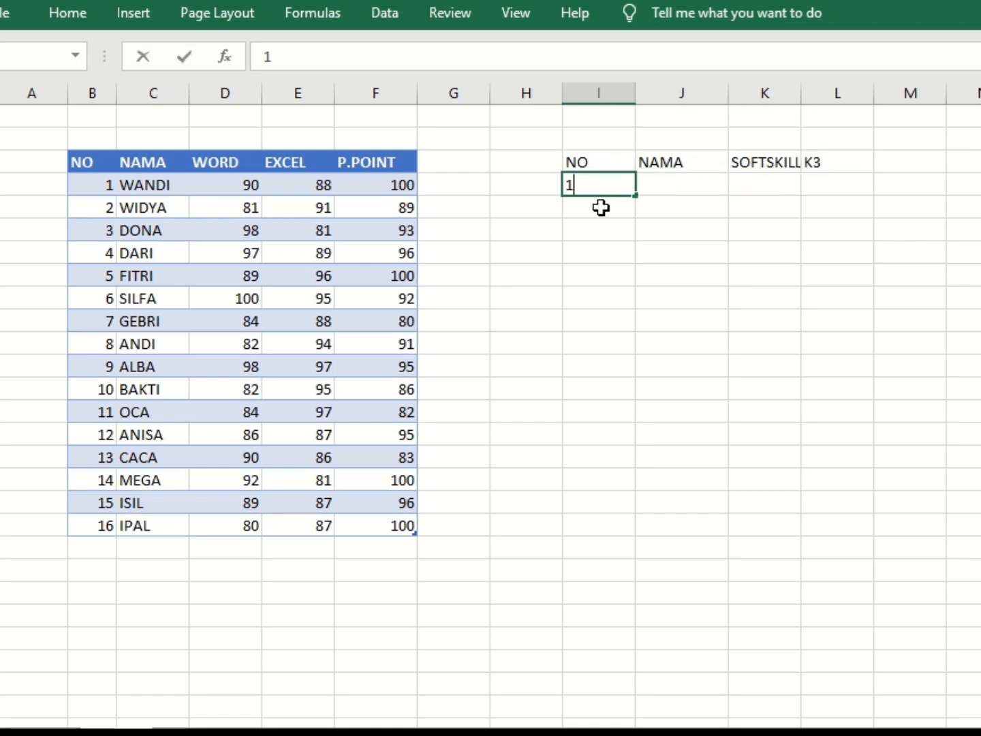
key(Return)
text(2)
key(Return)
drag(611, 184, 629, 536)
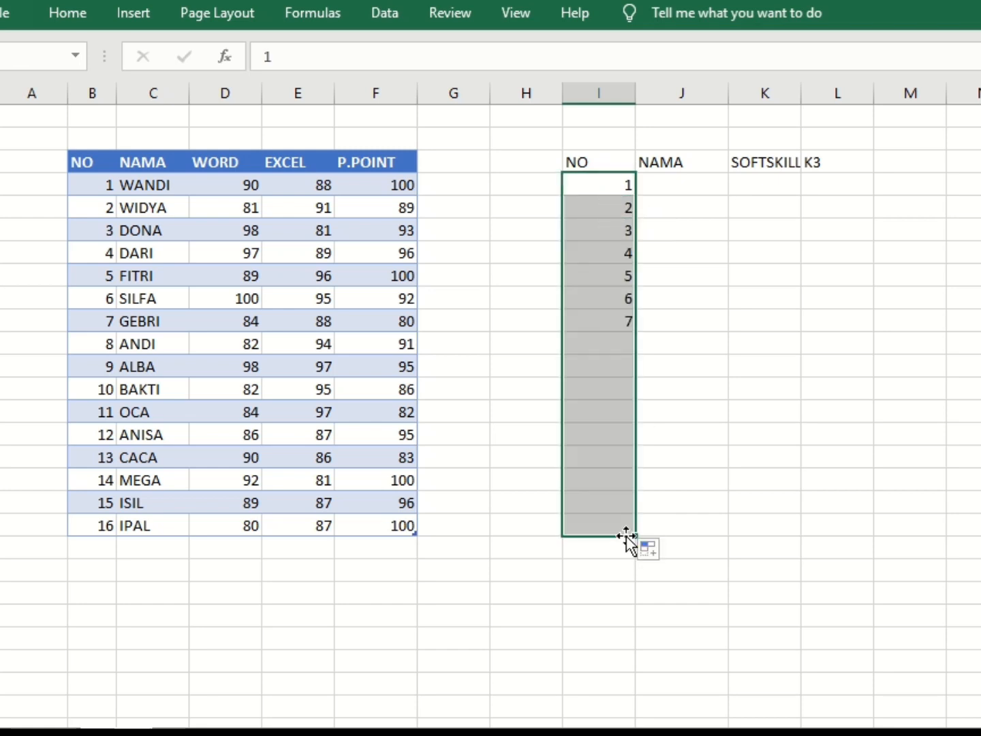
Step: Enter the first student's name under NAMA in the new table and autofill the name list down to number 16
click(685, 184)
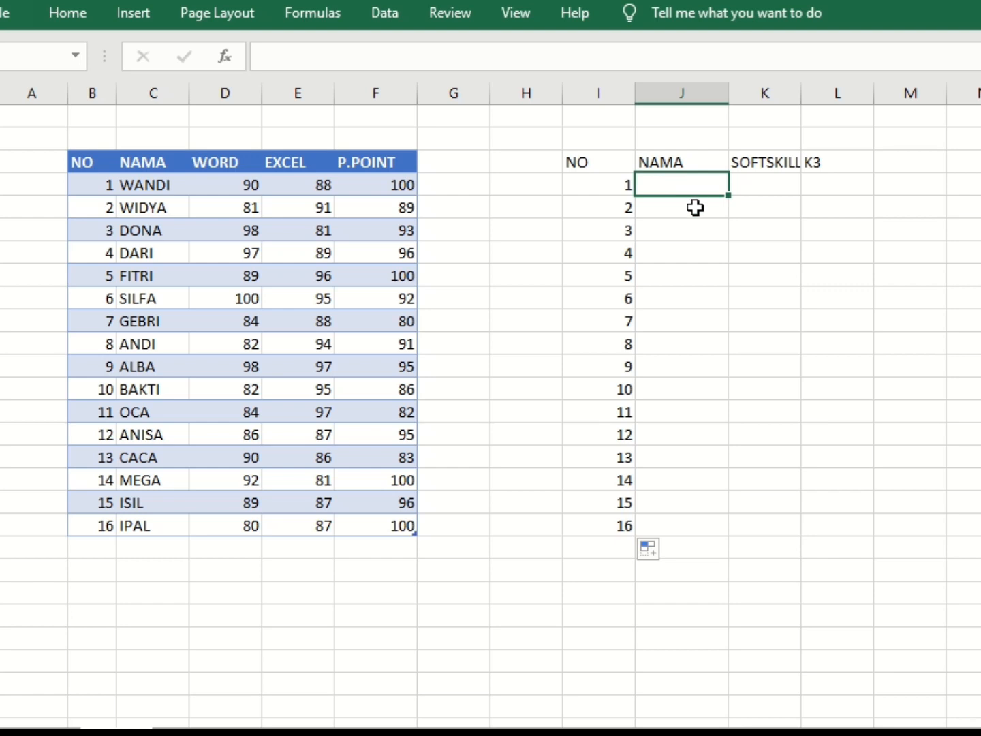
text(WANDI)
key(Return)
click(698, 185)
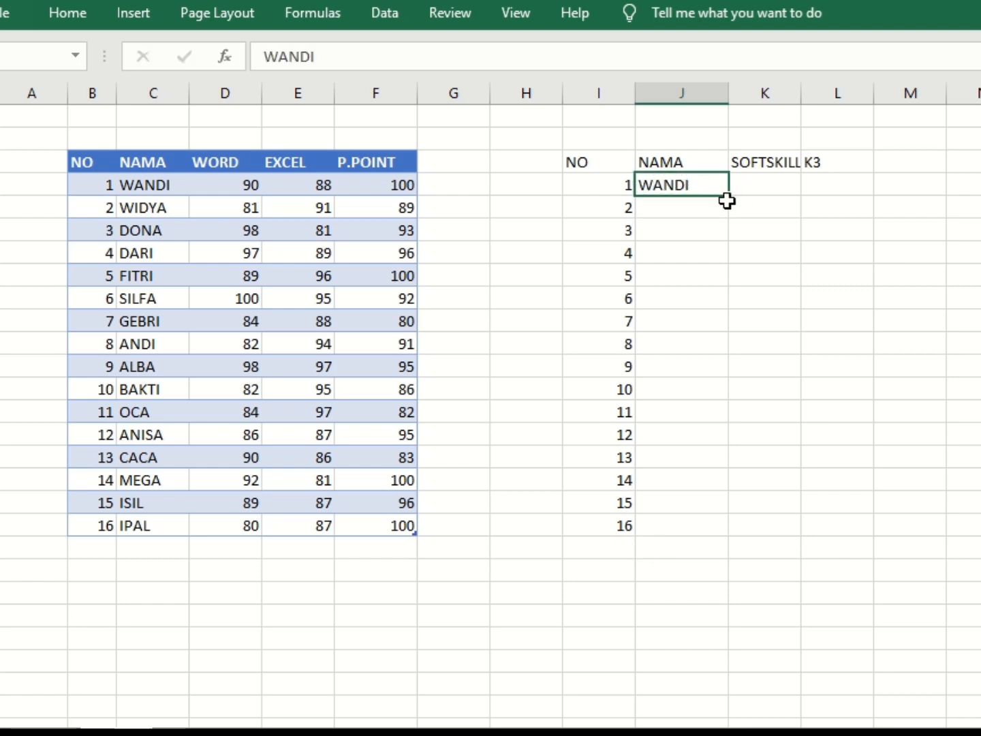
drag(728, 197, 729, 528)
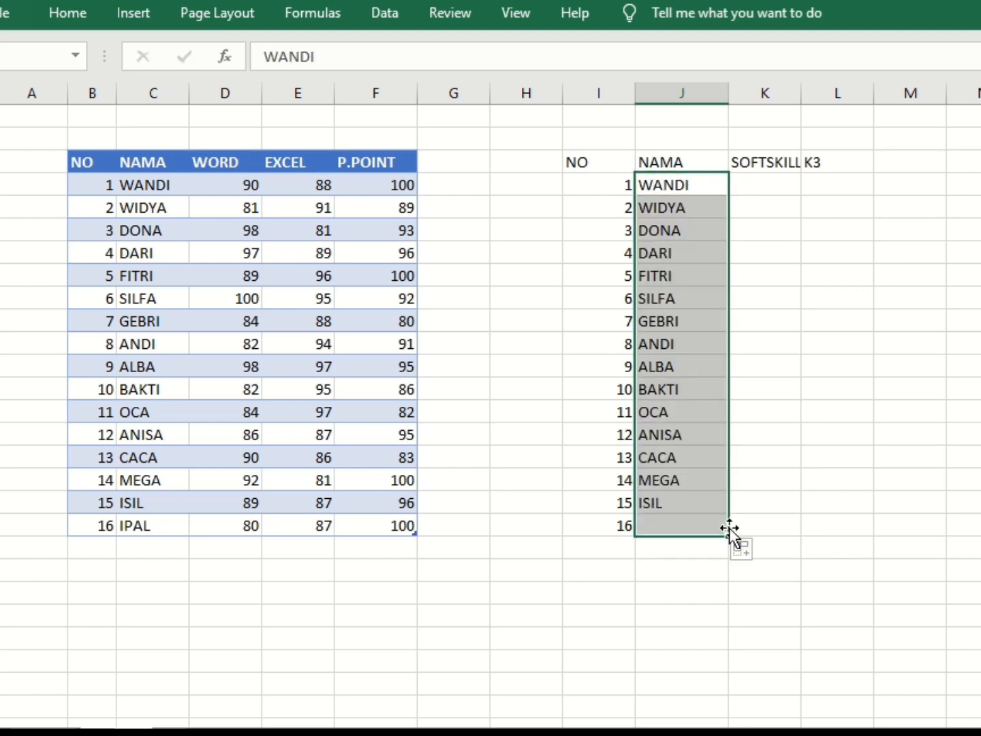
Step: Enter the formula =RANDBETWEEN(90,100) in the first SOFTSKILL cell, K4
click(760, 184)
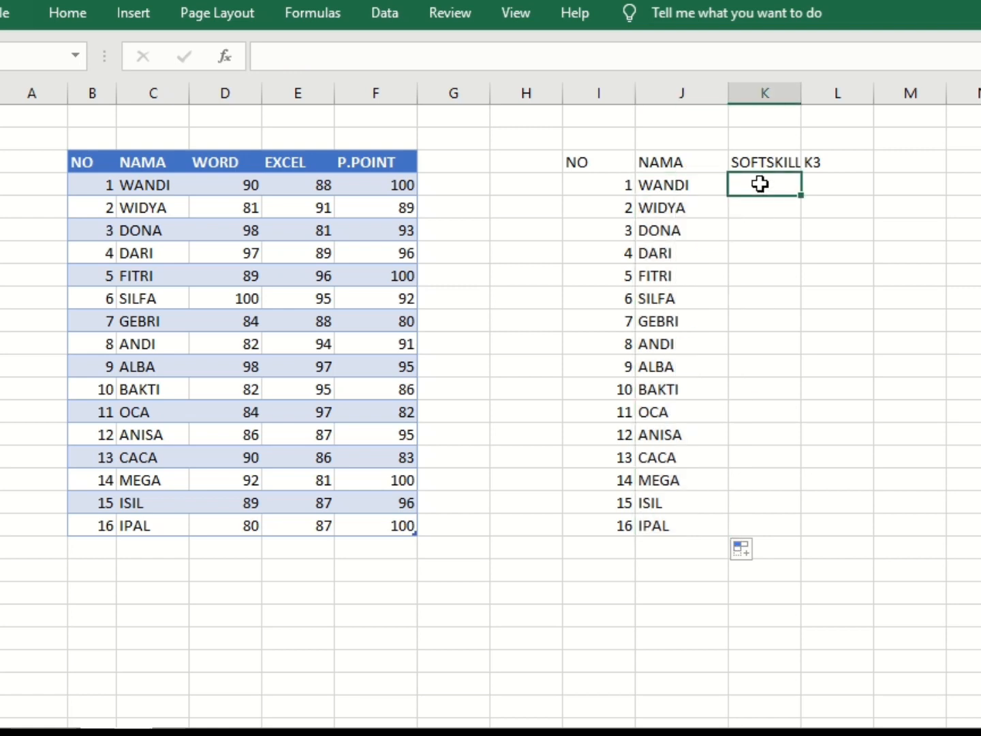
text(=RAN)
double_click(817, 229)
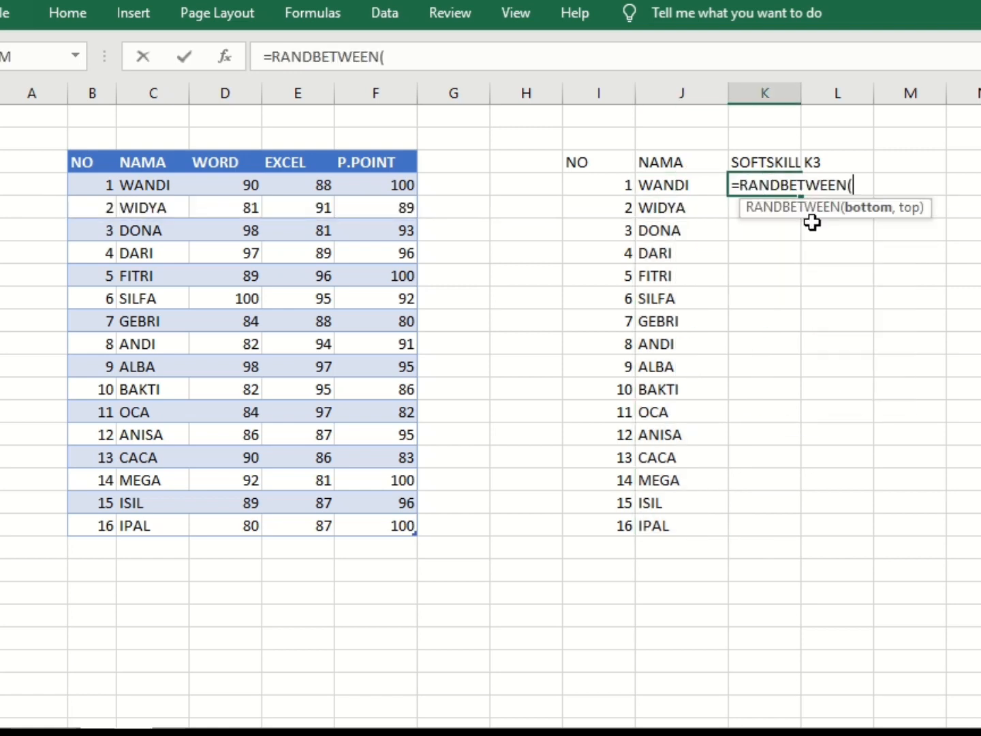
text(90M)
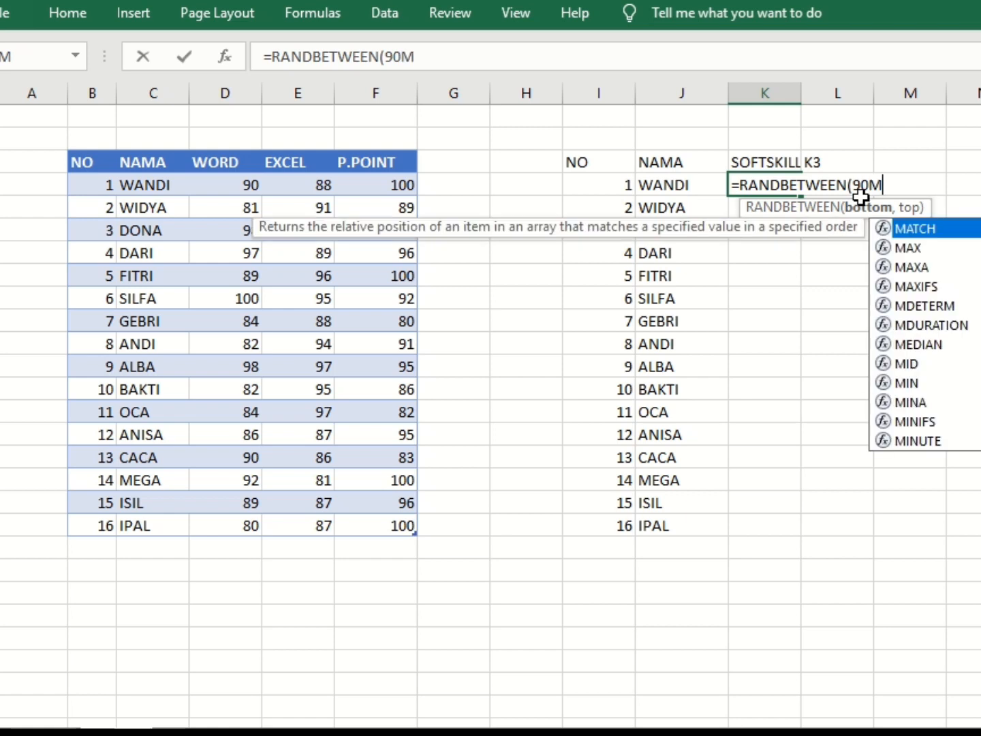
key(BackSpace)
text(,1)
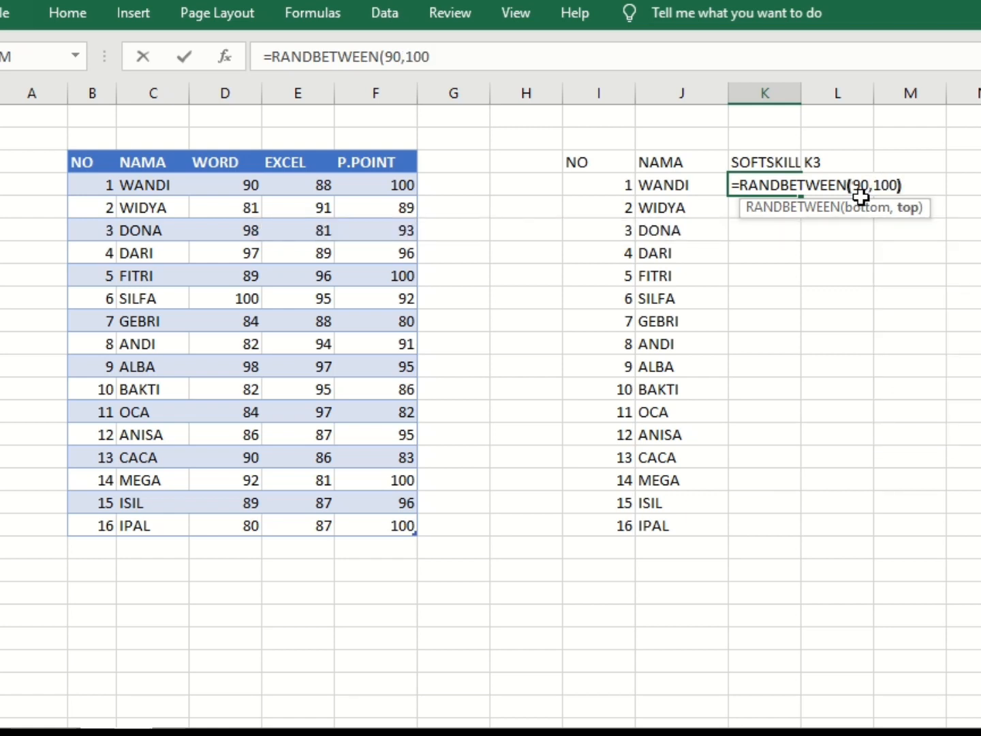
text(00))
key(Return)
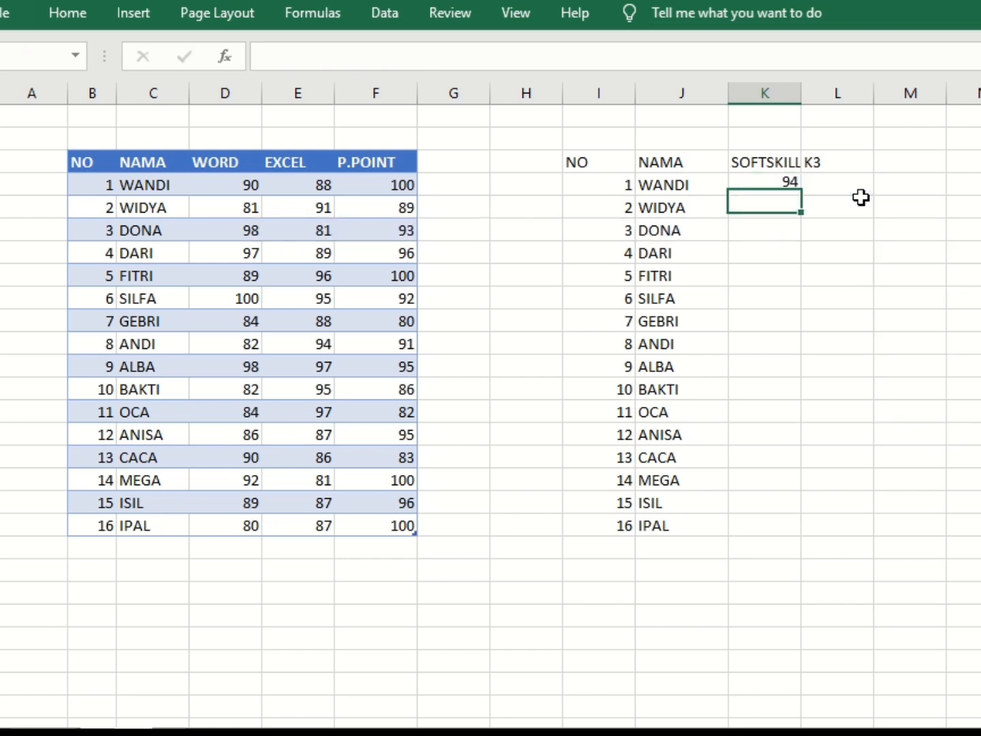
Step: Fill the RANDBETWEEN formula from K4 across and down the SOFTSKILL and K3 columns to row 16 of the list
click(788, 186)
drag(802, 194, 868, 528)
click(884, 209)
click(874, 195)
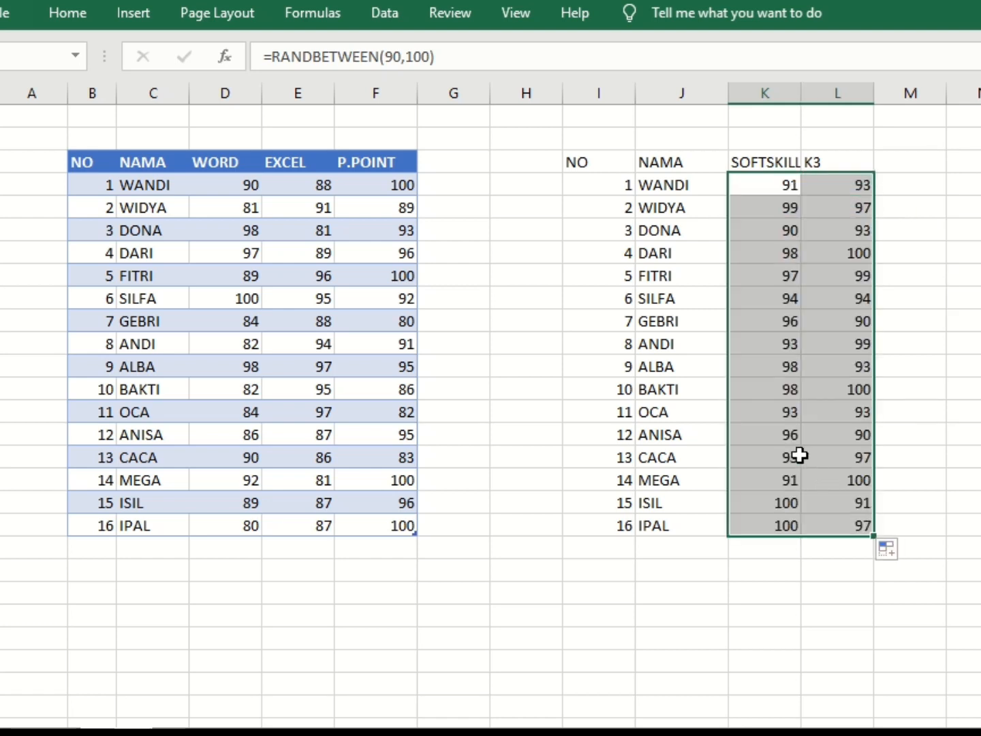
Step: Inspect the RANDBETWEEN formula in the SOFTSKILL cell of number 12, recommit it, and check the first row's scores
click(784, 439)
key(ctrl+Down)
click(783, 439)
double_click(782, 438)
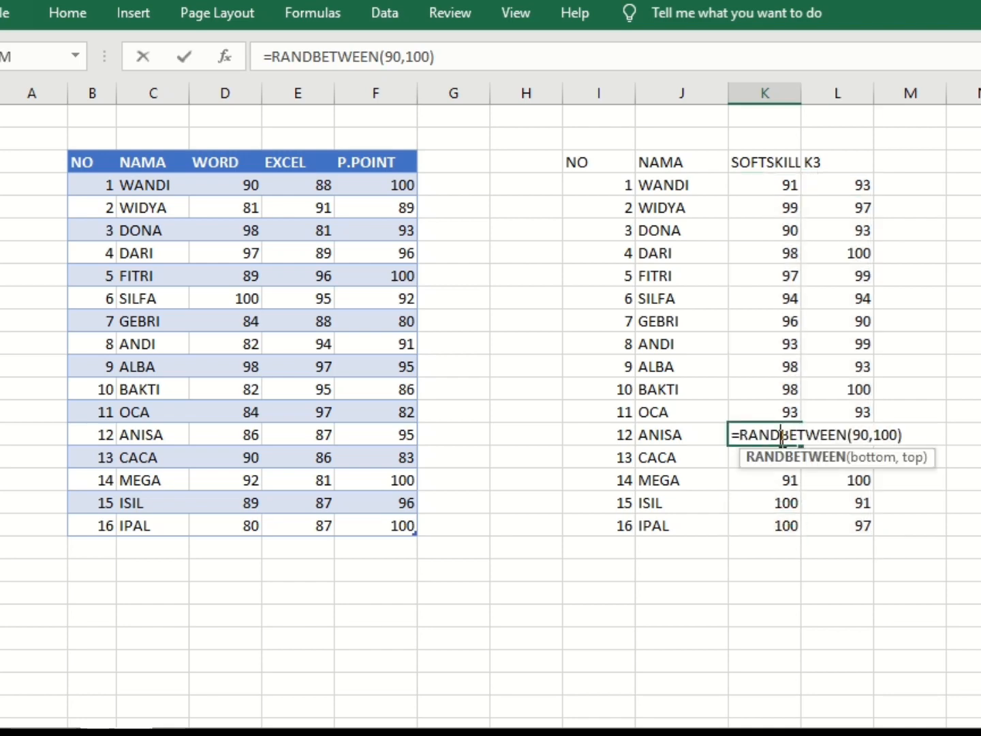
key(Return)
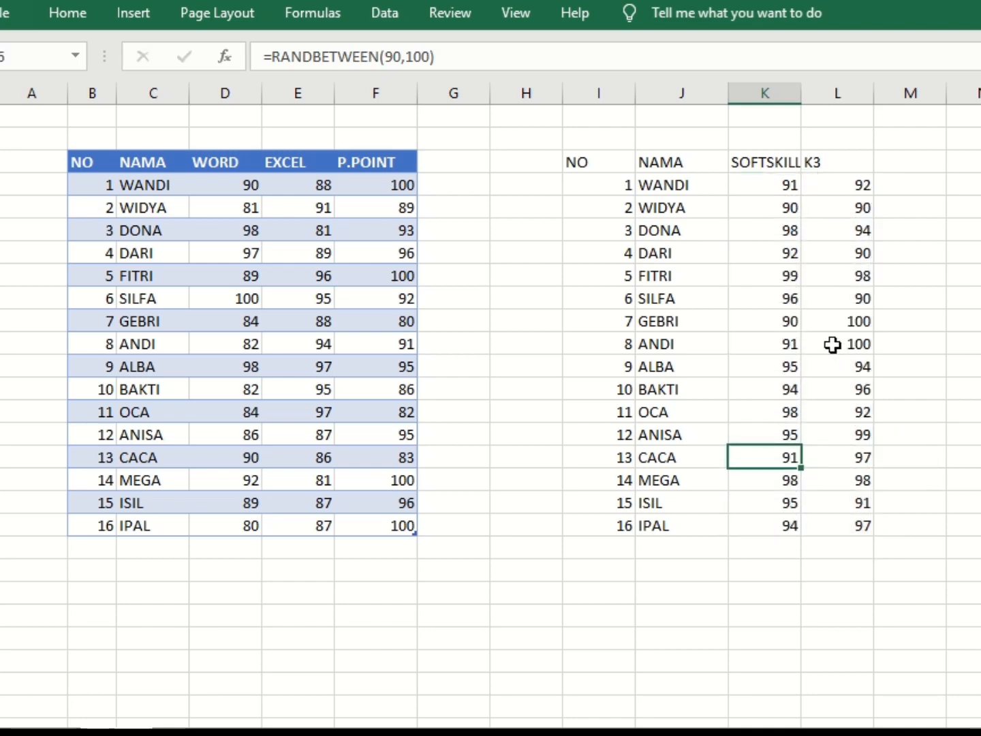
click(780, 186)
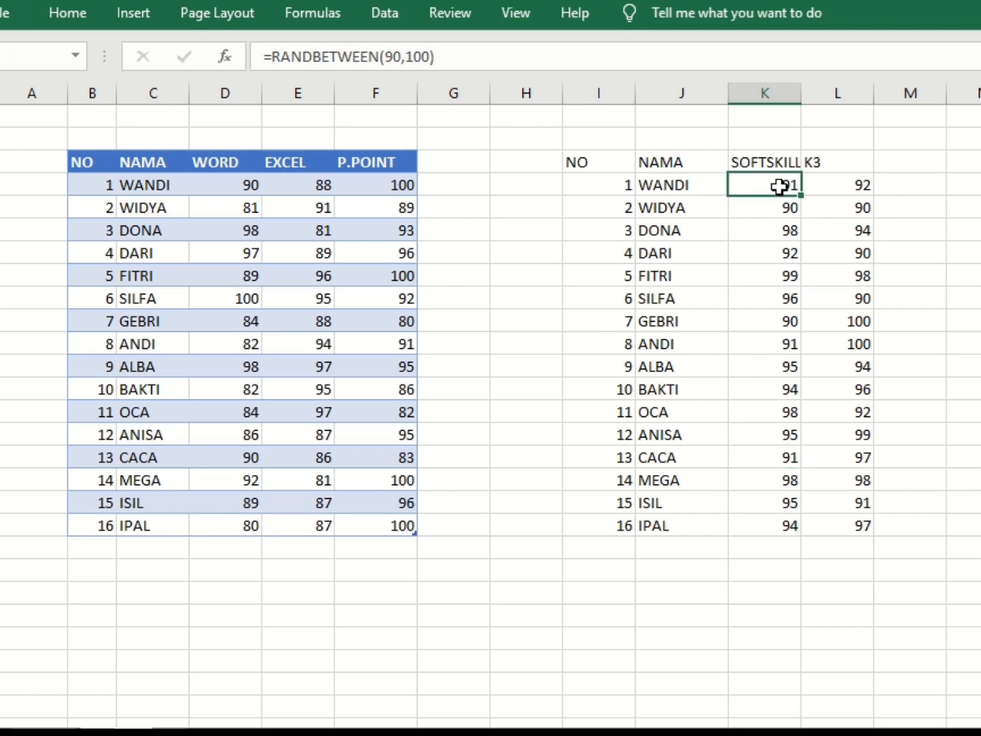
drag(780, 187, 810, 186)
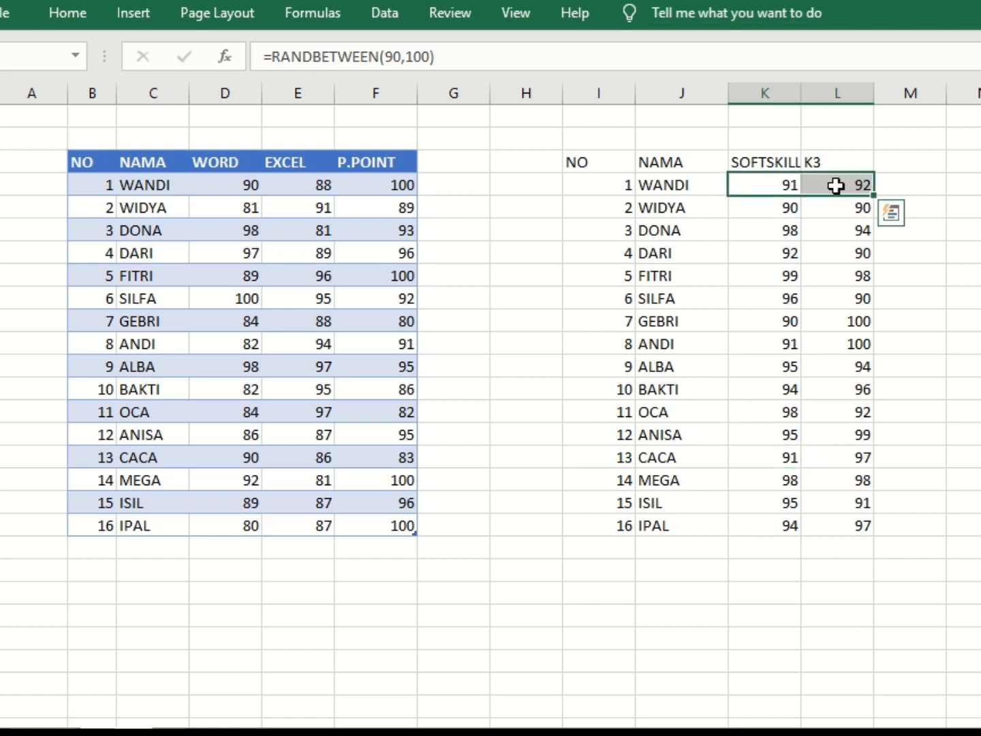
click(960, 190)
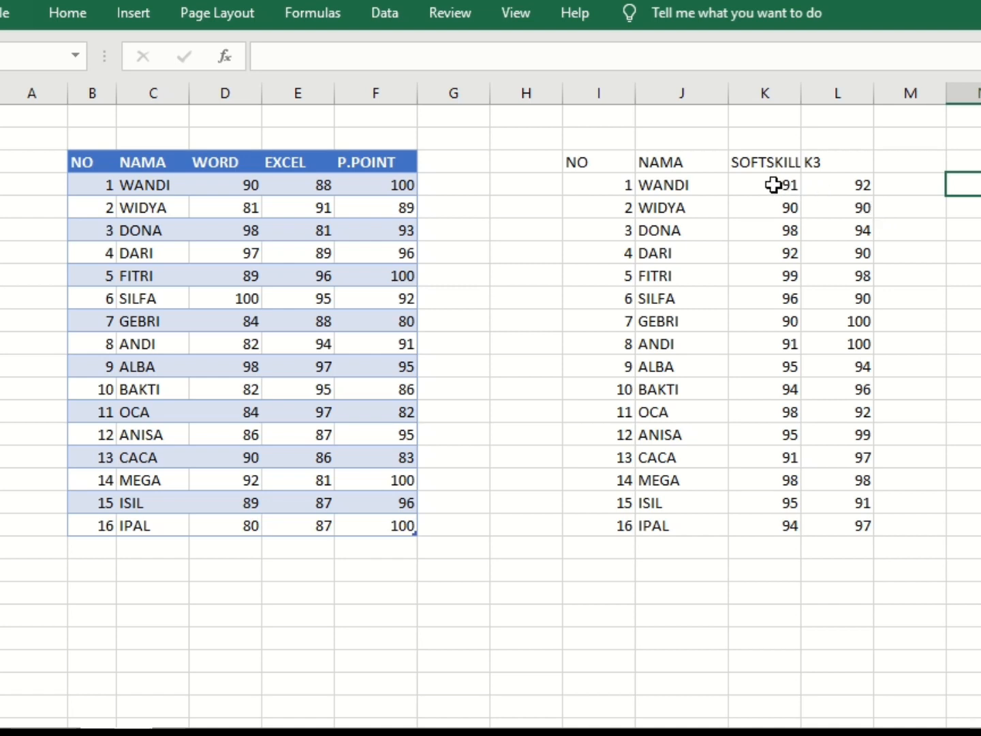
Step: Copy the SOFTSKILL and K3 scores and paste them over themselves as values only
drag(774, 185, 845, 519)
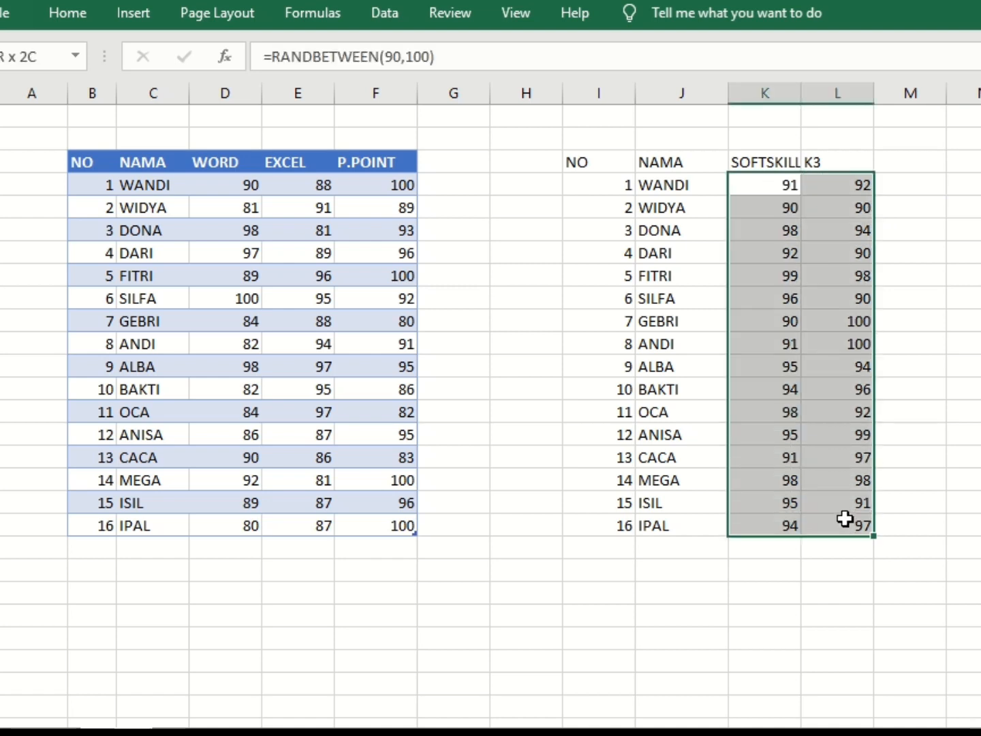
right_click(805, 351)
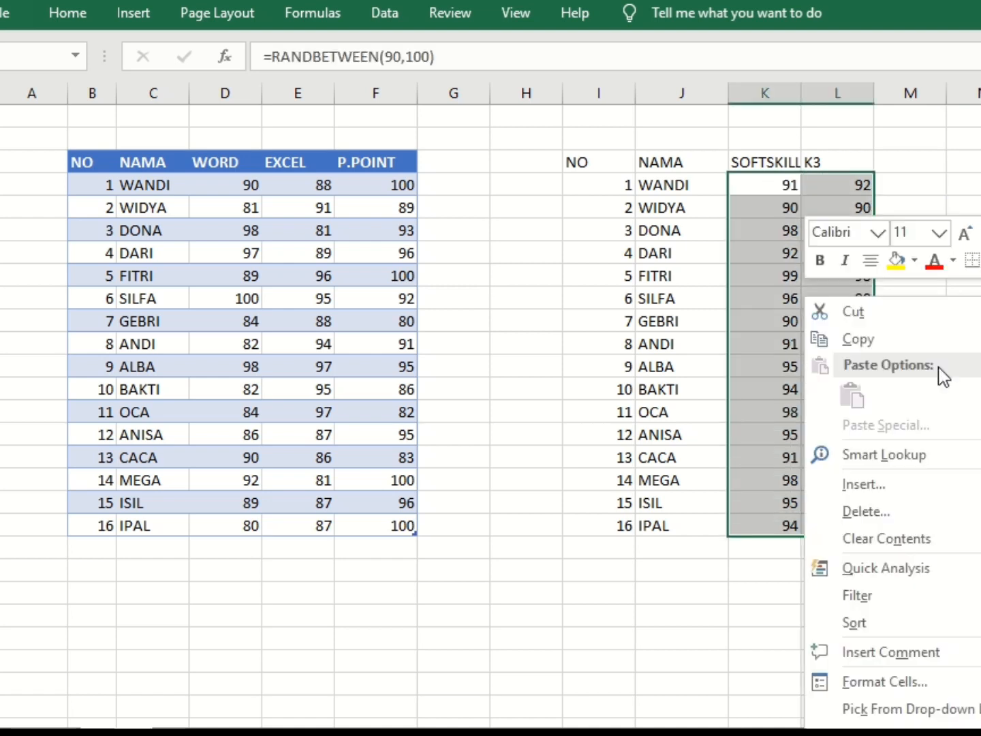
click(869, 341)
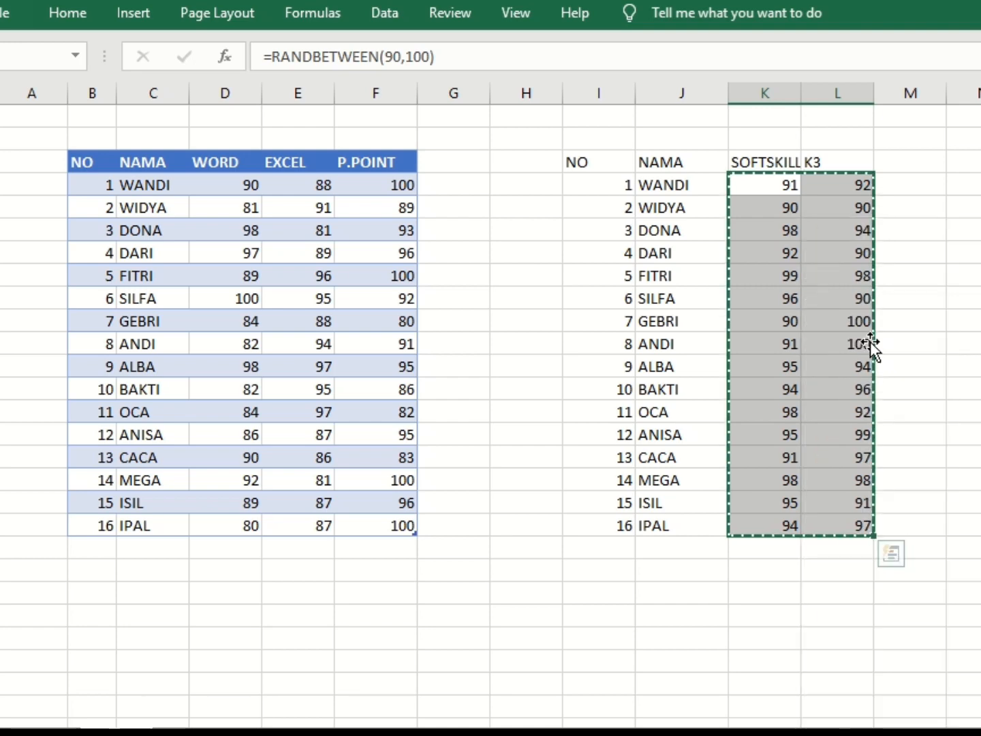
right_click(780, 261)
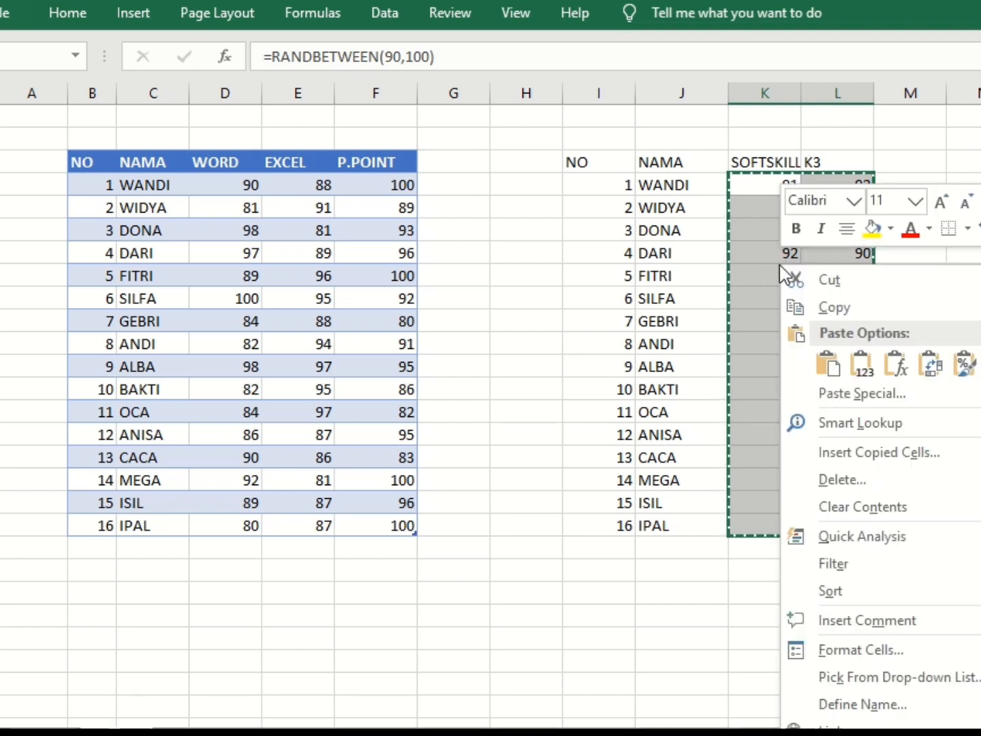
click(863, 365)
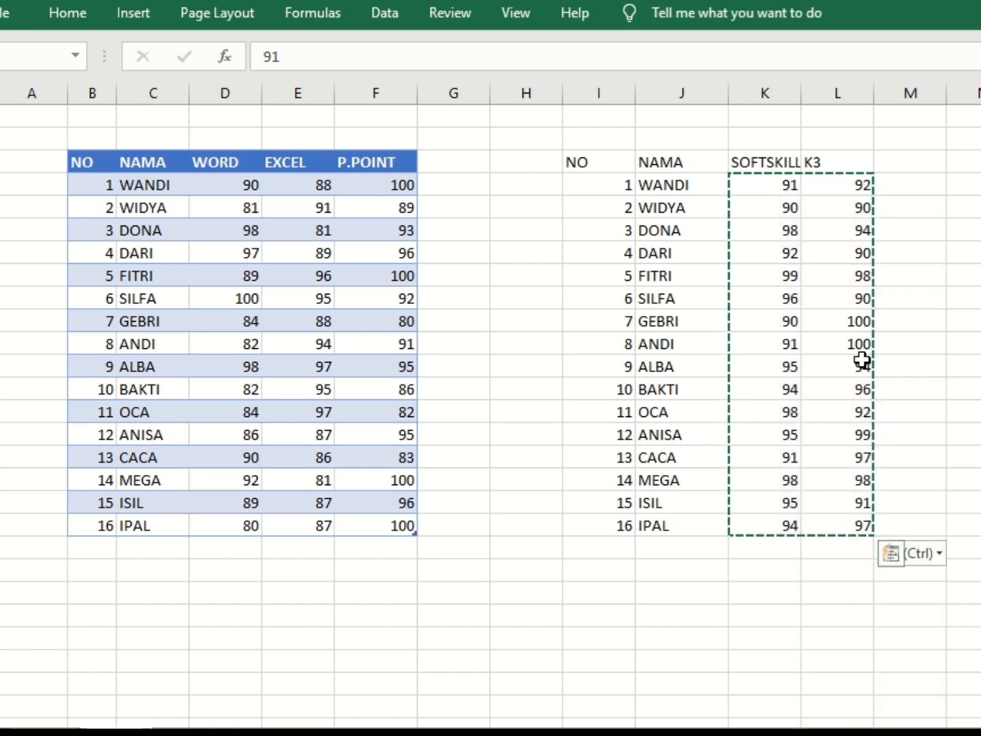
click(808, 205)
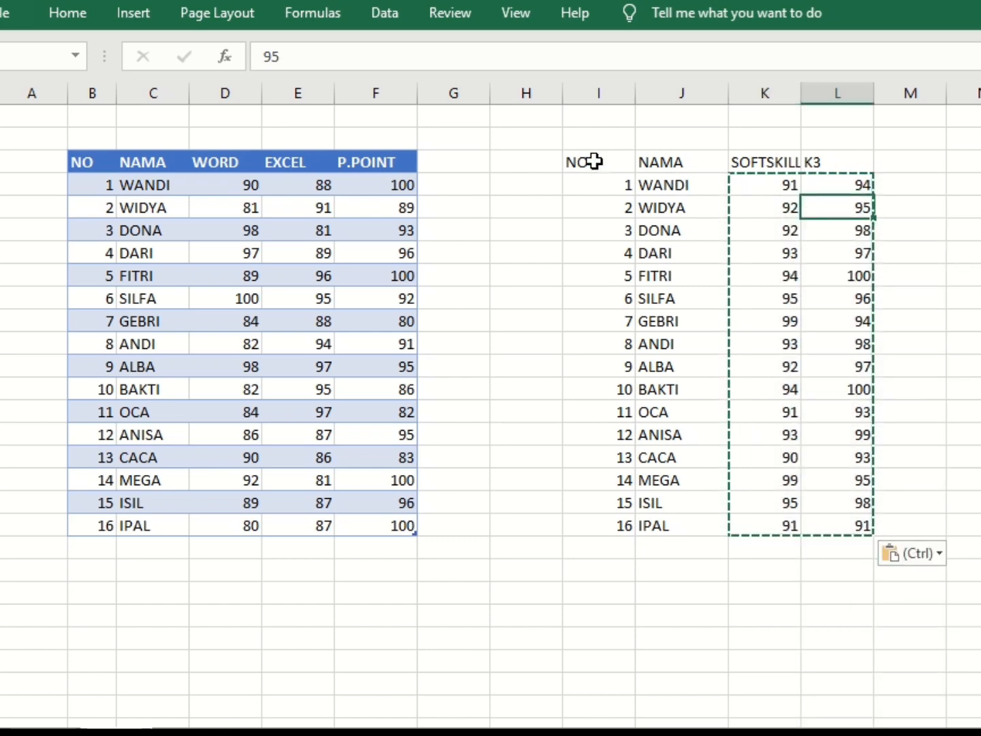
Step: Delete the empty column H beside the new table and narrow the table's NO column
click(540, 94)
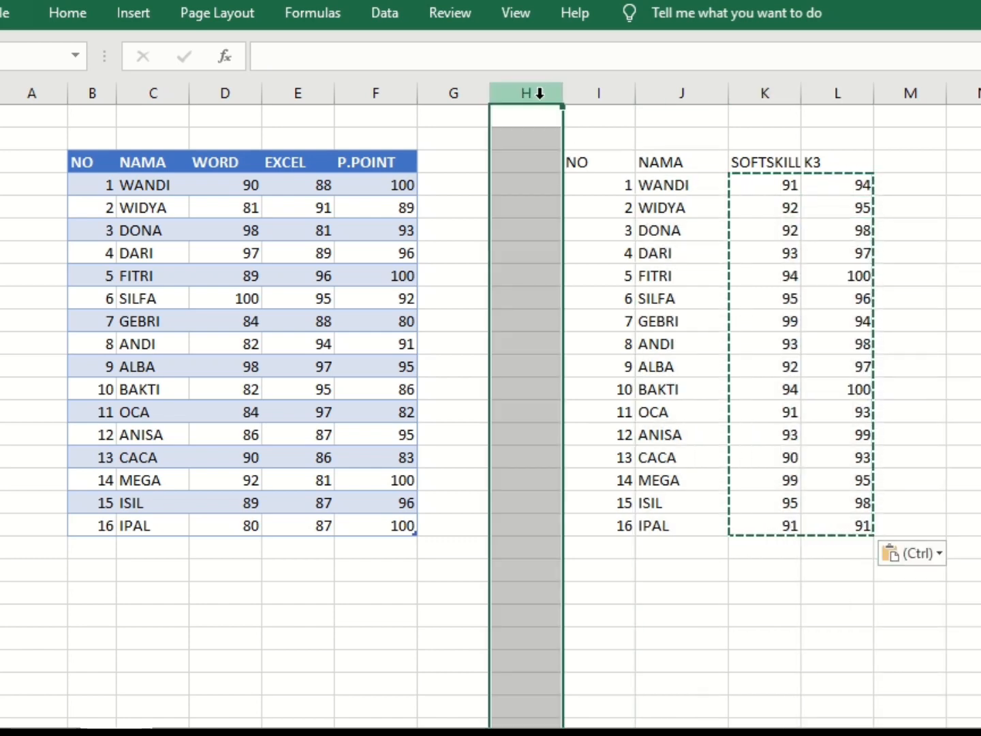
right_click(540, 94)
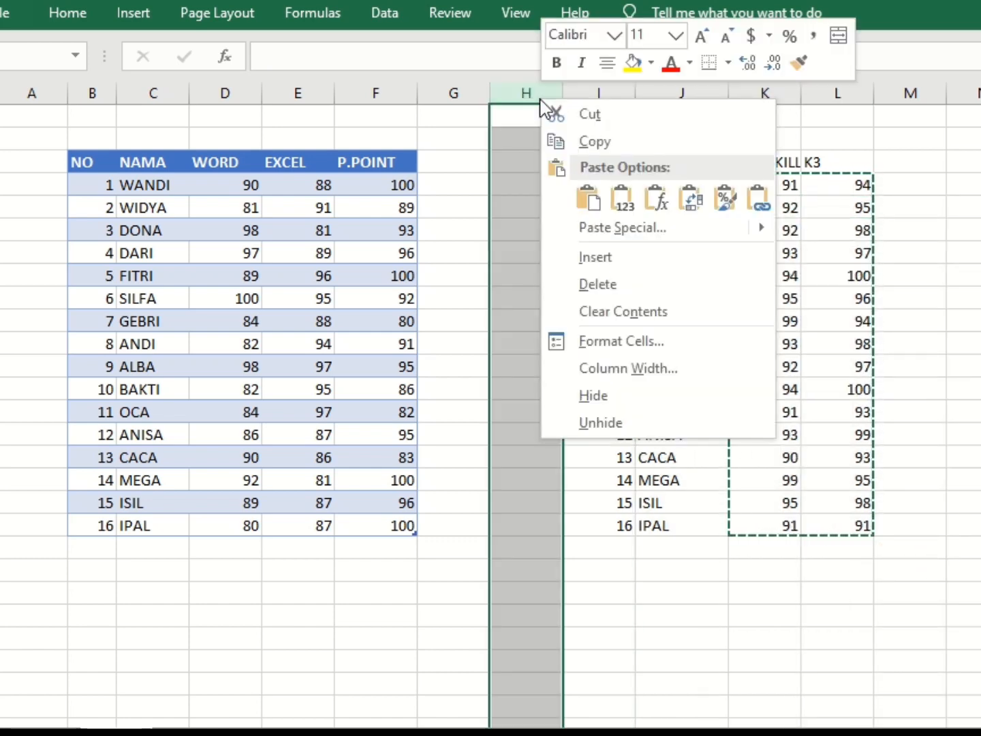
click(597, 284)
click(797, 259)
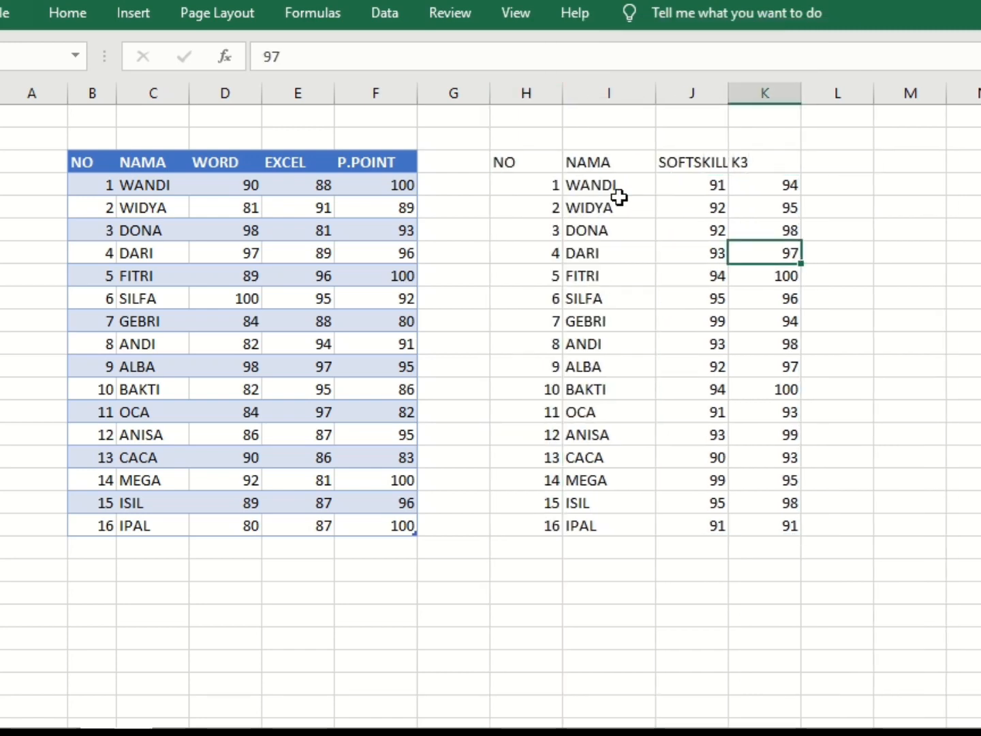
drag(562, 93, 526, 95)
click(502, 162)
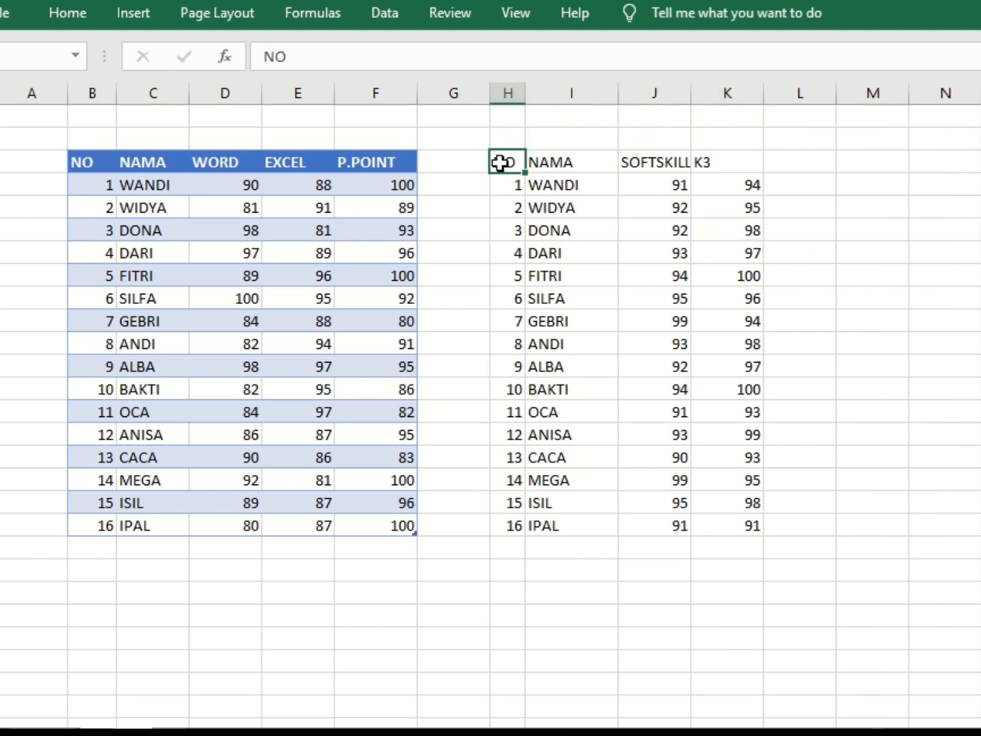
Step: Narrow the SOFTSKILL and K3 columns and wrap the text of the SOFTSKILL header cell
click(641, 163)
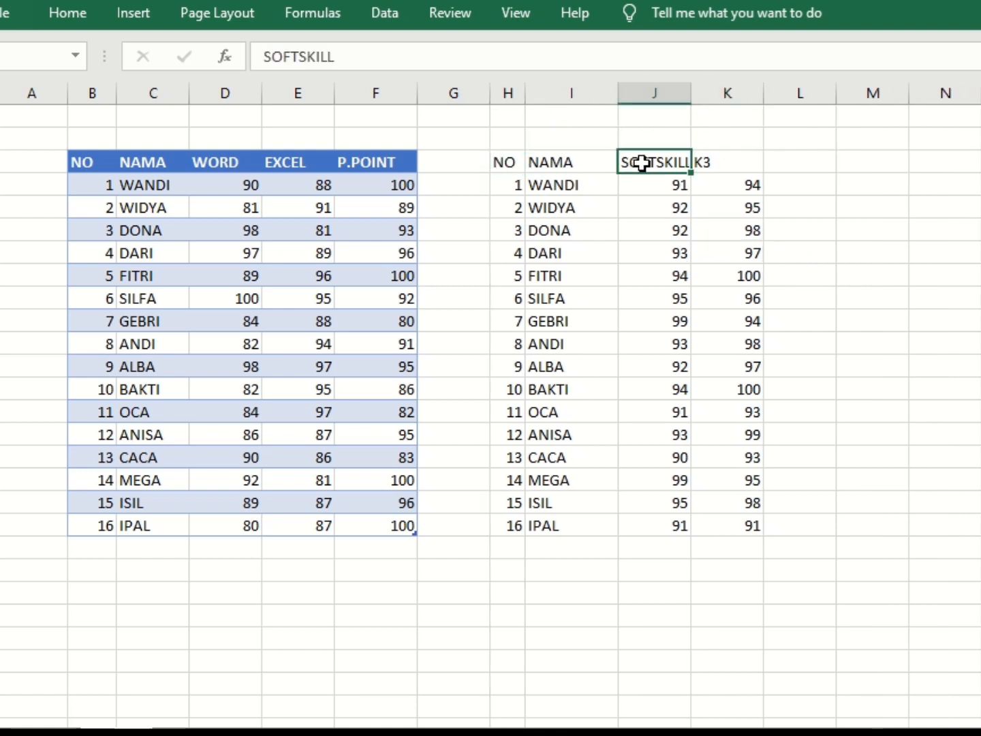
click(721, 163)
drag(764, 95, 665, 93)
click(654, 161)
click(68, 13)
click(594, 56)
click(672, 229)
click(707, 173)
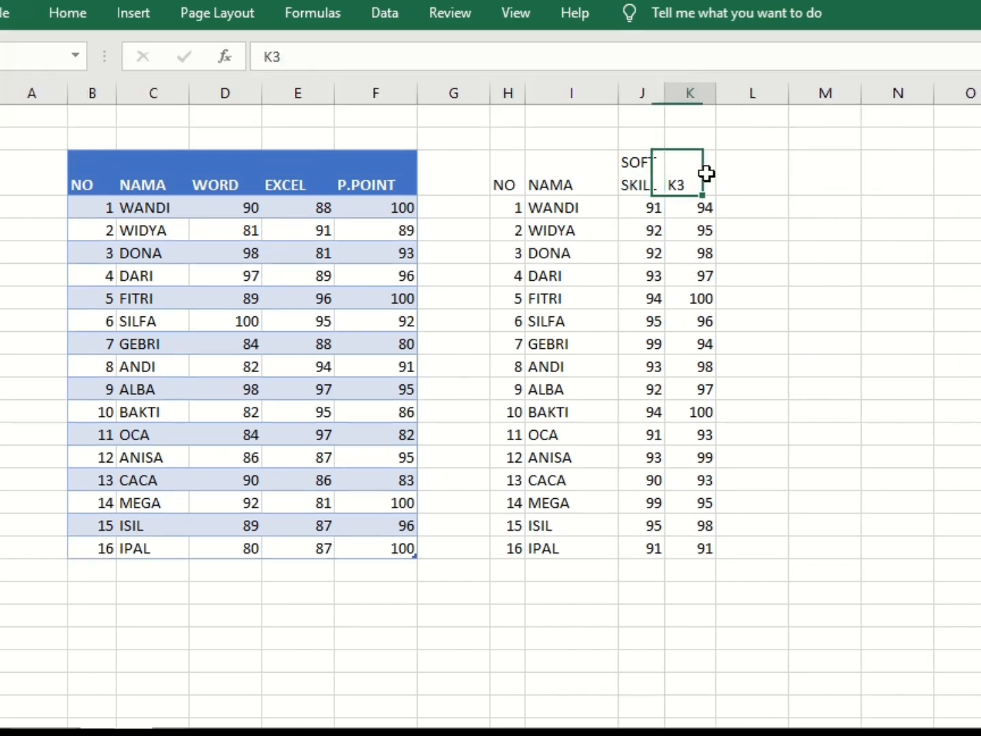
Step: Convert the range H3:K19 into a table with headers
drag(501, 175, 692, 545)
key(ctrl+t)
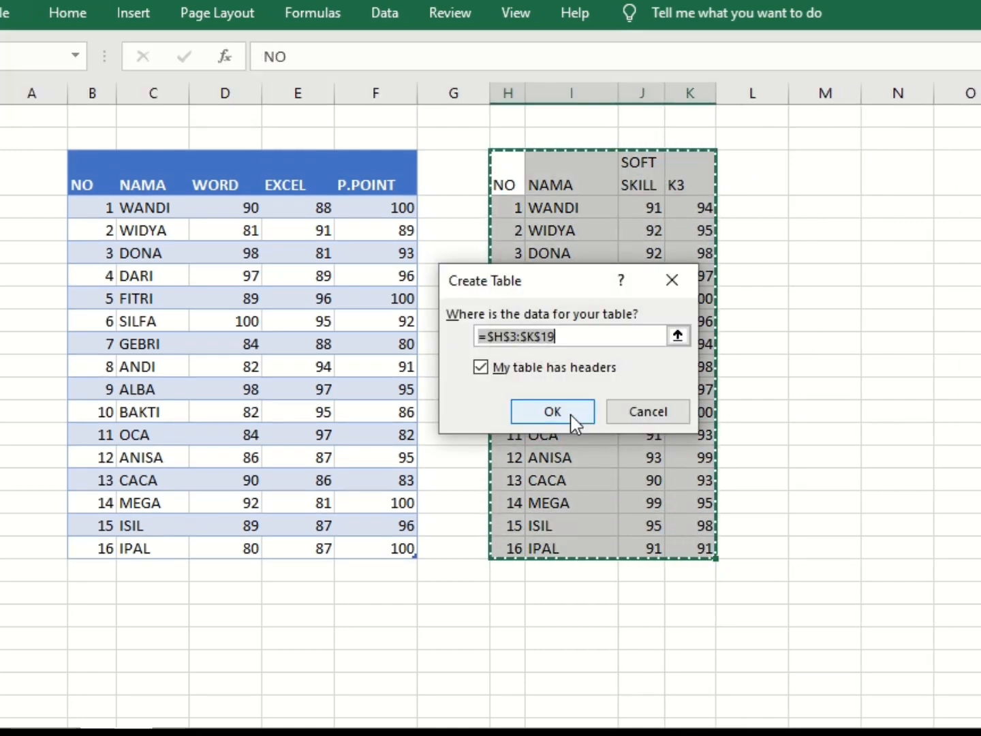
click(553, 412)
Step: Remove the filter buttons from the new table and apply an orange table style with banded rows
click(648, 15)
click(862, 46)
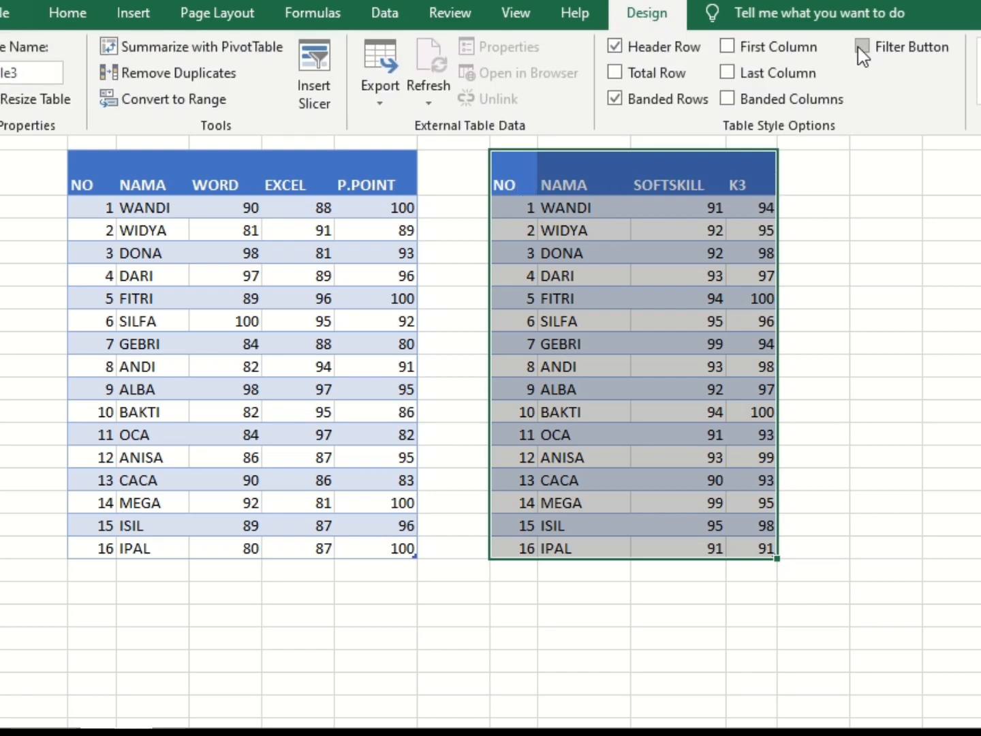
right_click(629, 243)
click(646, 12)
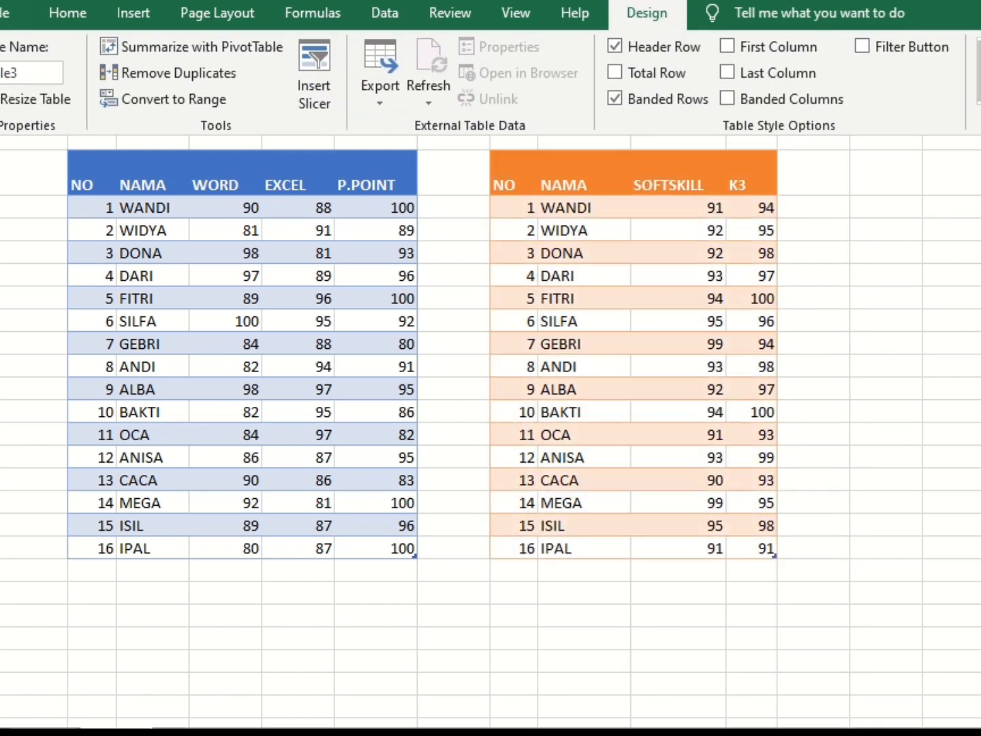
click(939, 236)
Step: Narrow the SOFTSKILL column of the orange table so its header wraps onto two lines
drag(726, 94, 681, 97)
click(782, 236)
click(899, 205)
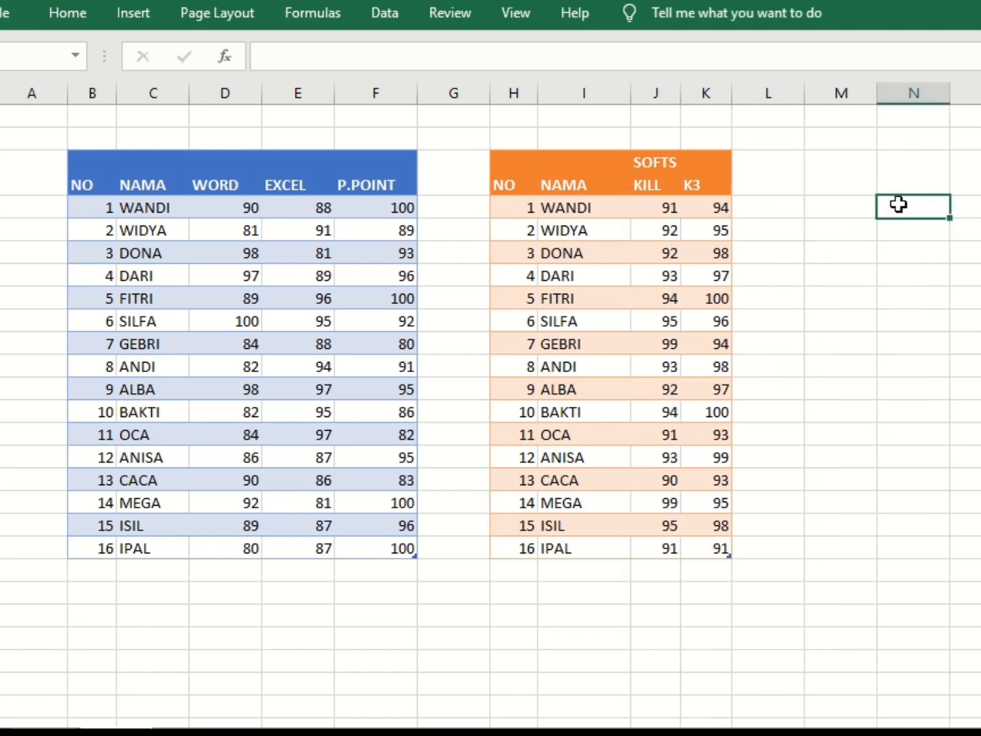
Step: Examine the NAMA, WORD and EXCEL columns of the blue table and the SOFTSKILL and K3 scores of the orange table
drag(87, 172, 384, 504)
drag(583, 230, 653, 503)
click(905, 358)
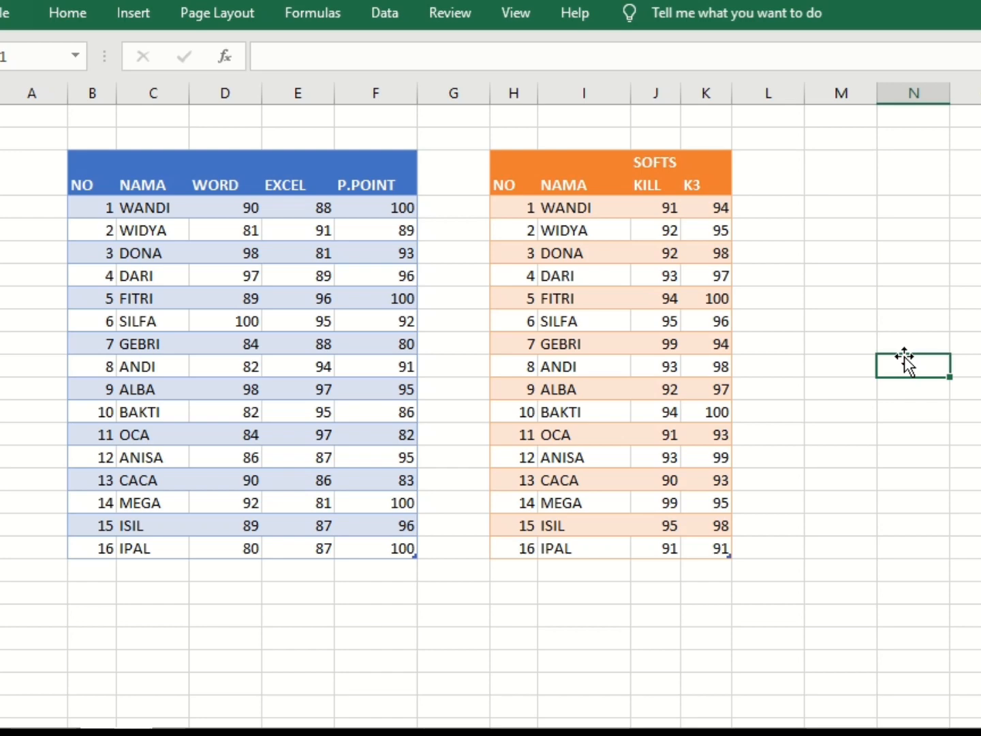
click(893, 202)
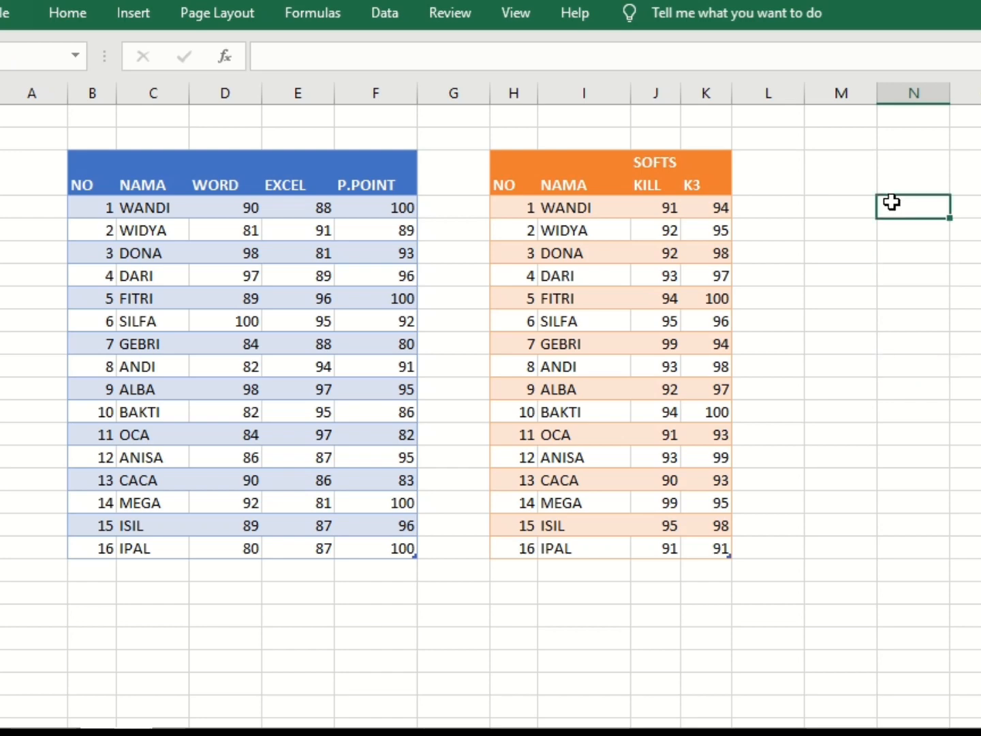
click(893, 170)
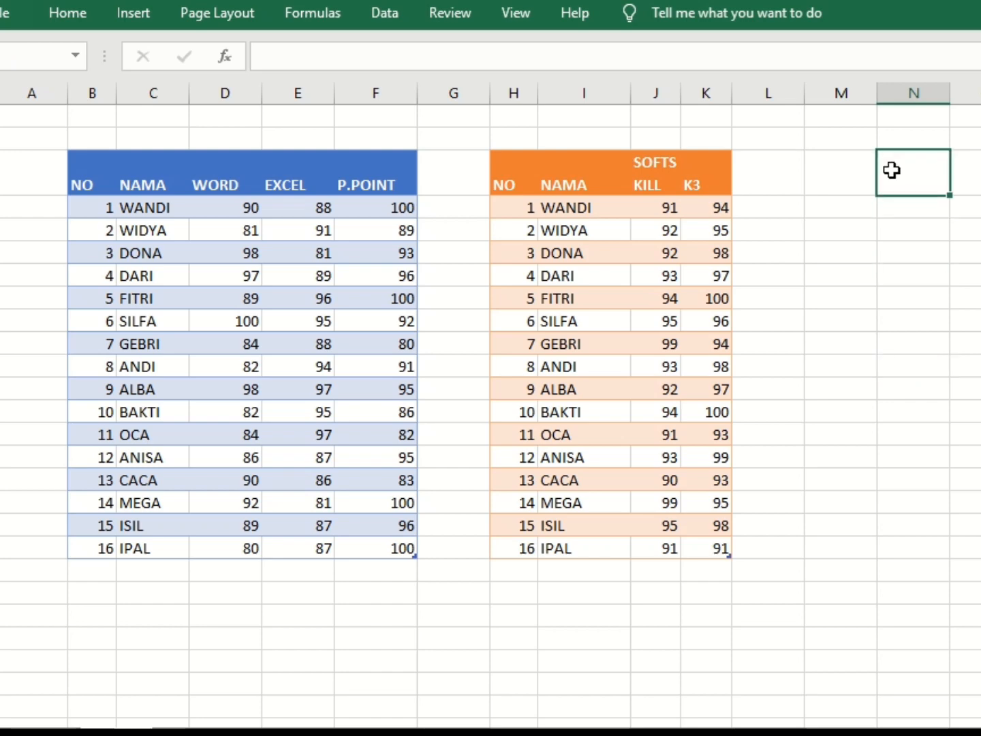
click(214, 178)
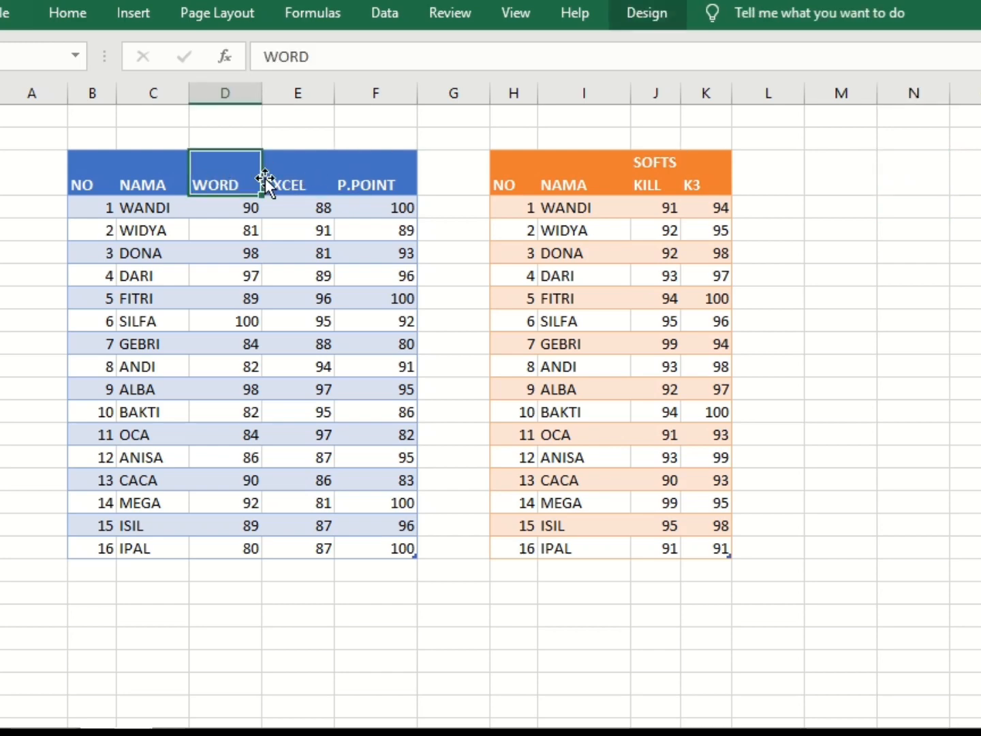
drag(168, 179, 296, 550)
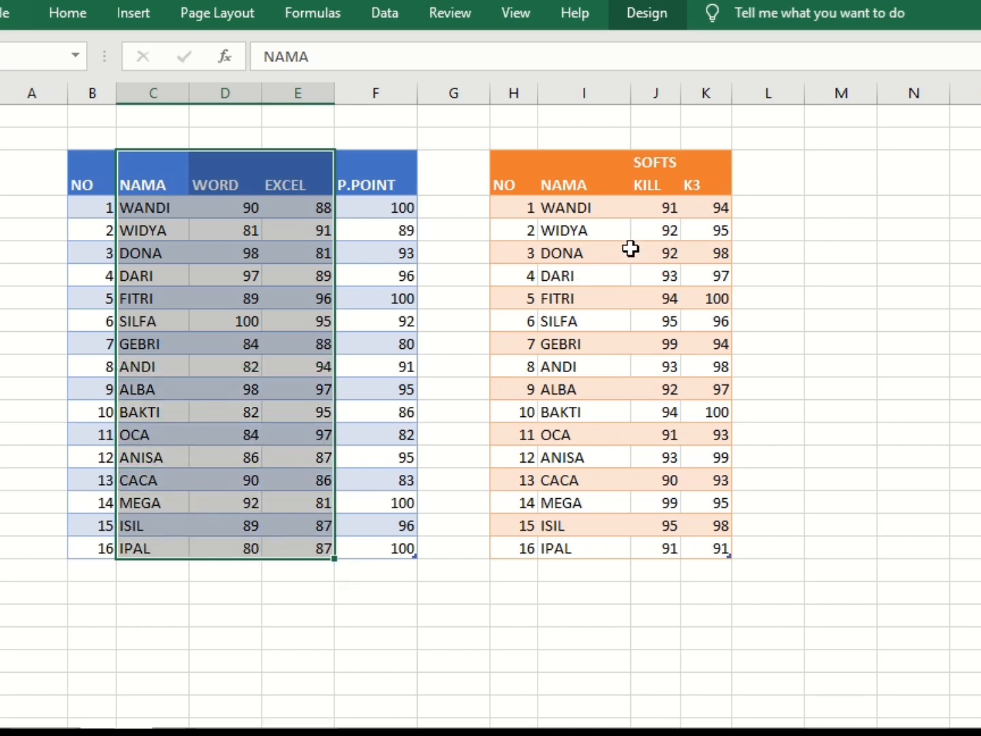
drag(665, 207, 705, 548)
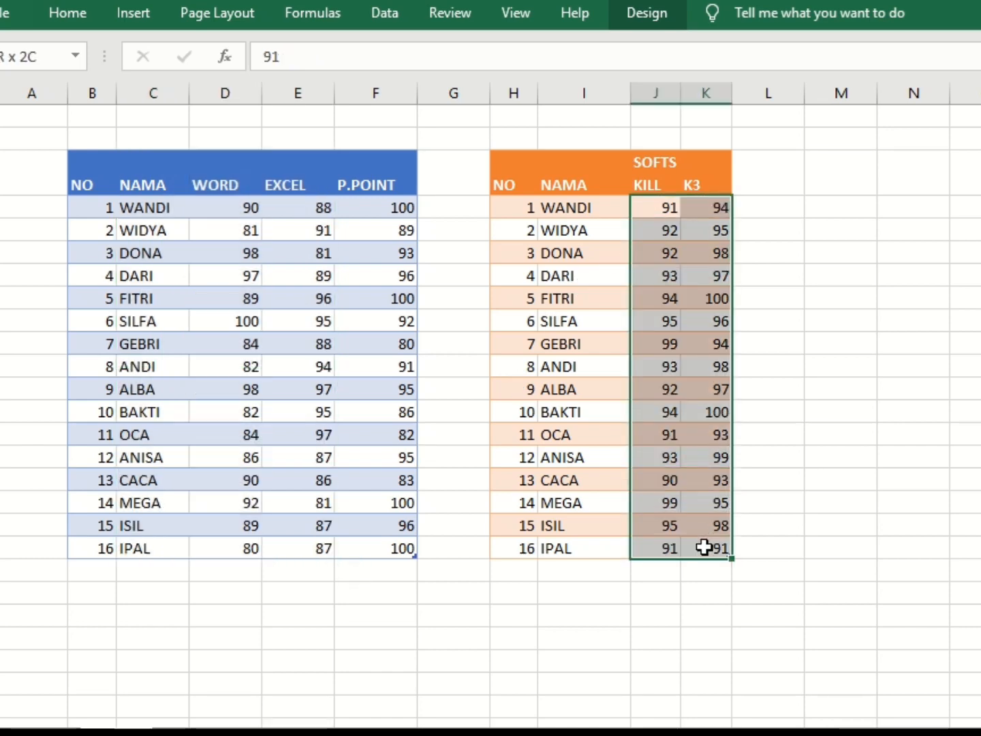
click(855, 184)
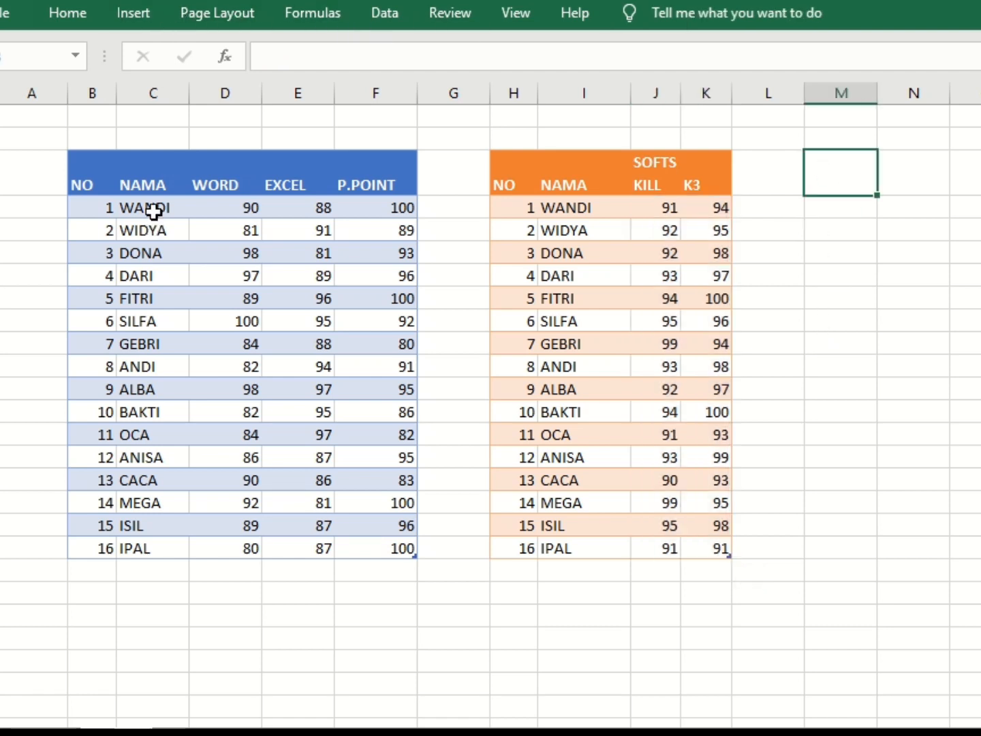
Step: Insert a line chart from the NAMA, WORD and EXCEL columns (C3:E19) and place it beside the orange table
drag(142, 184, 280, 550)
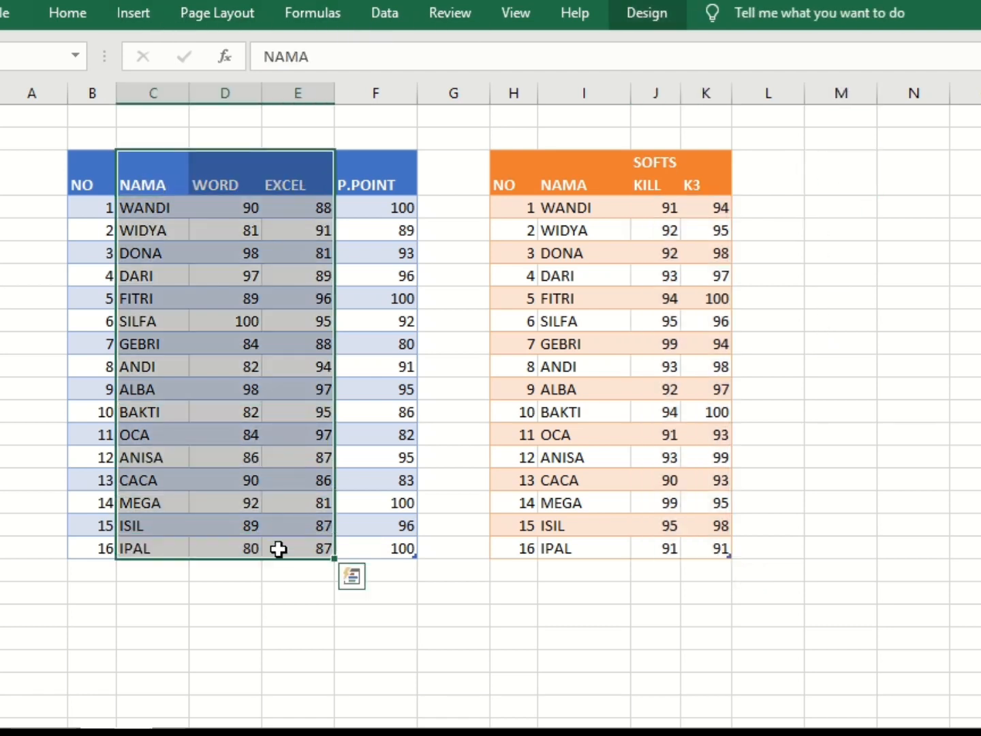
click(144, 18)
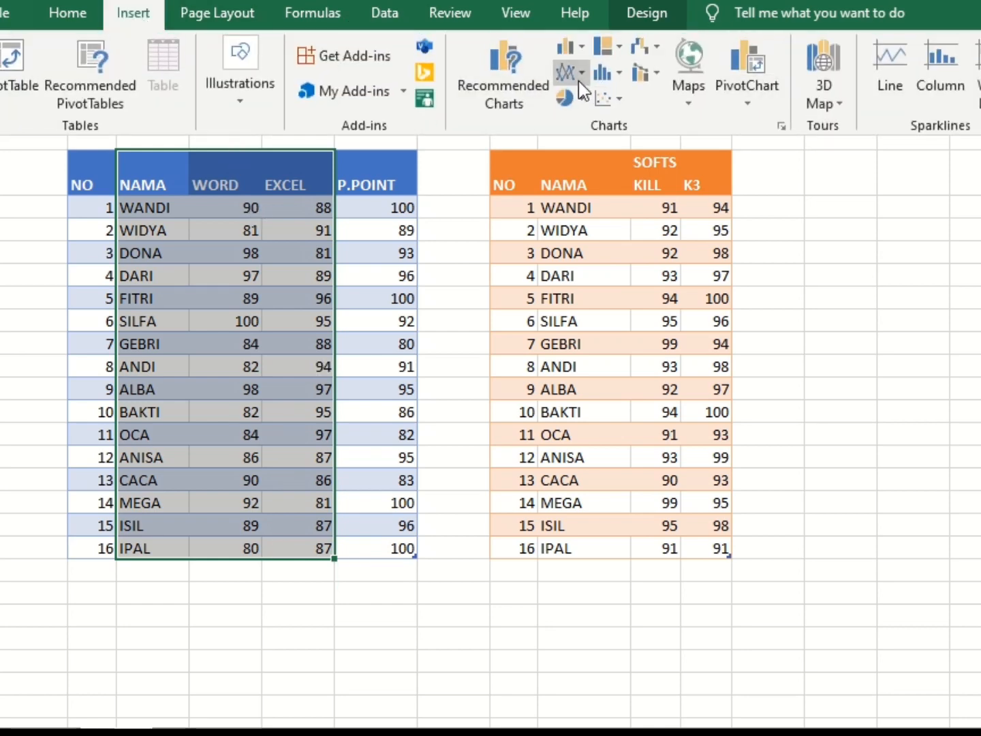
click(582, 71)
click(589, 134)
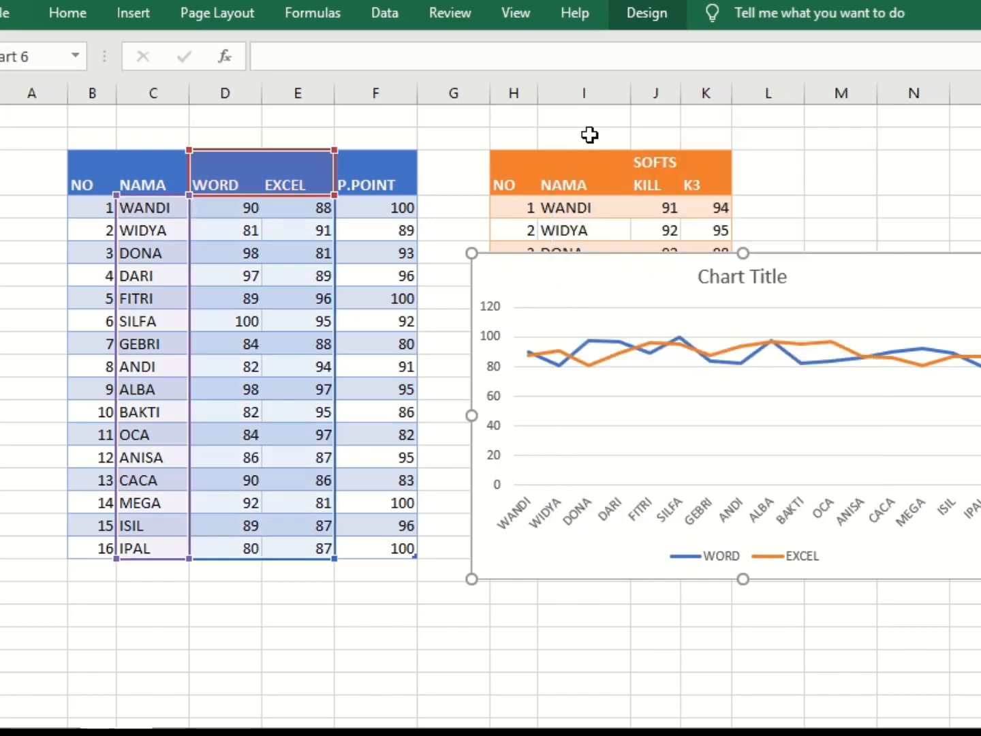
drag(928, 232, 980, 149)
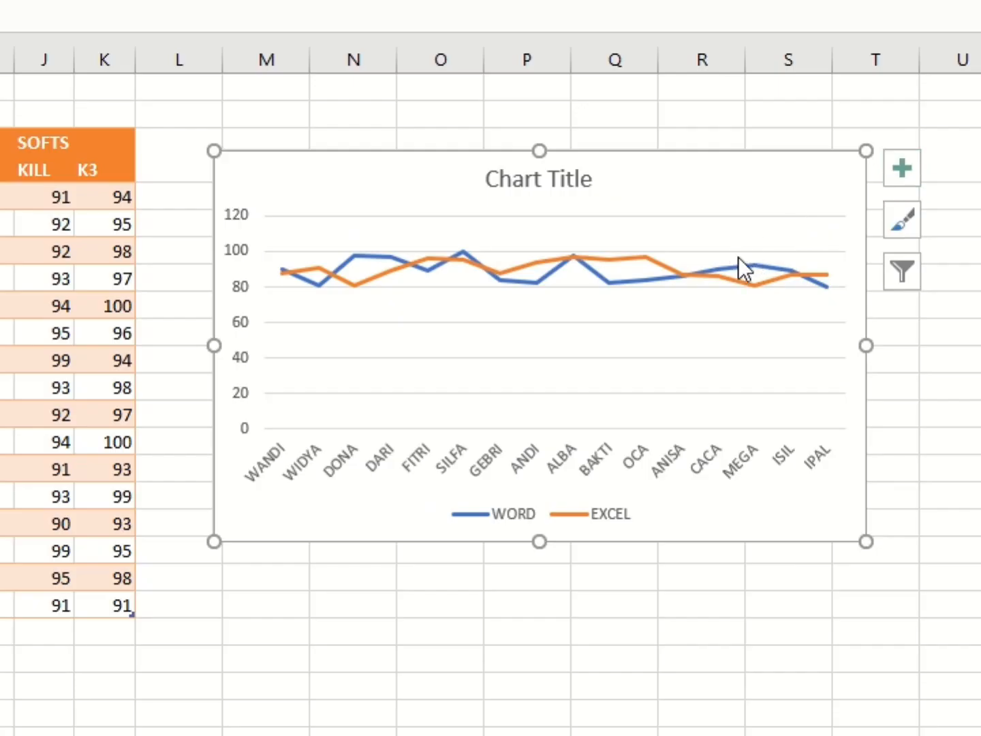
Step: Open the data source selection of the line chart and reposition its dialog clear of the table headers
click(745, 207)
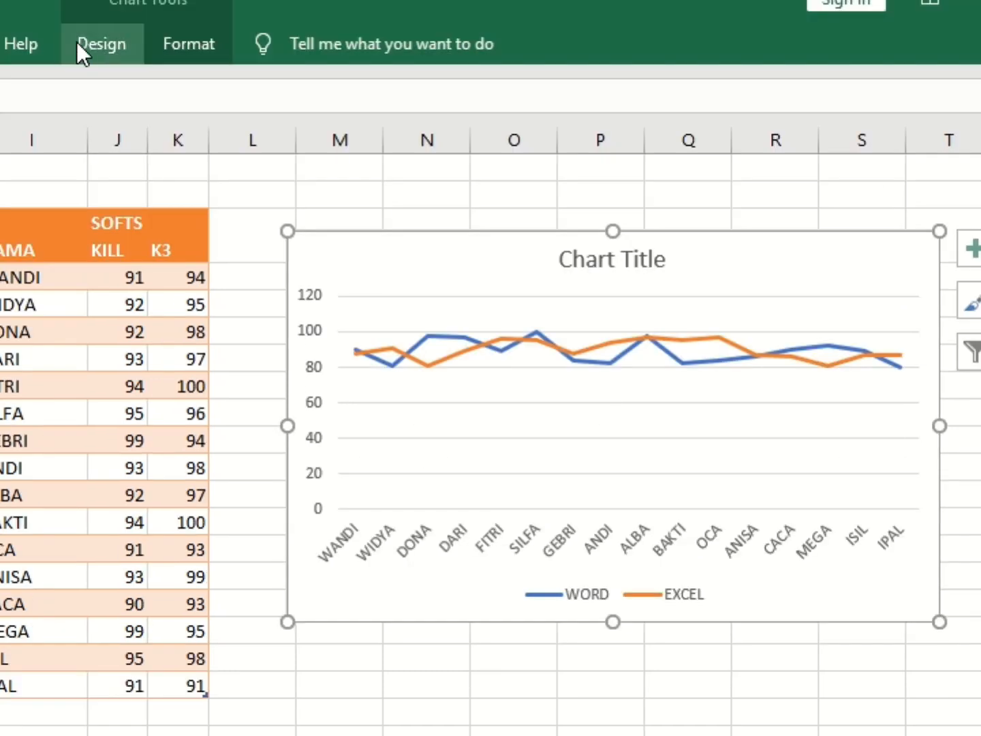
click(105, 54)
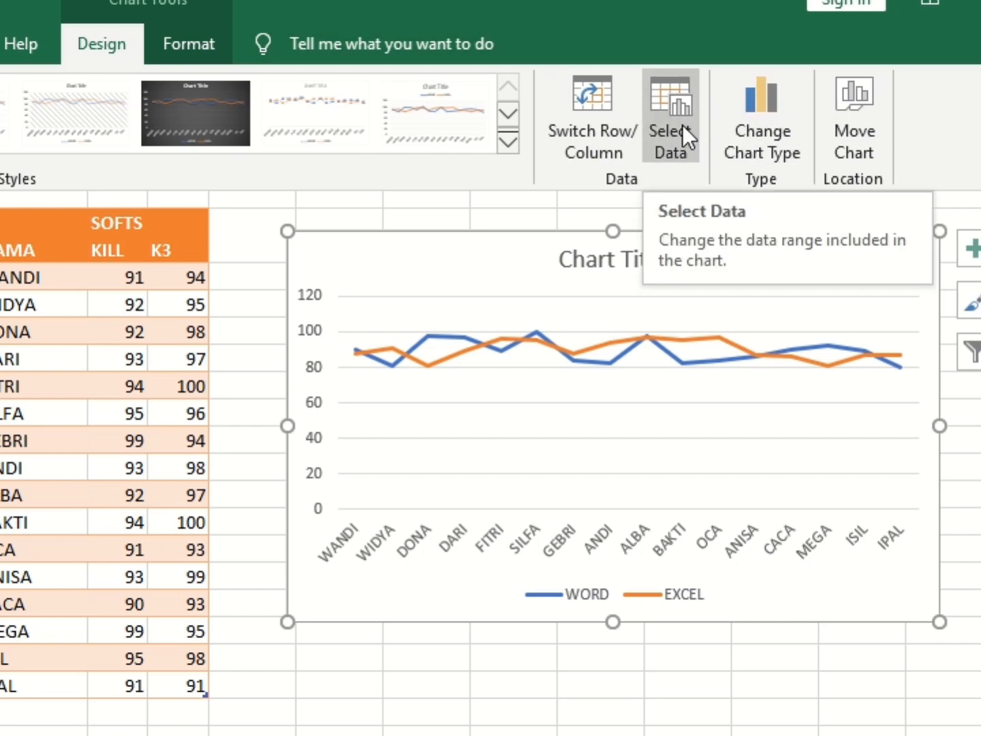
click(683, 125)
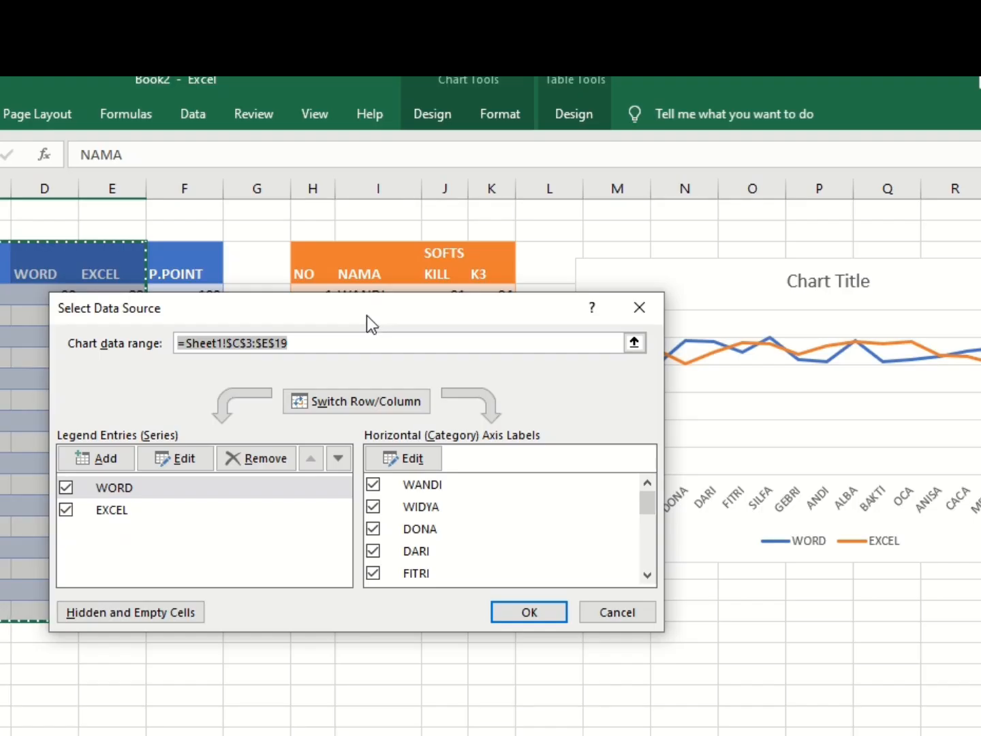
drag(366, 315, 220, 421)
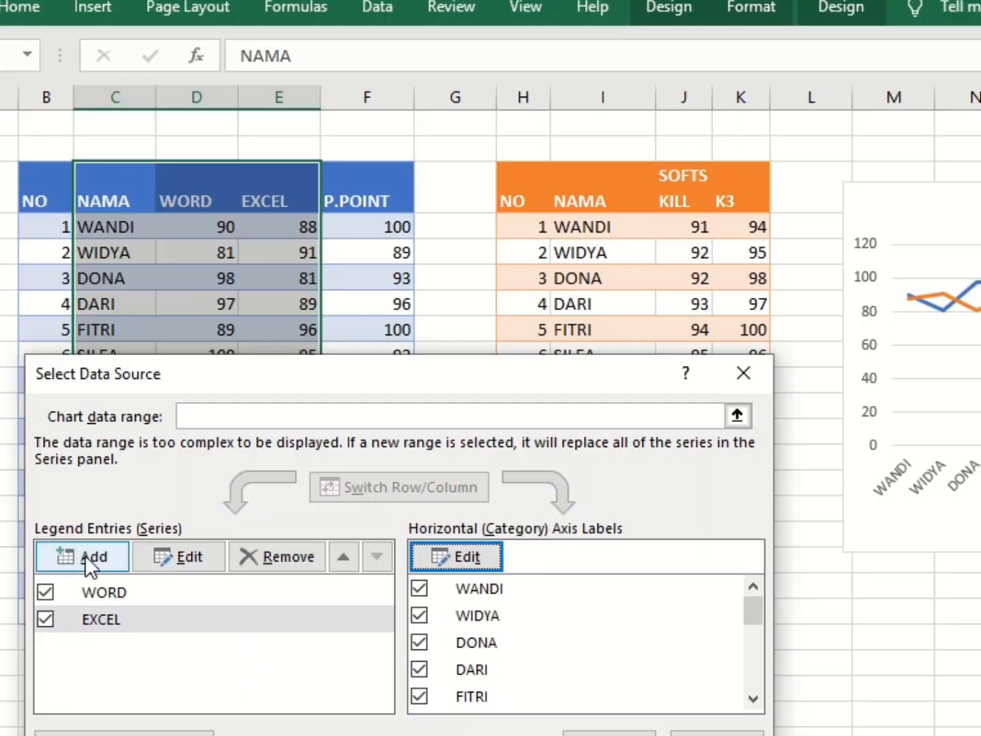
Step: Add a chart series named from the SOFTSKILL header J3 with the values J4:J19
click(83, 556)
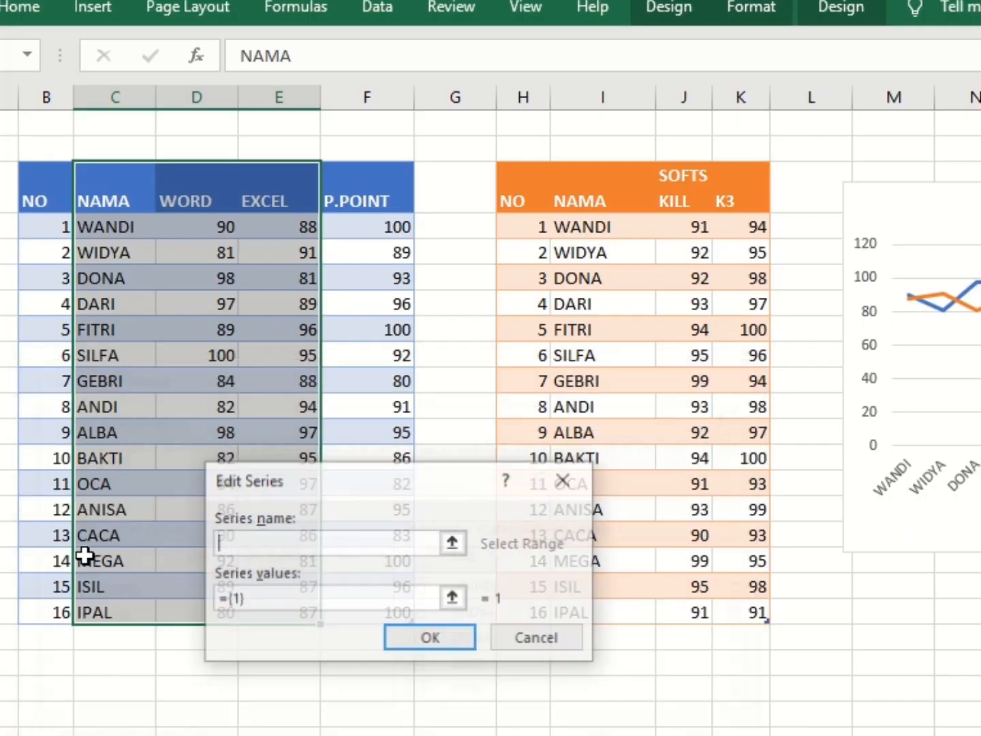
click(675, 204)
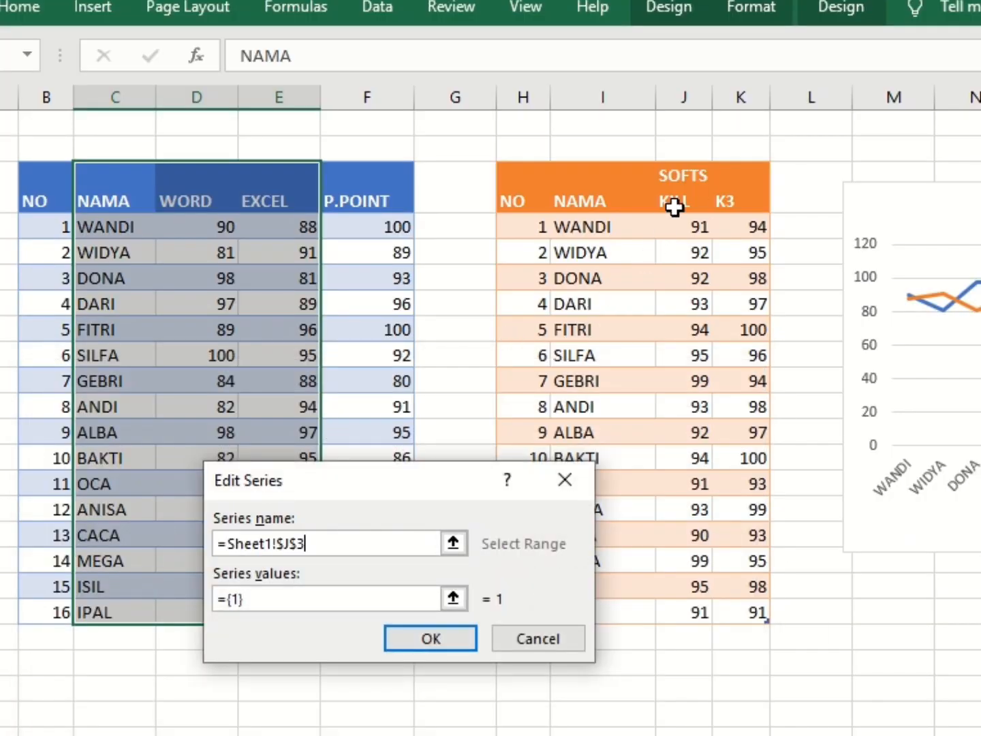
click(328, 605)
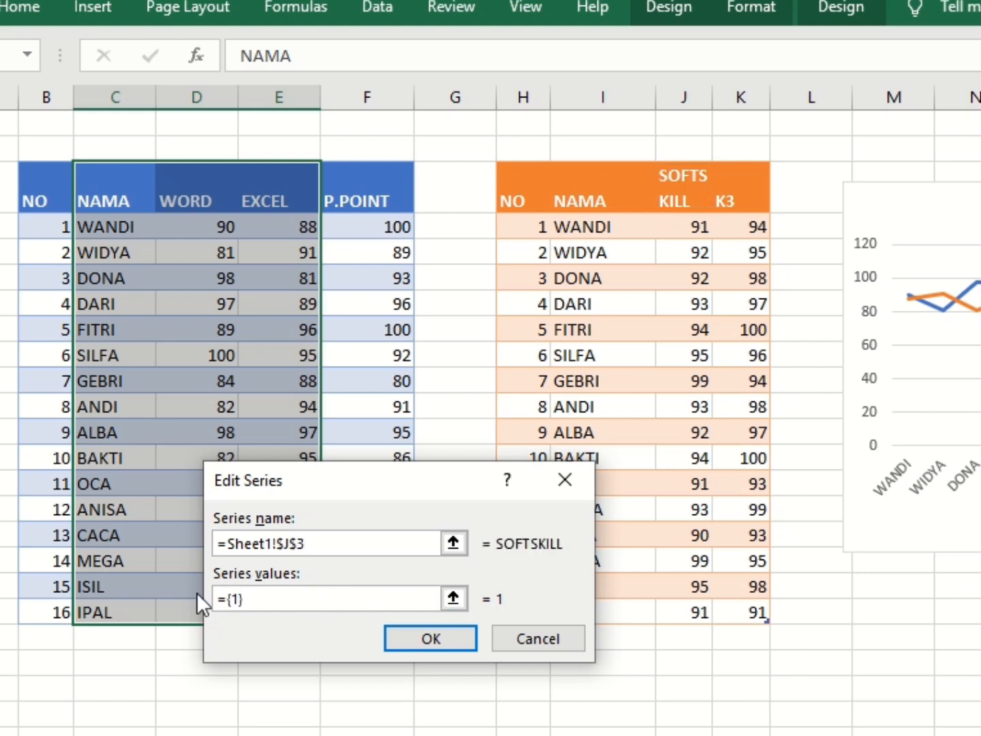
drag(278, 596, 198, 592)
key(BackSpace)
drag(596, 233, 619, 601)
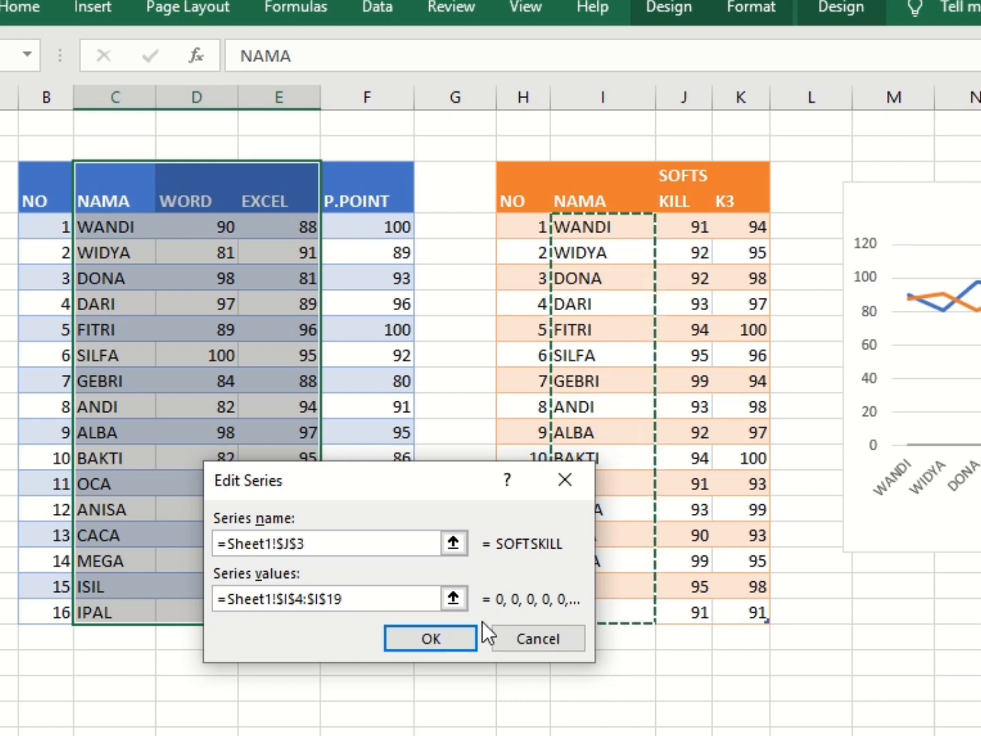
drag(700, 235, 686, 605)
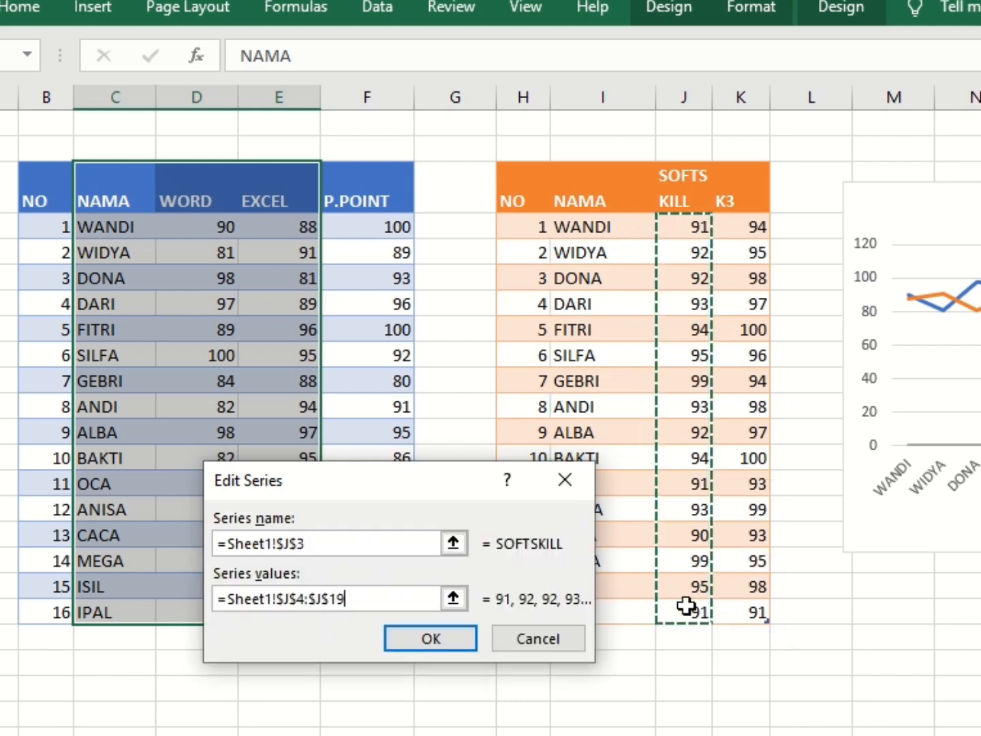
click(436, 634)
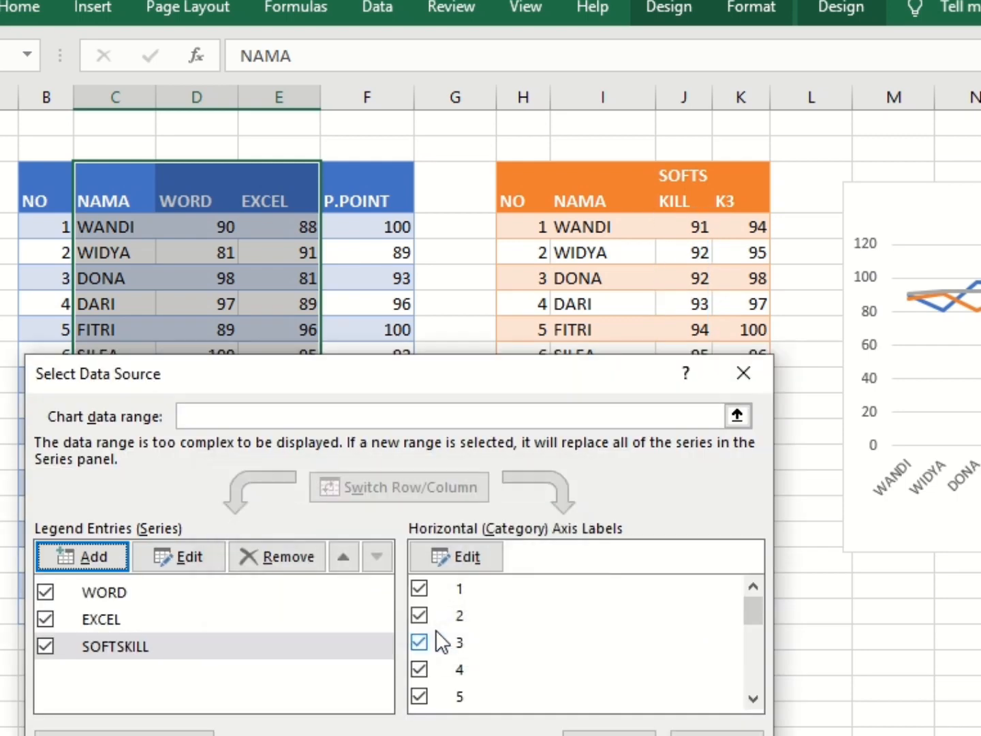
Step: Add a chart series named from the K3 header in cell K3 with the values K4:K19
click(111, 555)
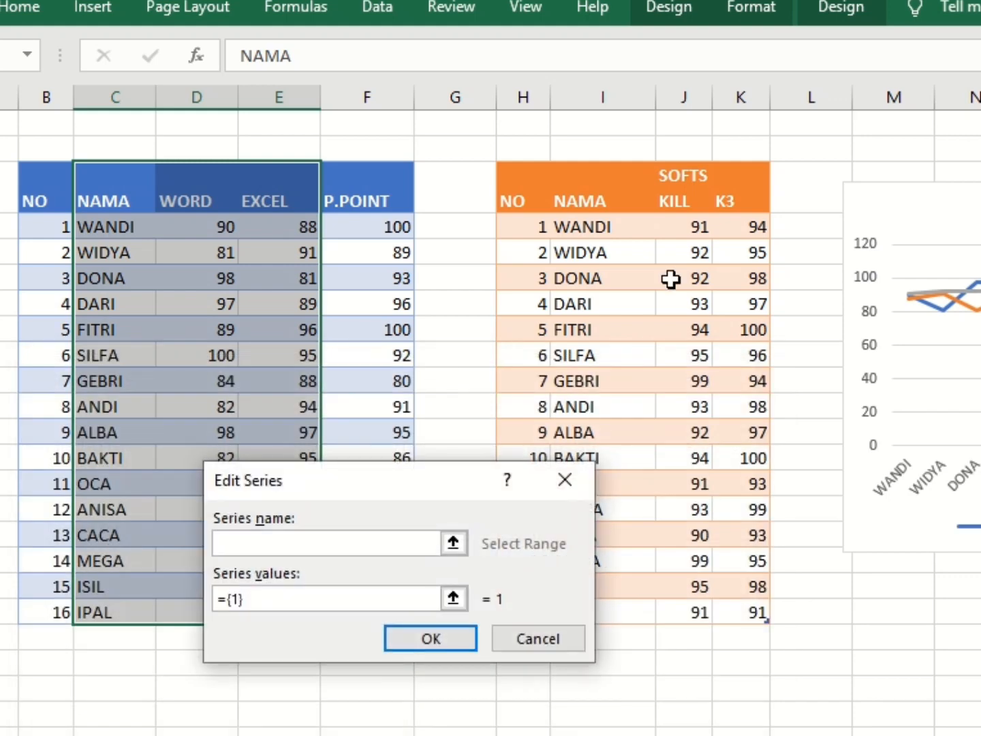
click(739, 197)
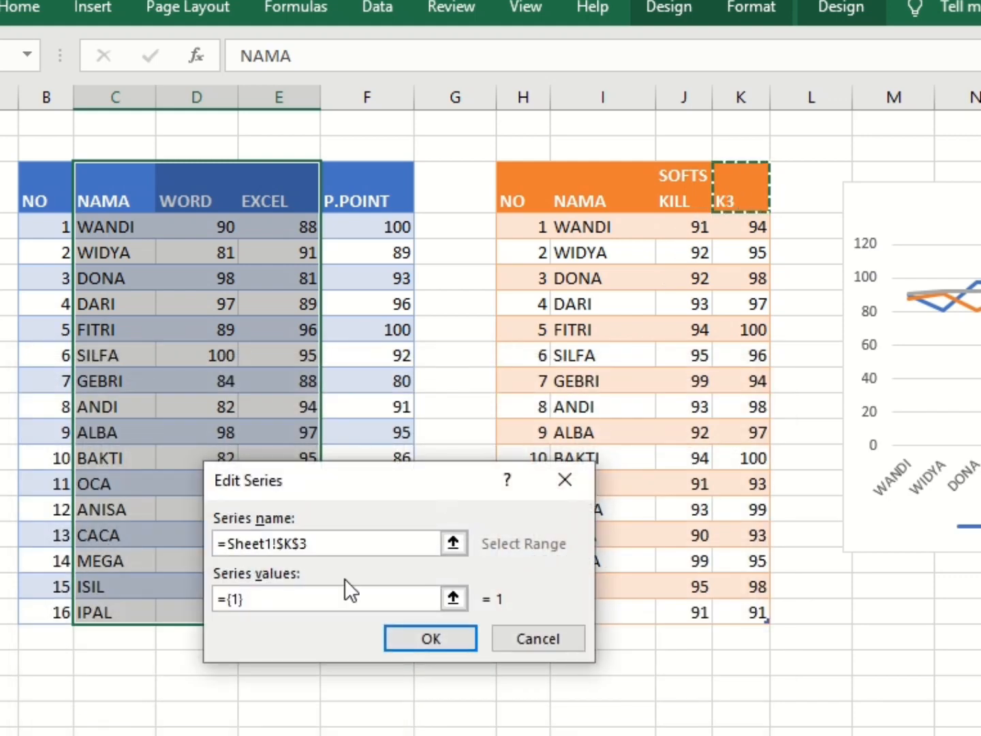
click(301, 600)
key(BackSpace)
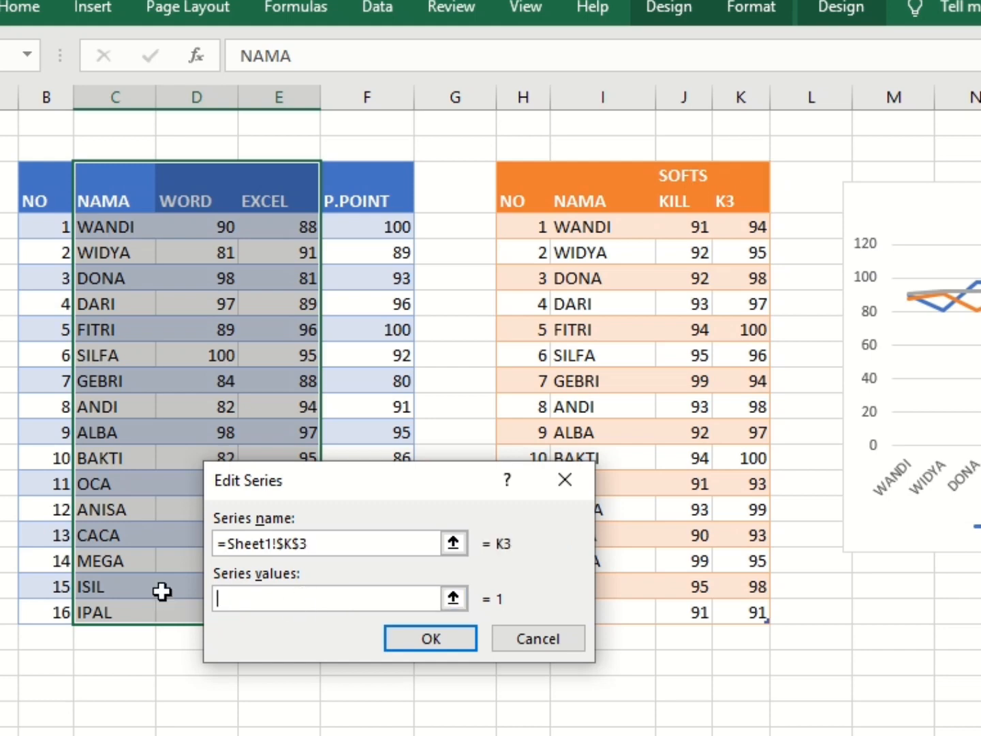
drag(752, 228, 751, 607)
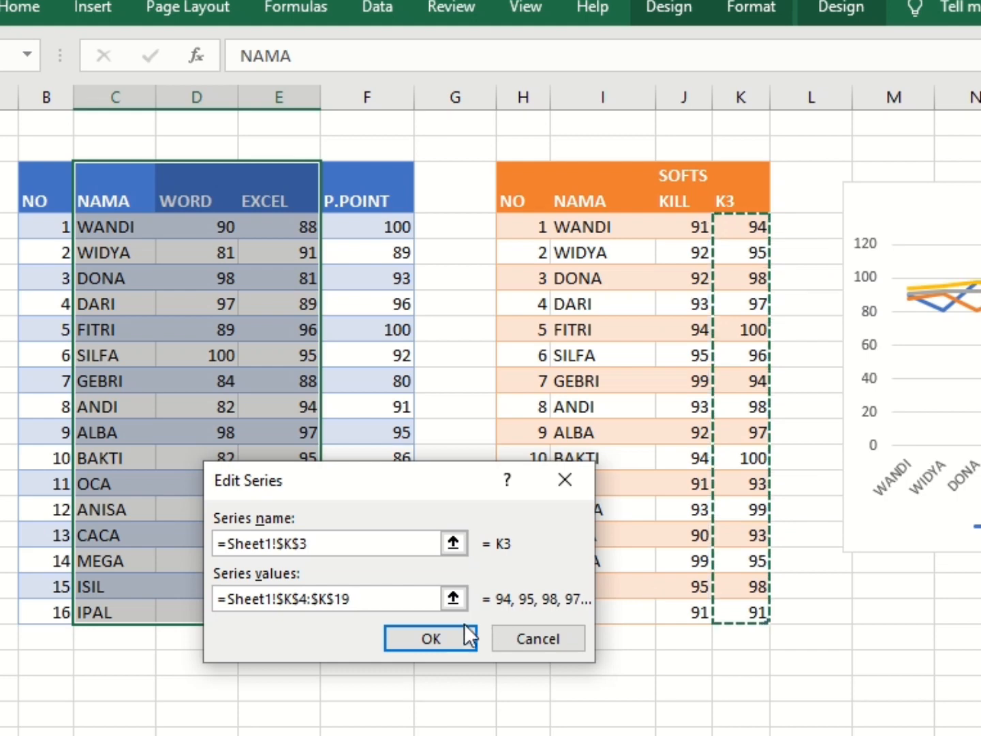
click(431, 639)
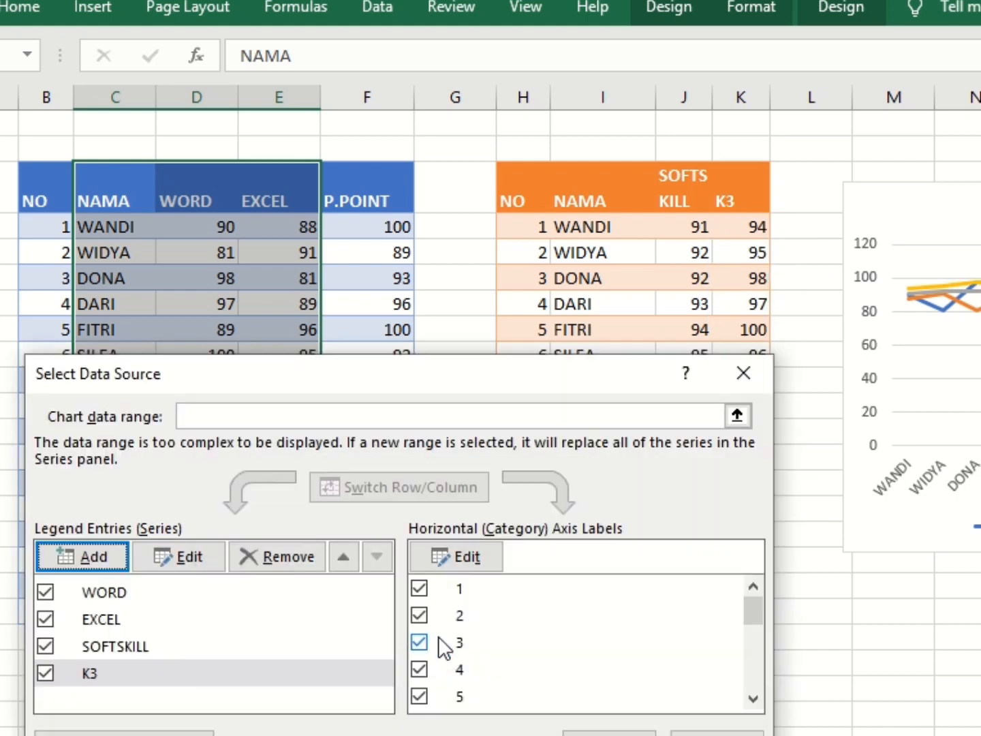
Step: Compare the horizontal axis labels of the SOFTSKILL, EXCEL and K3 series
click(158, 648)
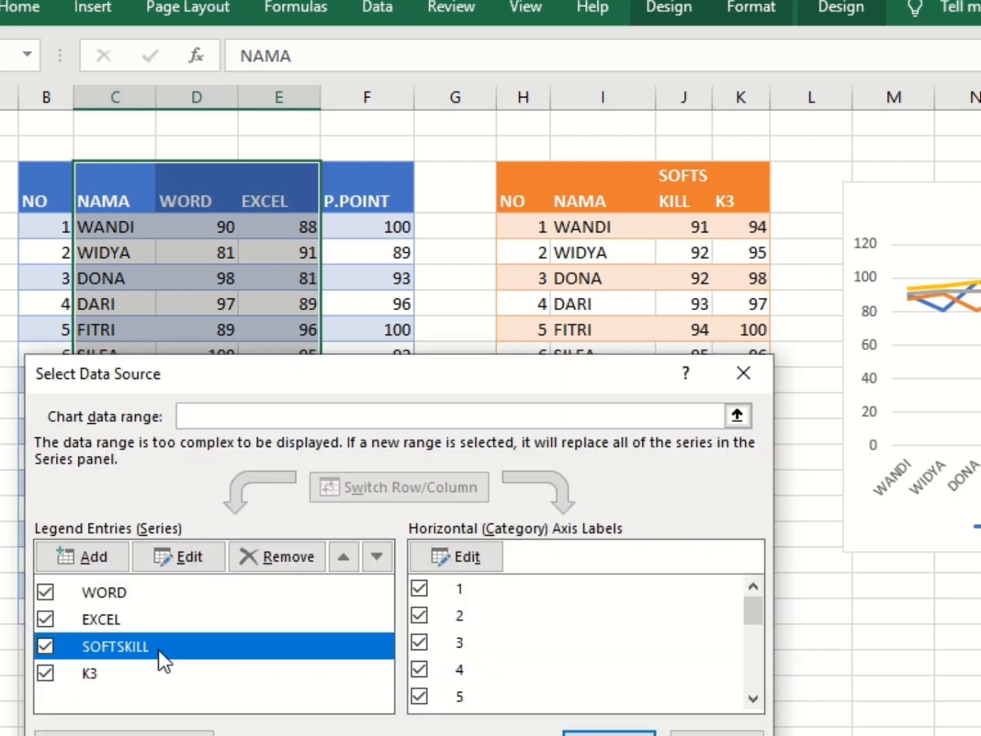
click(119, 622)
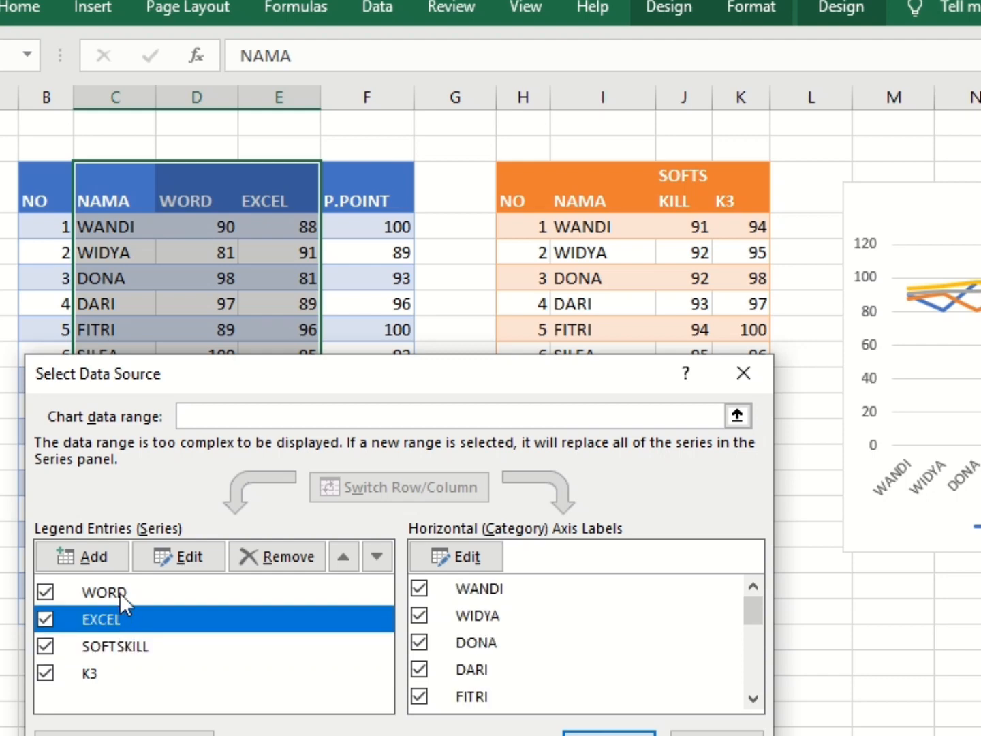
click(87, 673)
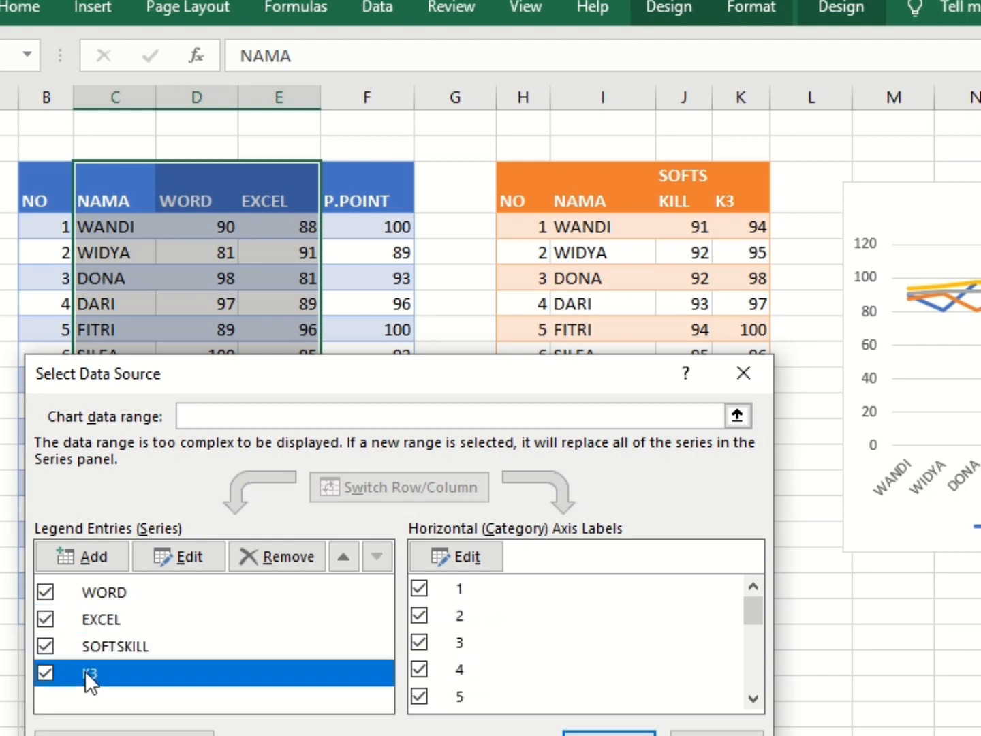
Step: Apply the data source selection with the WORD, EXCEL, SOFTSKILL and K3 series to the line chart
click(597, 733)
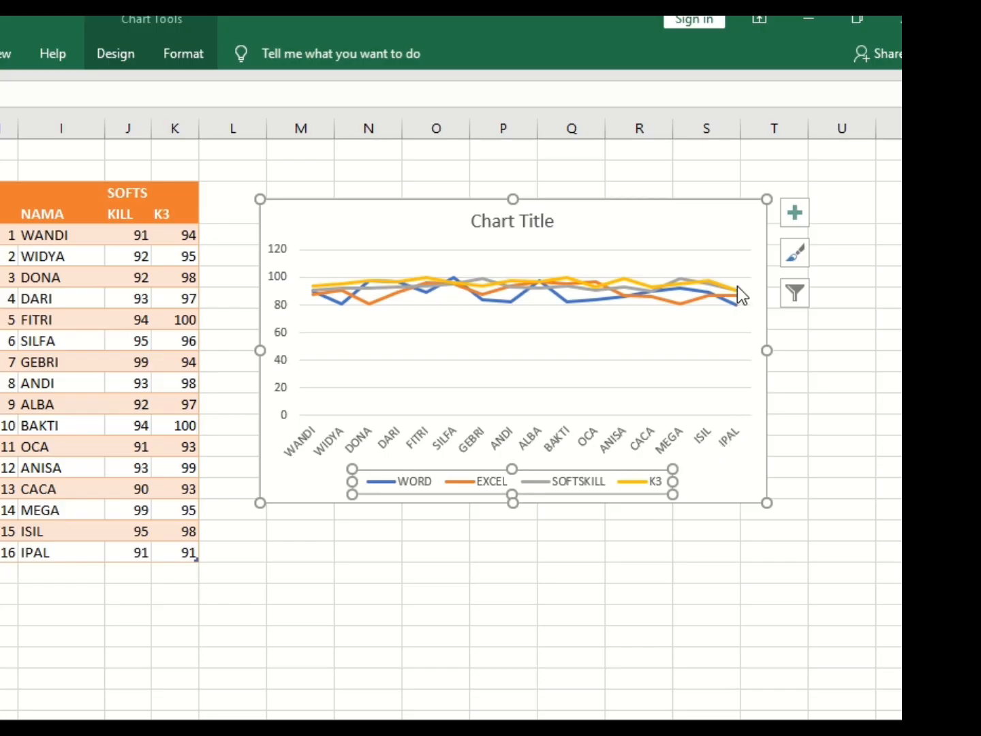
Step: Try out the data table and data labels on the line chart, leaving only the data labels switched on
mouse_move(736, 285)
click(793, 212)
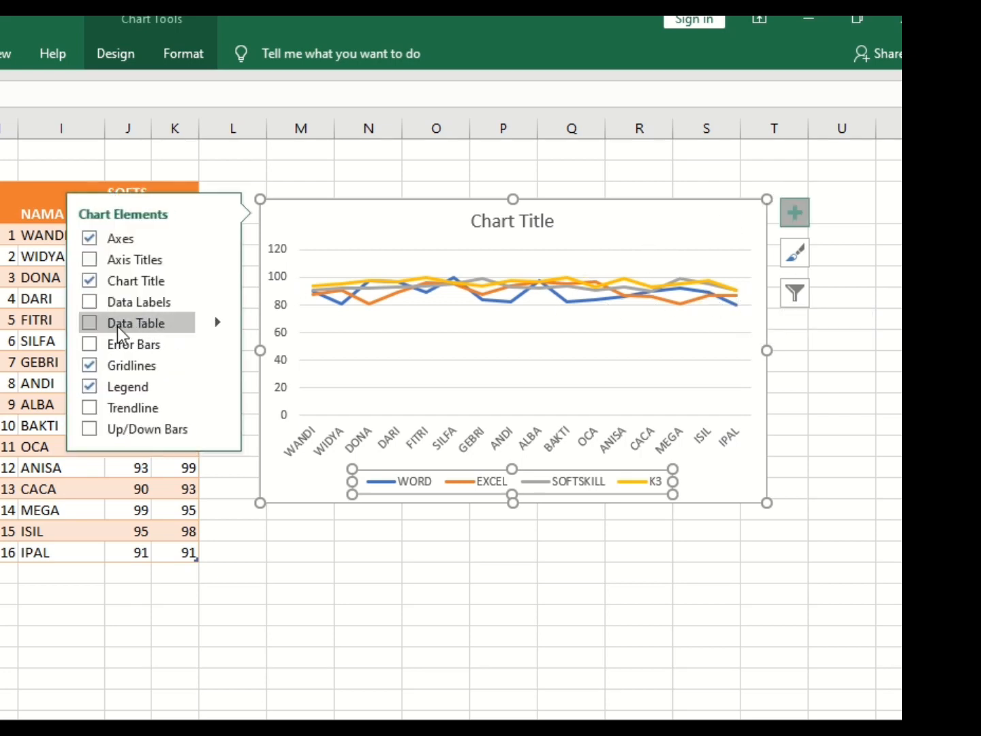
click(88, 322)
click(88, 322)
click(83, 299)
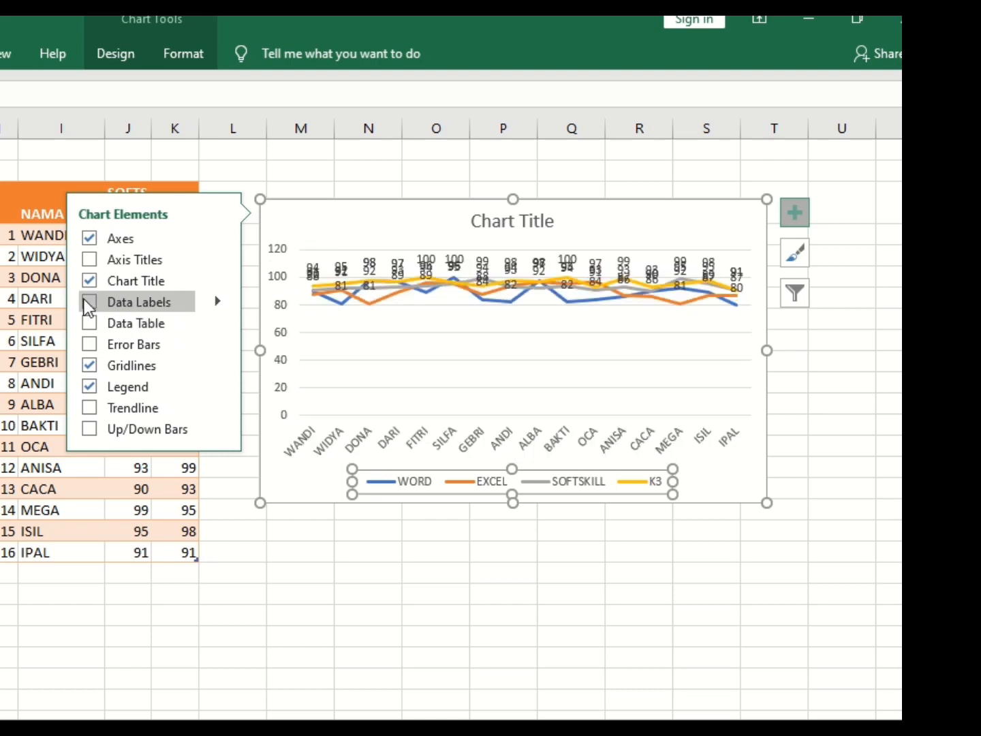
click(84, 299)
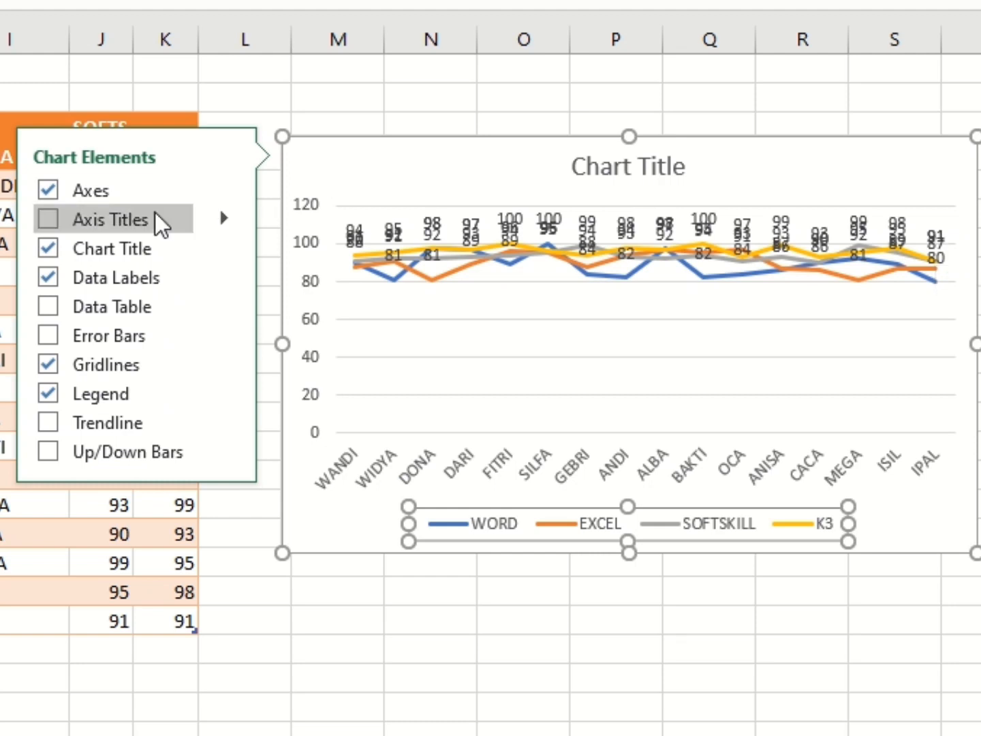
click(293, 681)
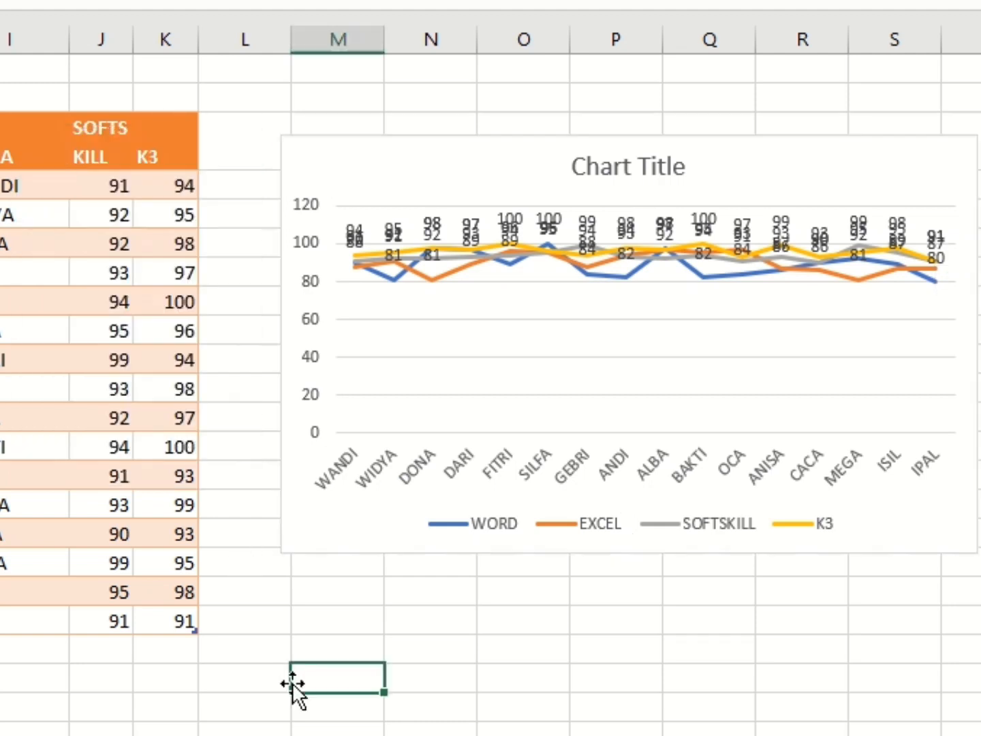
click(833, 653)
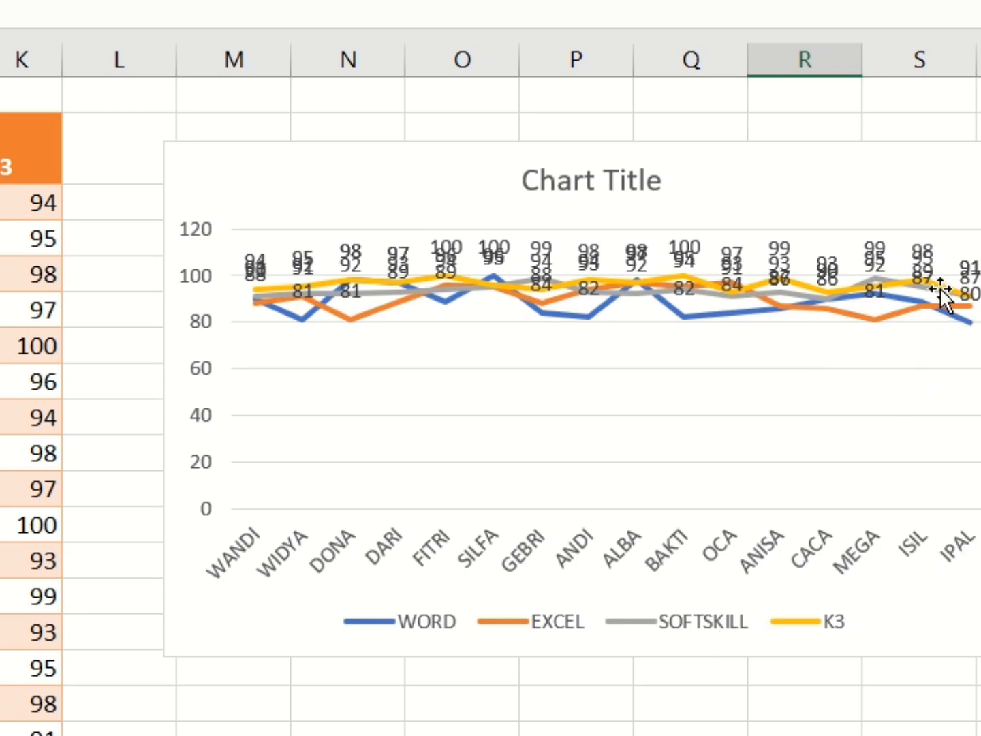
Step: Remove the data labels from all series of the line chart
click(937, 292)
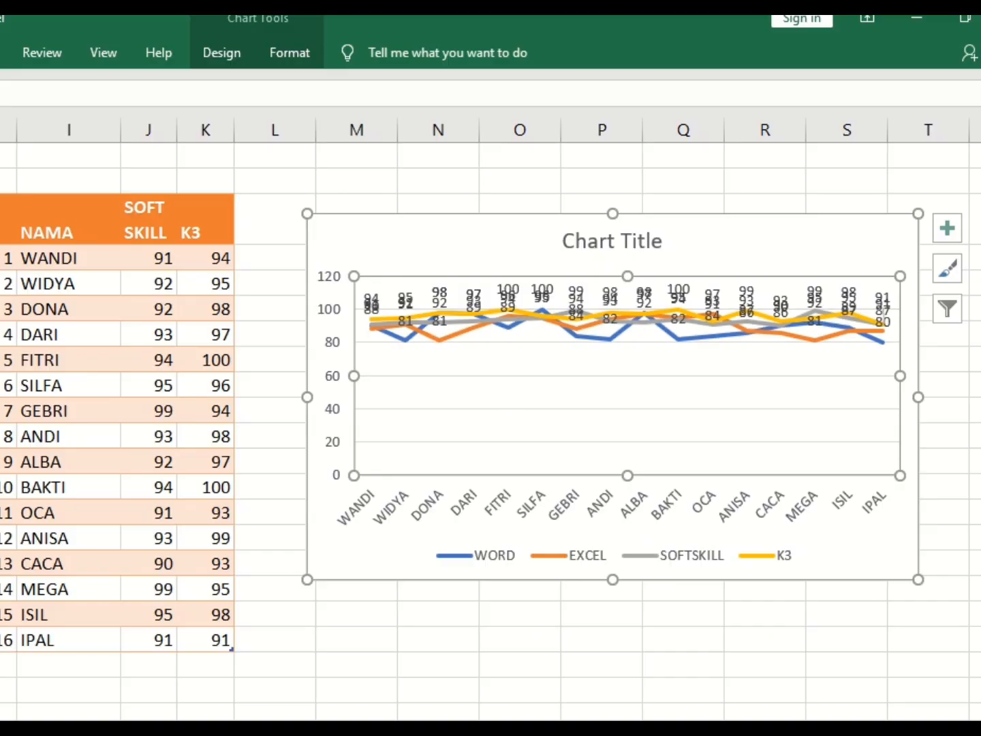
click(960, 232)
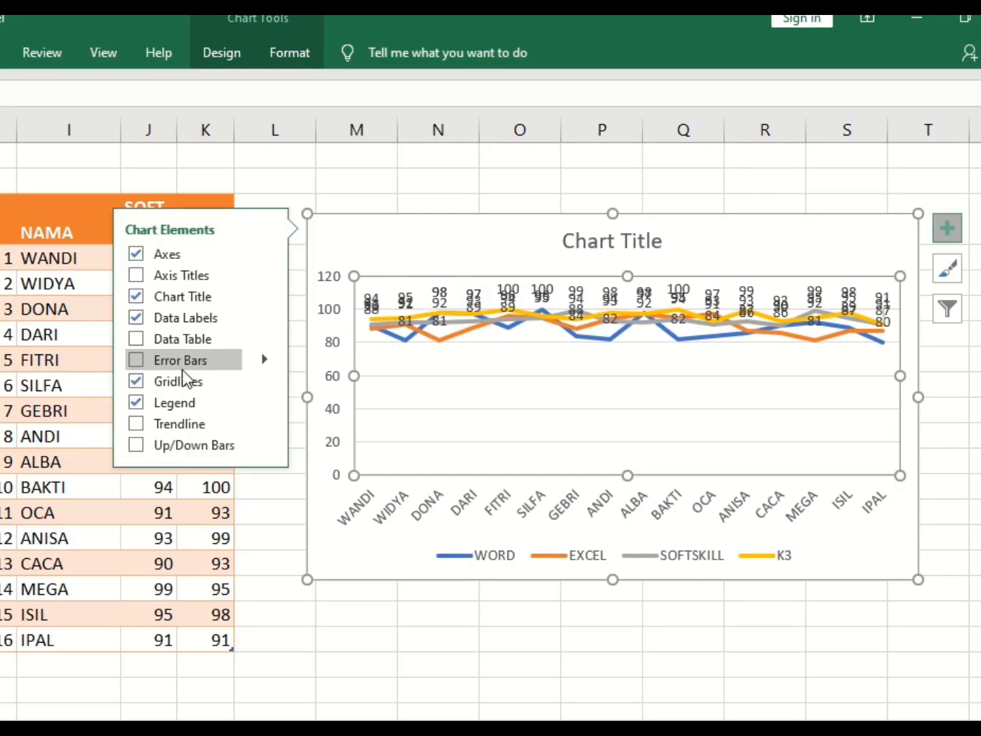
click(129, 317)
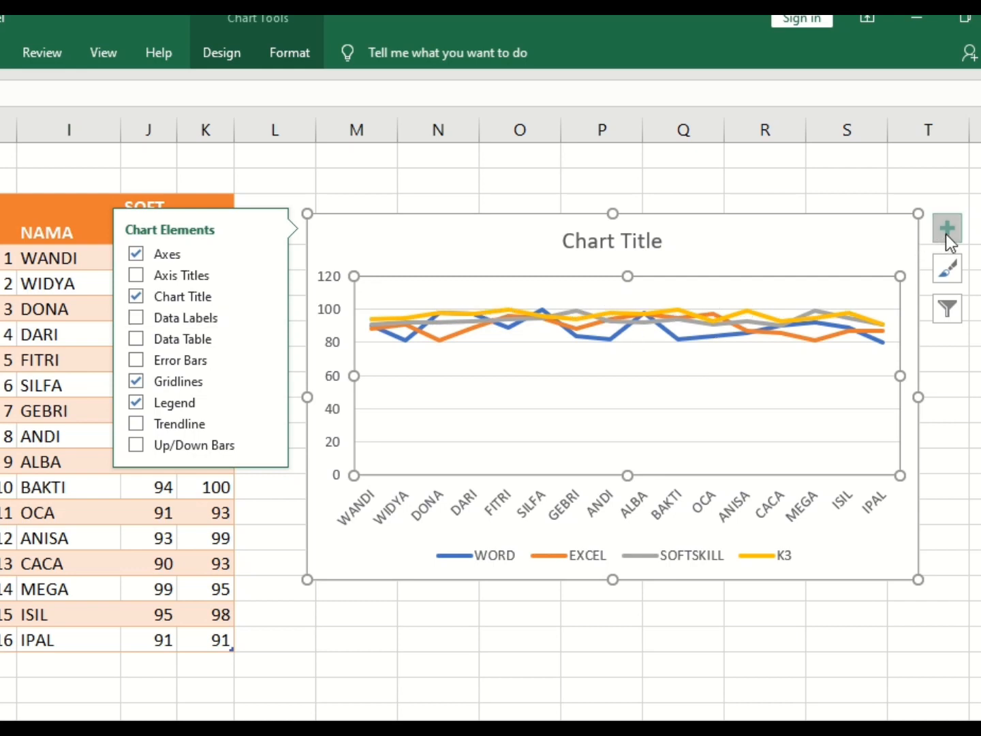
Step: Replace the placeholder title of the line chart with REKAP NILAI
click(611, 243)
click(608, 243)
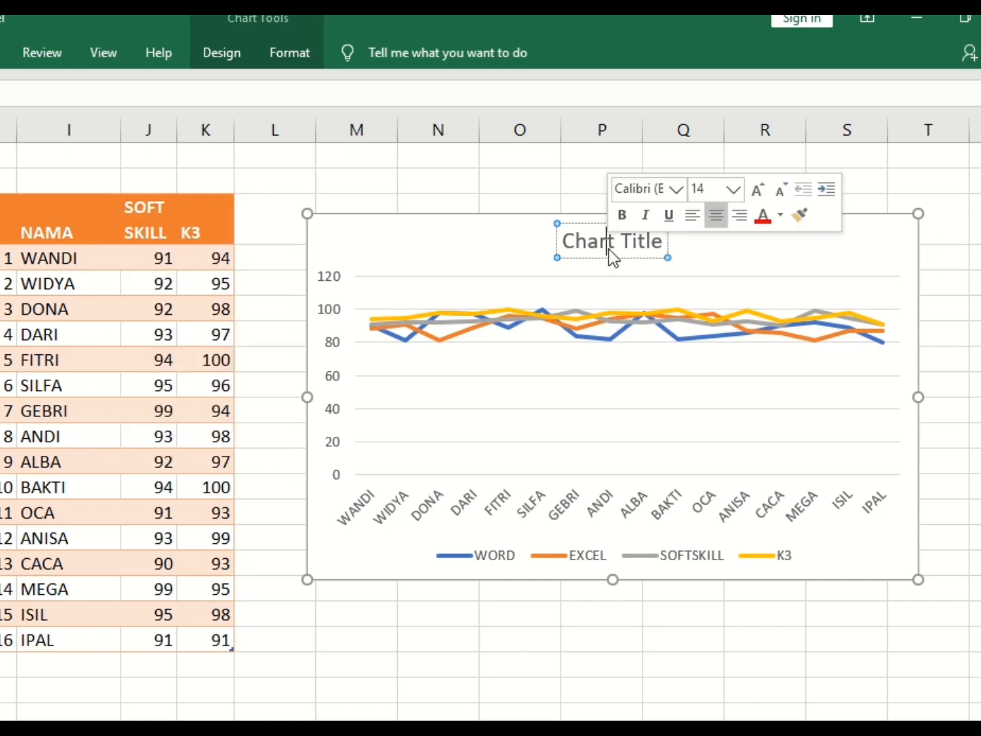
triple_click(609, 248)
key(Delete)
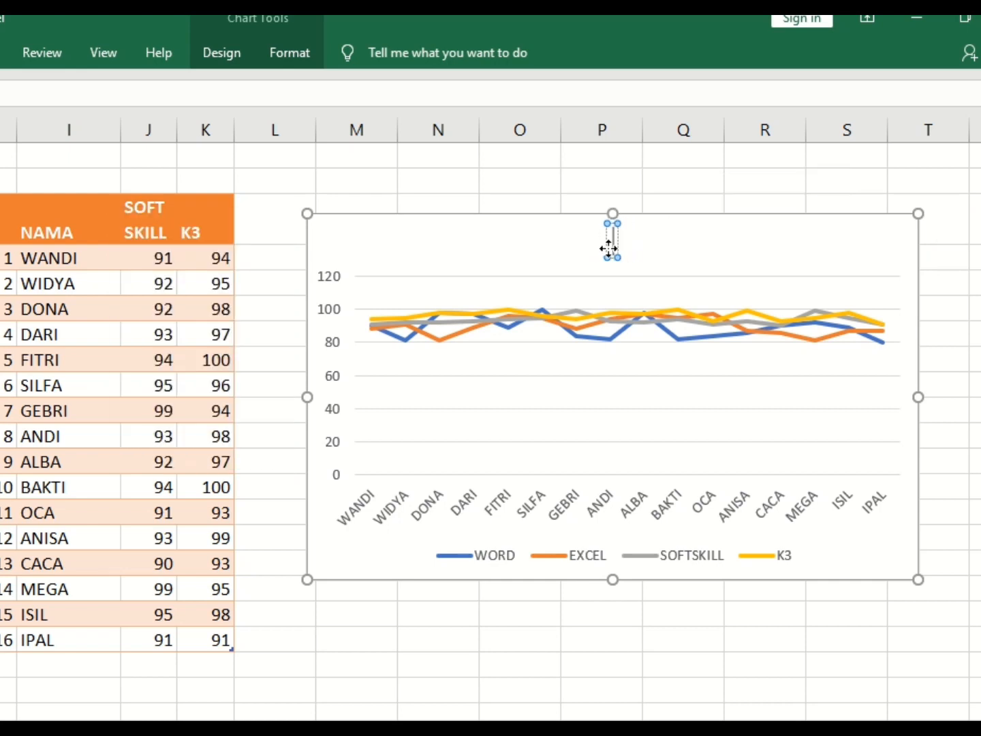
text(REKAP NILAI)
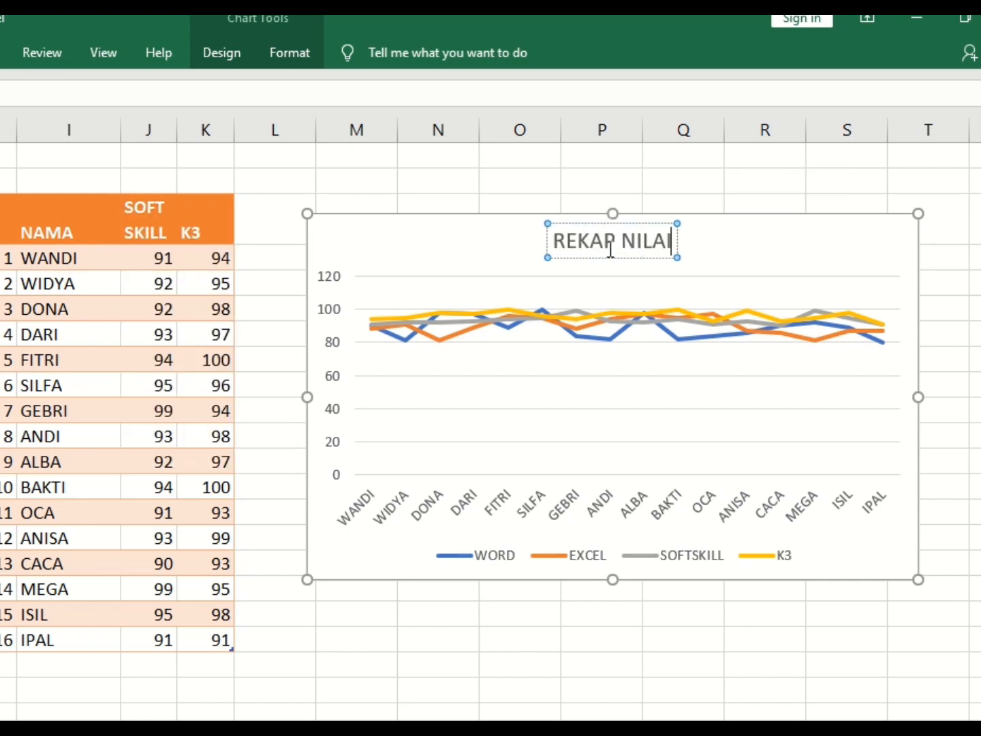
click(642, 506)
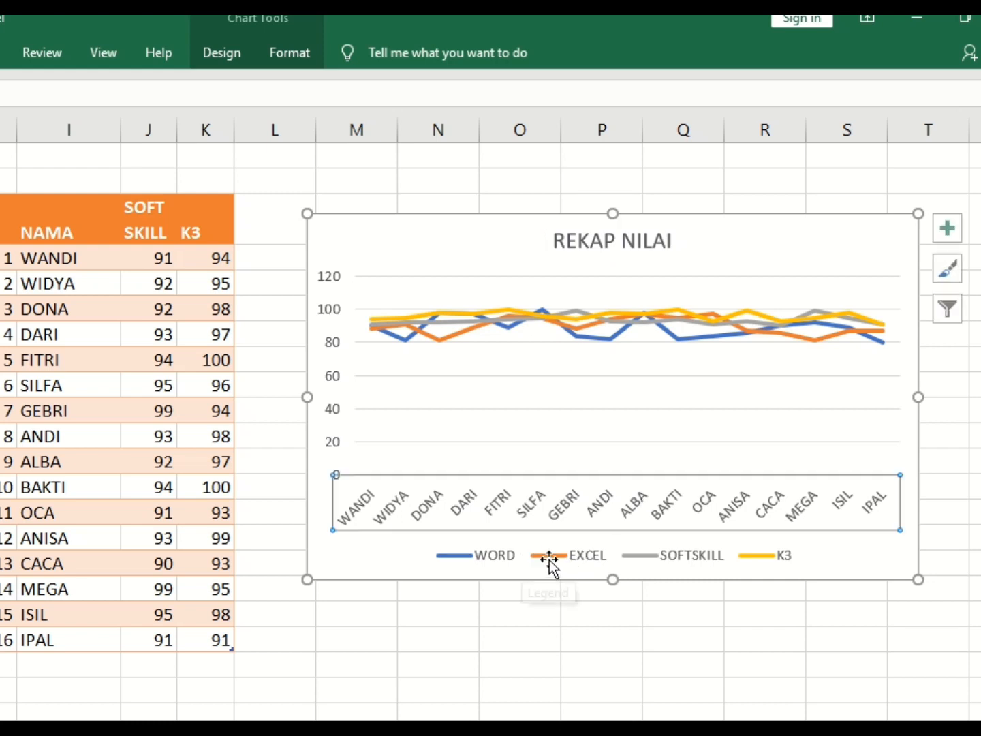
Step: Open the formatting options of the chart's vertical axis and set its minimum bound to 70
click(334, 351)
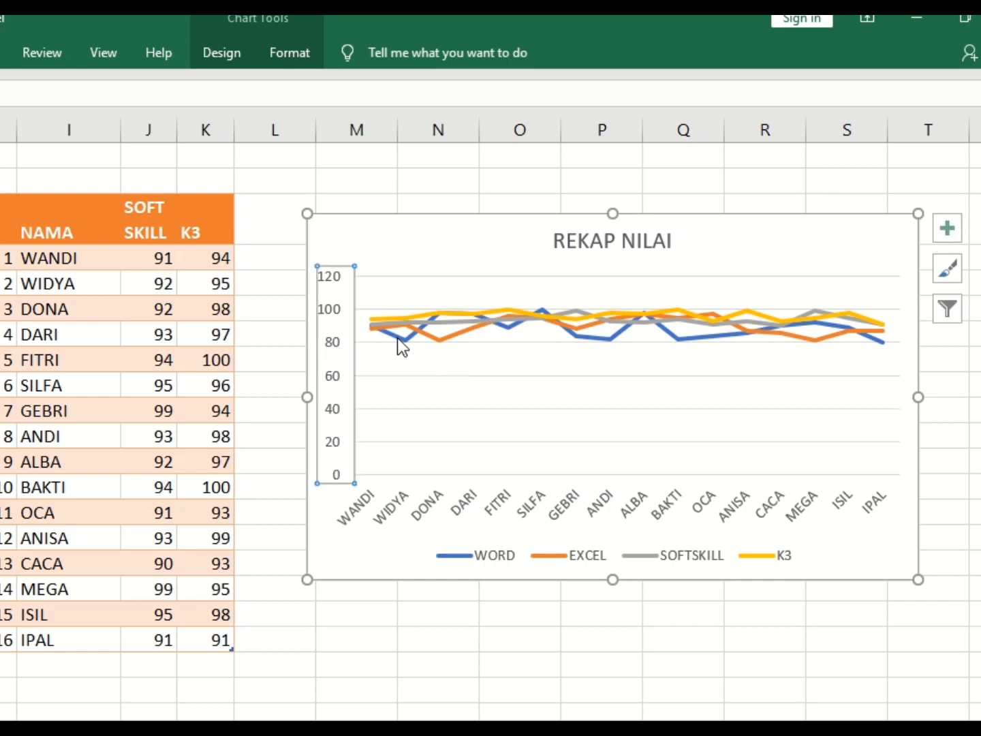
double_click(335, 323)
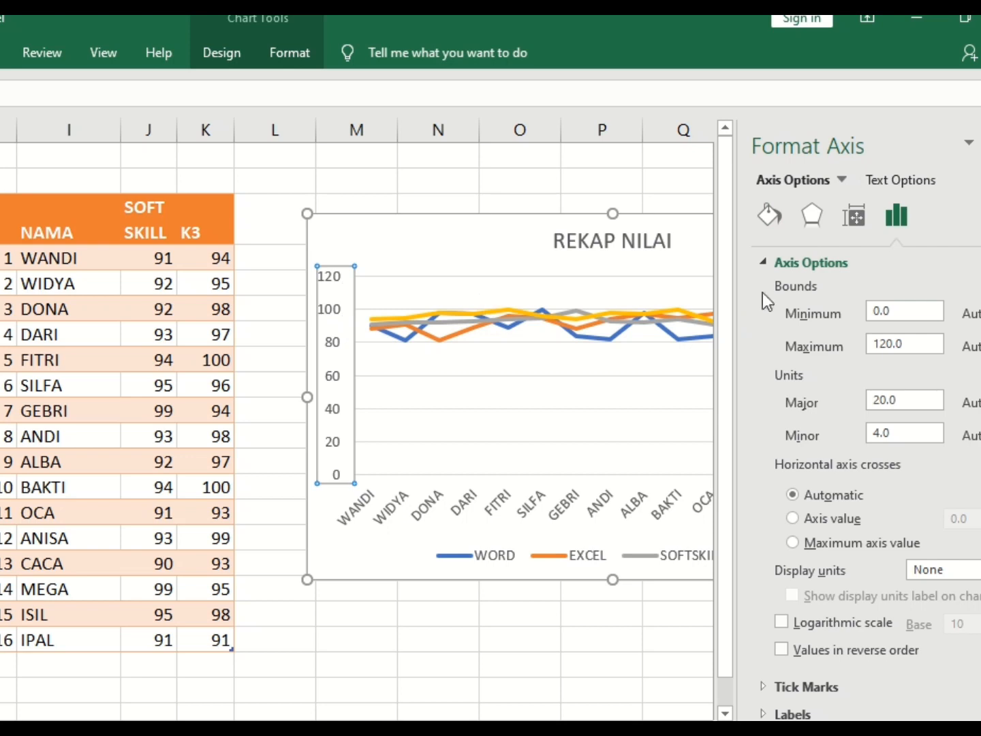
click(916, 312)
text(70)
key(Return)
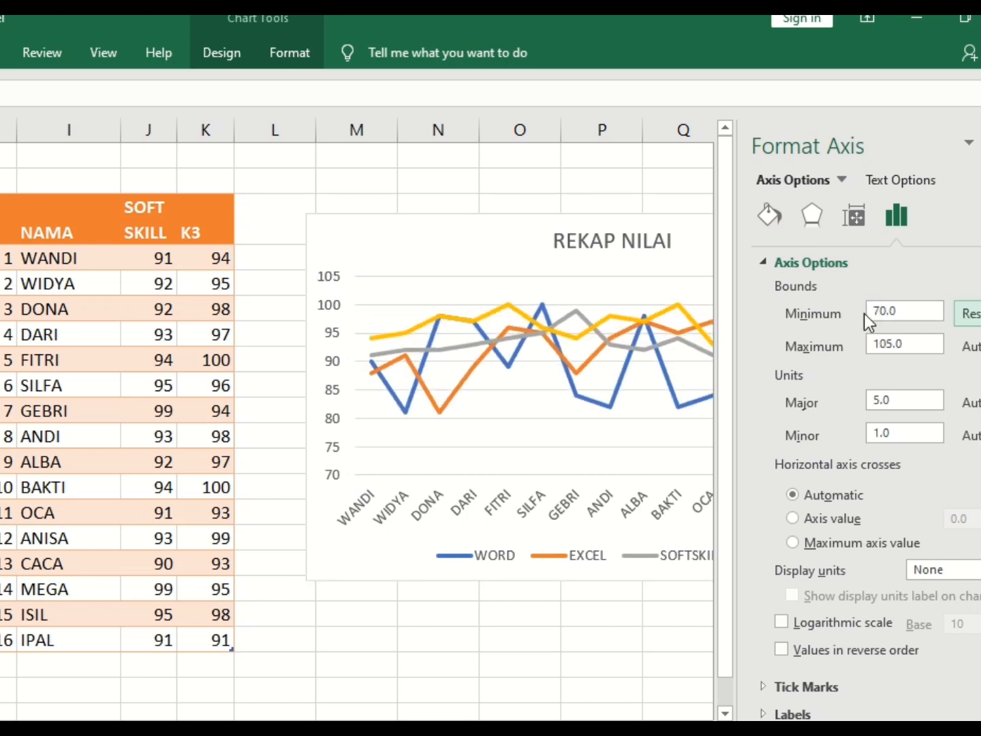
Step: Set the maximum bound of the chart's vertical axis to 100
click(935, 341)
drag(936, 342, 848, 339)
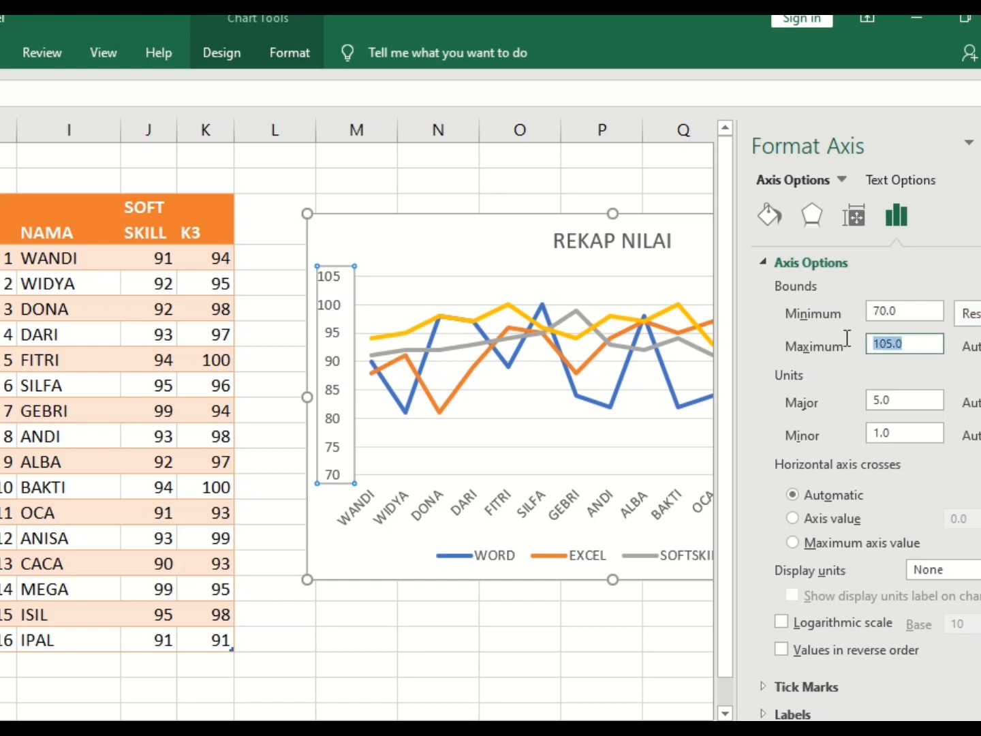
text(00)
key(BackSpace)
key(BackSpace)
text(100)
key(Return)
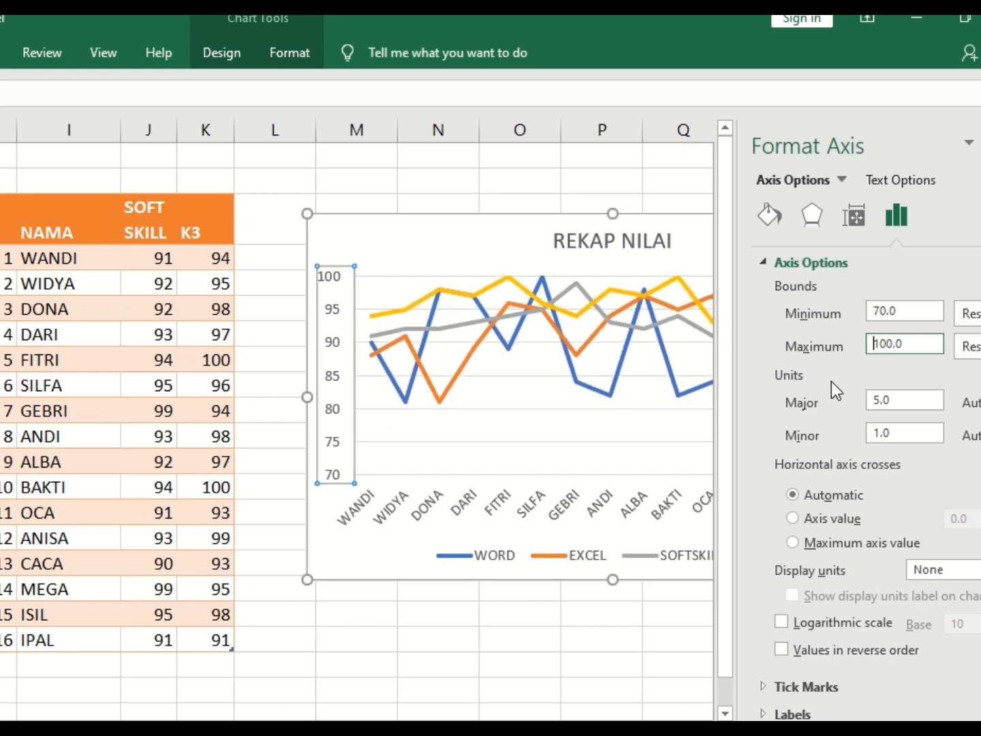
Step: Set the major unit of the vertical axis to 10
drag(905, 400, 857, 395)
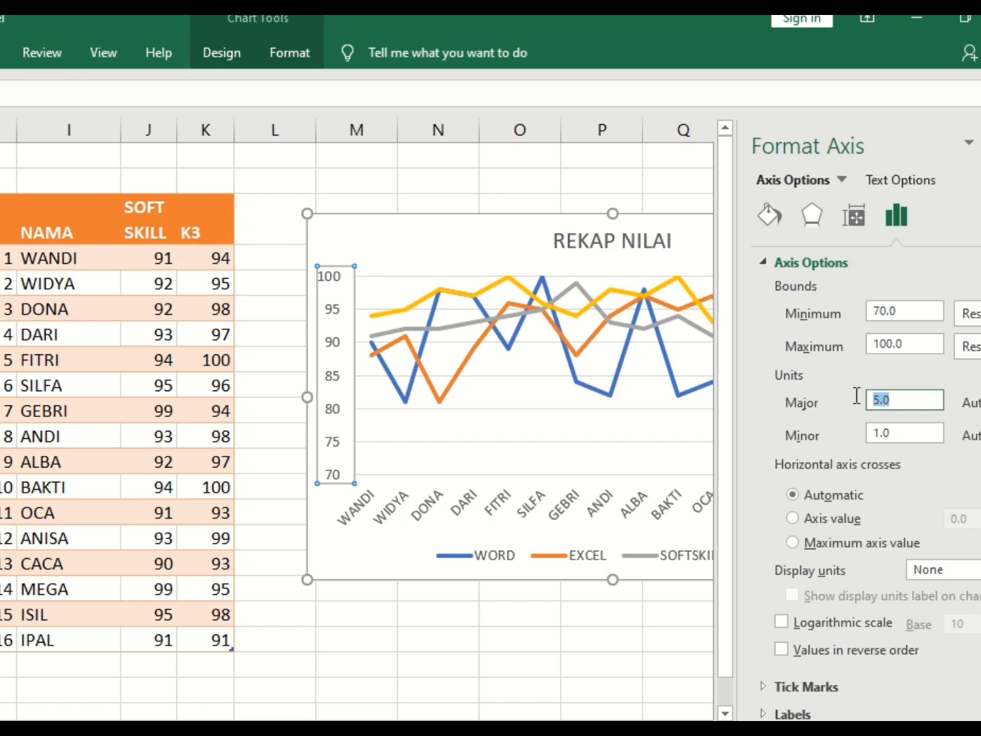
text(10)
key(Return)
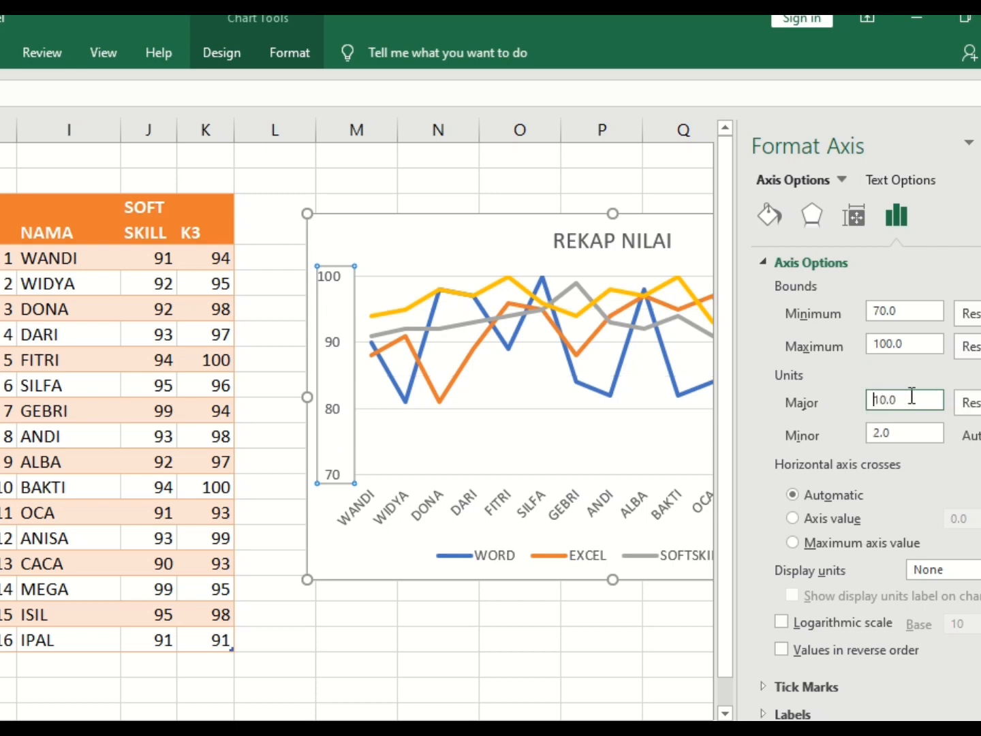
Step: Set the major unit of the vertical axis to 5, close the axis formatting options and deselect the chart
drag(913, 397, 835, 400)
text(5)
key(Return)
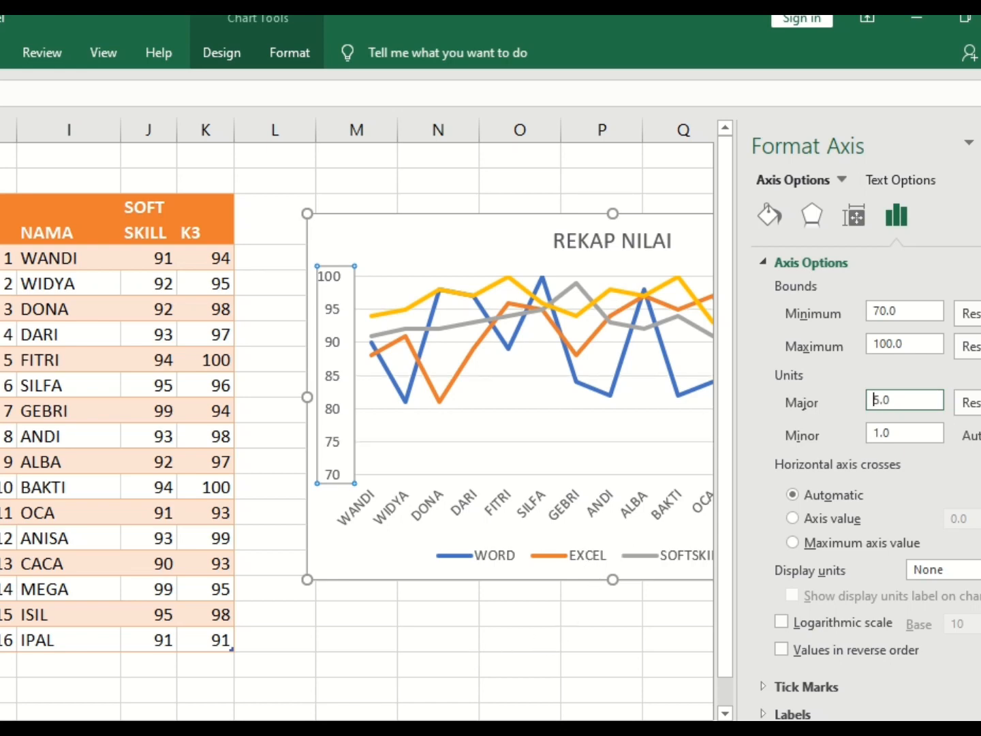
click(980, 143)
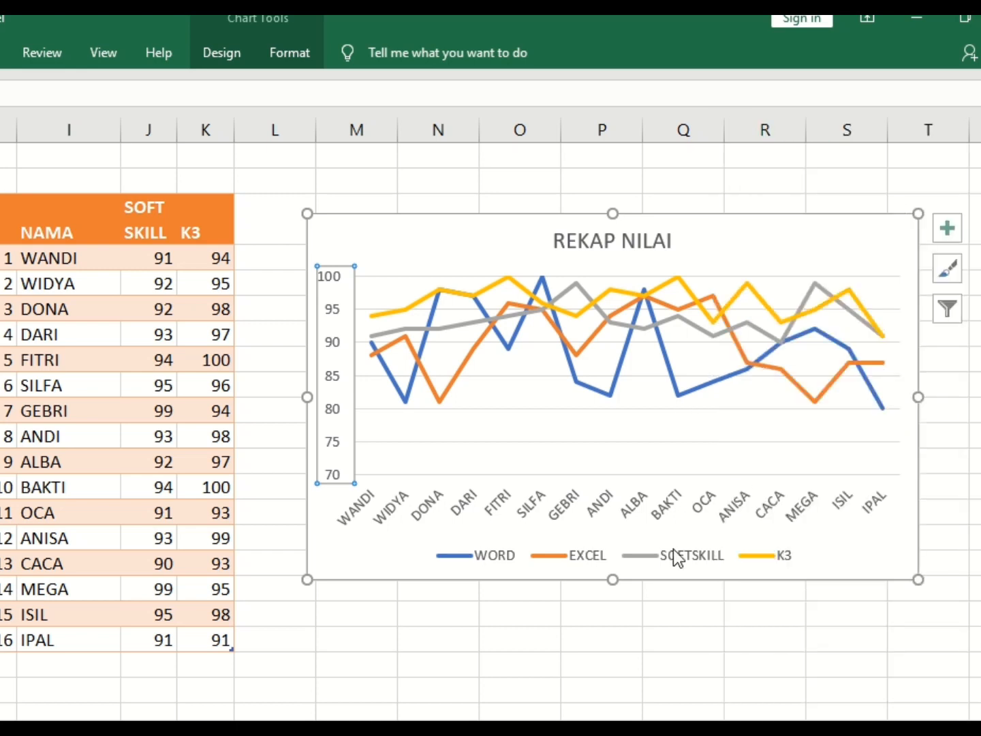
click(637, 631)
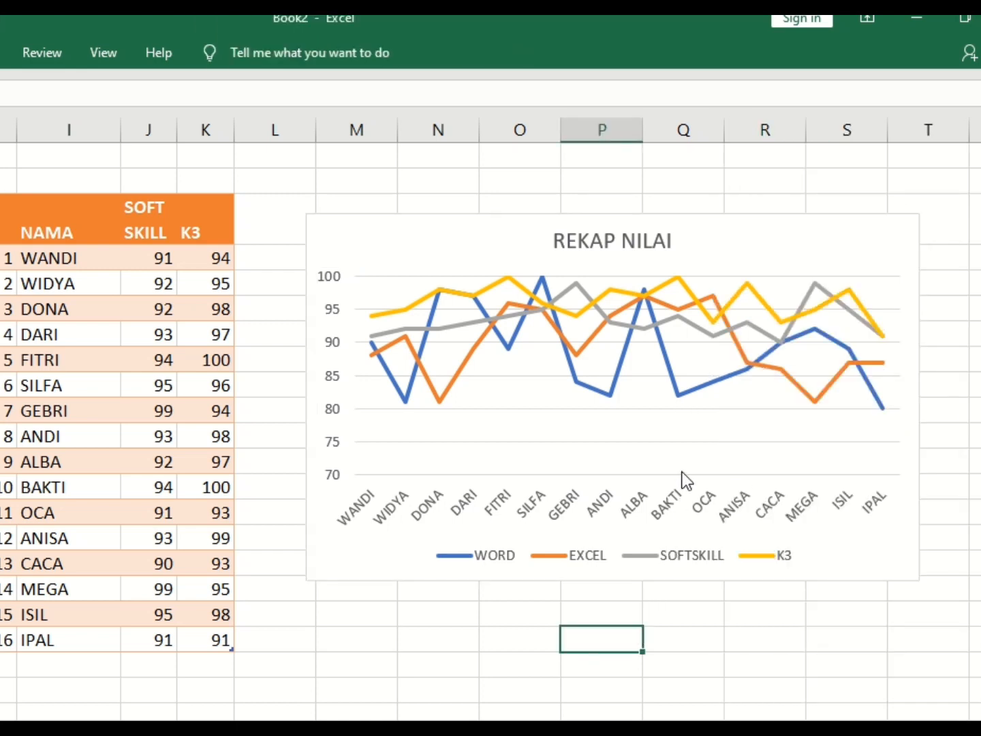
click(653, 394)
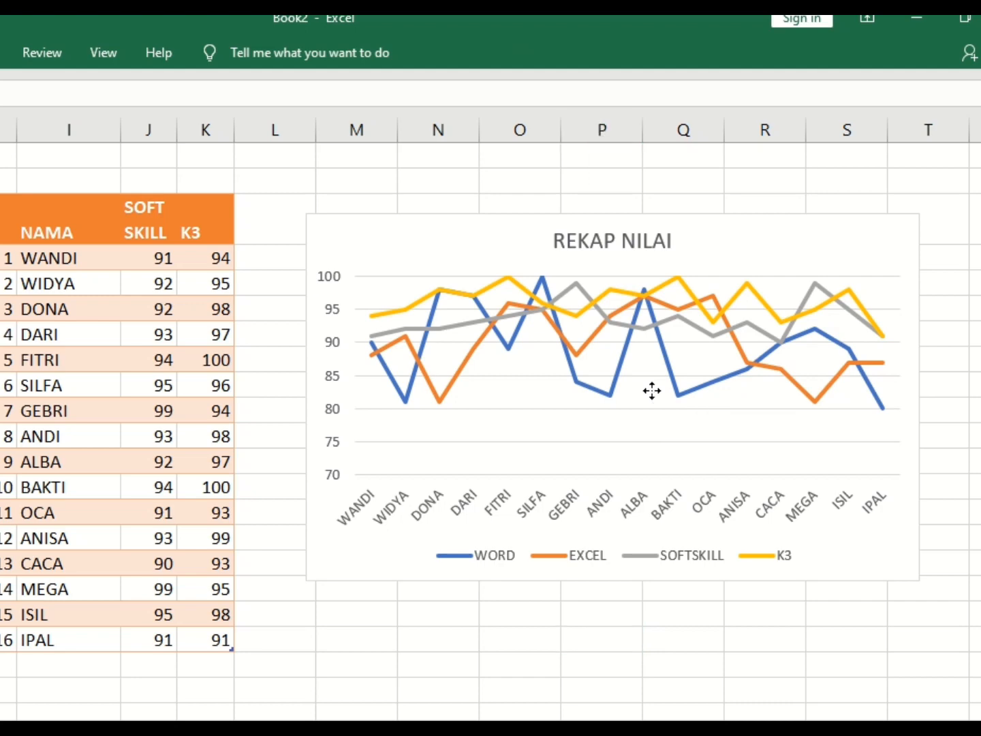
click(180, 411)
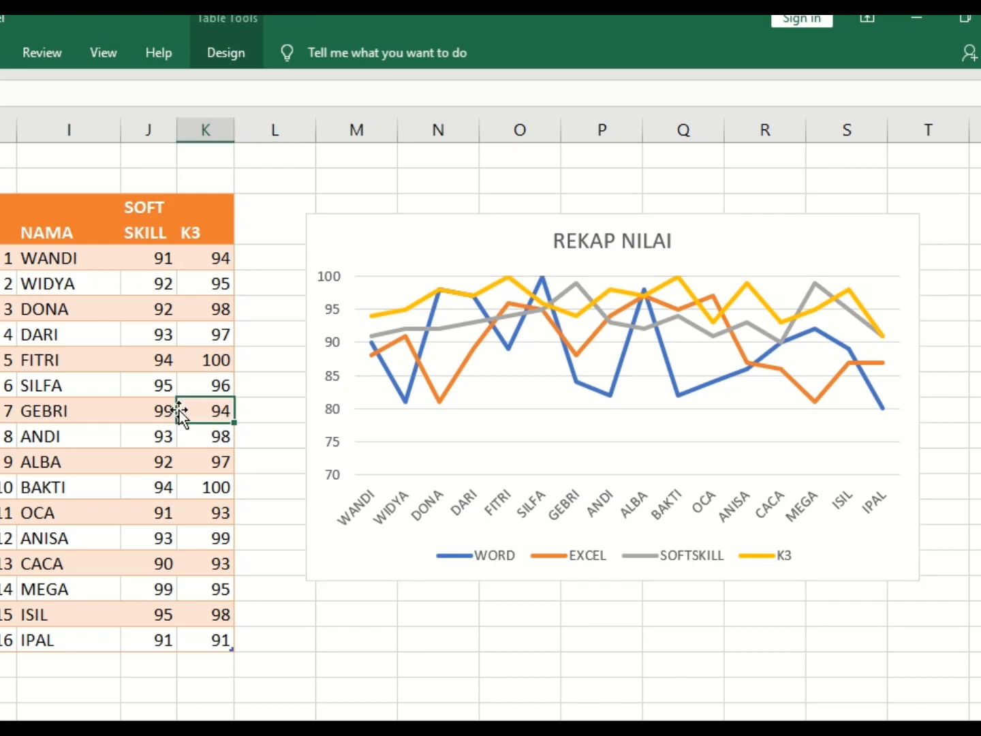
key(Left)
key(Left)
key(Left)
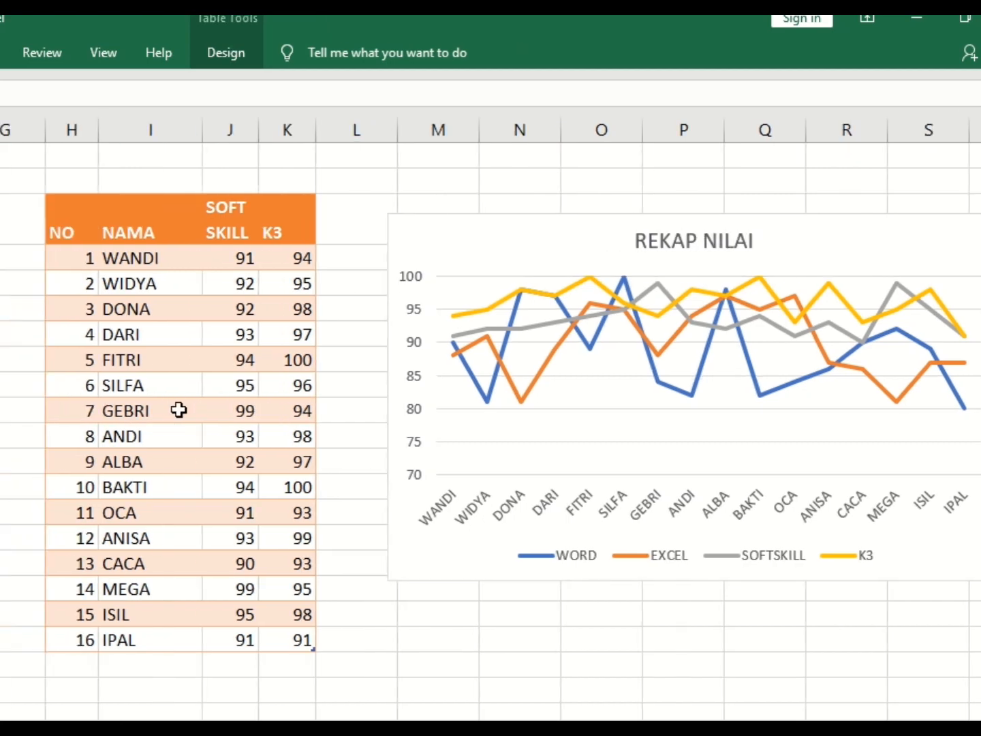
key(Left)
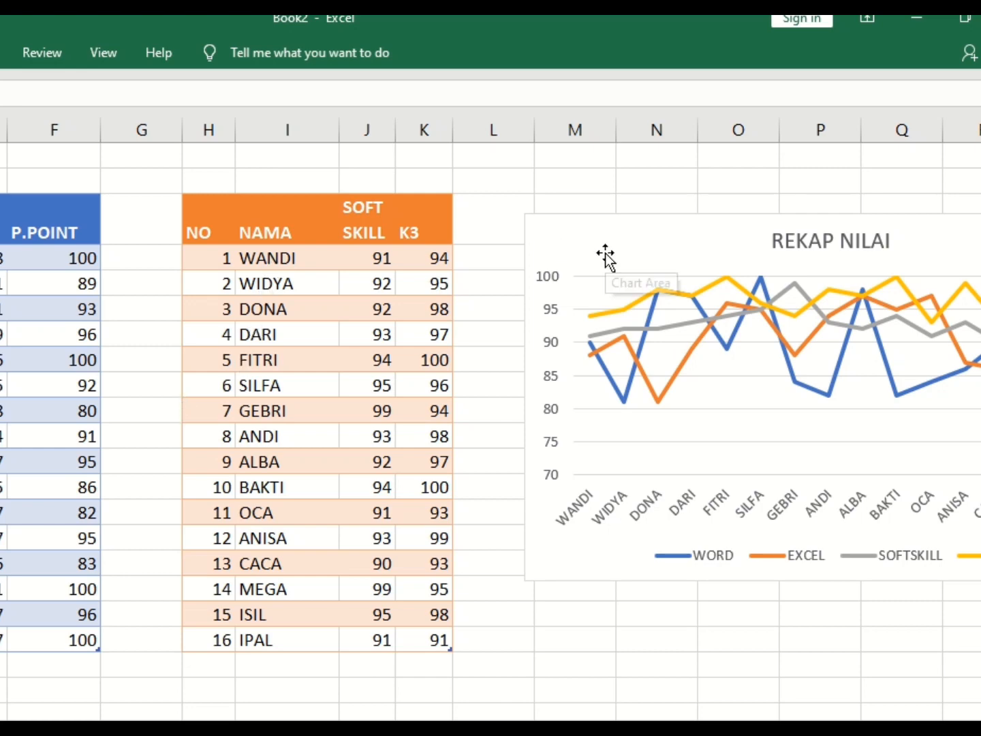
click(316, 15)
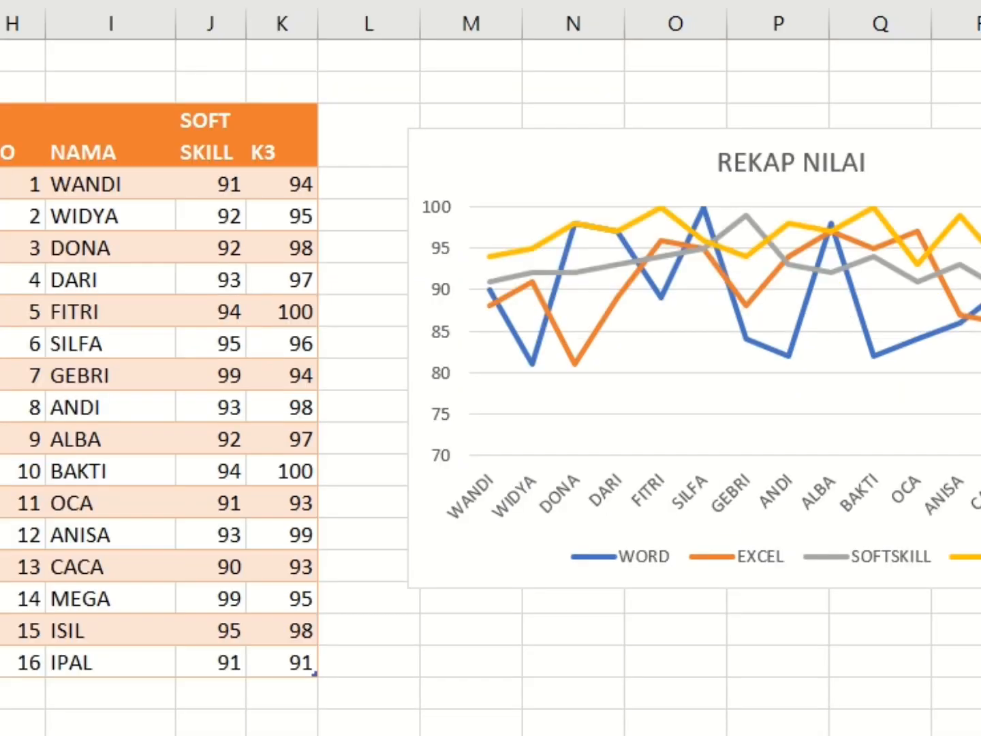